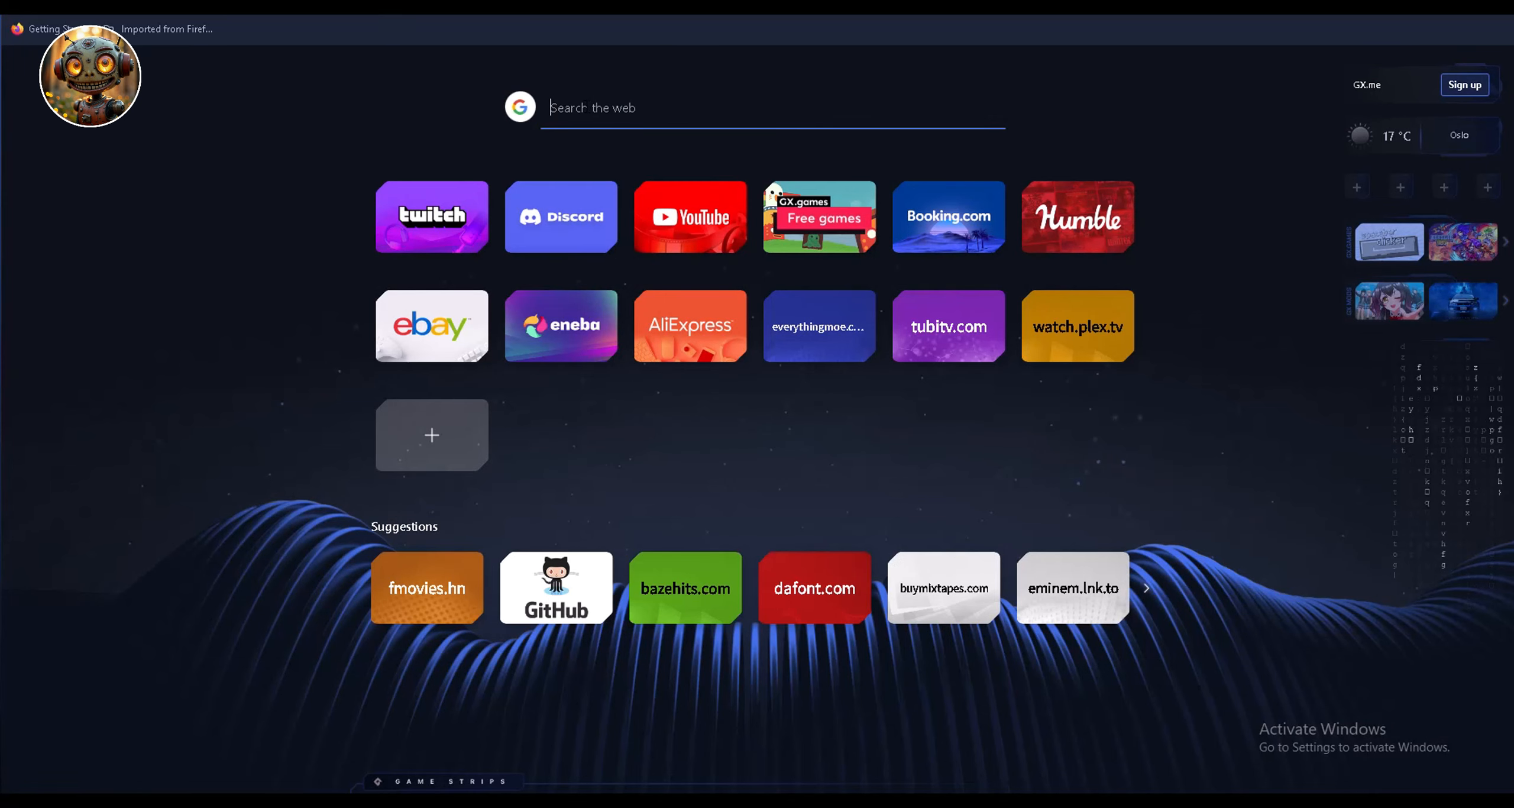
# Search the web for "comfyui" and open the ComfyUI GitHub repository, going down through its README.
pyautogui.write('comfy')
pyautogui.press('Down')
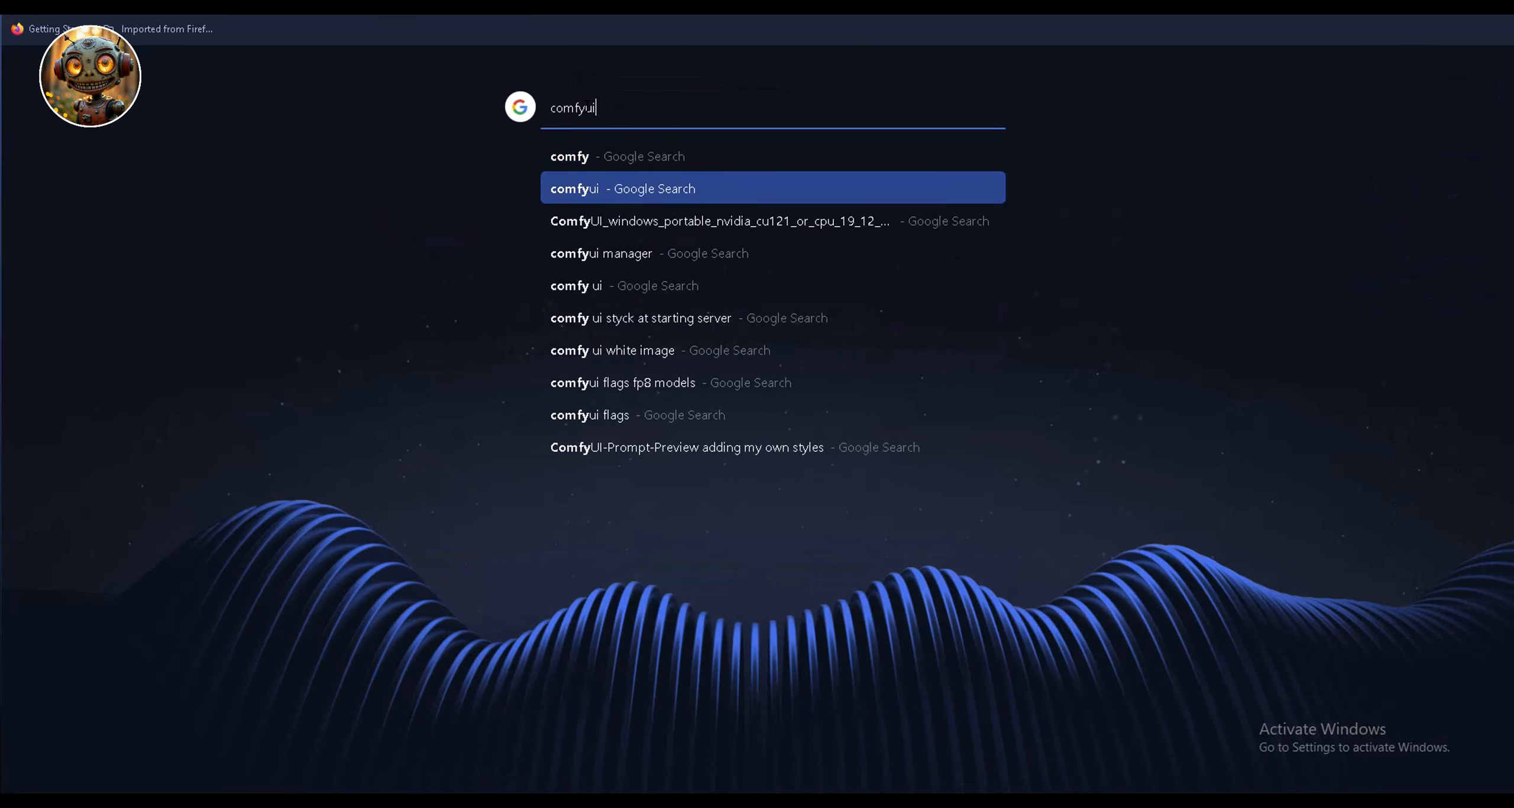
pyautogui.press('Return')
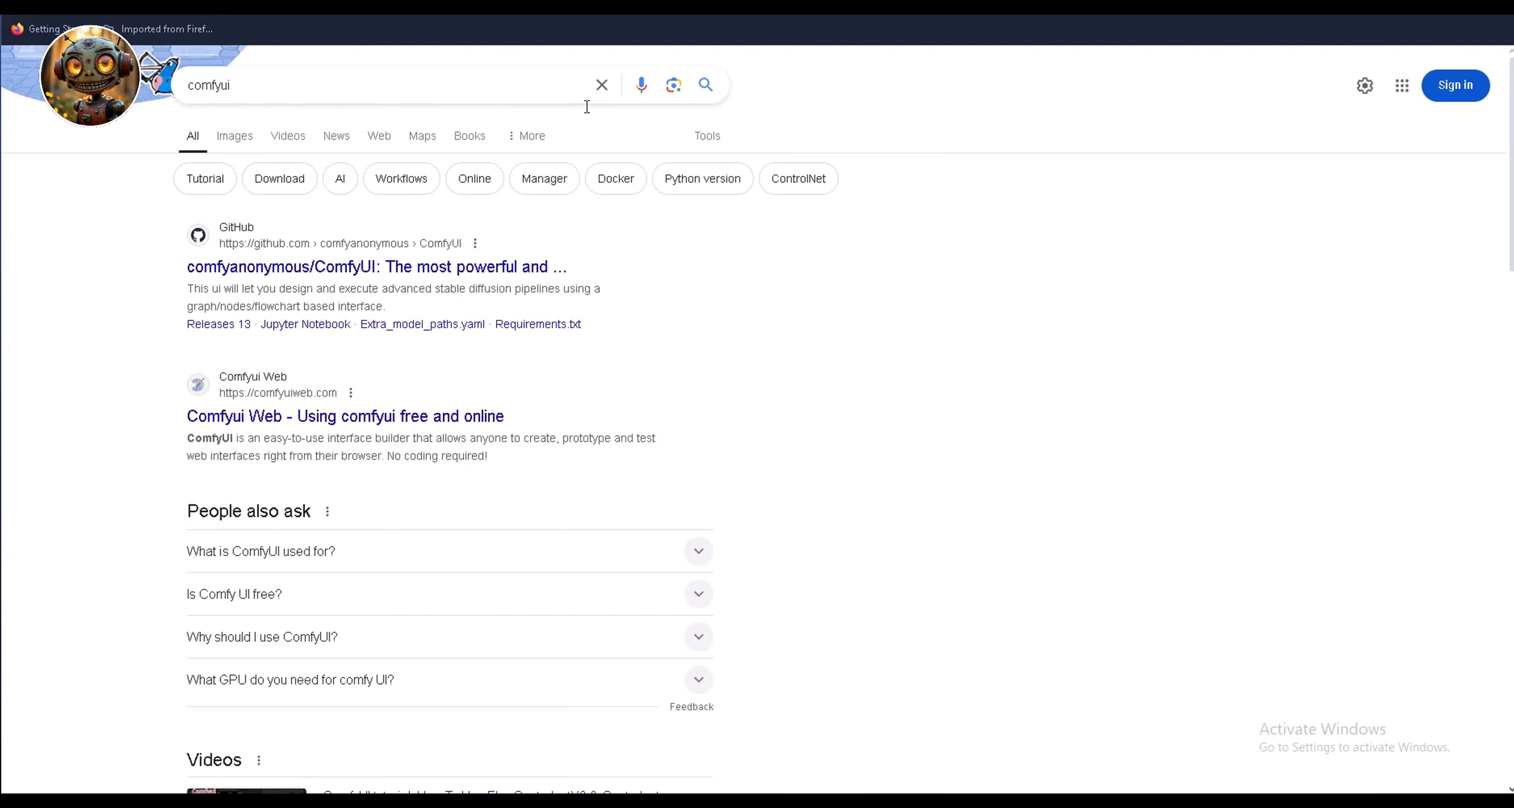
pyautogui.click(291, 269)
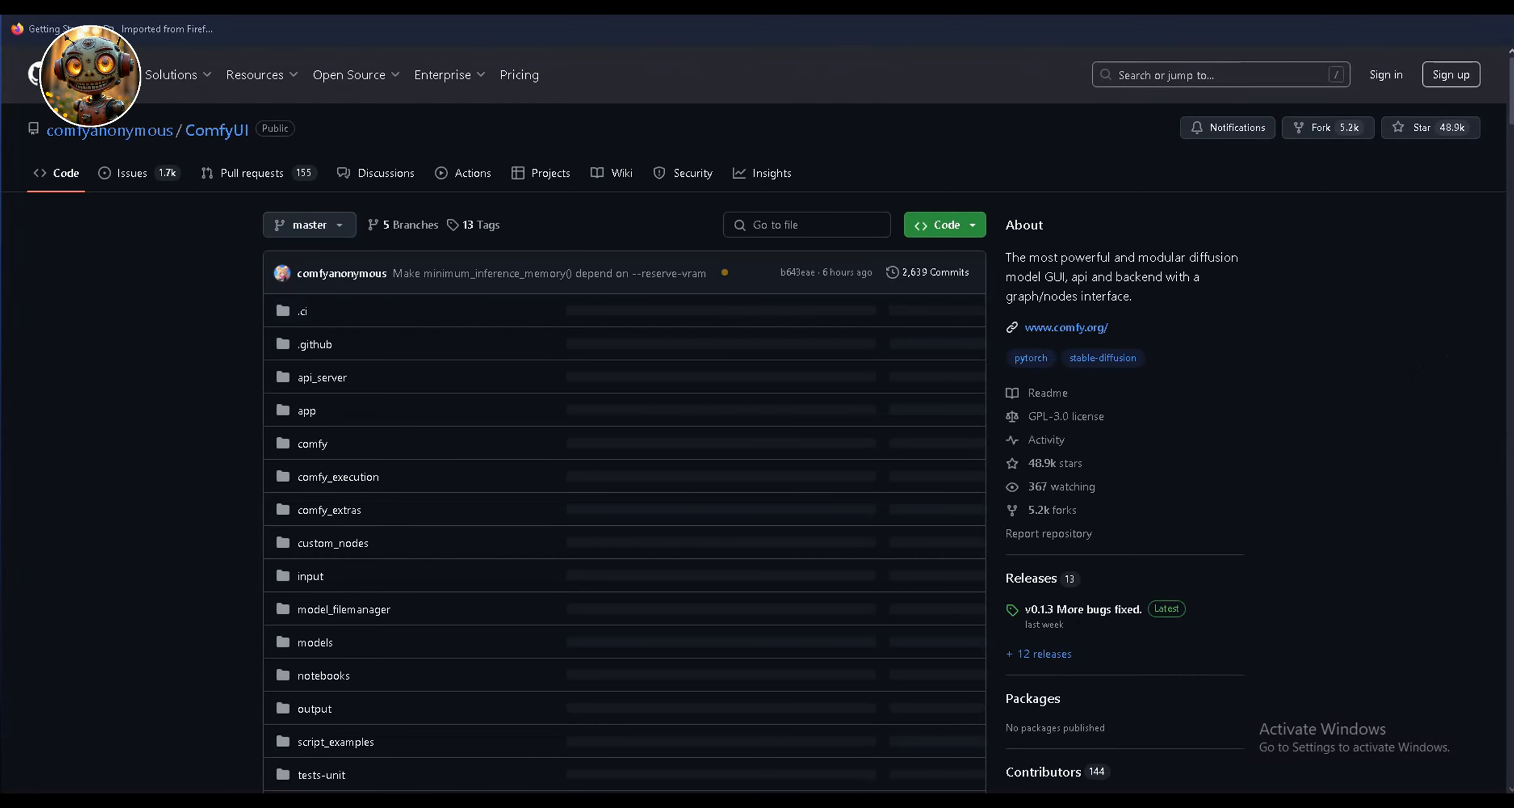
pyautogui.scroll(-15, 1089, 591)
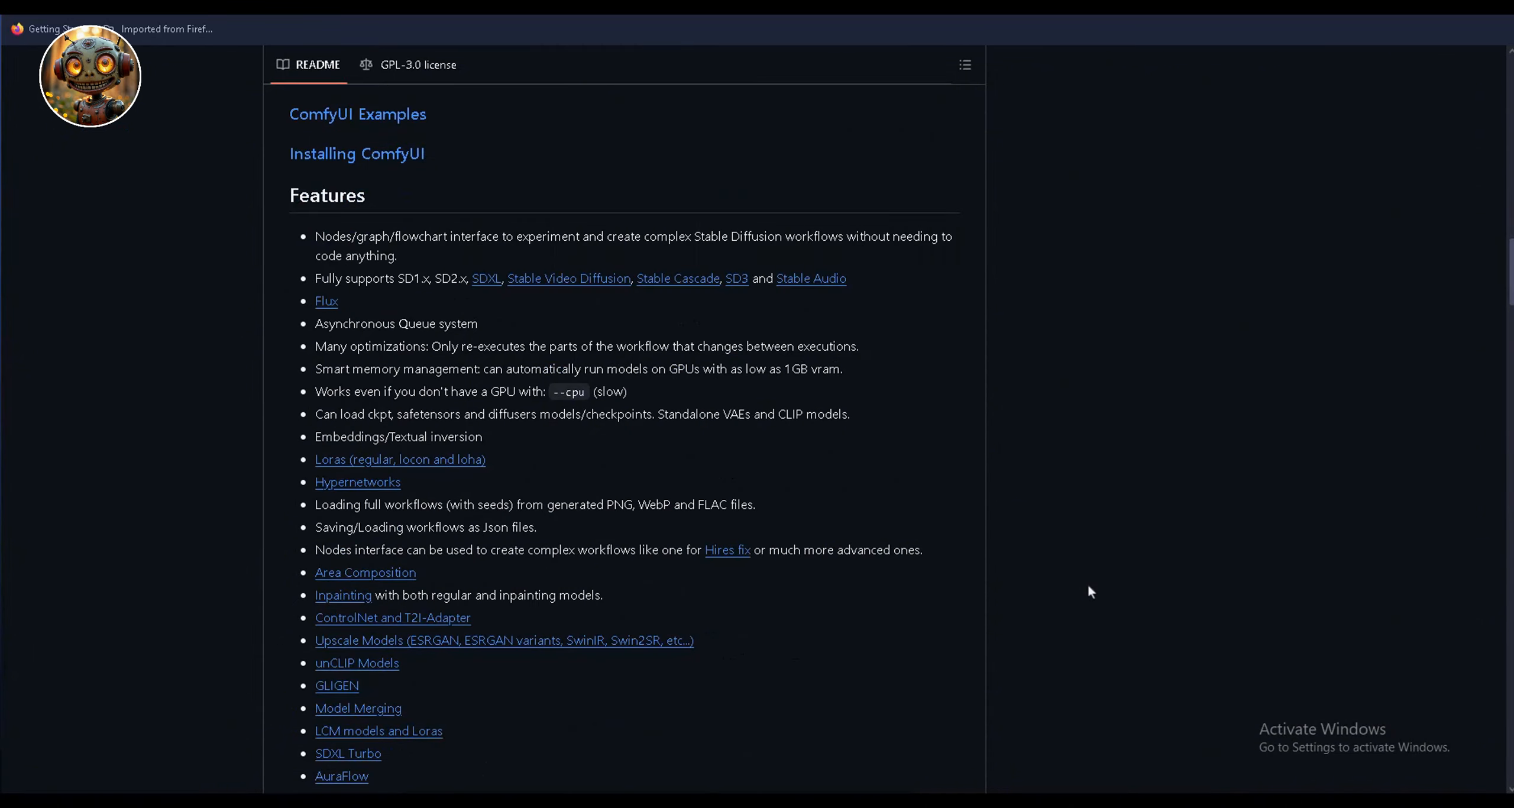
pyautogui.scroll(-10, 1089, 587)
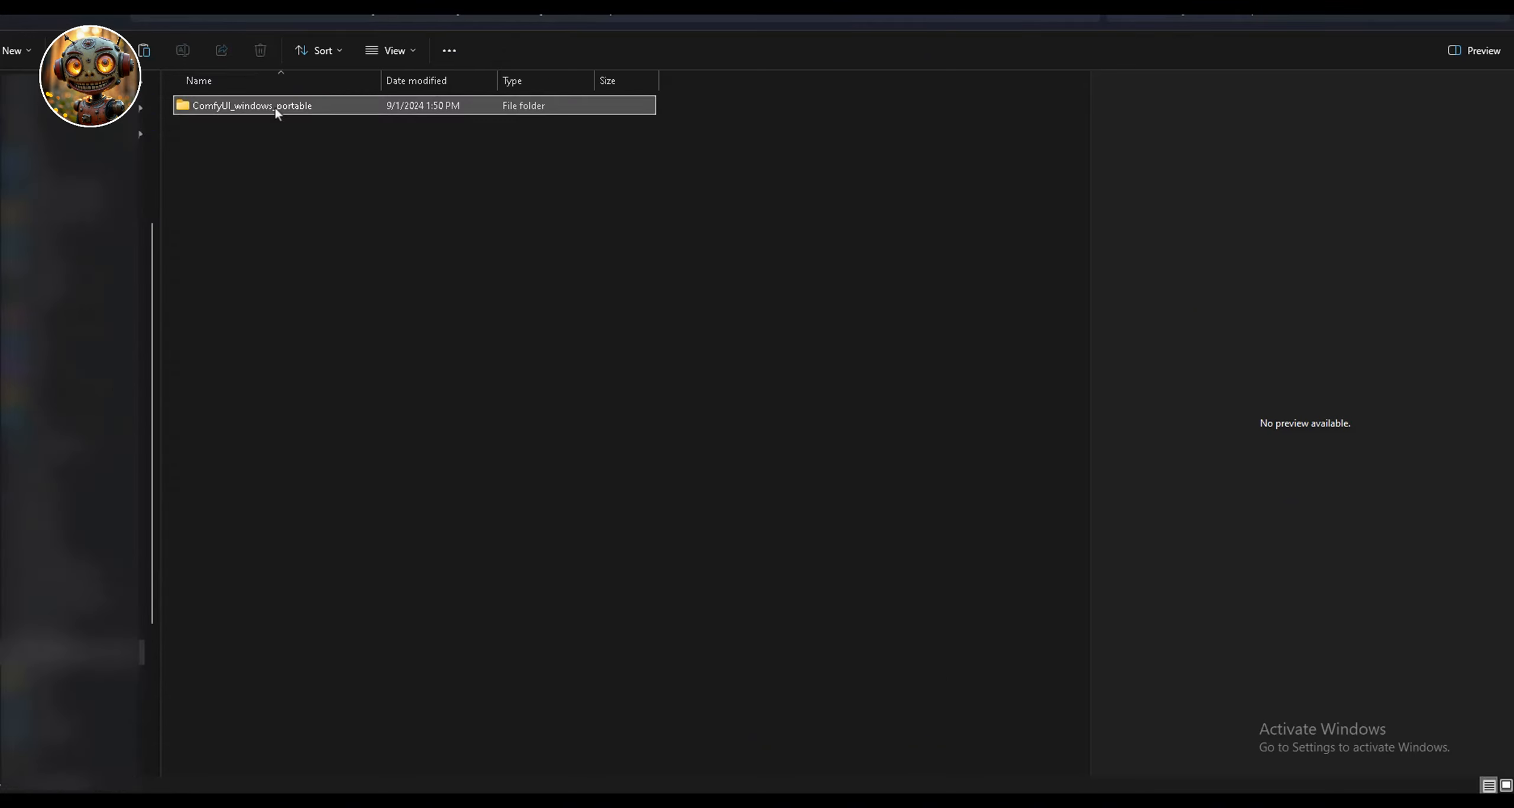
# Switch to File Explorer and launch run_nvidia_gpu.bat from the ComfyUI_windows_portable folder.
pyautogui.doubleClick(274, 107)
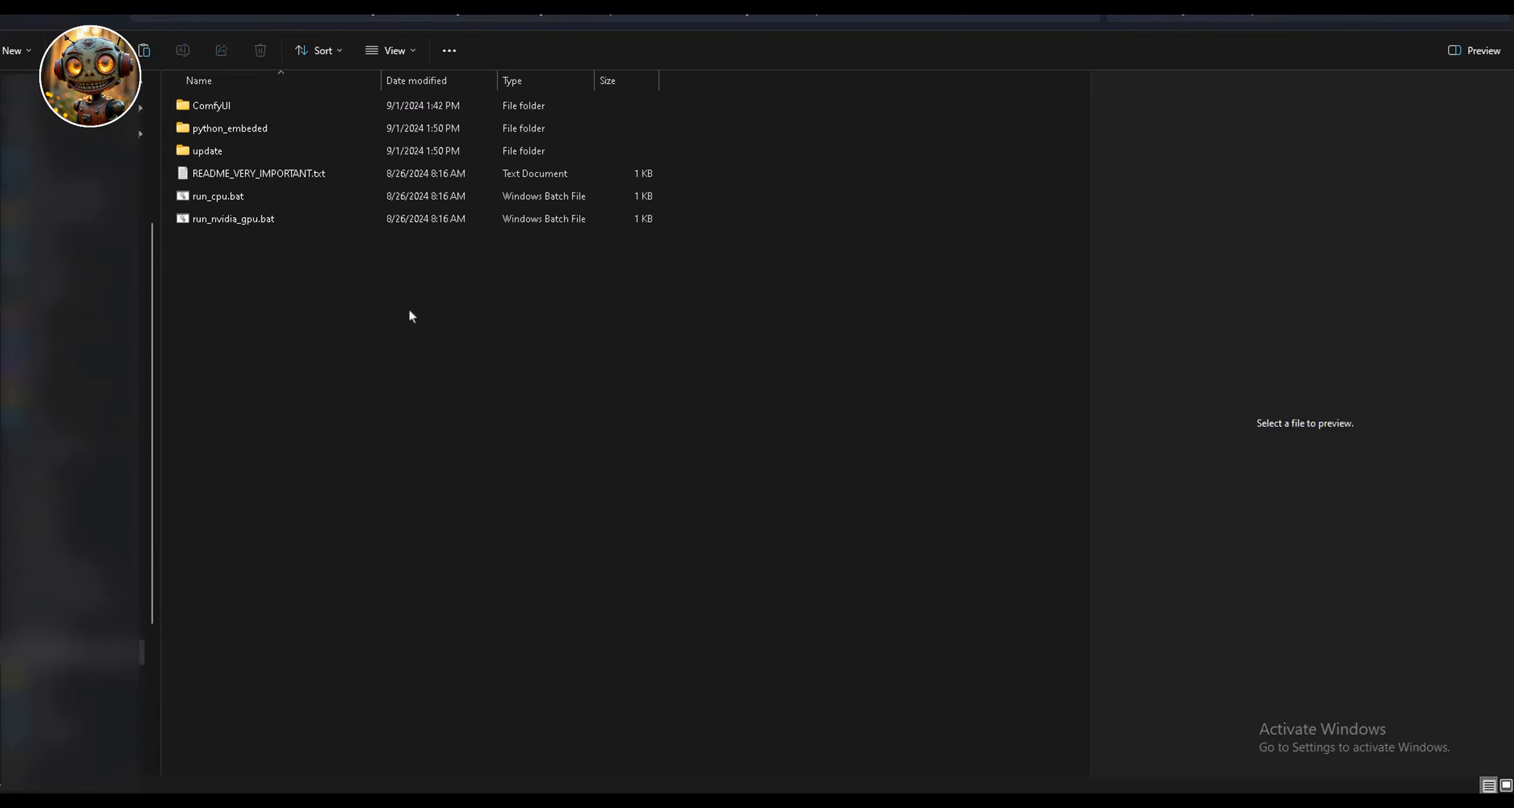
pyautogui.click(233, 221)
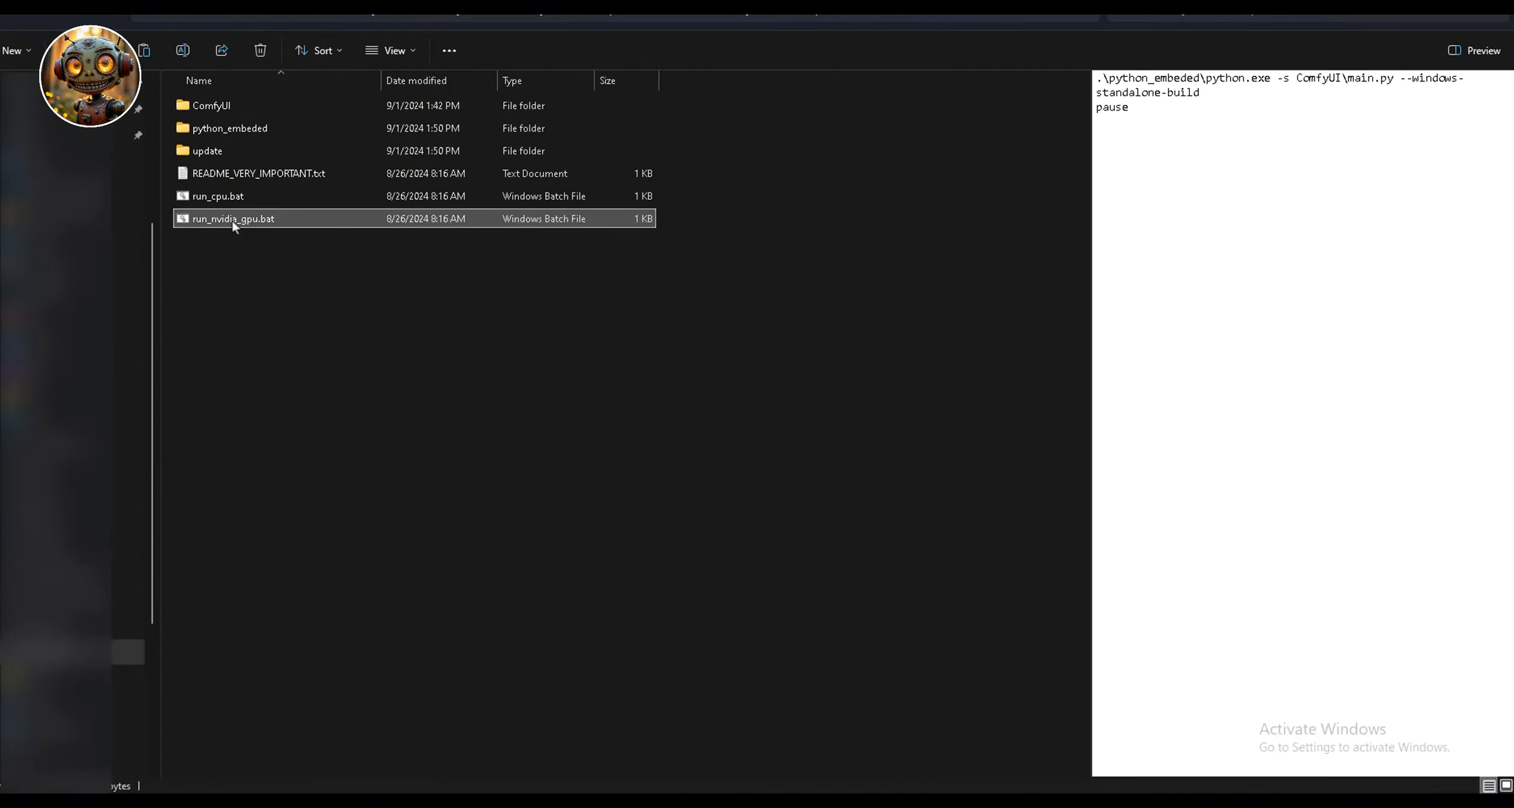
pyautogui.doubleClick(231, 220)
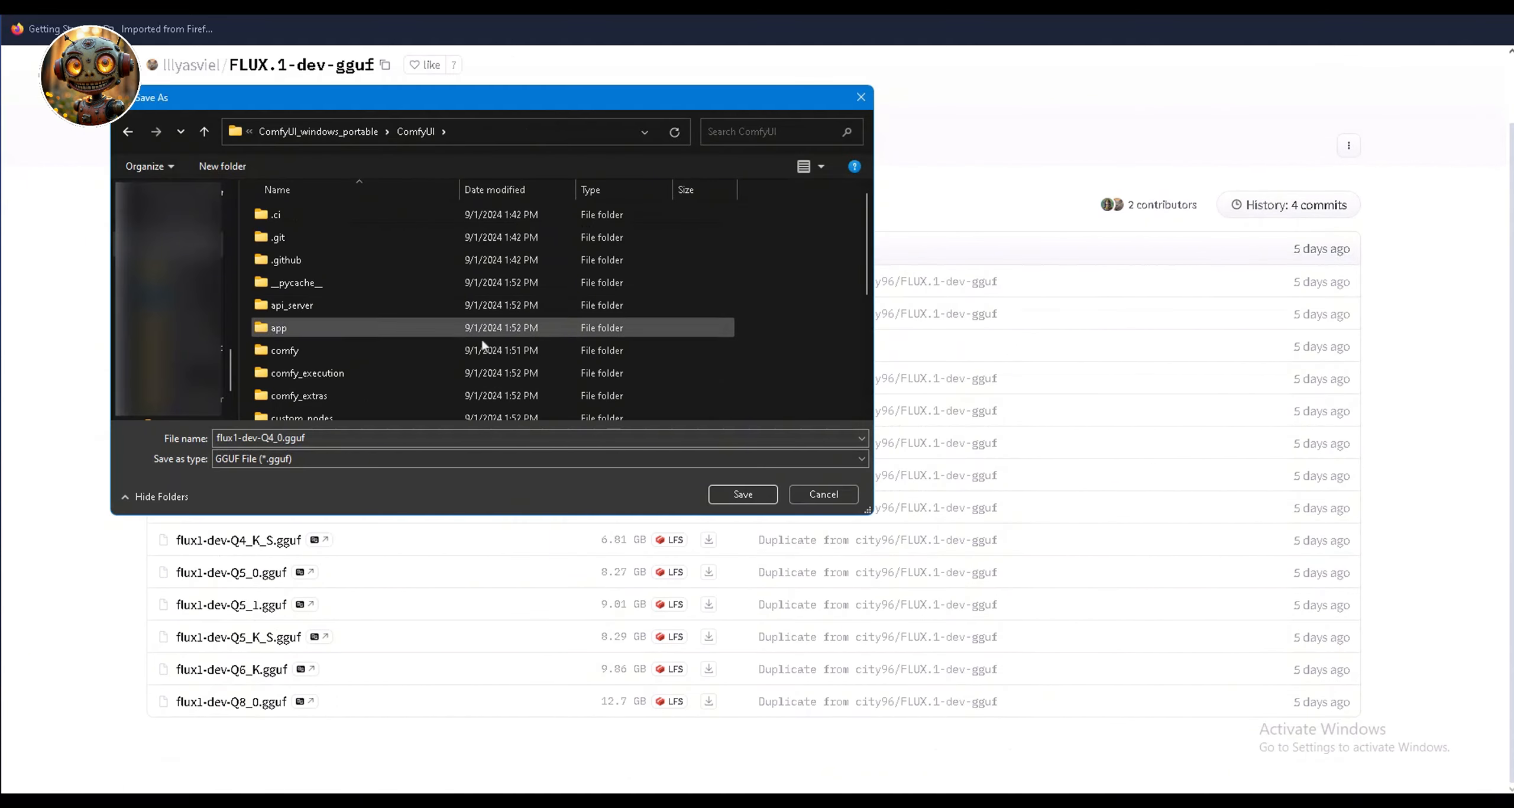
# Choose a subfolder of ComfyUI's models folder as the save location for flux1-dev-Q4_0.gguf.
pyautogui.scroll(-2, 414, 349)
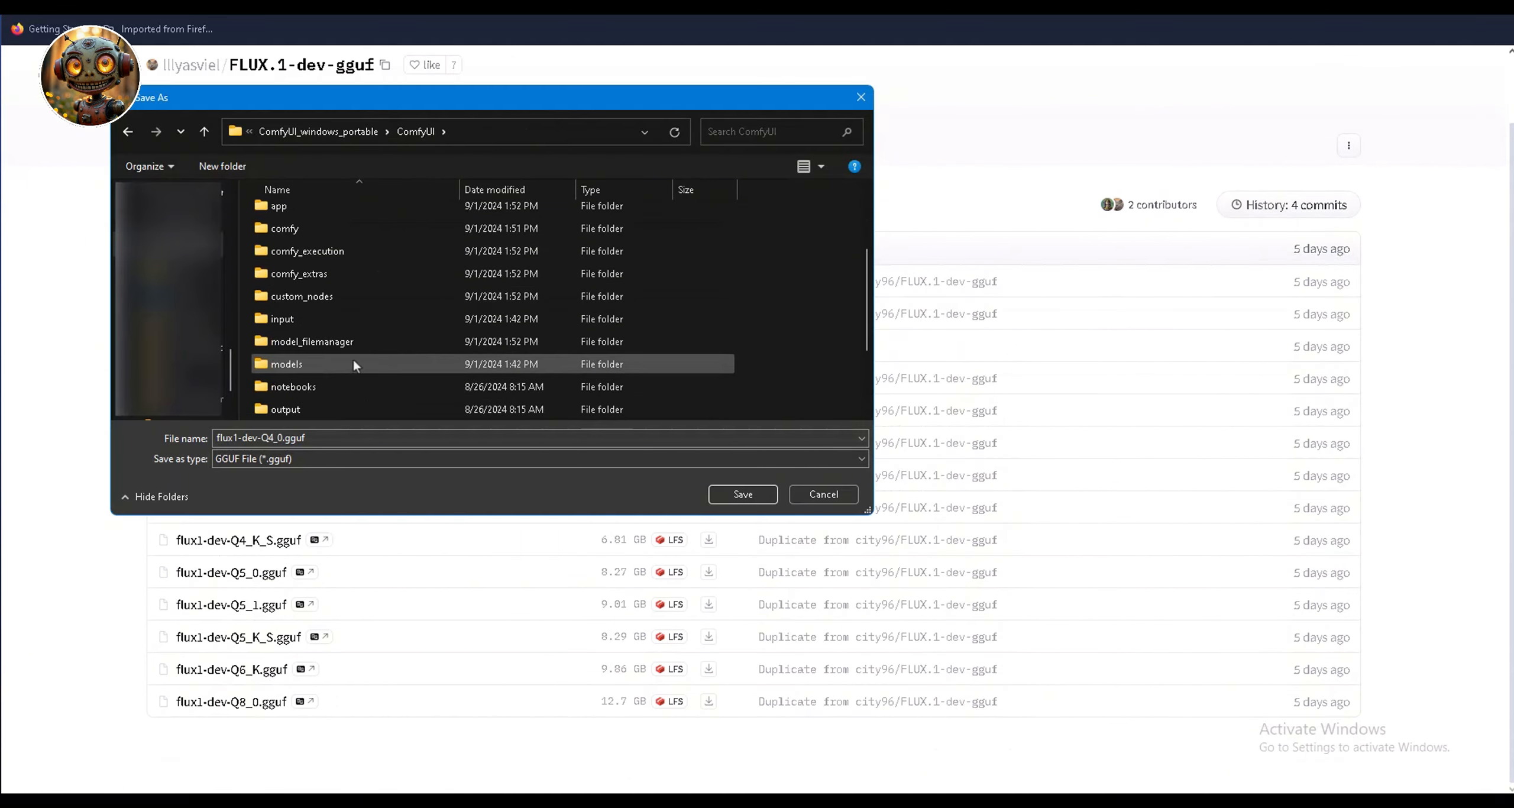
pyautogui.doubleClick(286, 365)
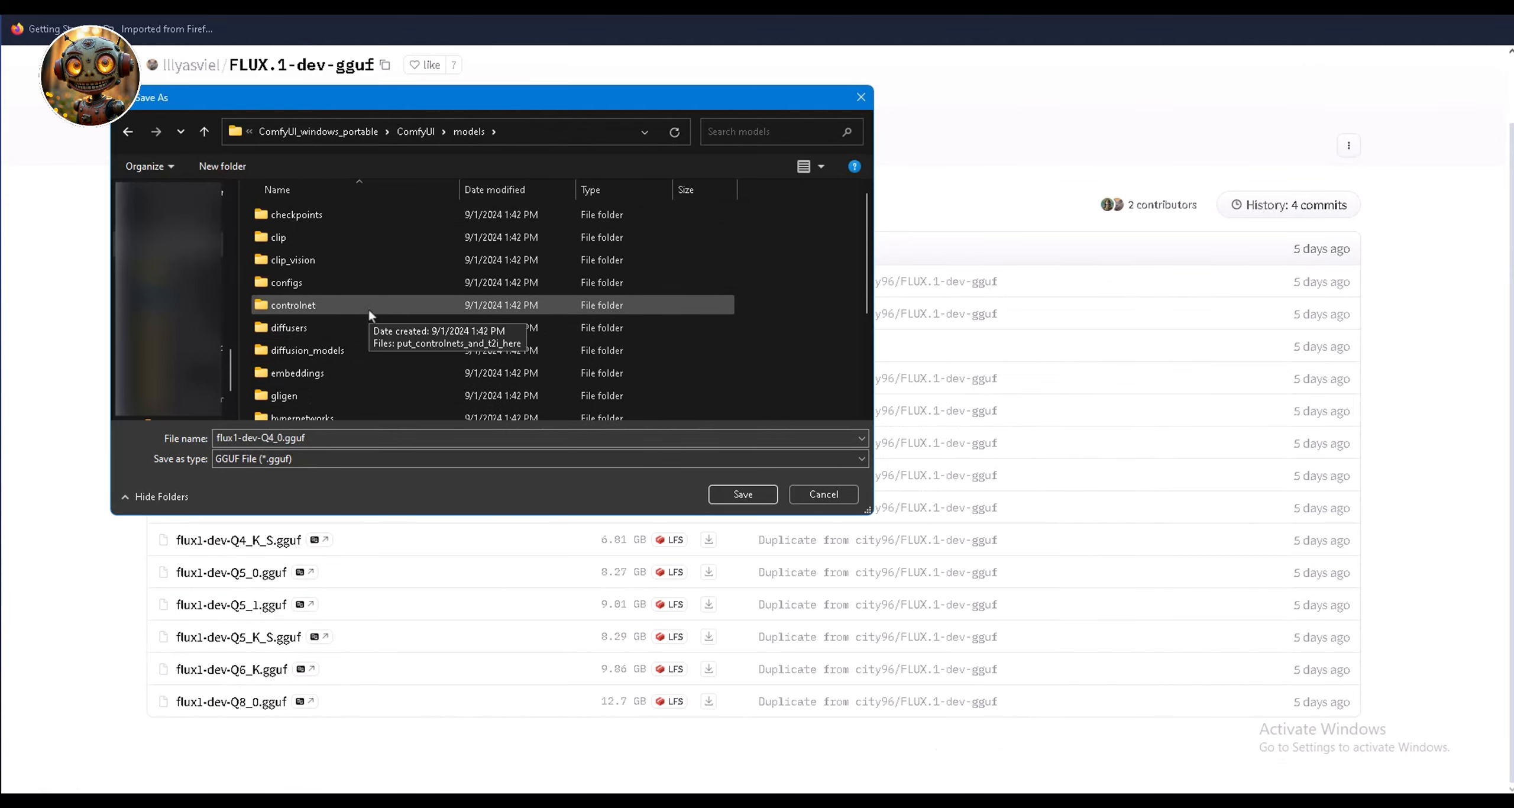
pyautogui.scroll(-2, 369, 310)
pyautogui.doubleClick(295, 344)
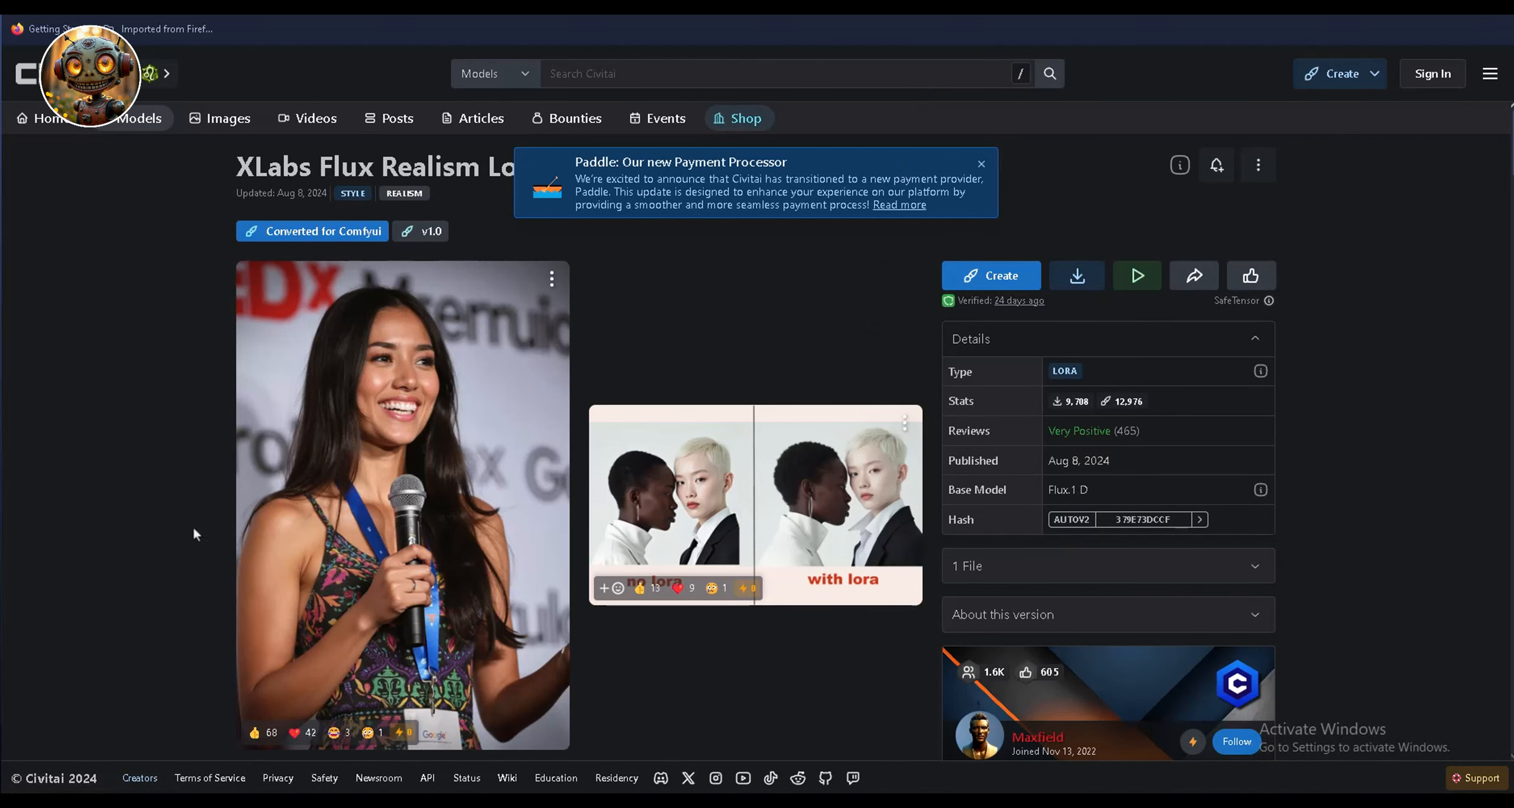
# Review the XLabs Flux Realism LoRA page on Civitai and the blossom-v3-mistral-7B-GGUF file list on Hugging Face.
pyautogui.scroll(-7, 193, 530)
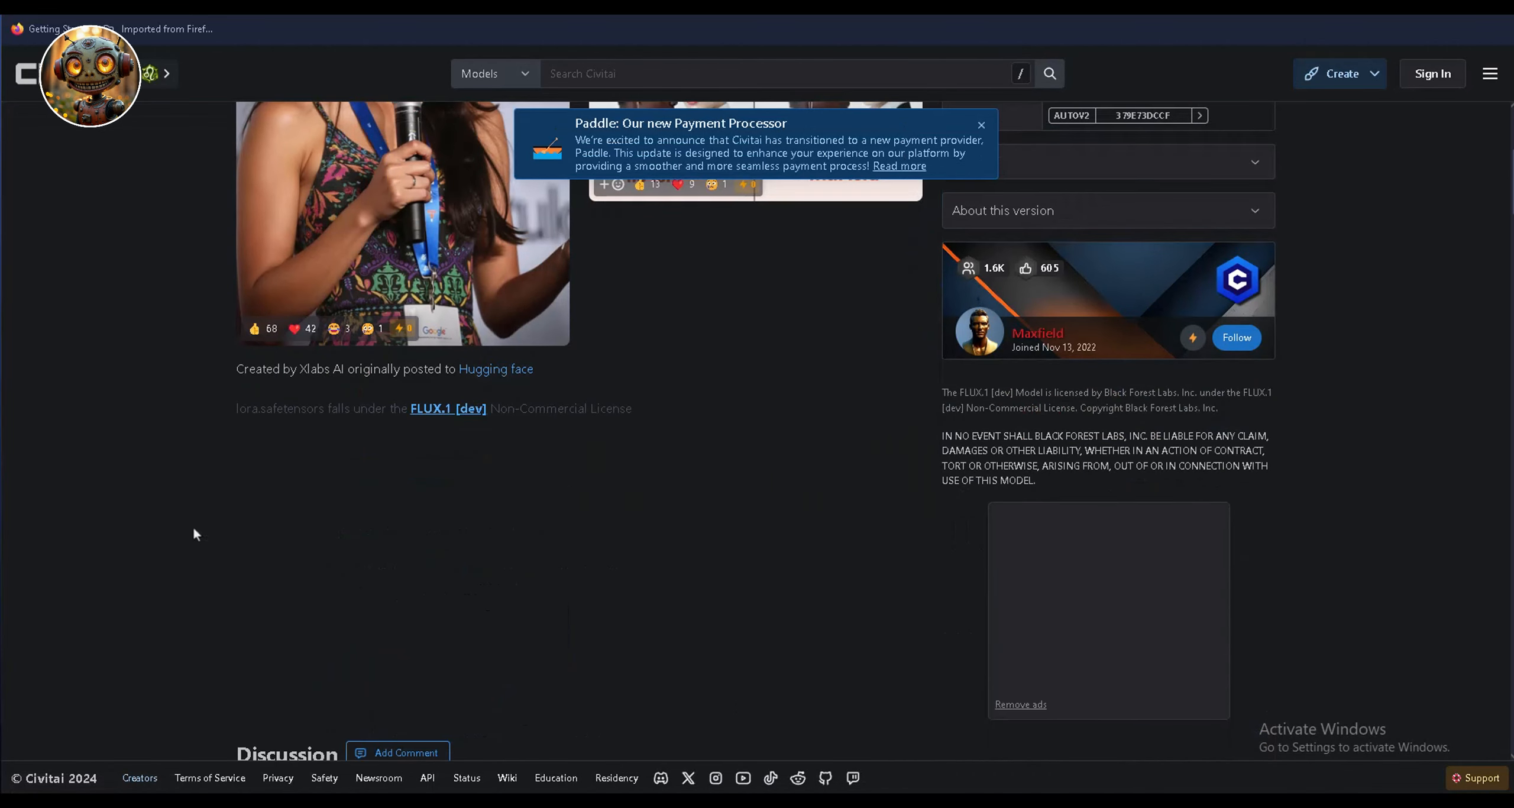
pyautogui.scroll(3, 193, 530)
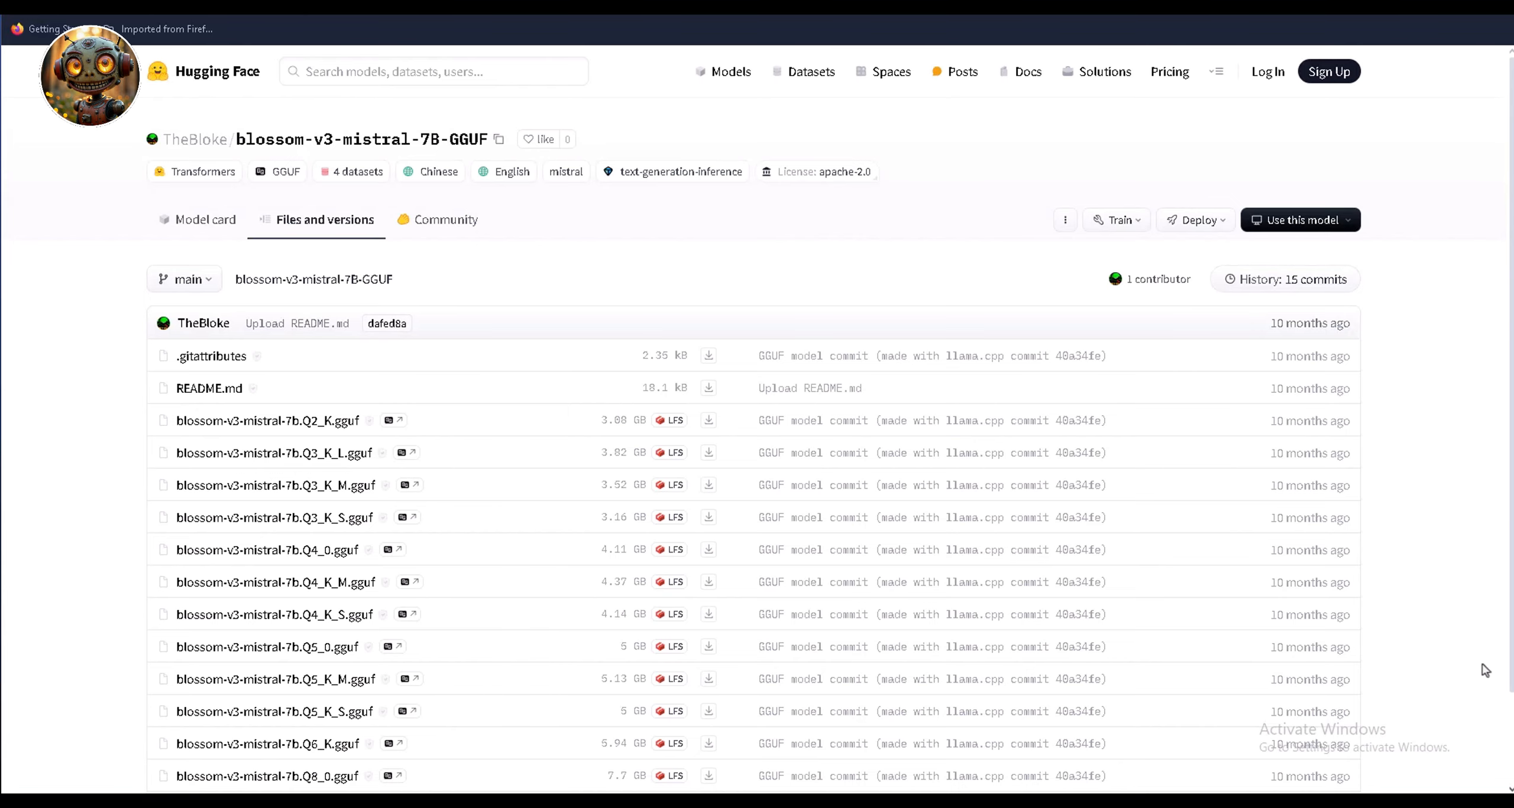
pyautogui.scroll(-2, 1482, 664)
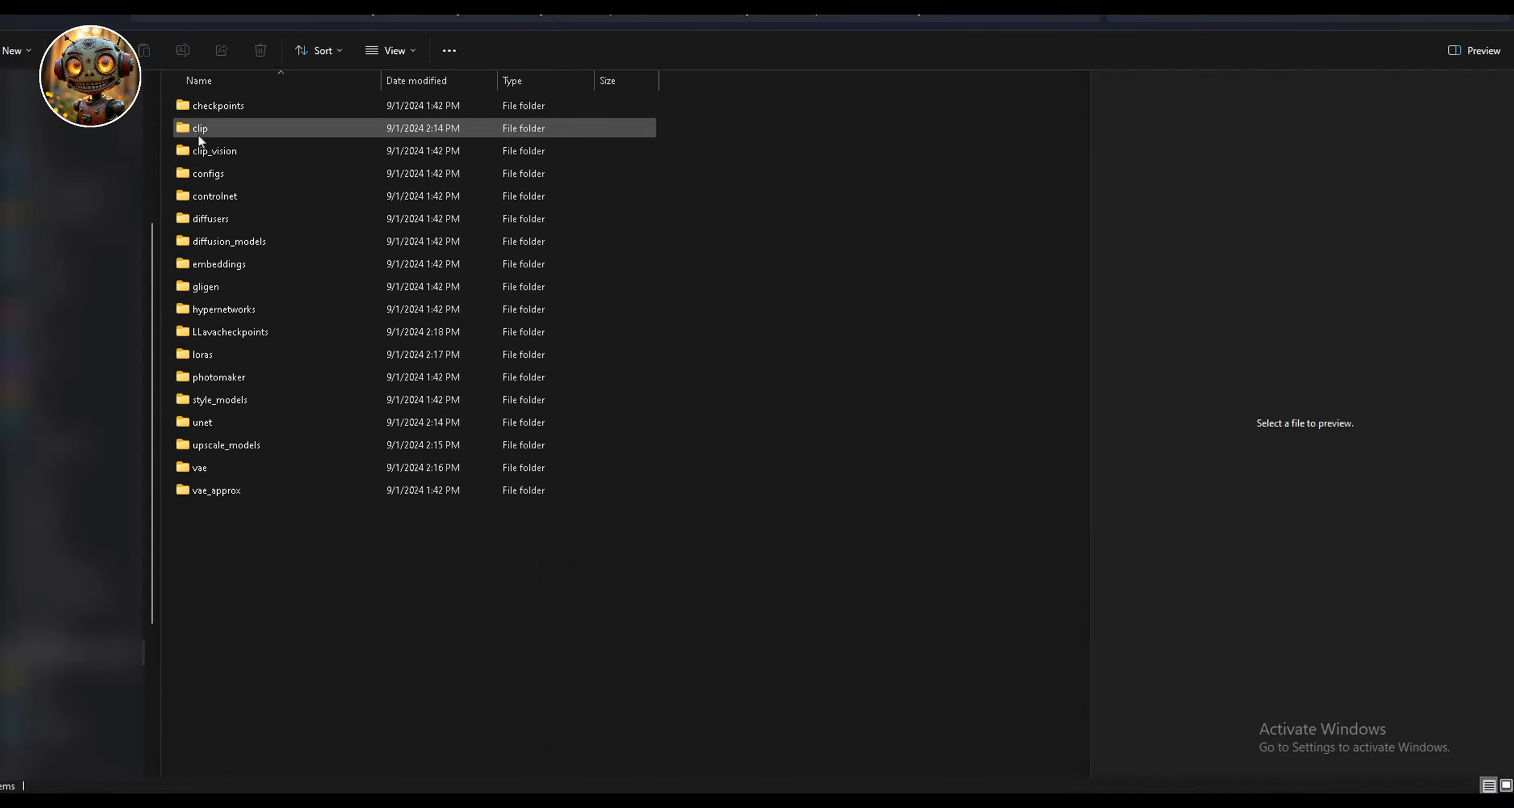
# Check the model files stored in the clip, loras and LLavacheckpoints folders of ComfyUI's models directory.
pyautogui.doubleClick(198, 134)
pyautogui.click(227, 106)
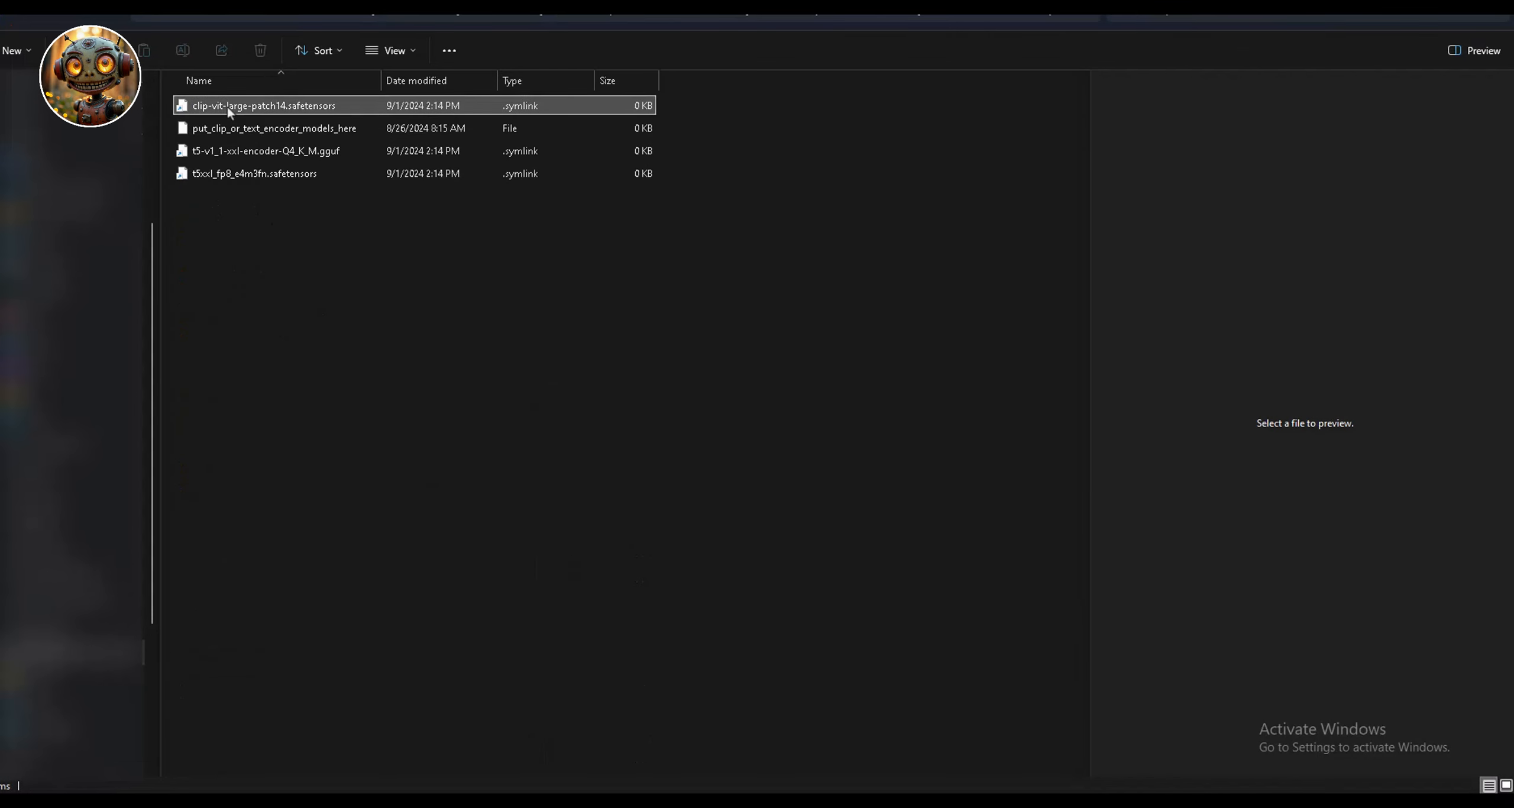
pyautogui.hotkey('alt', 'Up')
pyautogui.doubleClick(262, 379)
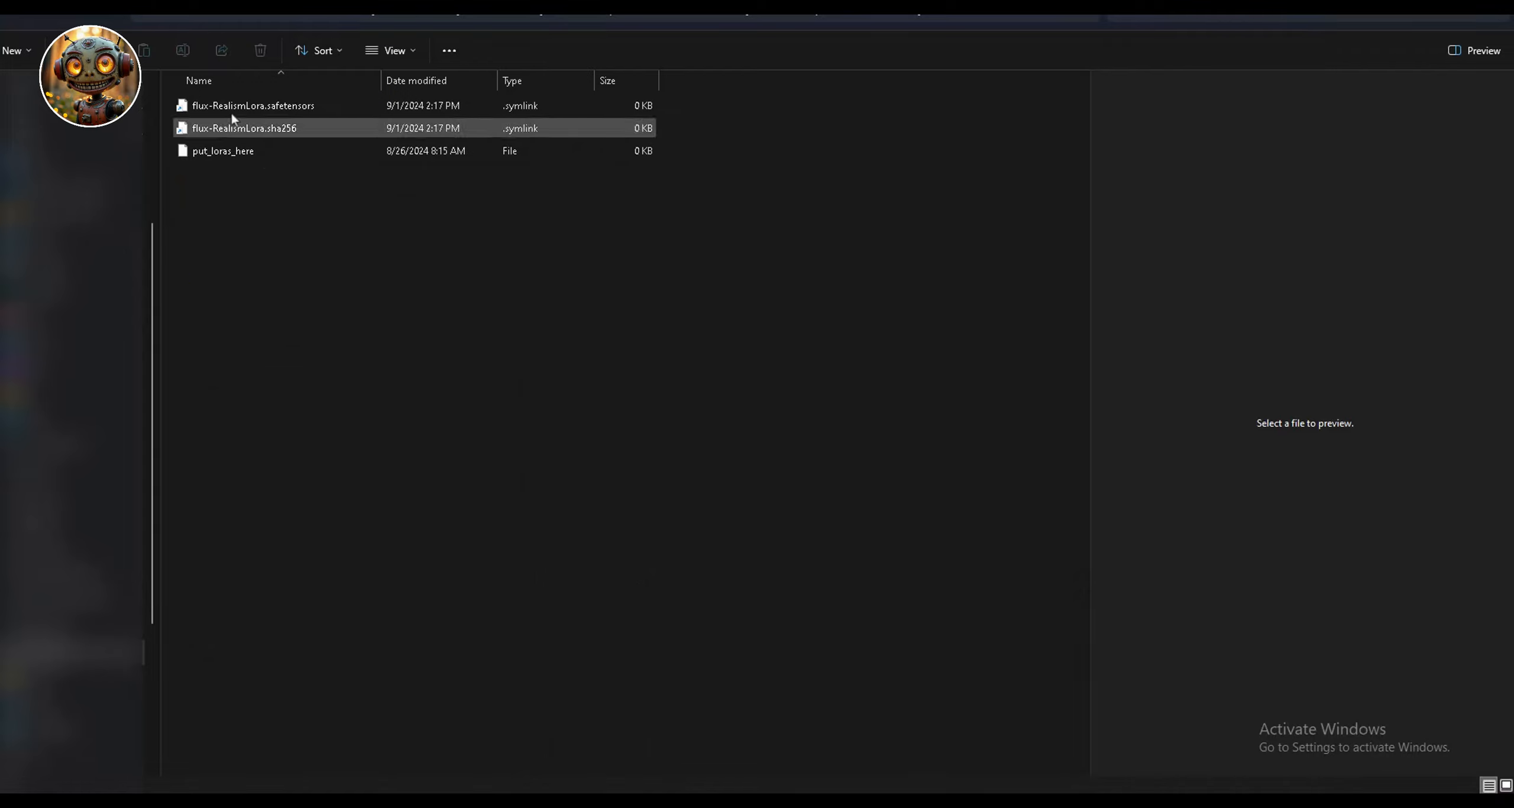
pyautogui.click(254, 106)
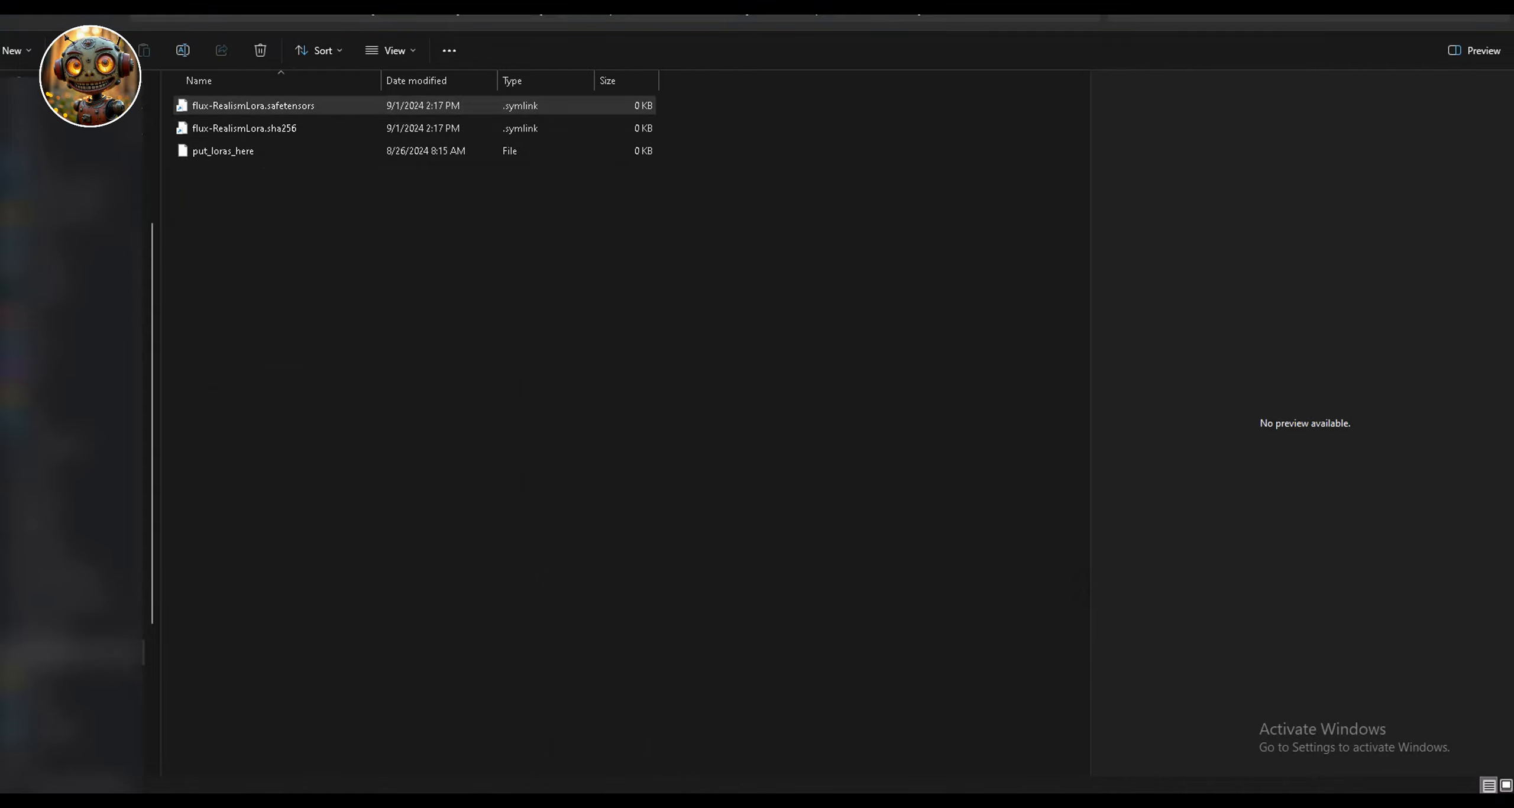
pyautogui.click(73, 23)
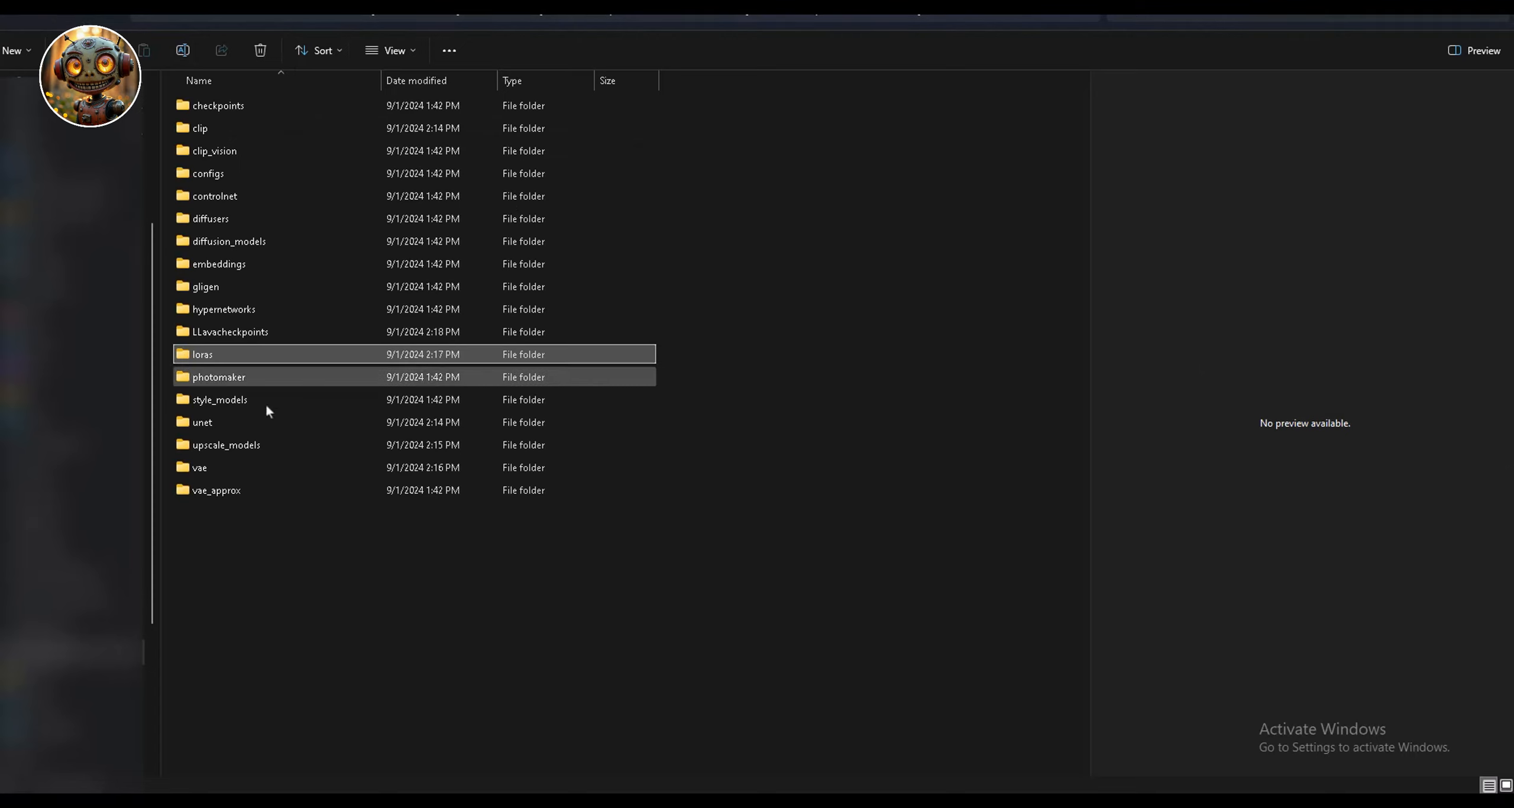
pyautogui.doubleClick(213, 332)
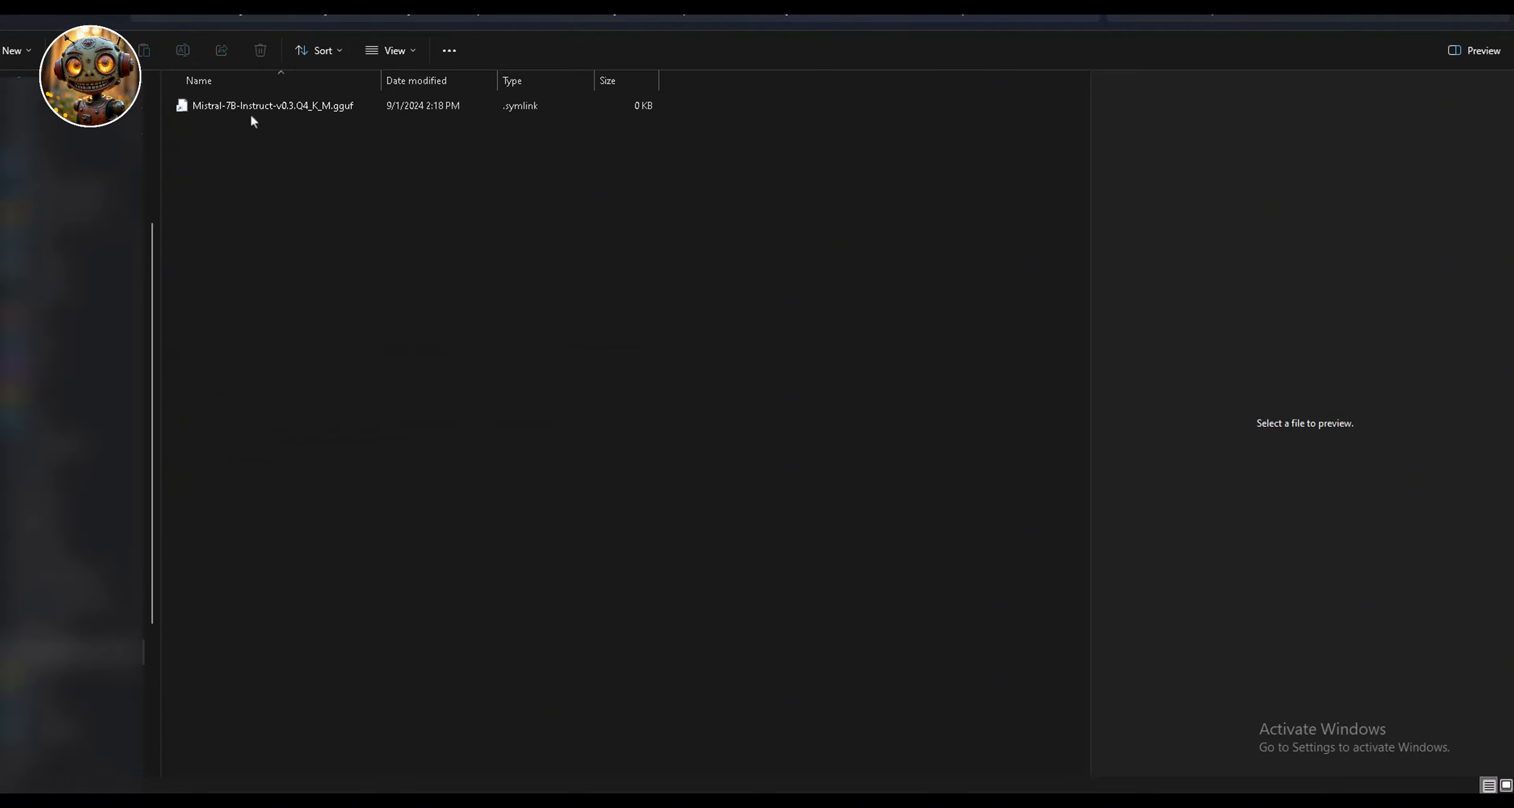
pyautogui.click(251, 117)
pyautogui.click(64, 16)
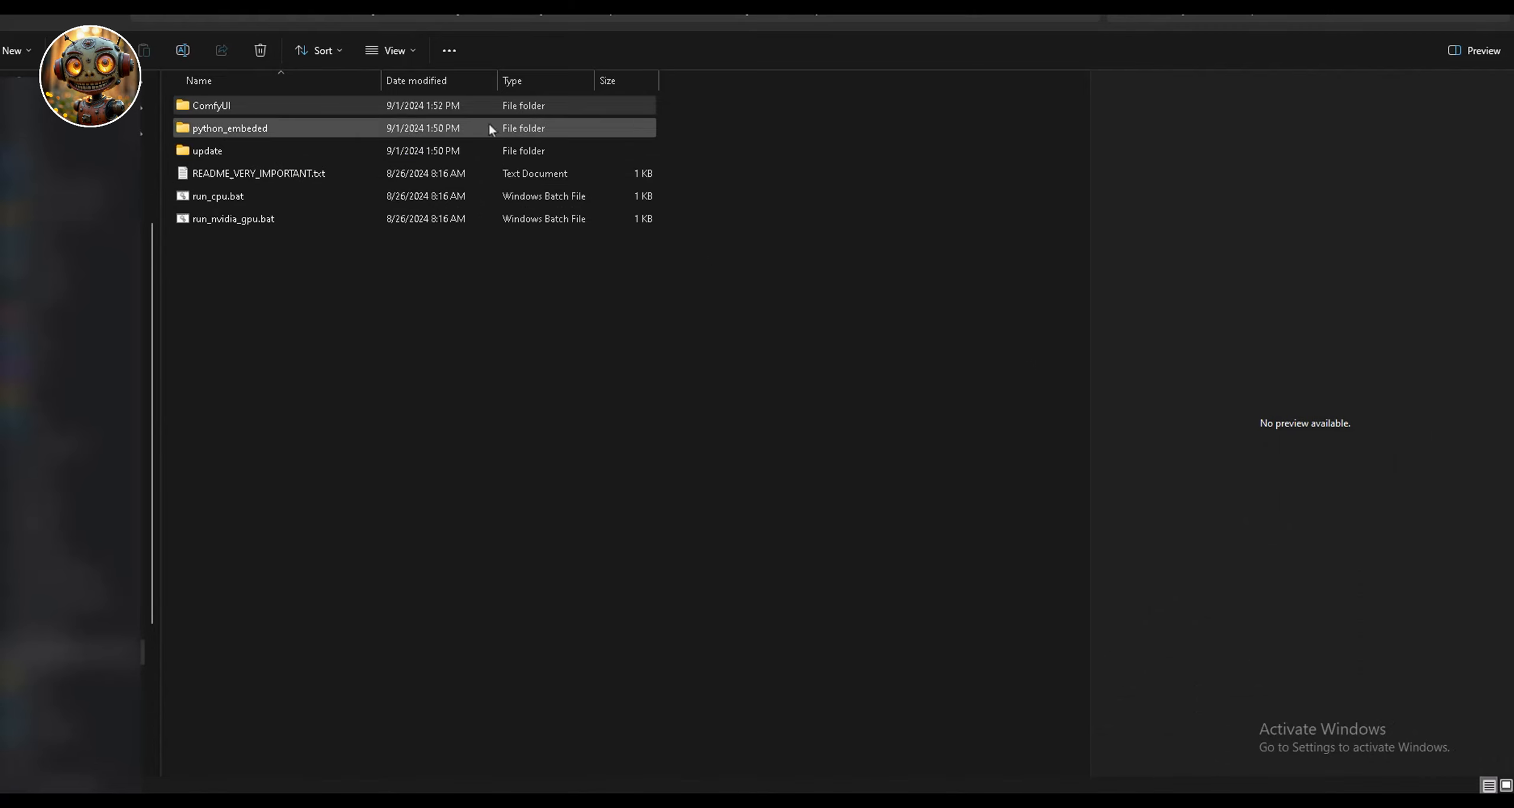
# Open a command prompt in the custom_nodes folder inside the ComfyUI folder.
pyautogui.doubleClick(263, 107)
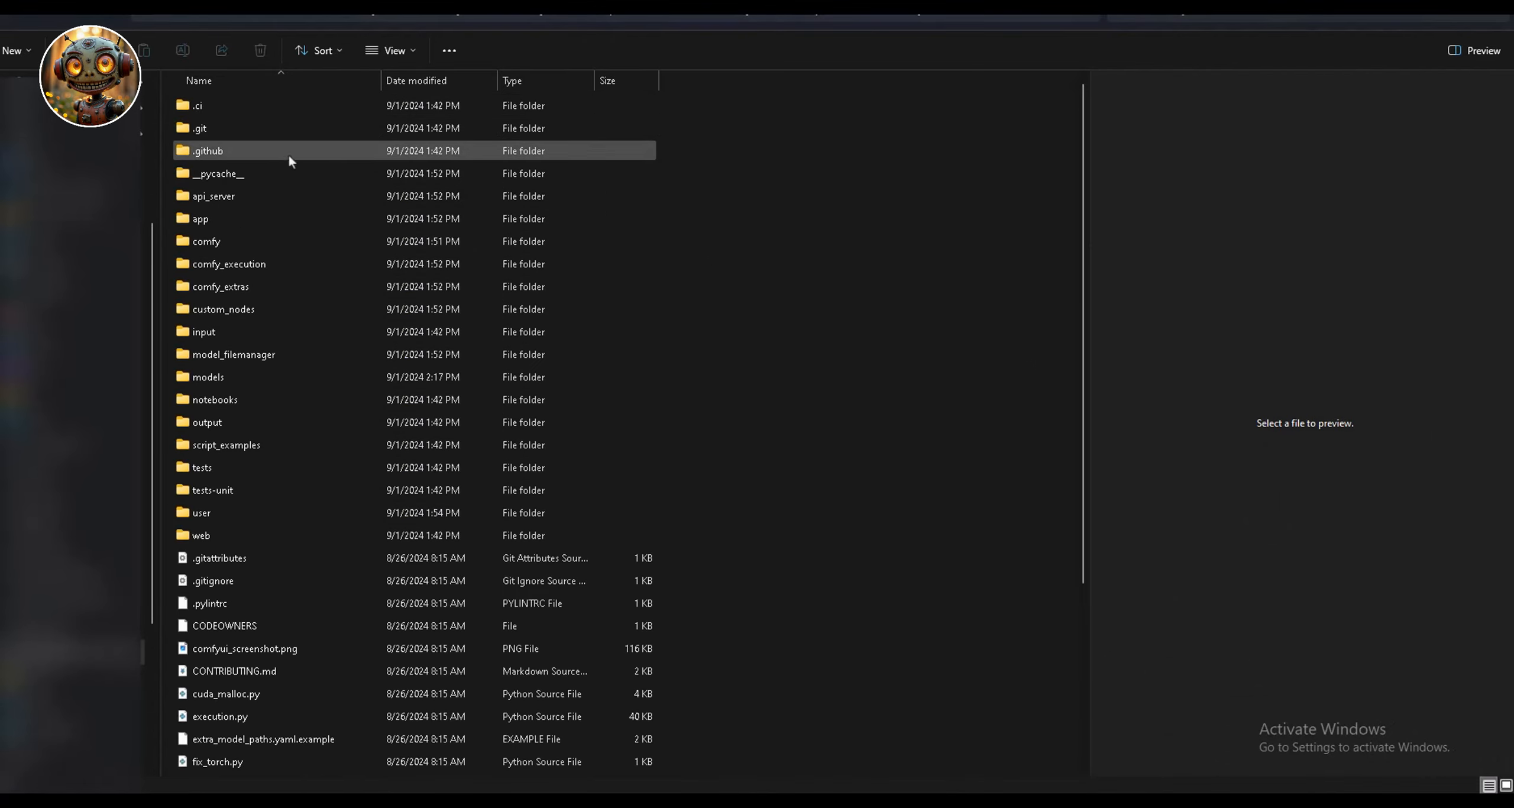
pyautogui.doubleClick(237, 309)
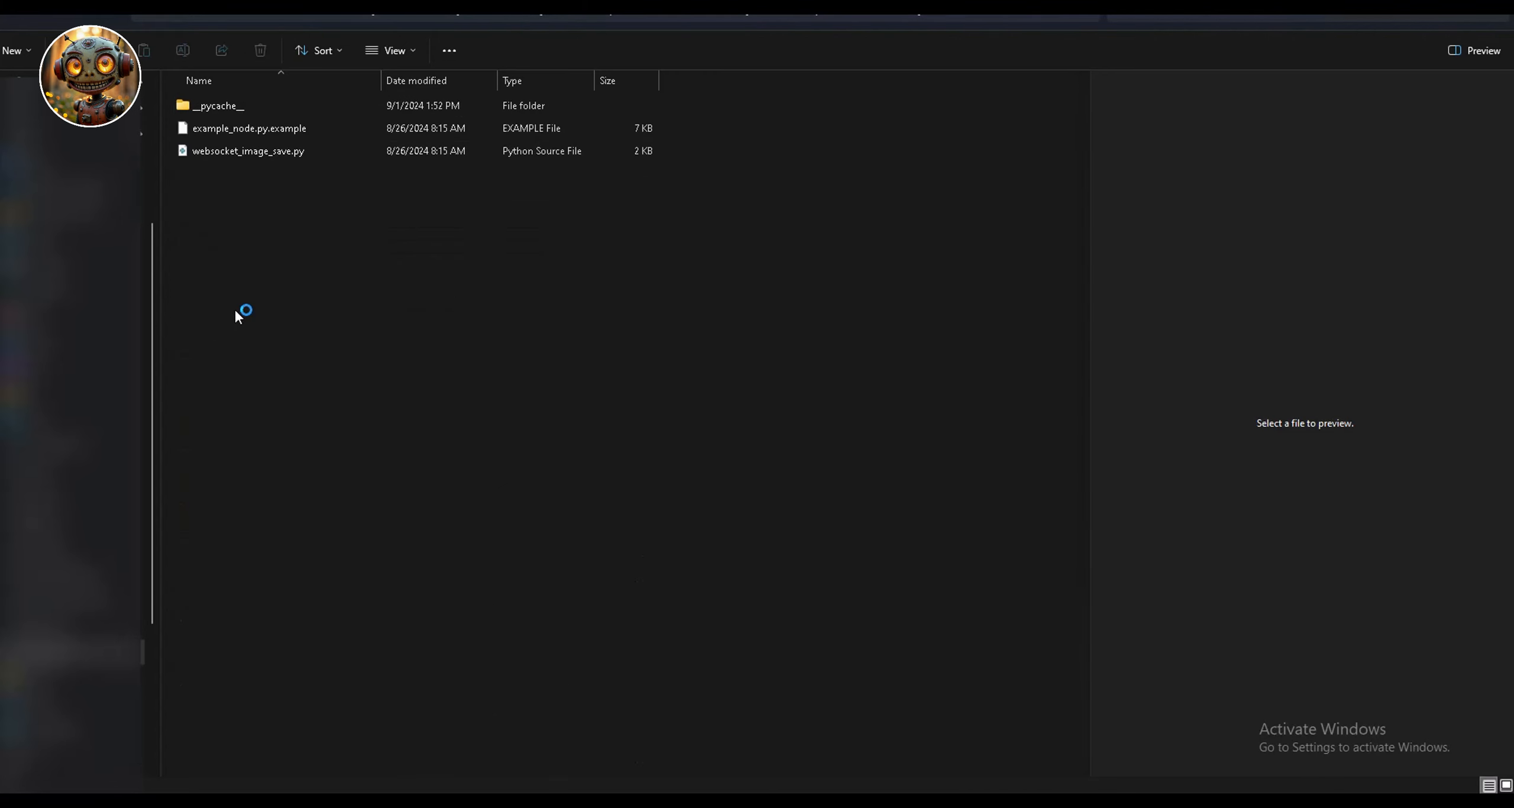
pyautogui.click(1077, 16)
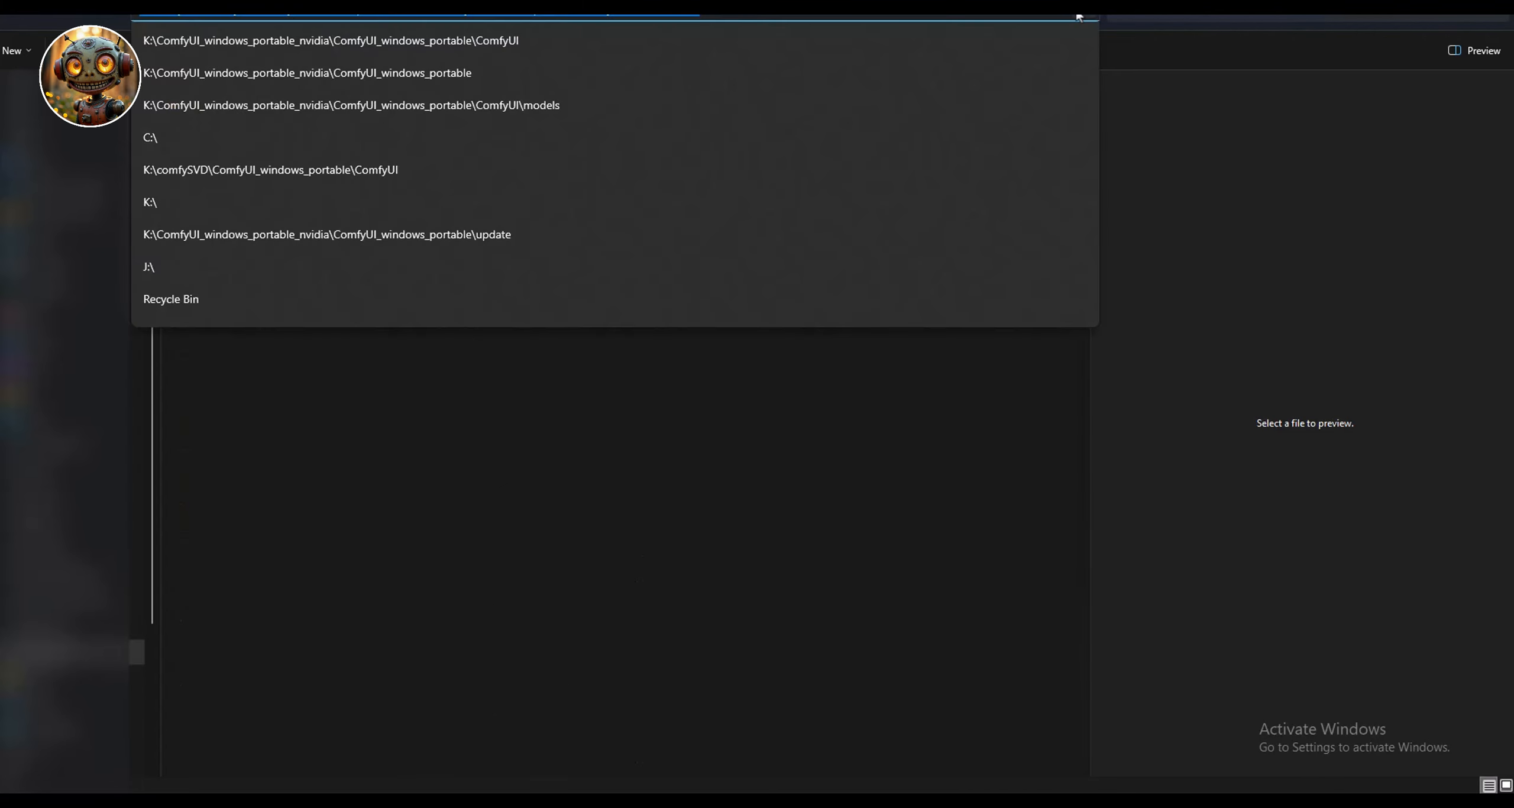
pyautogui.write('cmd')
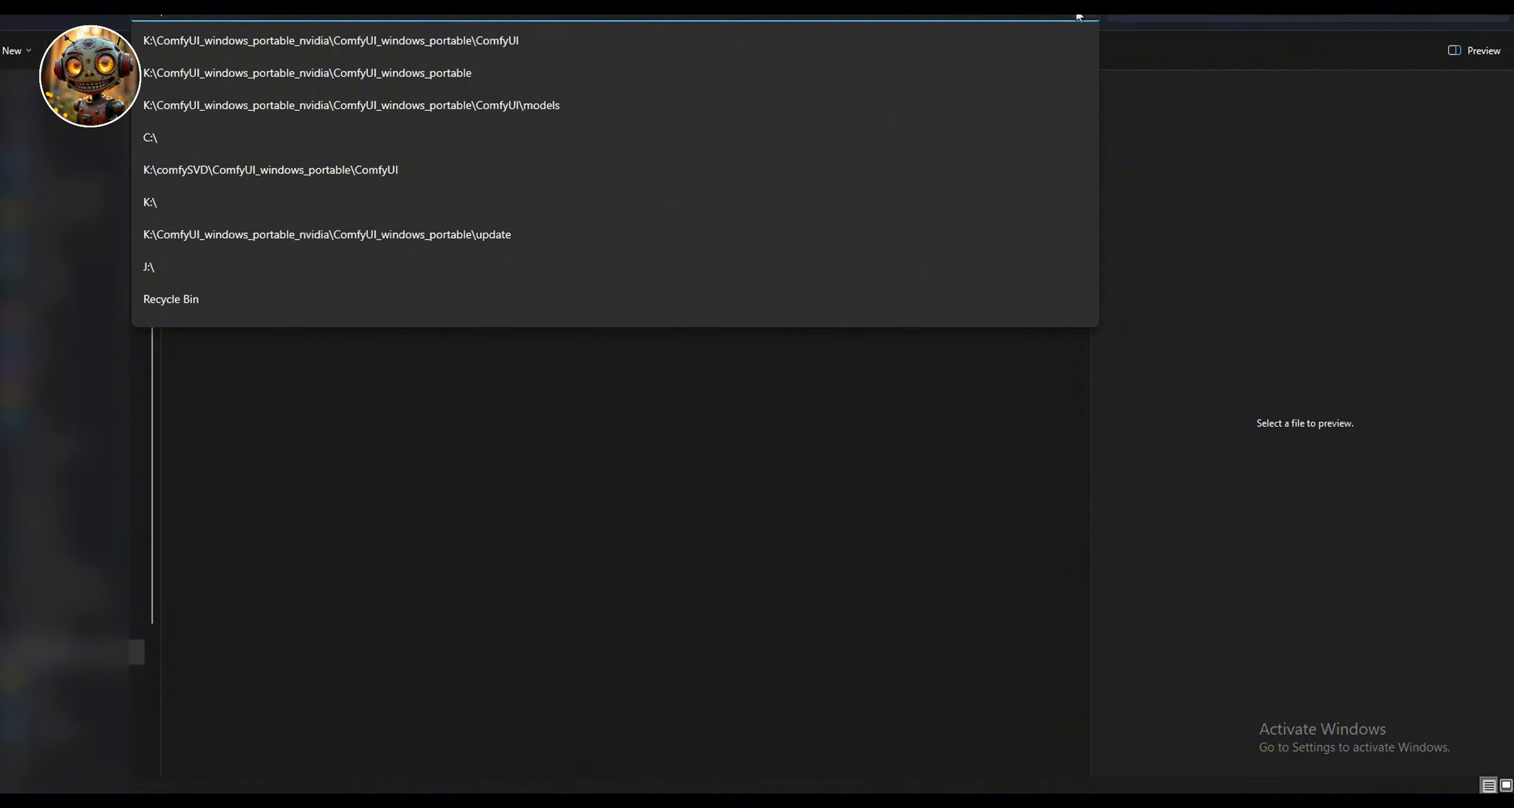
pyautogui.press('Return')
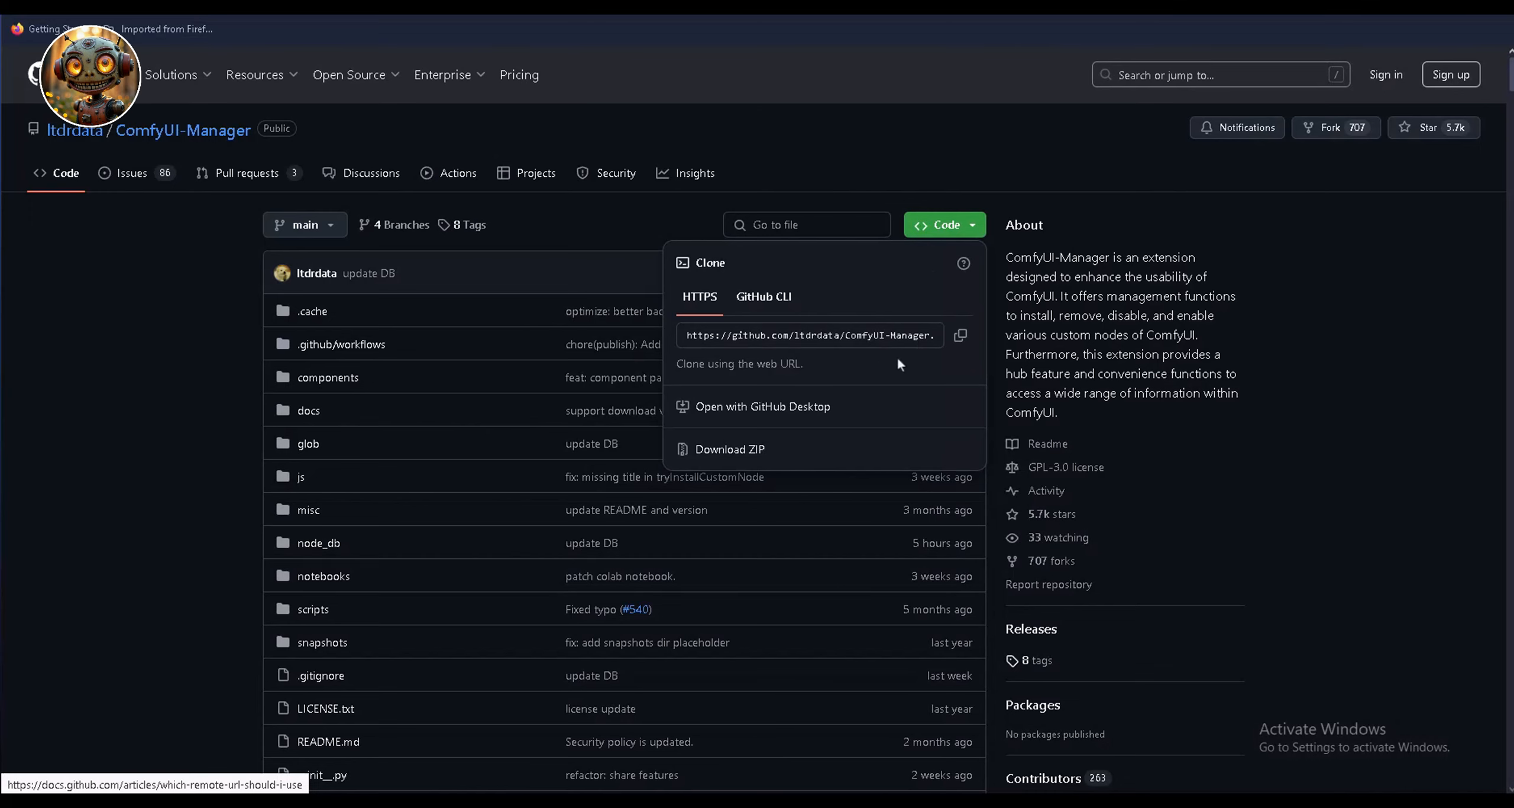
# Copy the ComfyUI-Manager repository's HTTPS URL from GitHub and git clone it into custom_nodes.
pyautogui.click(960, 336)
pyautogui.hotkey('alt', 'Tab')
pyautogui.write('git clone')
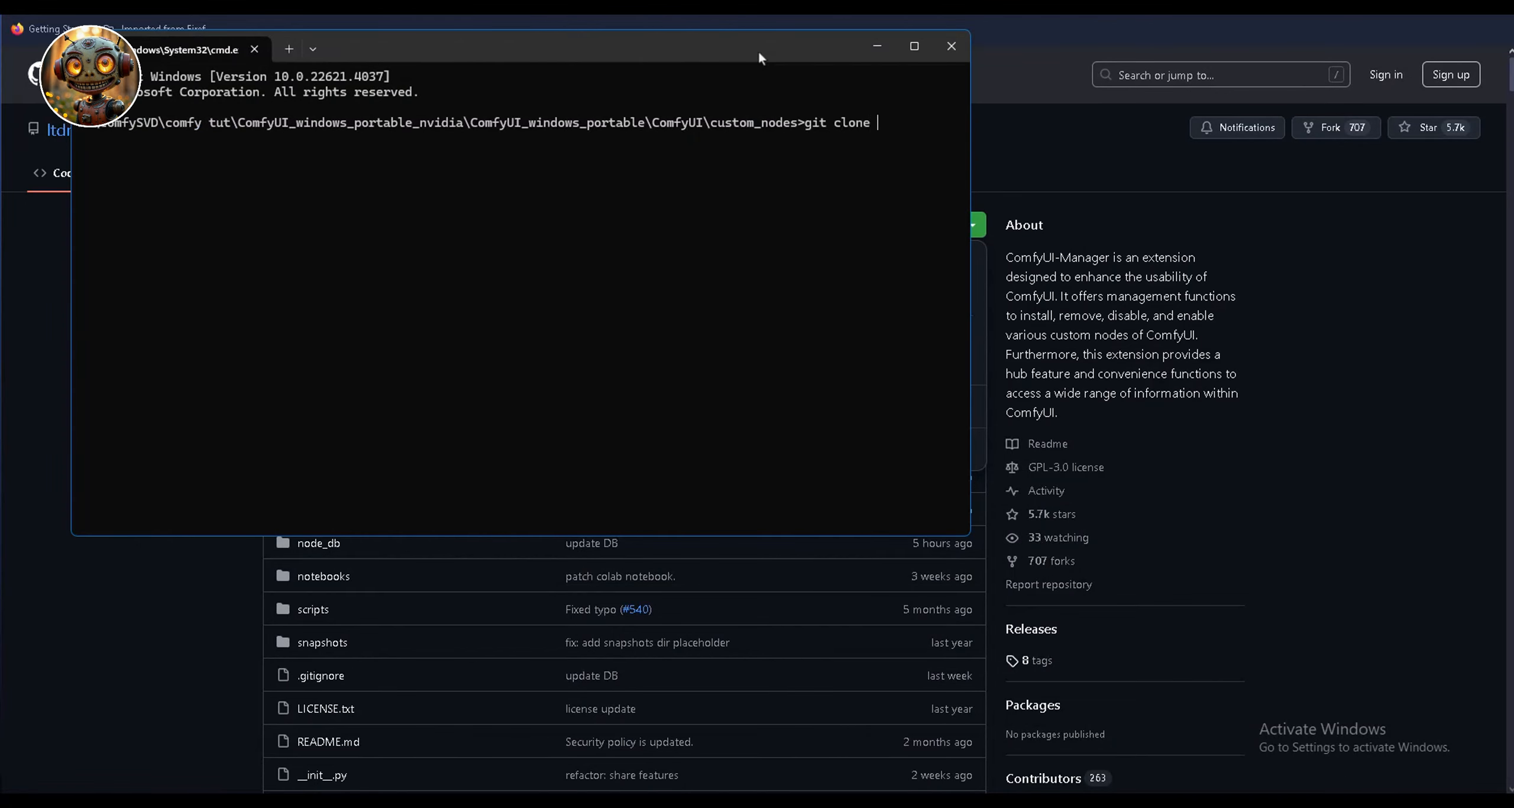
pyautogui.hotkey('ctrl', 'v')
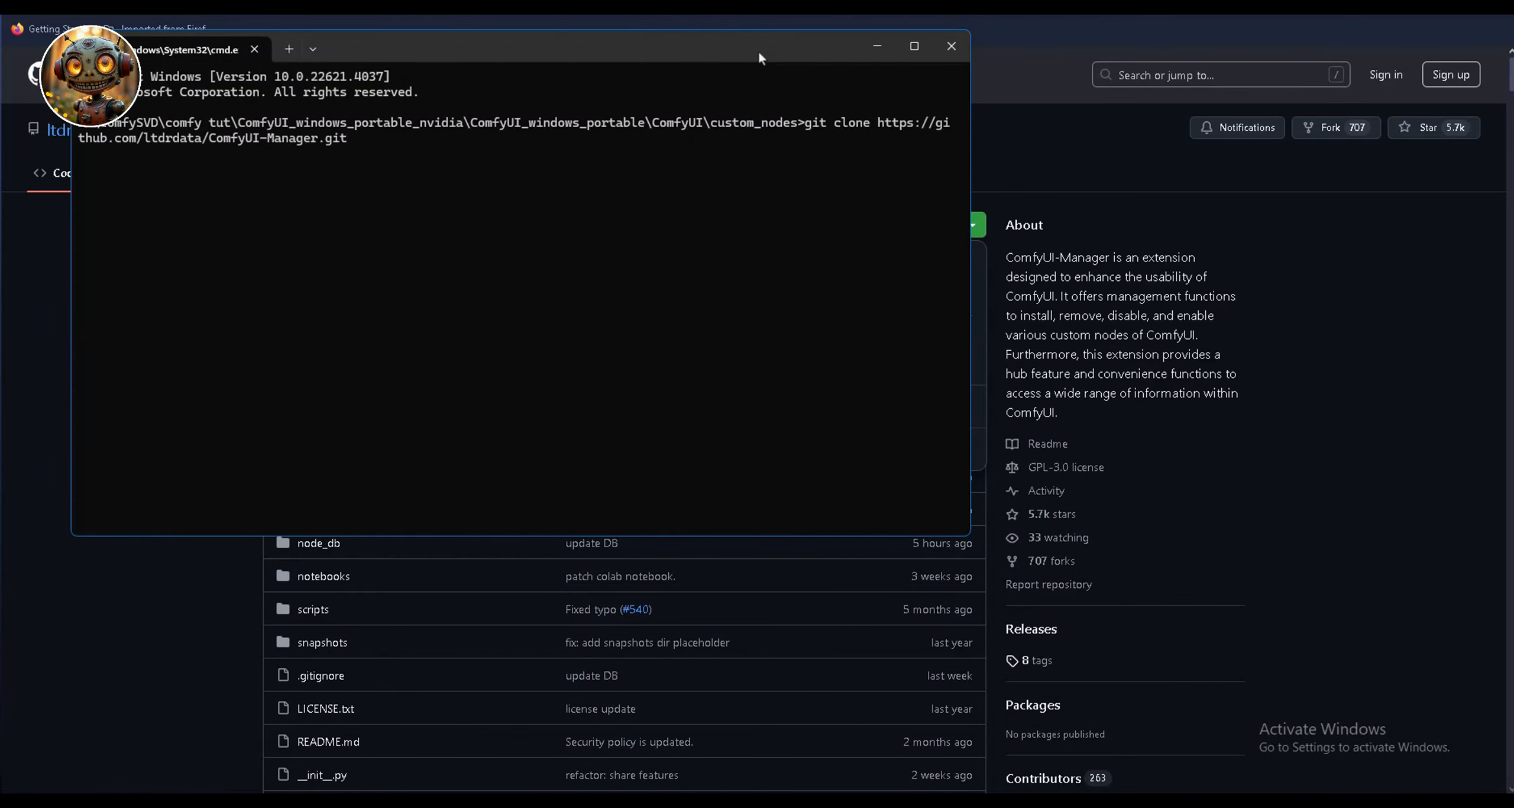
pyautogui.press('Return')
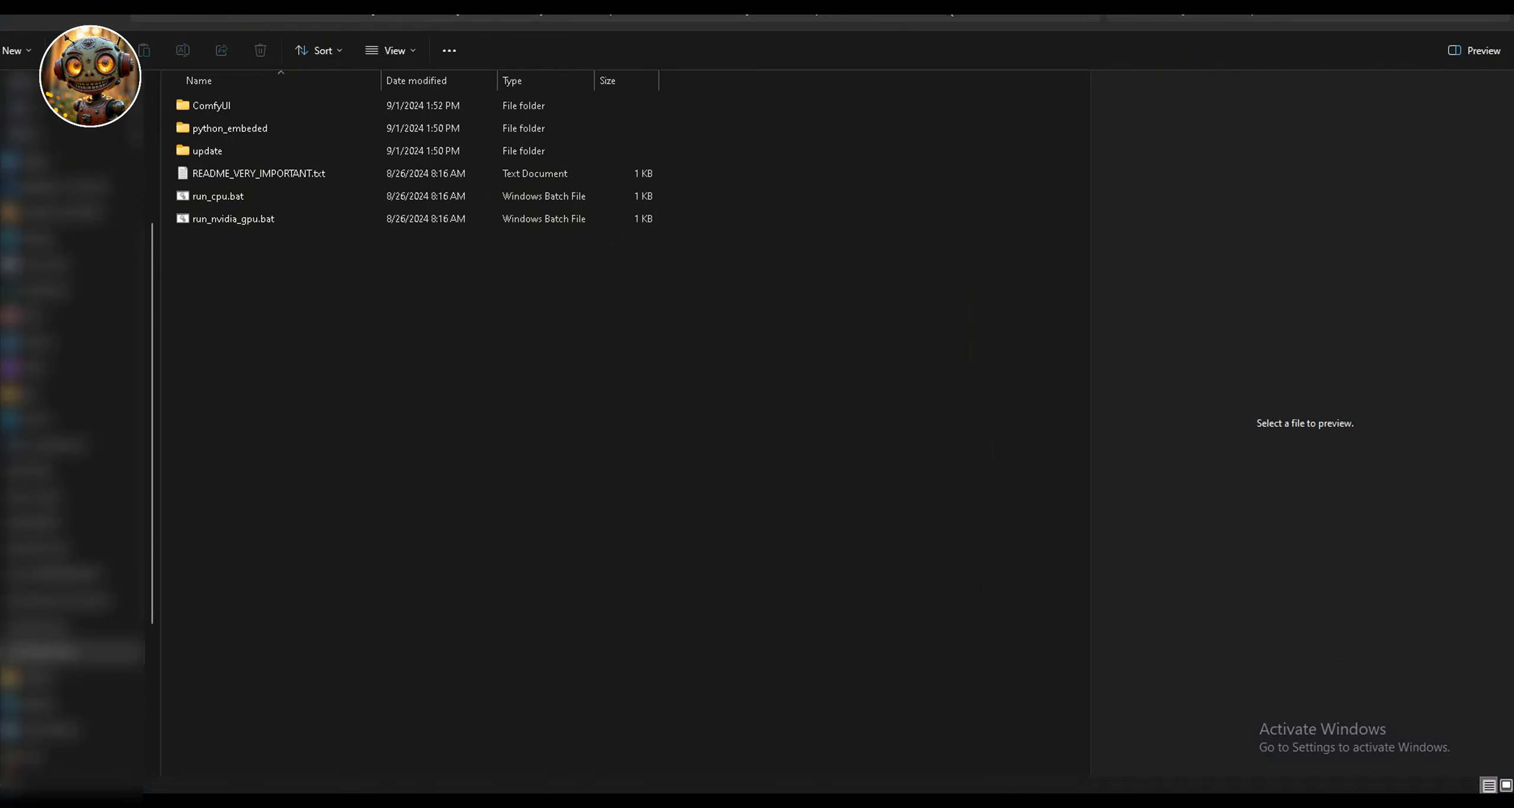
# From a command prompt in ComfyUI_windows_portable, run python_embeded\python.exe -m pip install -r ComfyUI\custom_nodes\ComfyUI-Manager\requirements.txt.
pyautogui.click(948, 11)
pyautogui.write('cmd')
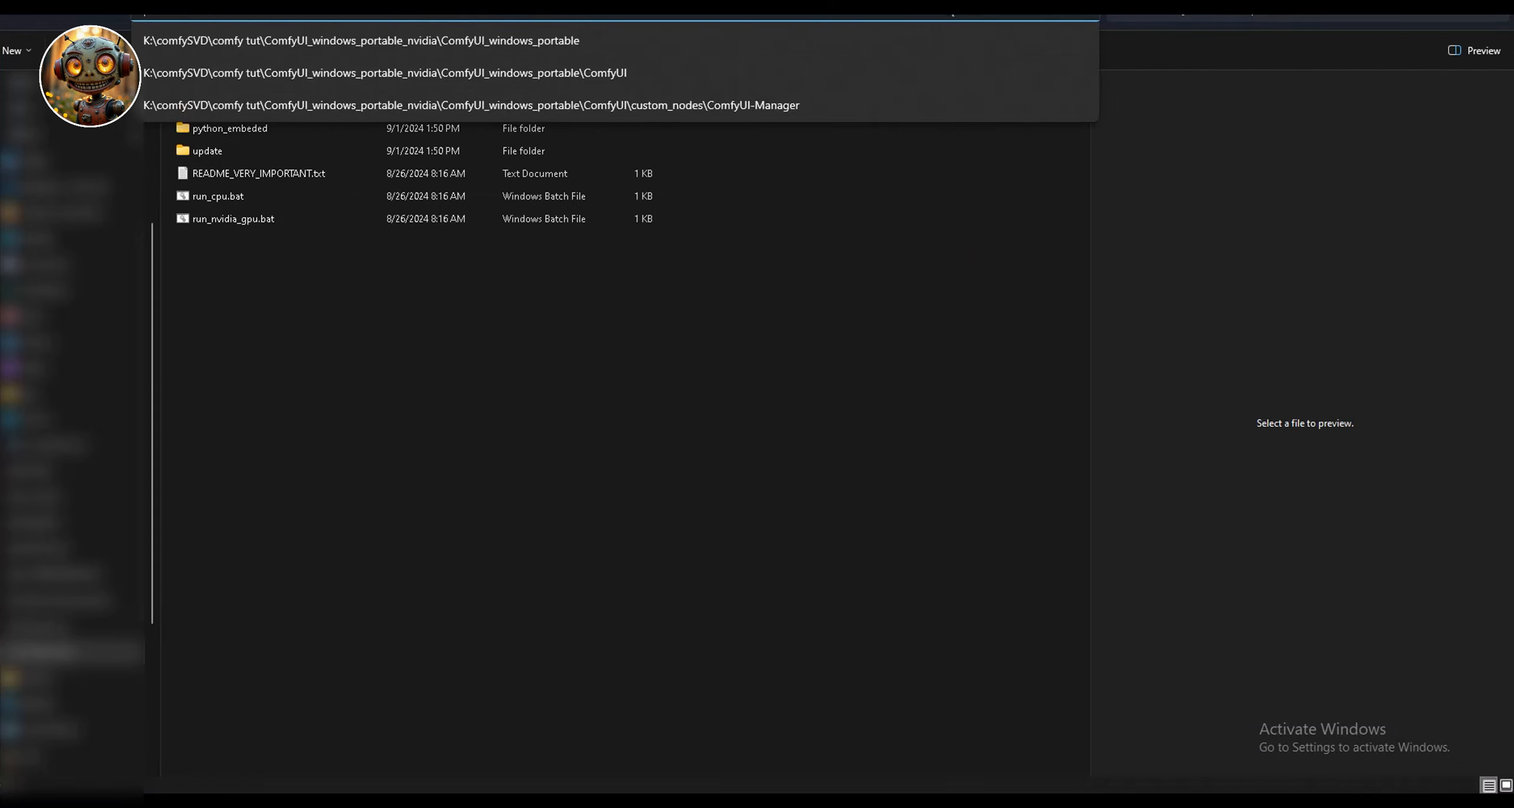
pyautogui.press('Return')
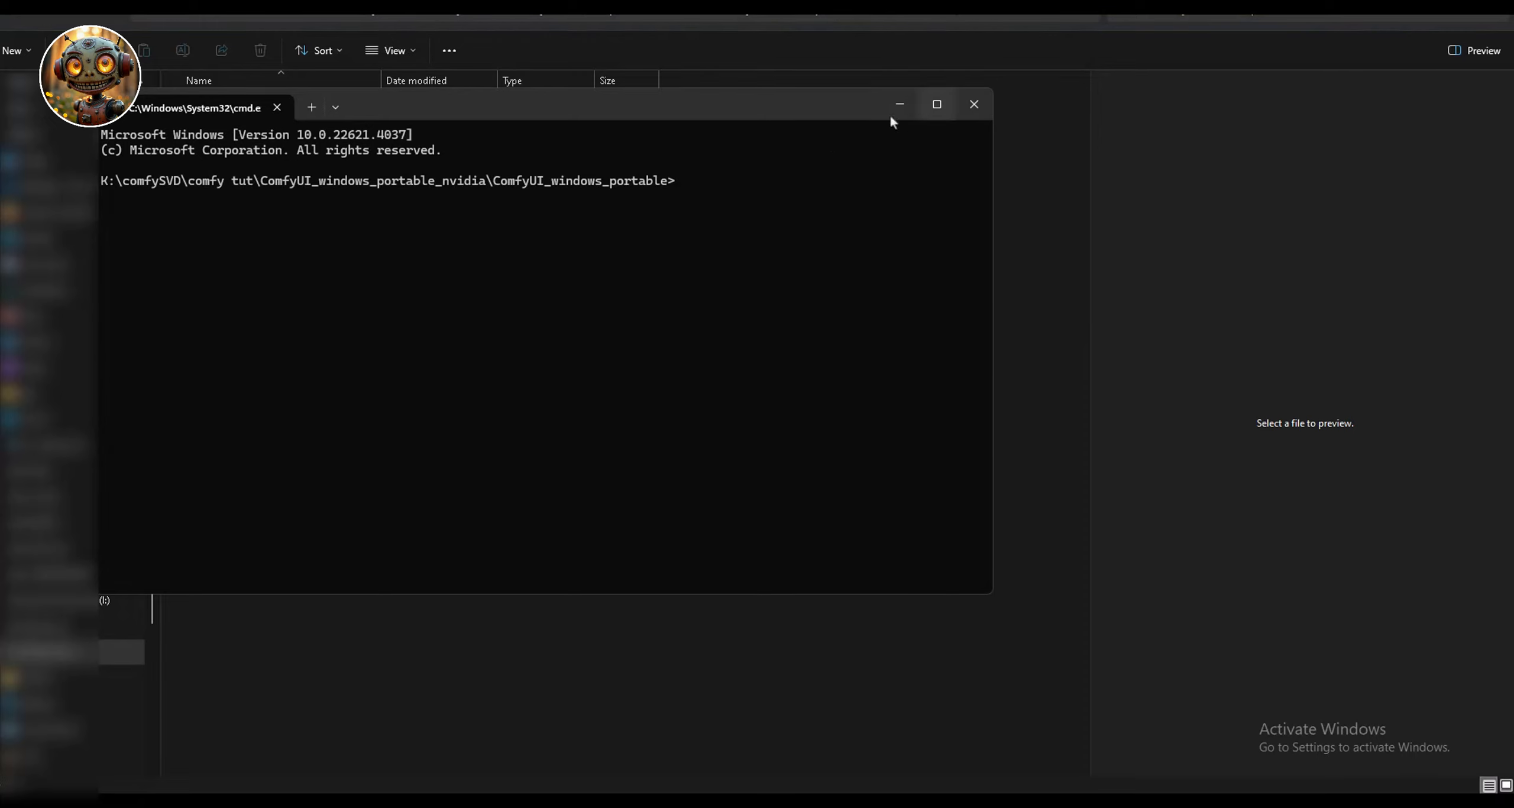
pyautogui.hotkey('ctrl', 'v')
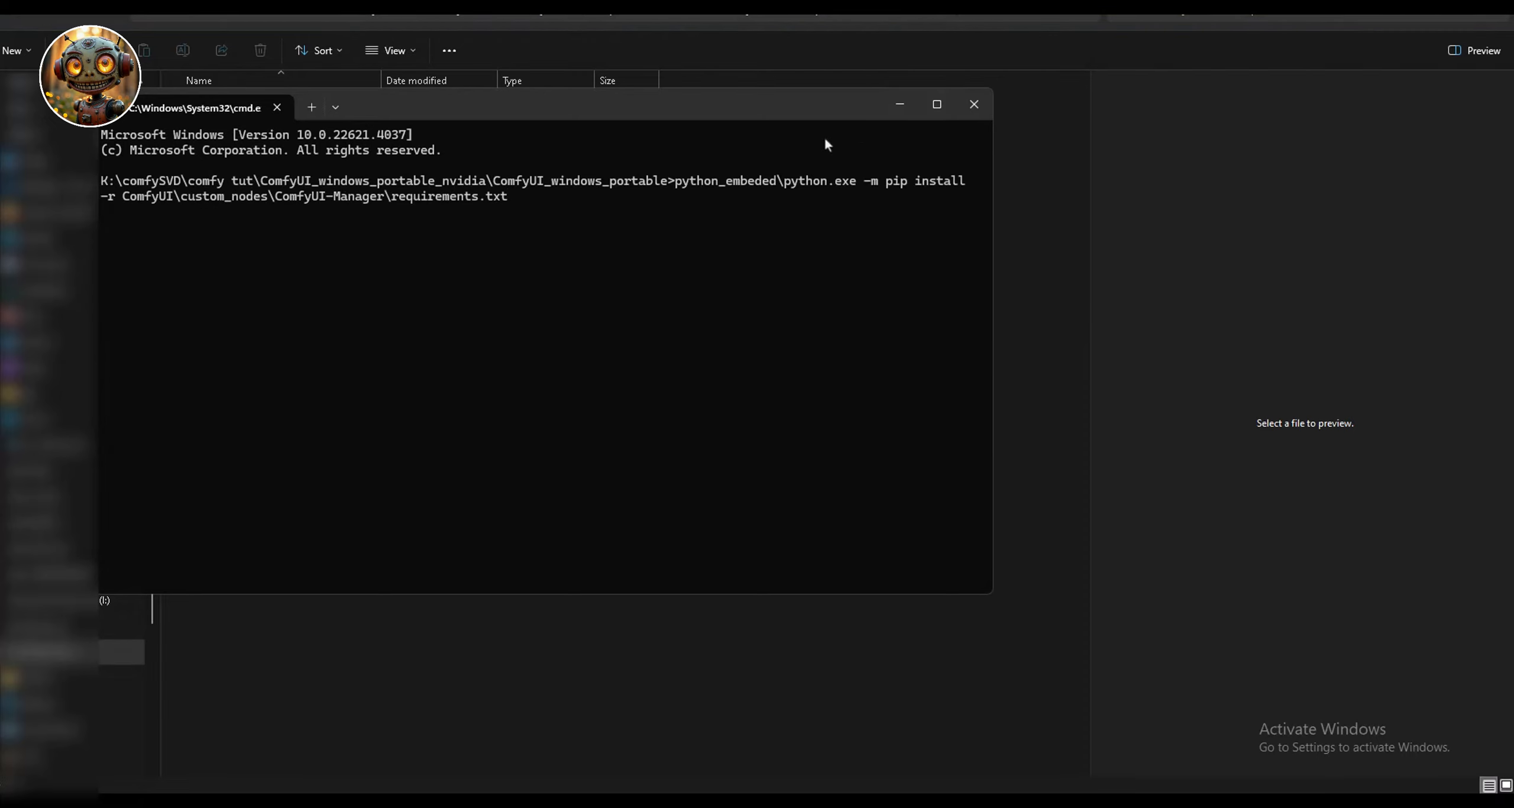
pyautogui.press('Return')
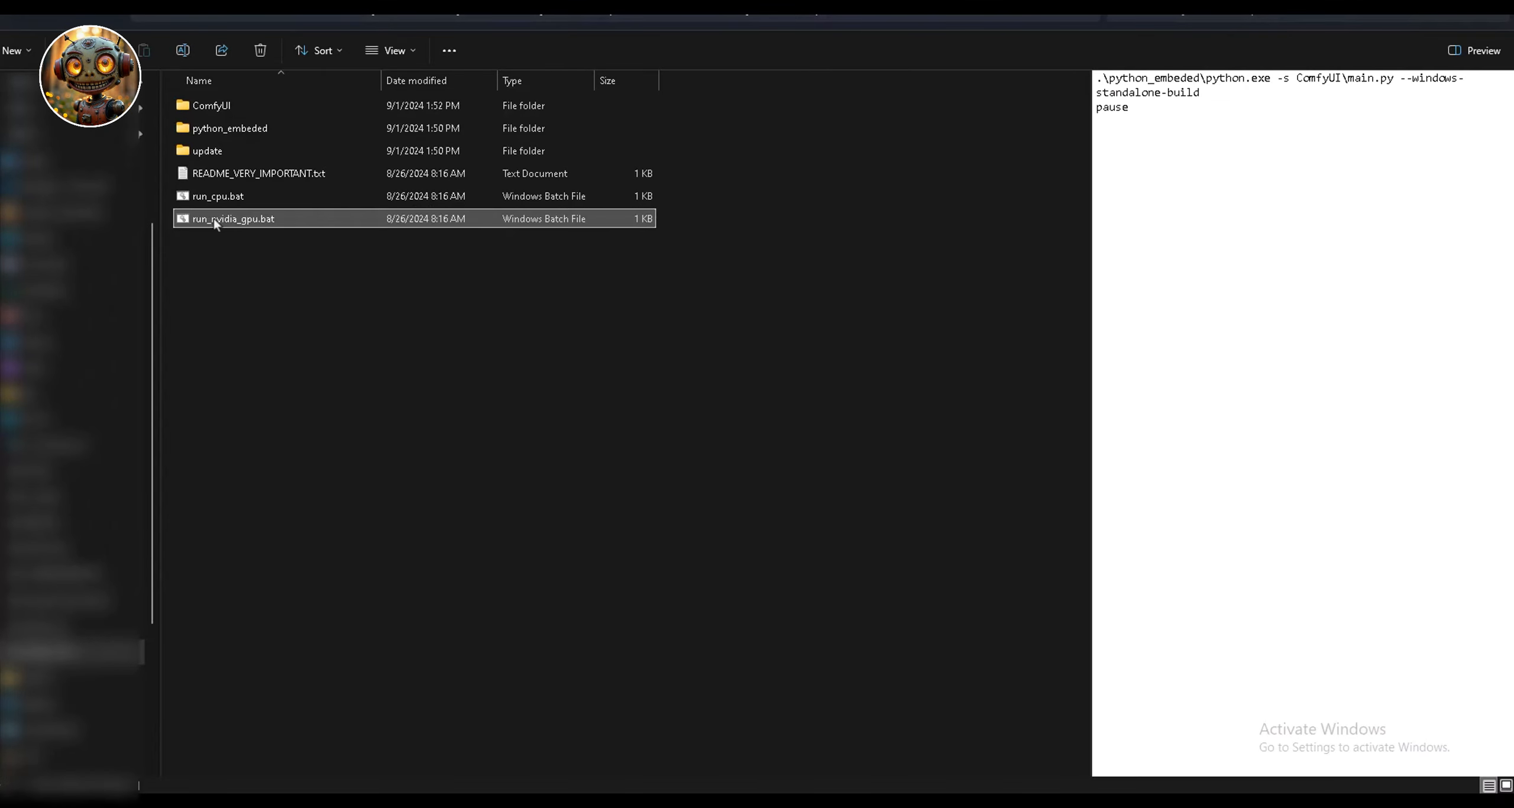
# Start ComfyUI with run_nvidia_gpu.bat, then load the Flux workflow file onto the canvas and dismiss the missing node types warning.
pyautogui.doubleClick(214, 219)
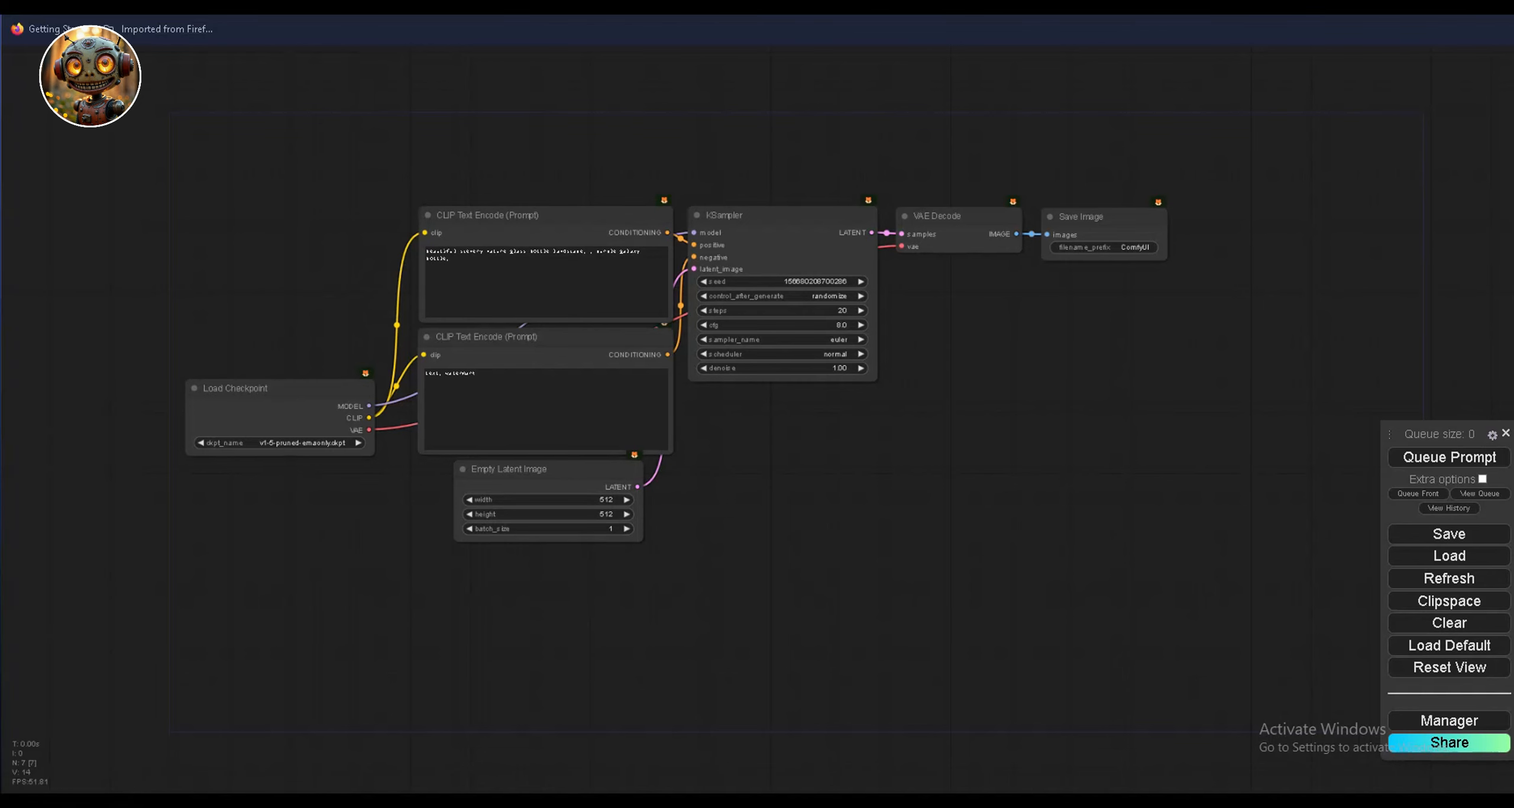
pyautogui.moveTo(1359, 438); pyautogui.dragTo(759, 473)
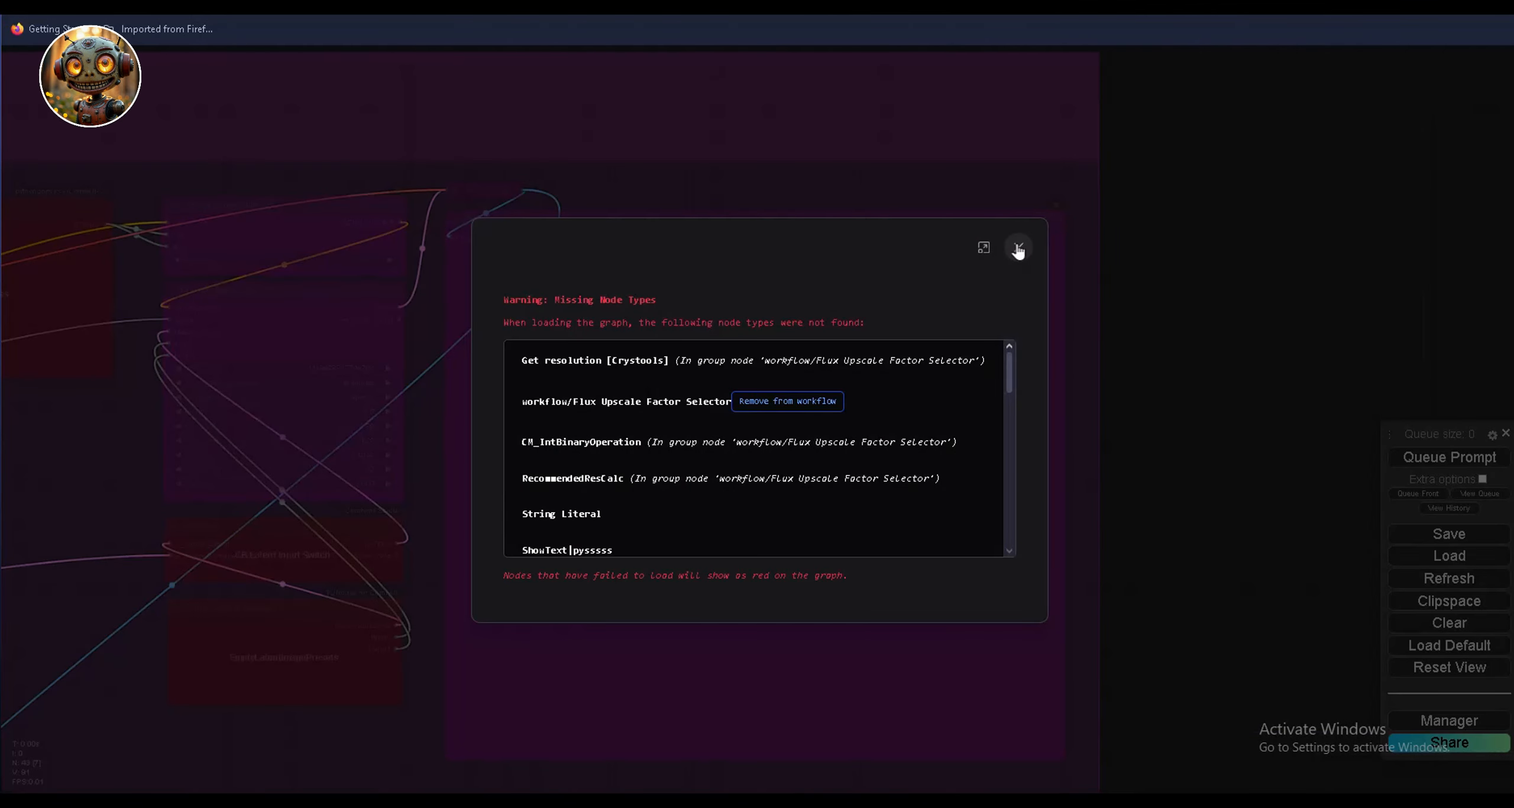
pyautogui.click(1017, 251)
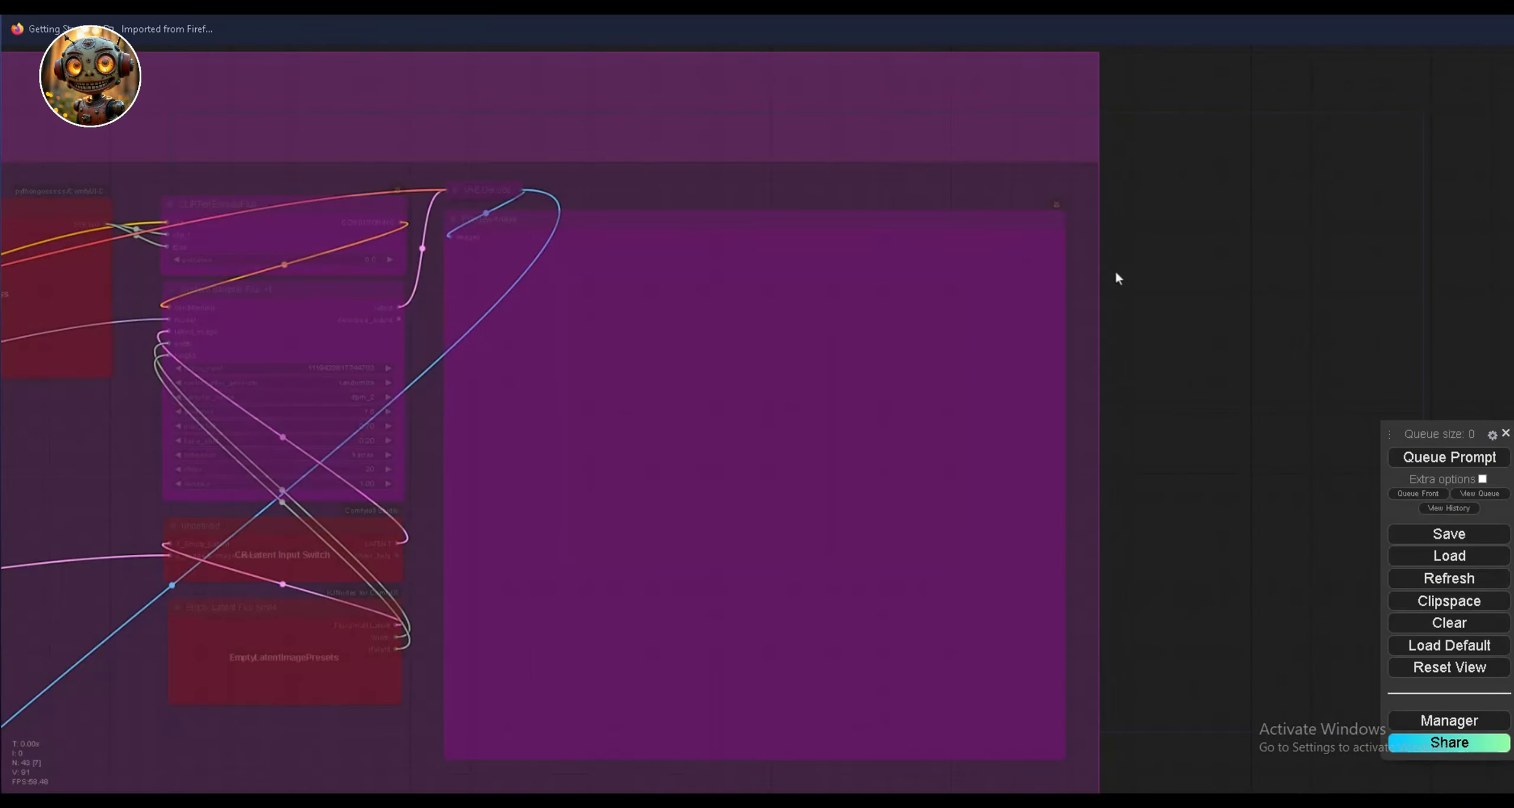
# Install all 20 missing custom nodes required by the Flux workflow through ComfyUI Manager.
pyautogui.scroll(-5, 1159, 279)
pyautogui.scroll(-5, 1159, 279)
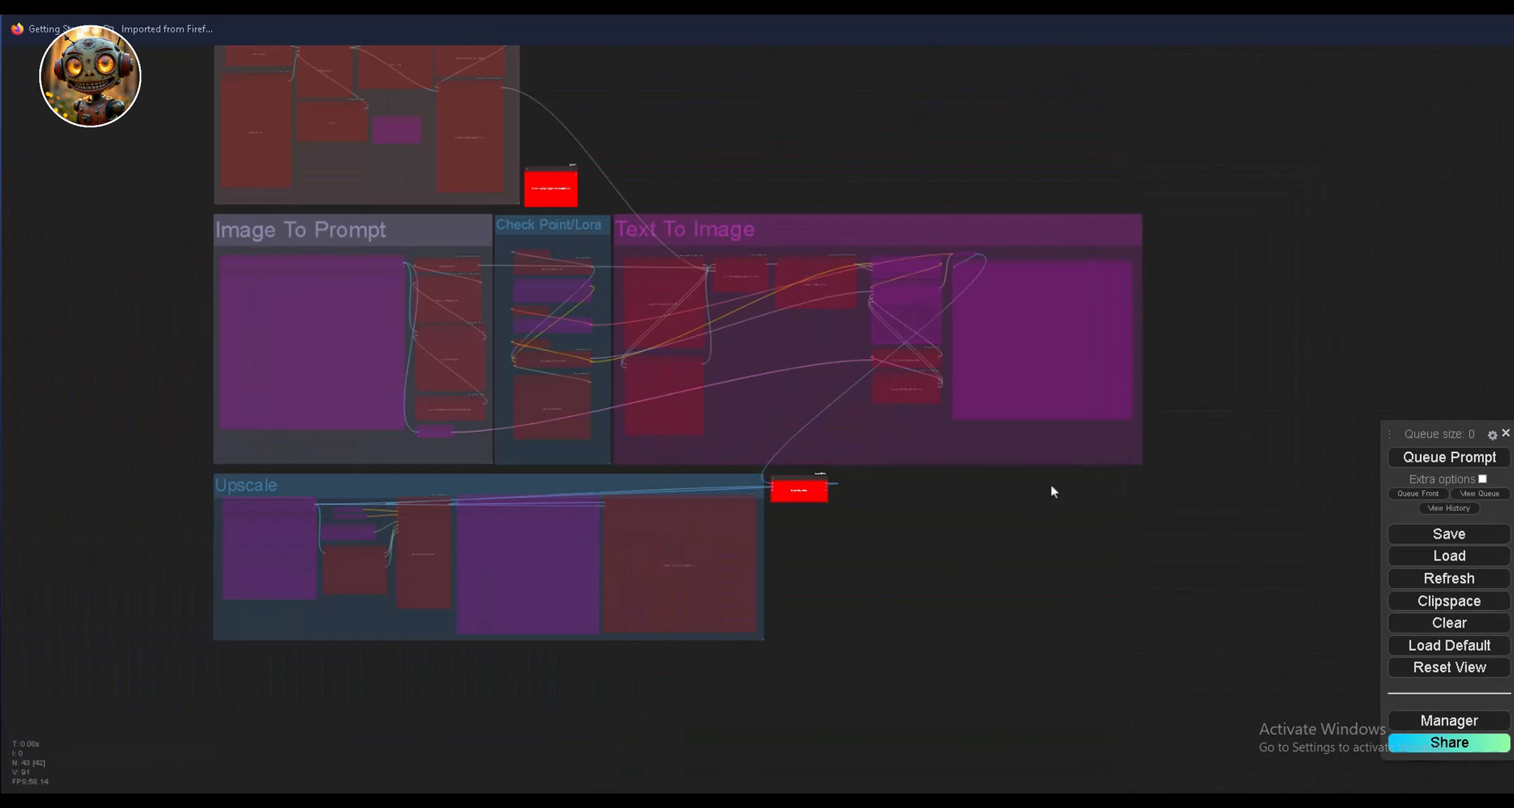
pyautogui.moveTo(1007, 679); pyautogui.dragTo(1138, 780)
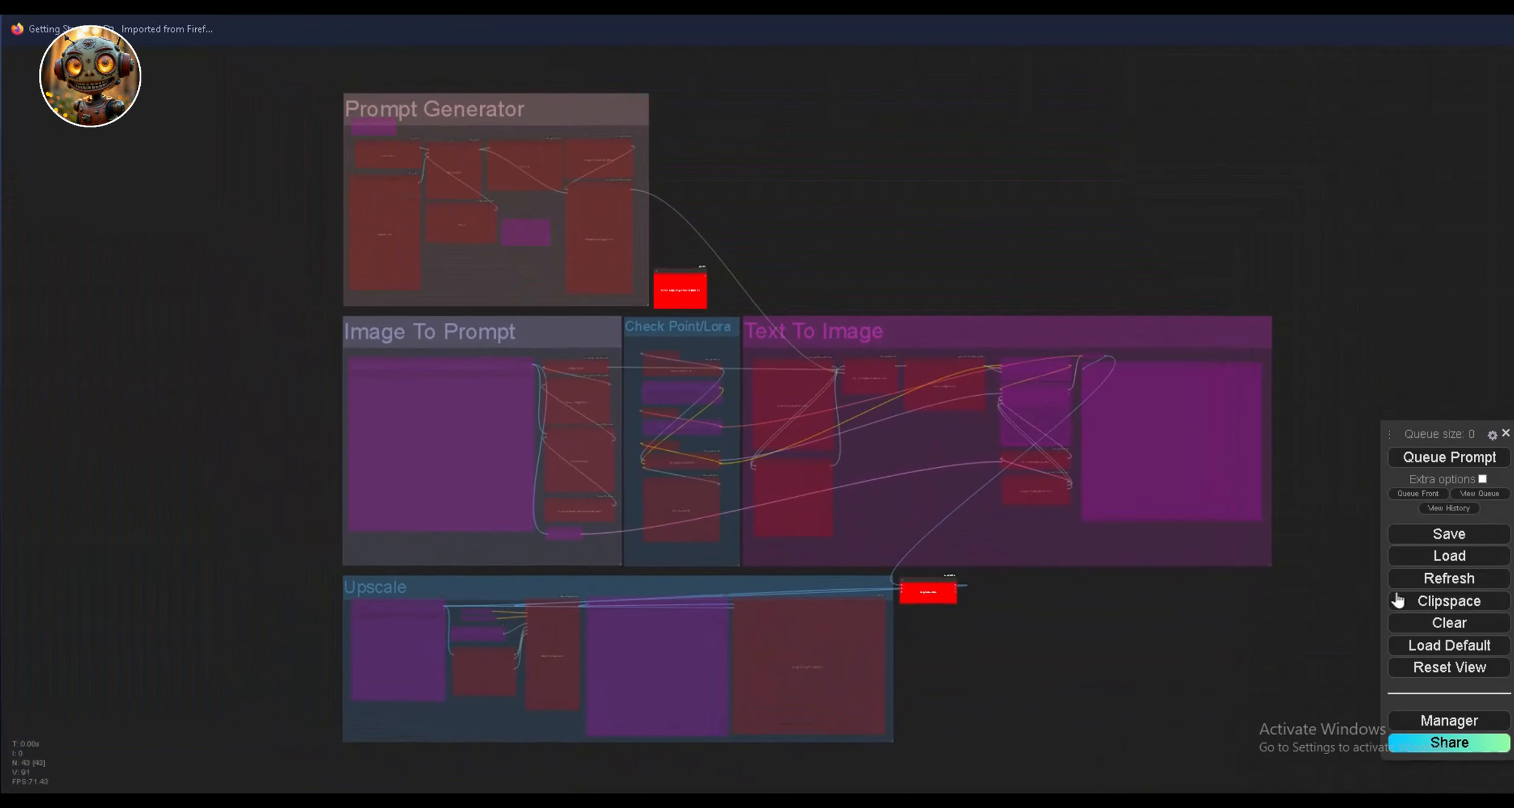
pyautogui.click(1438, 731)
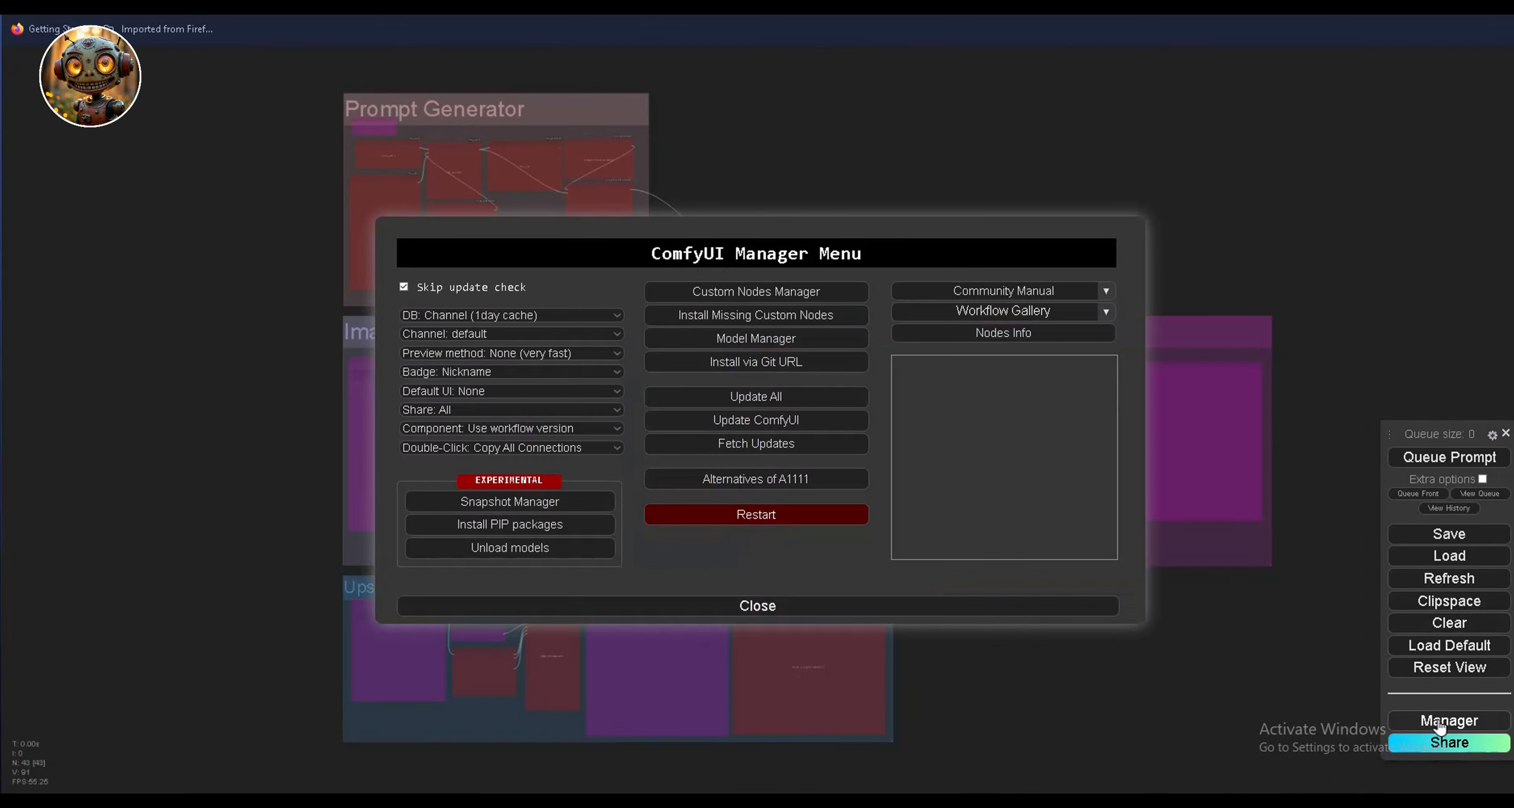
pyautogui.click(734, 317)
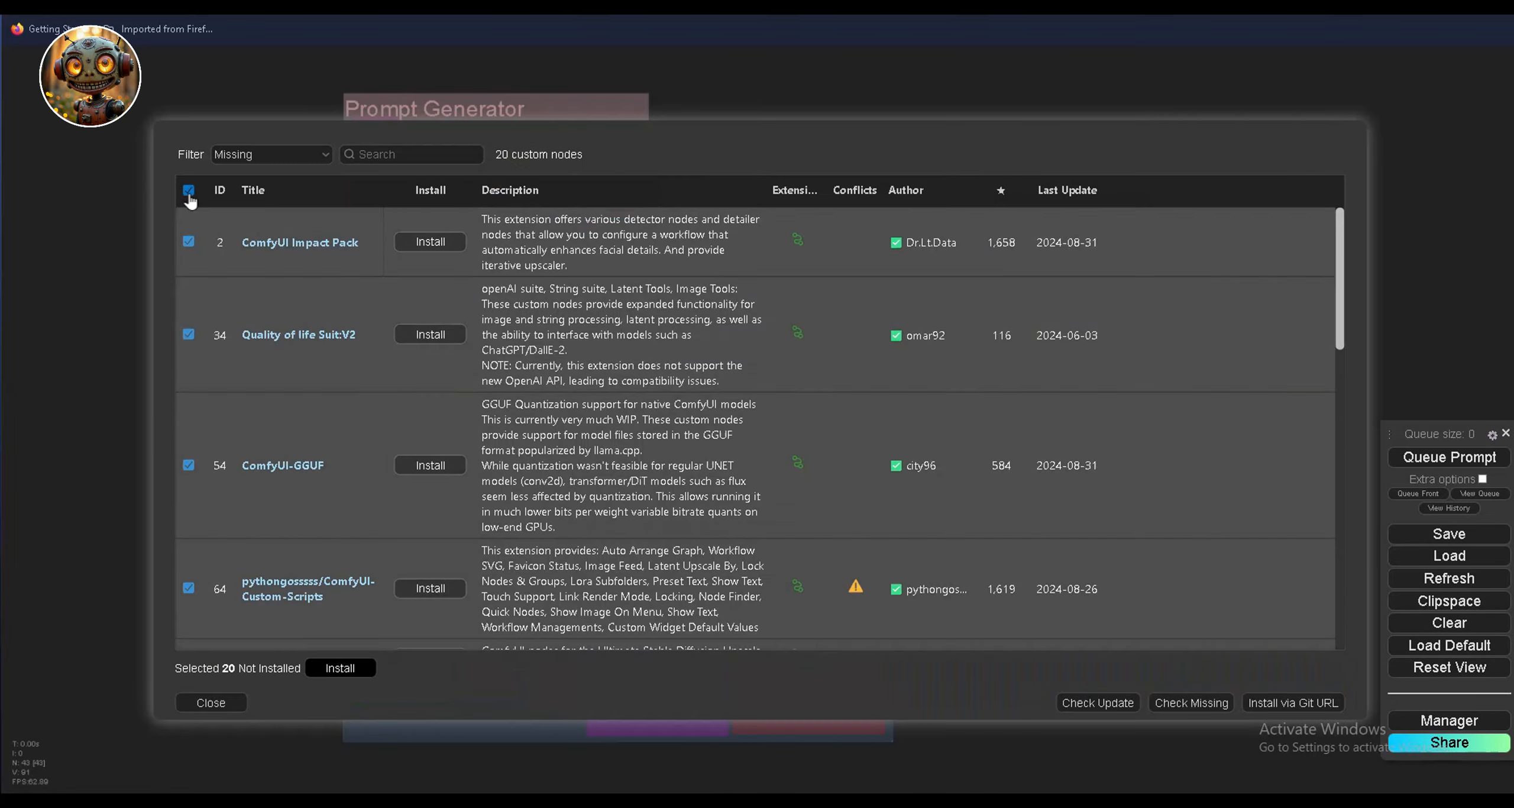
pyautogui.click(188, 189)
pyautogui.click(341, 669)
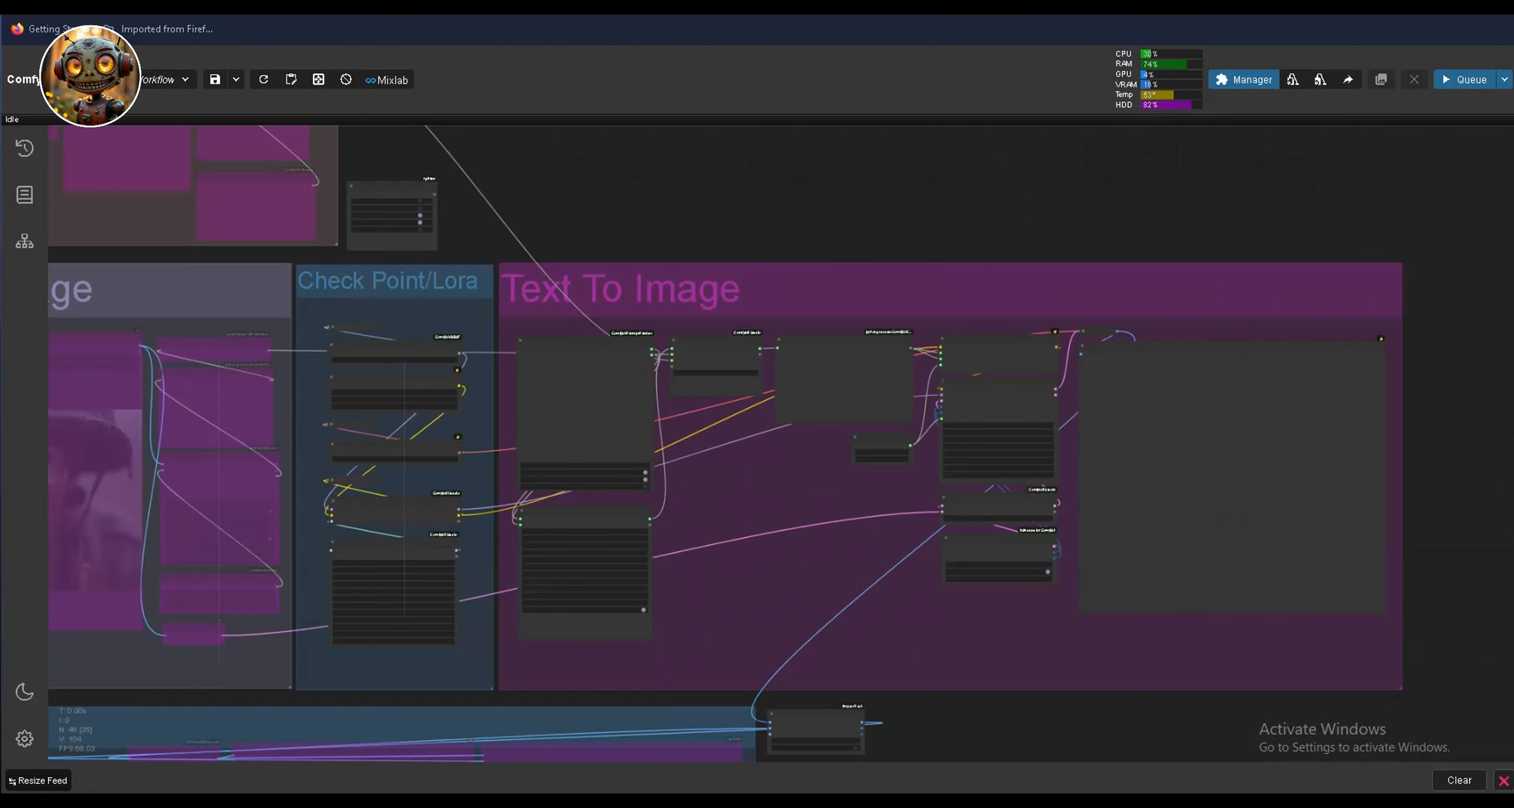
# Set the beta option for the new menu and workflow management to Top in the Comfy settings.
pyautogui.scroll(2, 1061, 418)
pyautogui.scroll(2, 1027, 319)
pyautogui.scroll(3, 1013, 346)
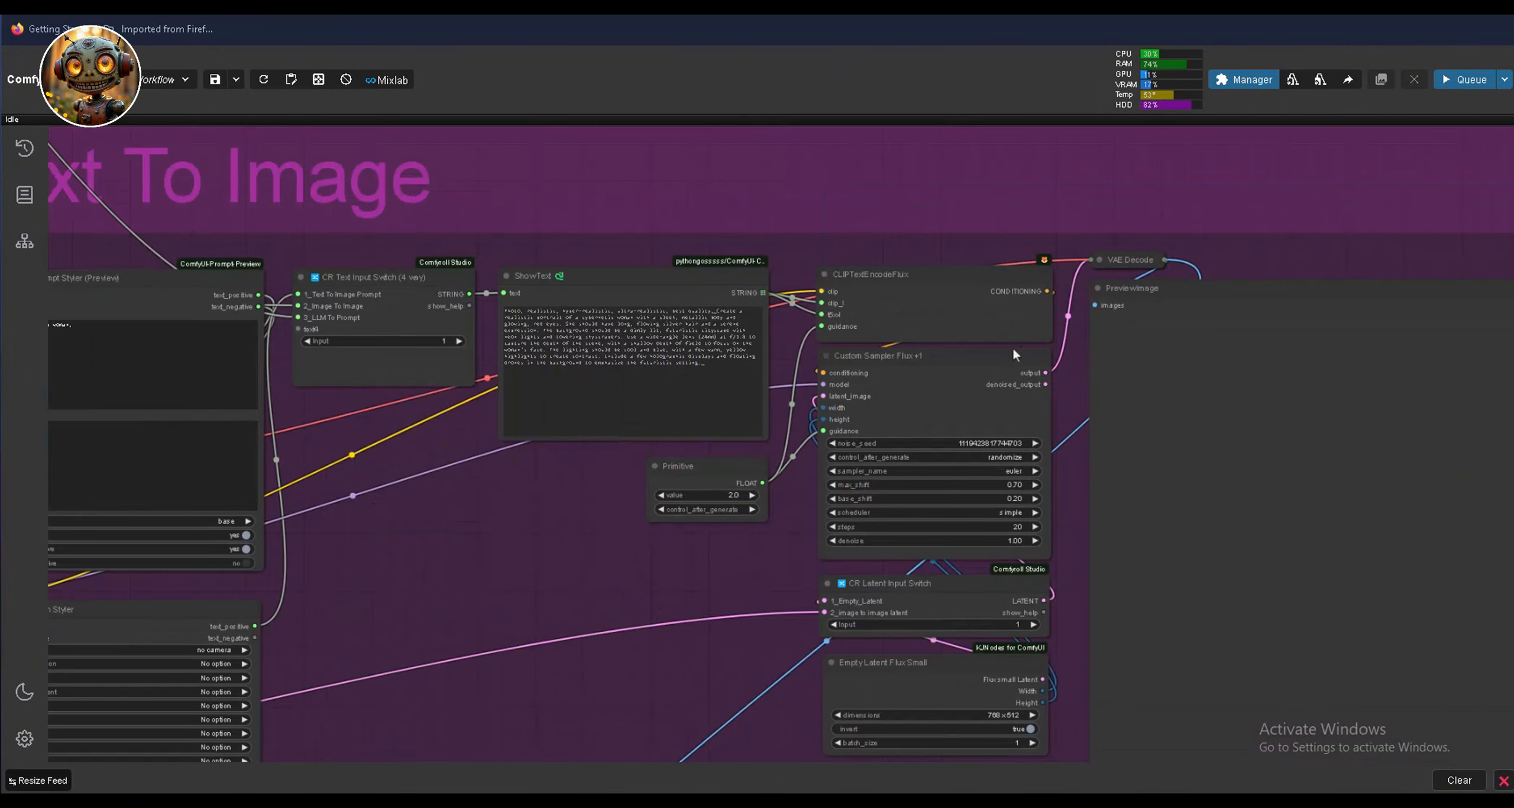
pyautogui.scroll(-1, 1062, 456)
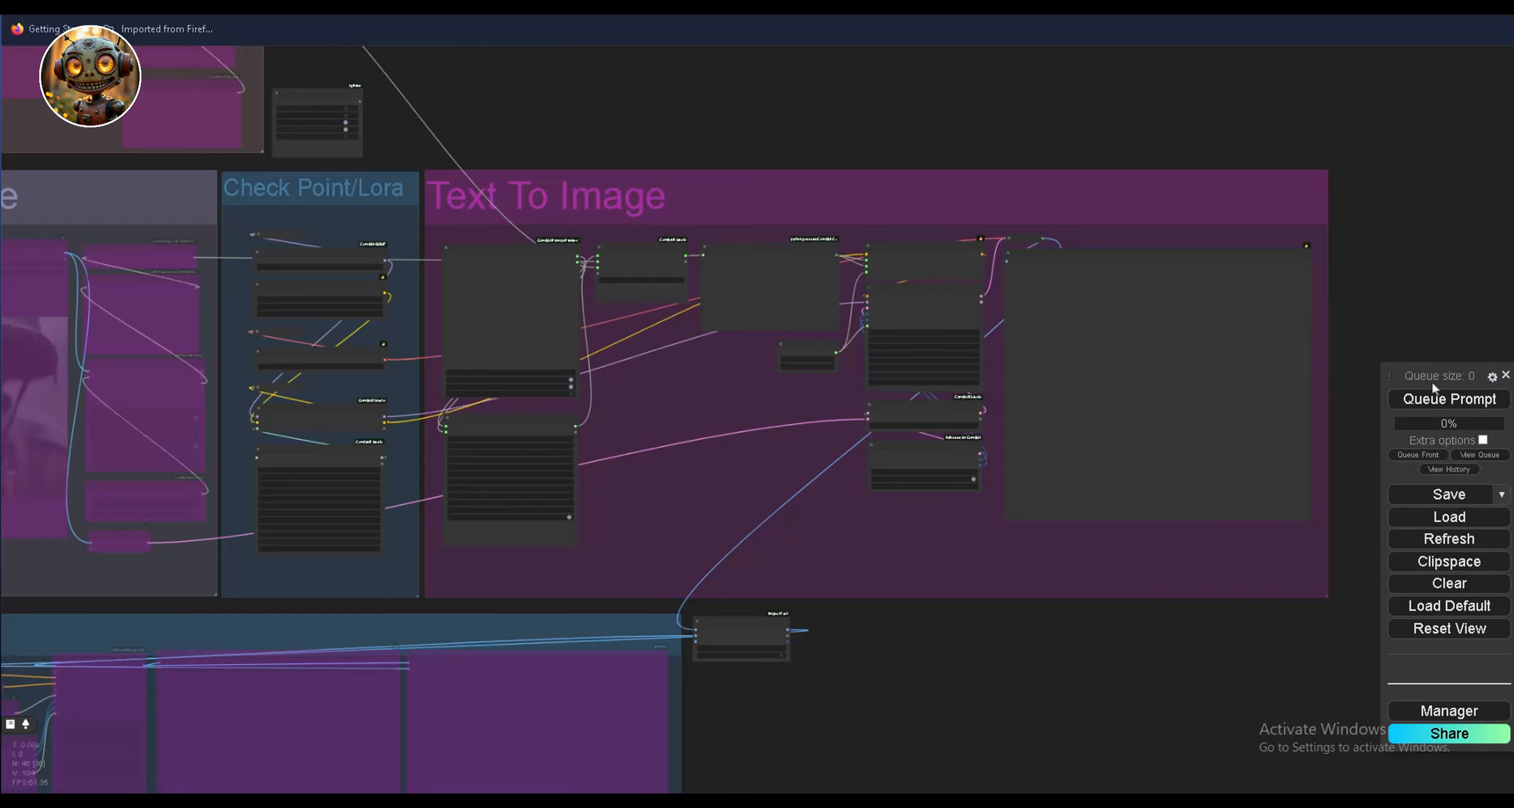
pyautogui.click(1491, 382)
pyautogui.scroll(-4, 945, 434)
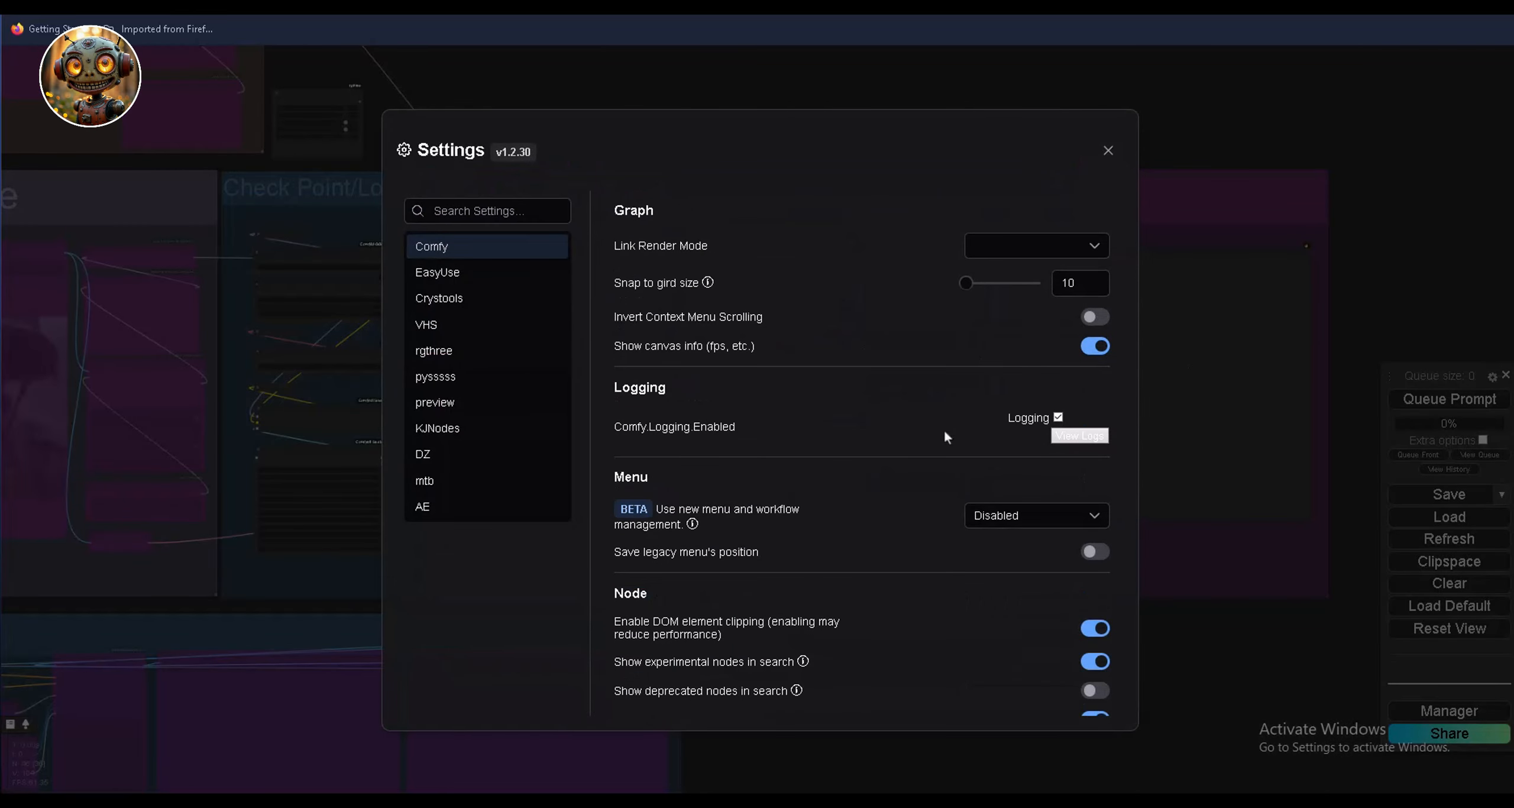
pyautogui.click(999, 518)
pyautogui.click(997, 573)
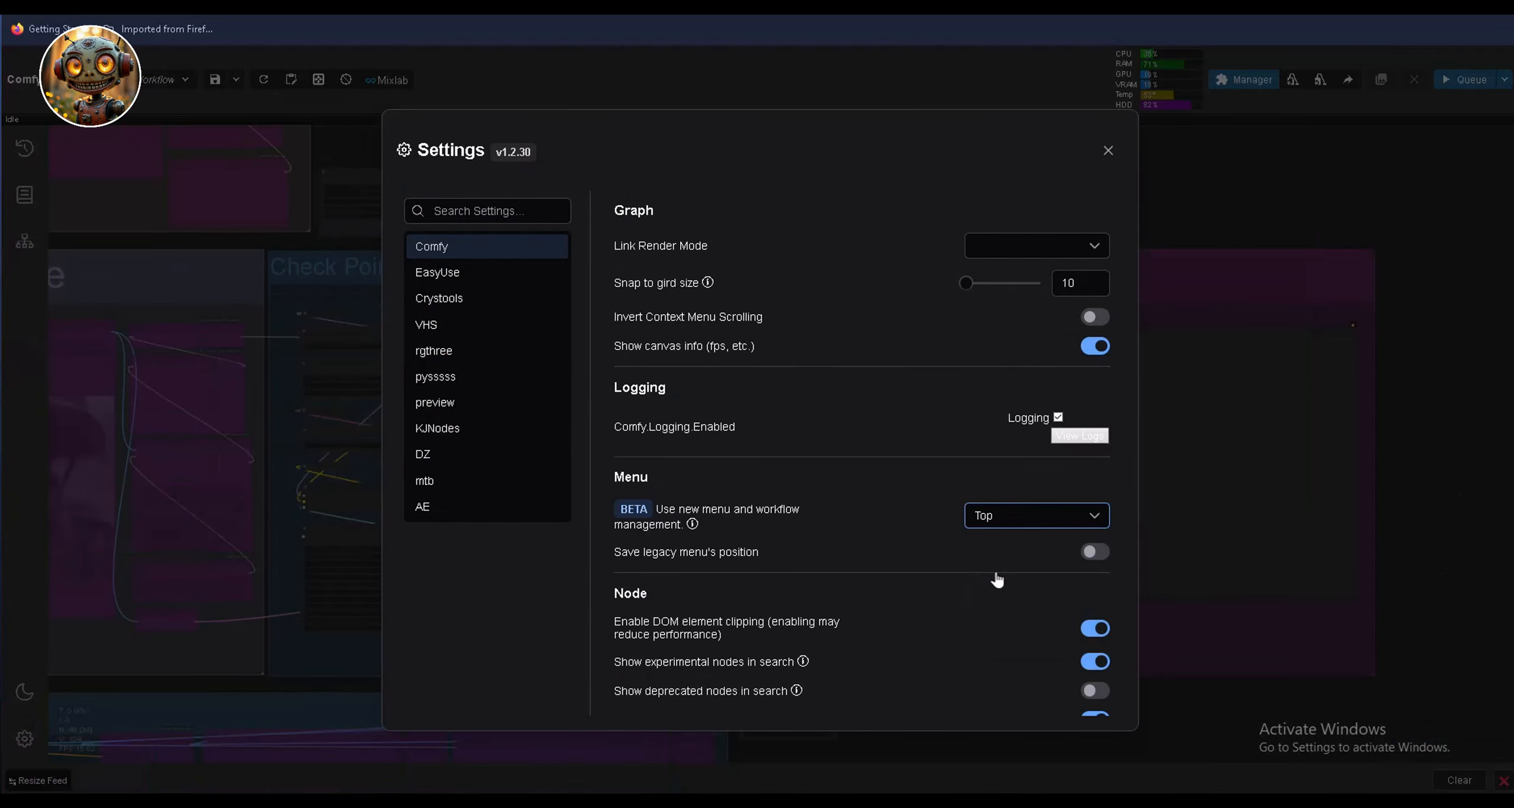
pyautogui.click(1107, 155)
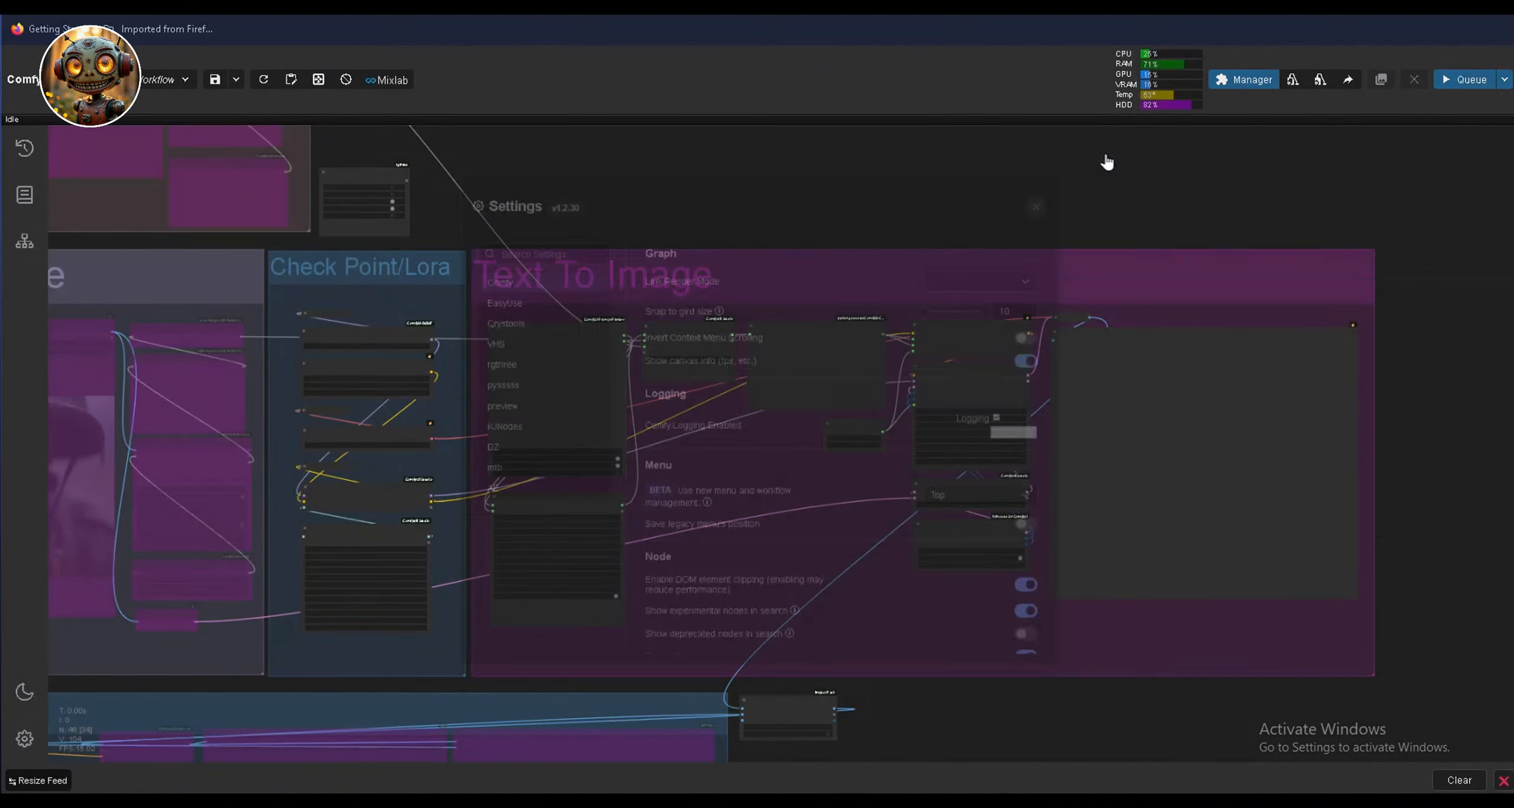
# Examine the workflow's Check Point/Lora and Text To Image groups, including the CR LoRA Stack and Perfection Styler nodes.
pyautogui.scroll(-2, 843, 225)
pyautogui.scroll(-1, 845, 224)
pyautogui.moveTo(859, 230); pyautogui.dragTo(964, 245)
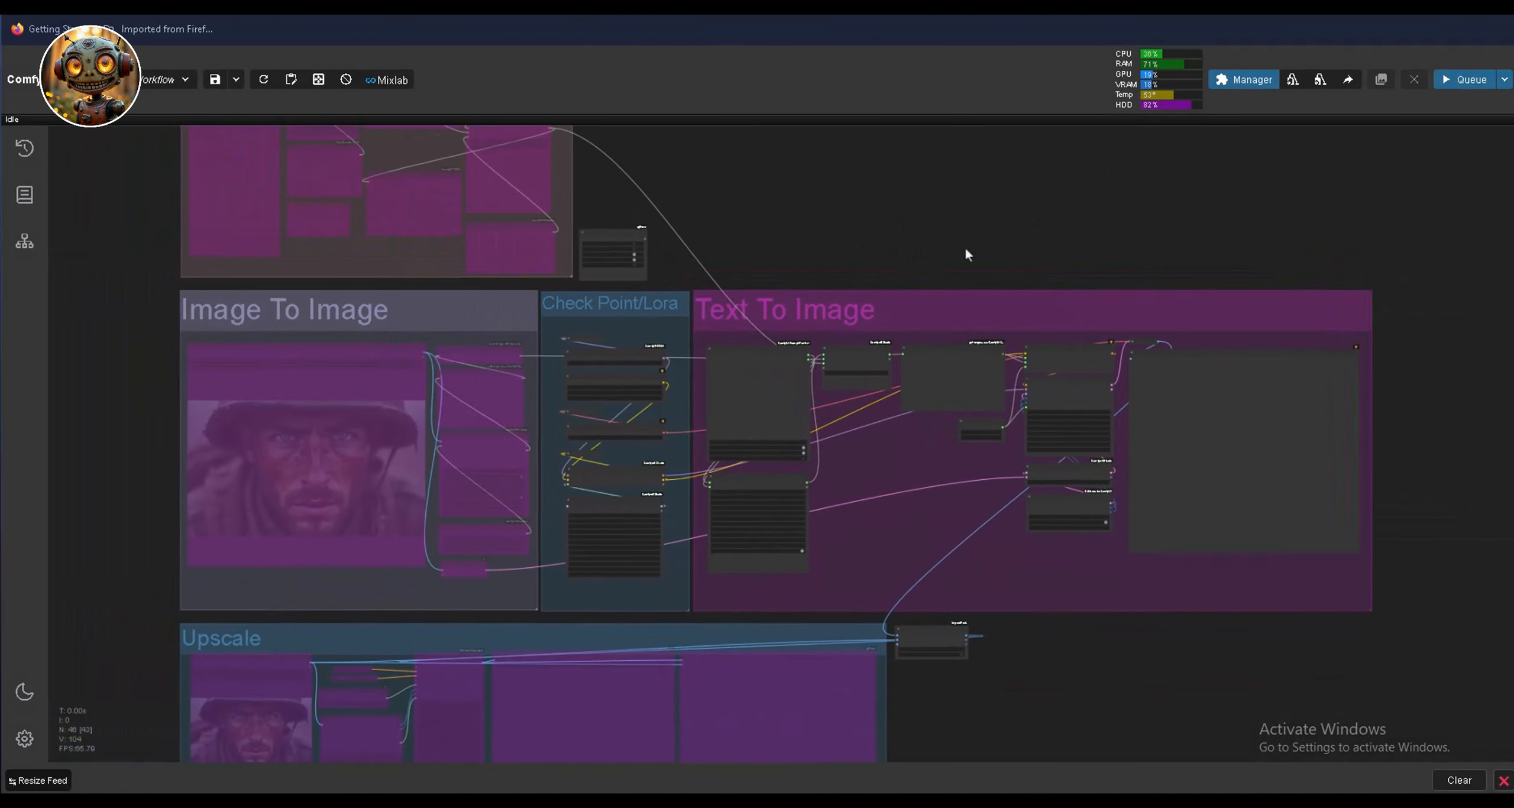
pyautogui.moveTo(859, 227); pyautogui.dragTo(800, 223)
pyautogui.scroll(4, 1003, 230)
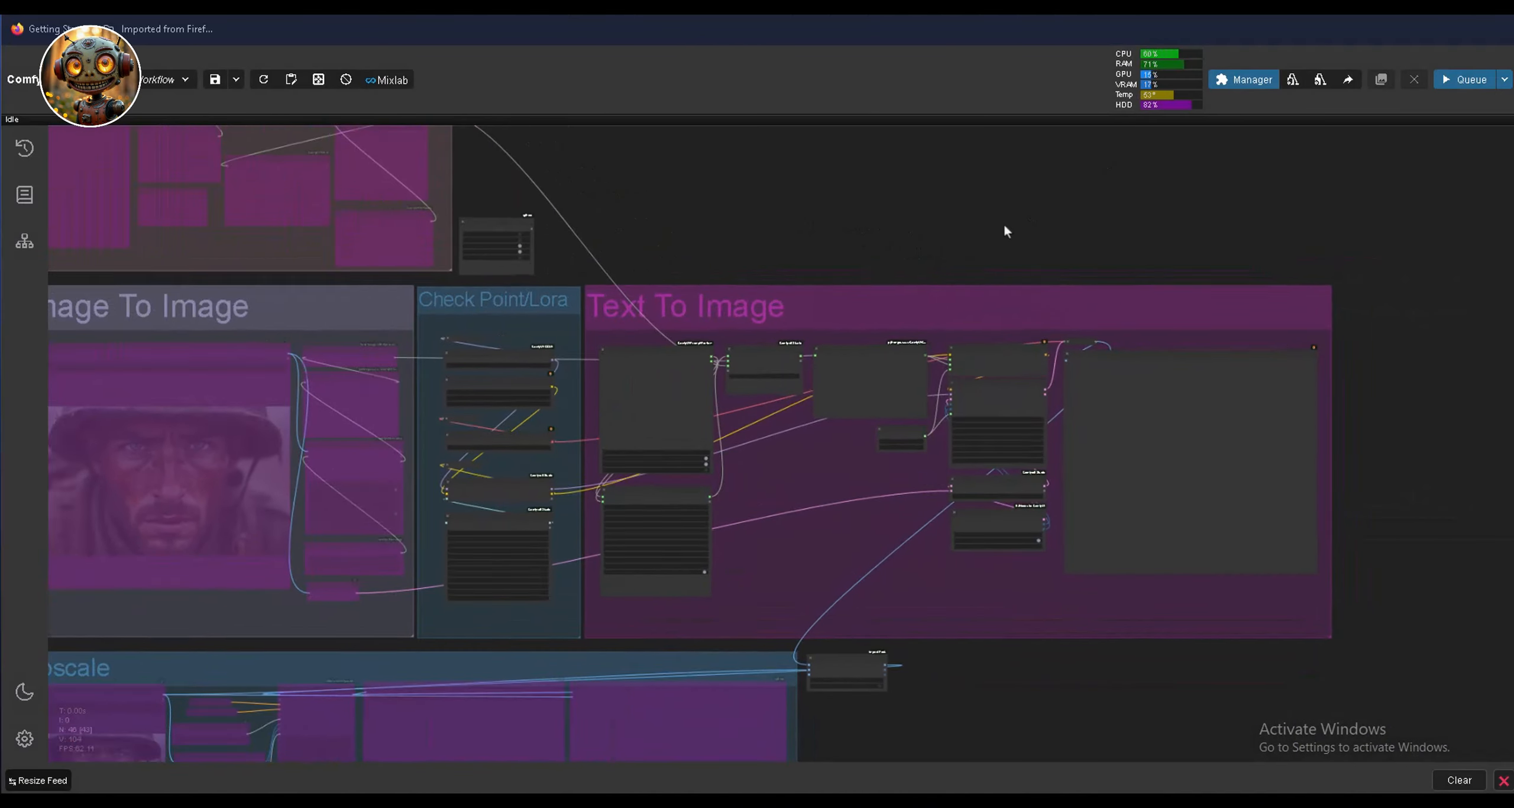
pyautogui.moveTo(971, 217); pyautogui.dragTo(939, 169)
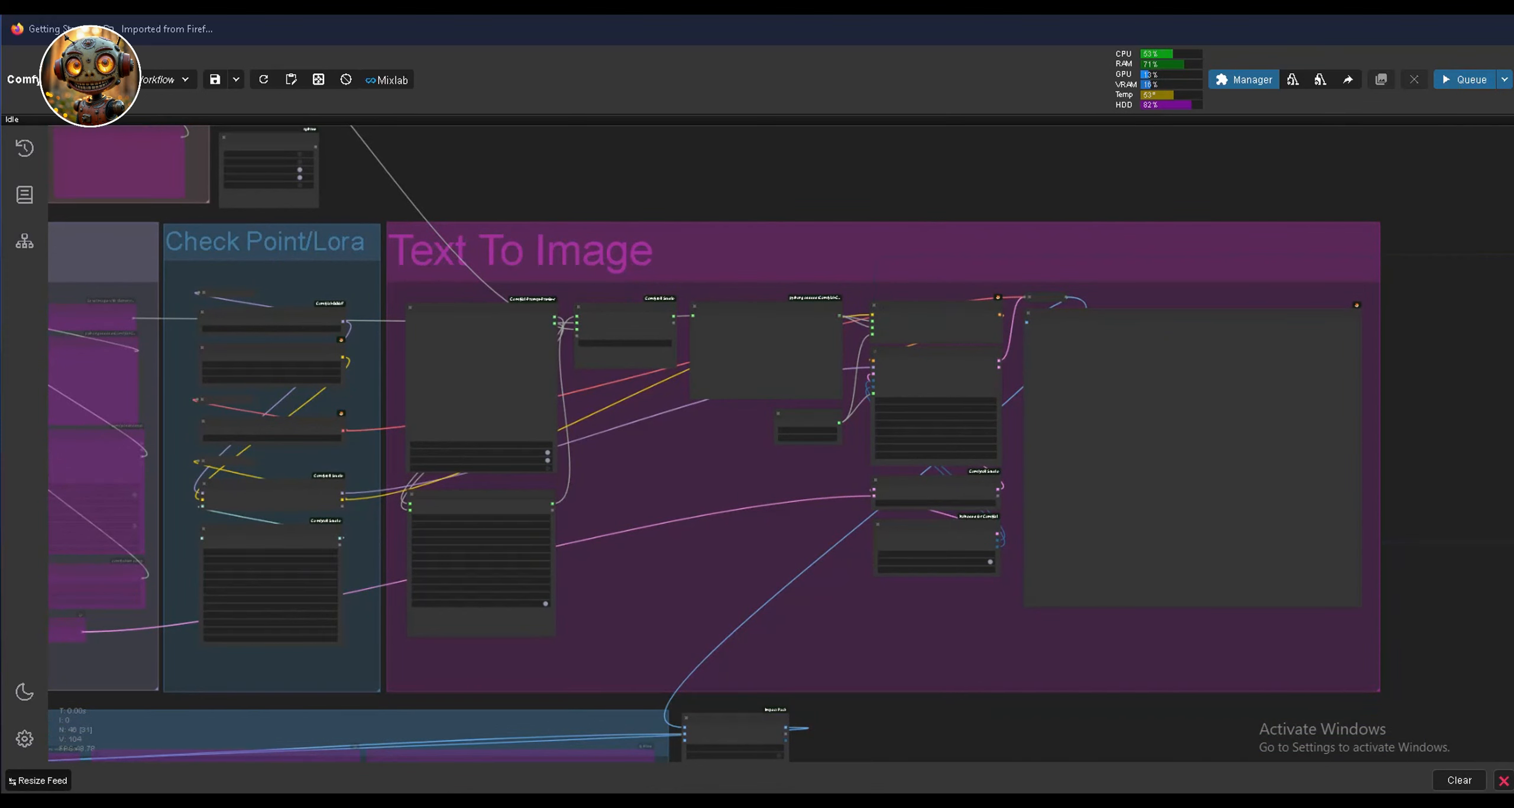
pyautogui.scroll(10, 231, 611)
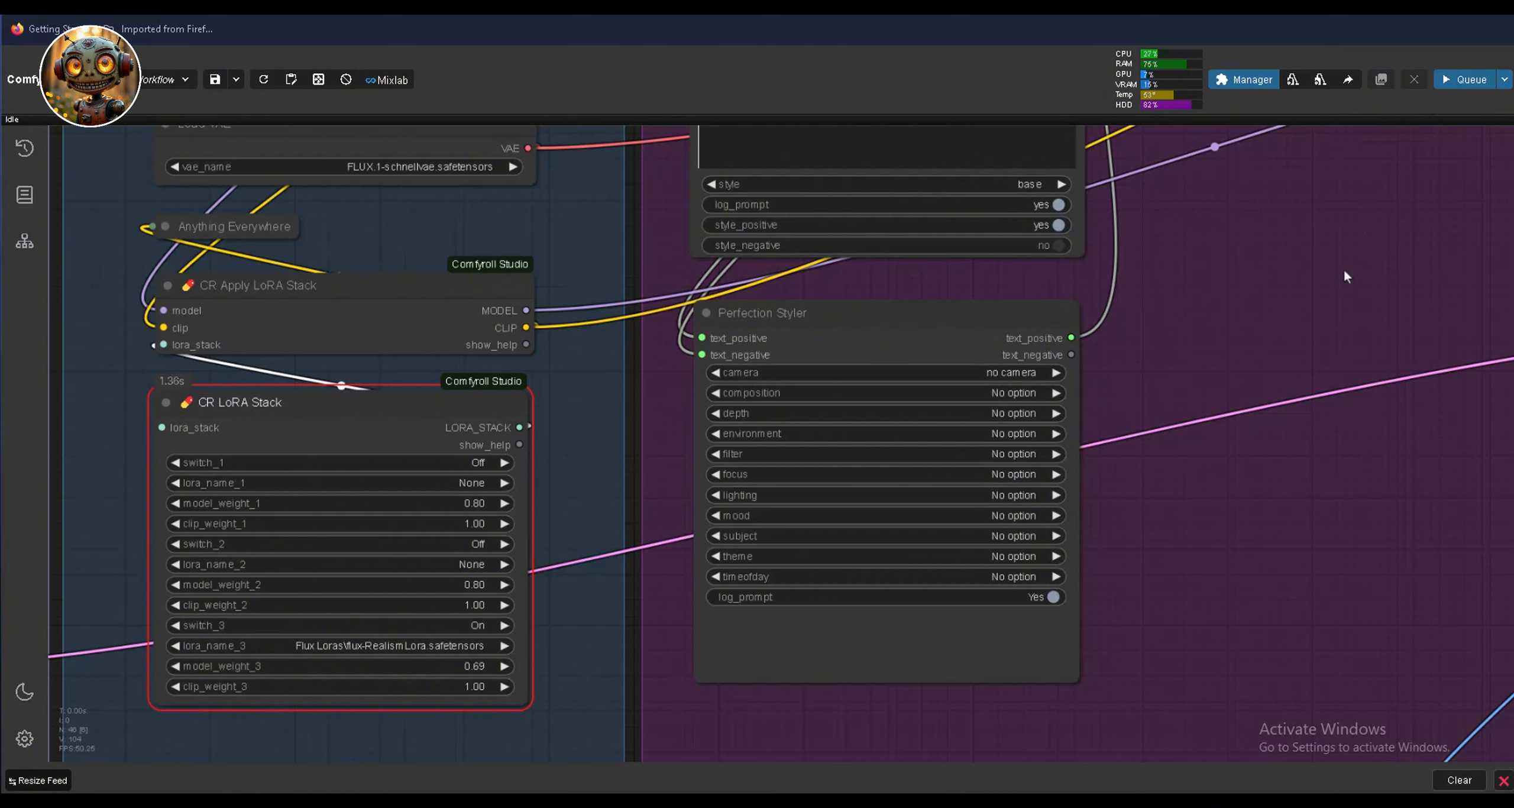
pyautogui.scroll(-2, 1298, 311)
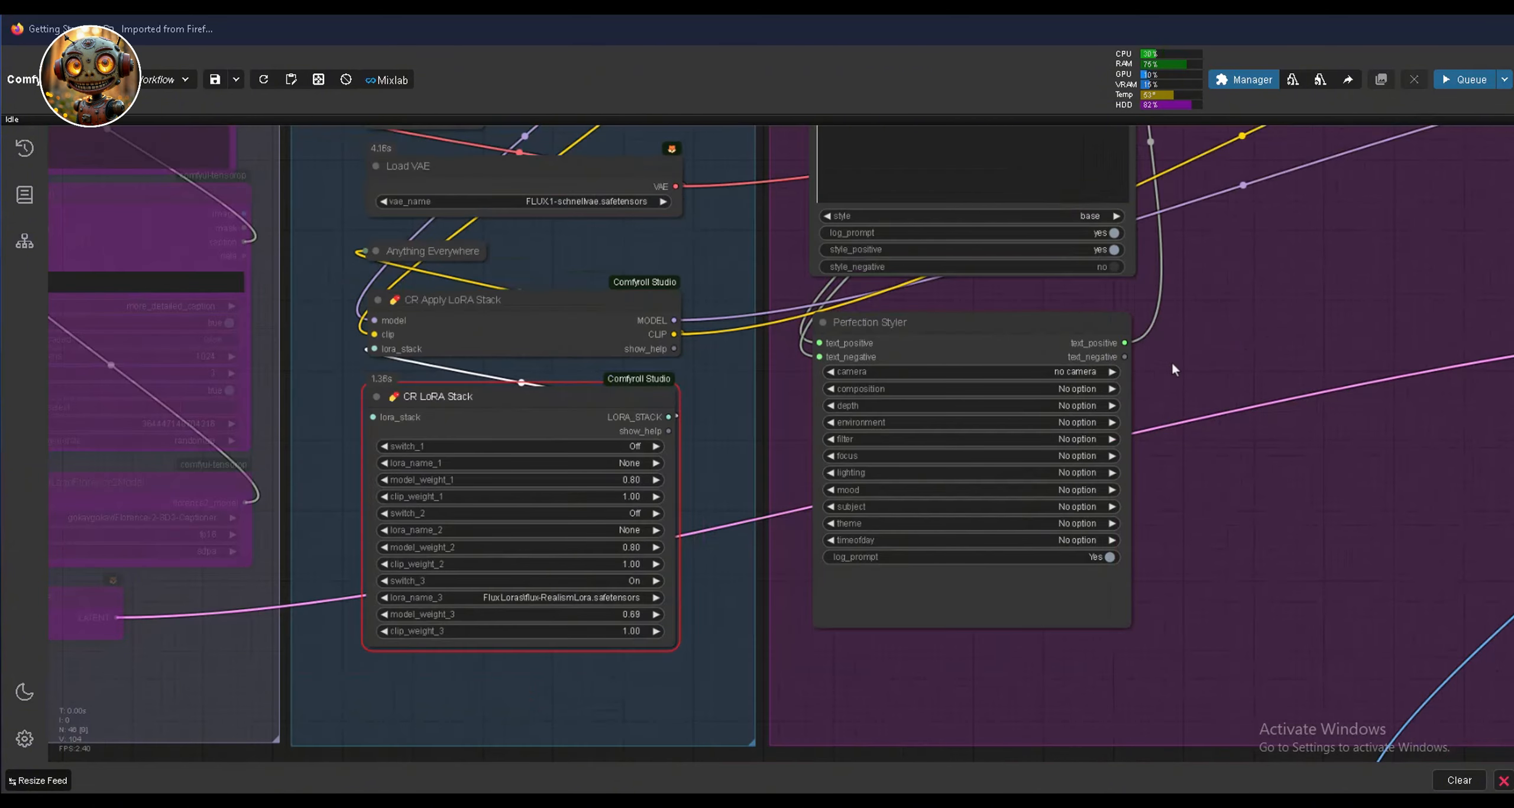
pyautogui.scroll(-5, 1173, 368)
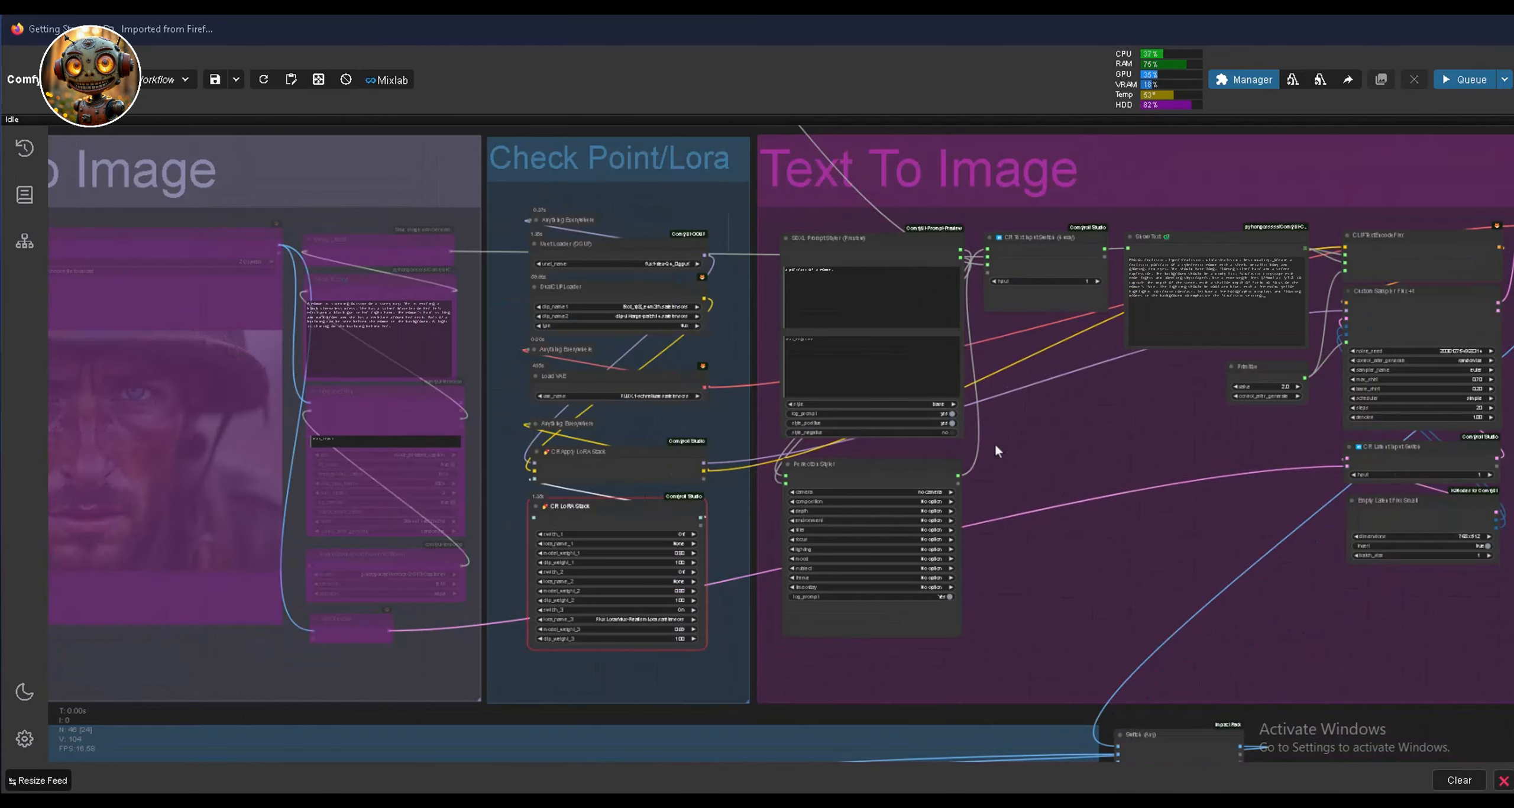
pyautogui.scroll(2, 981, 421)
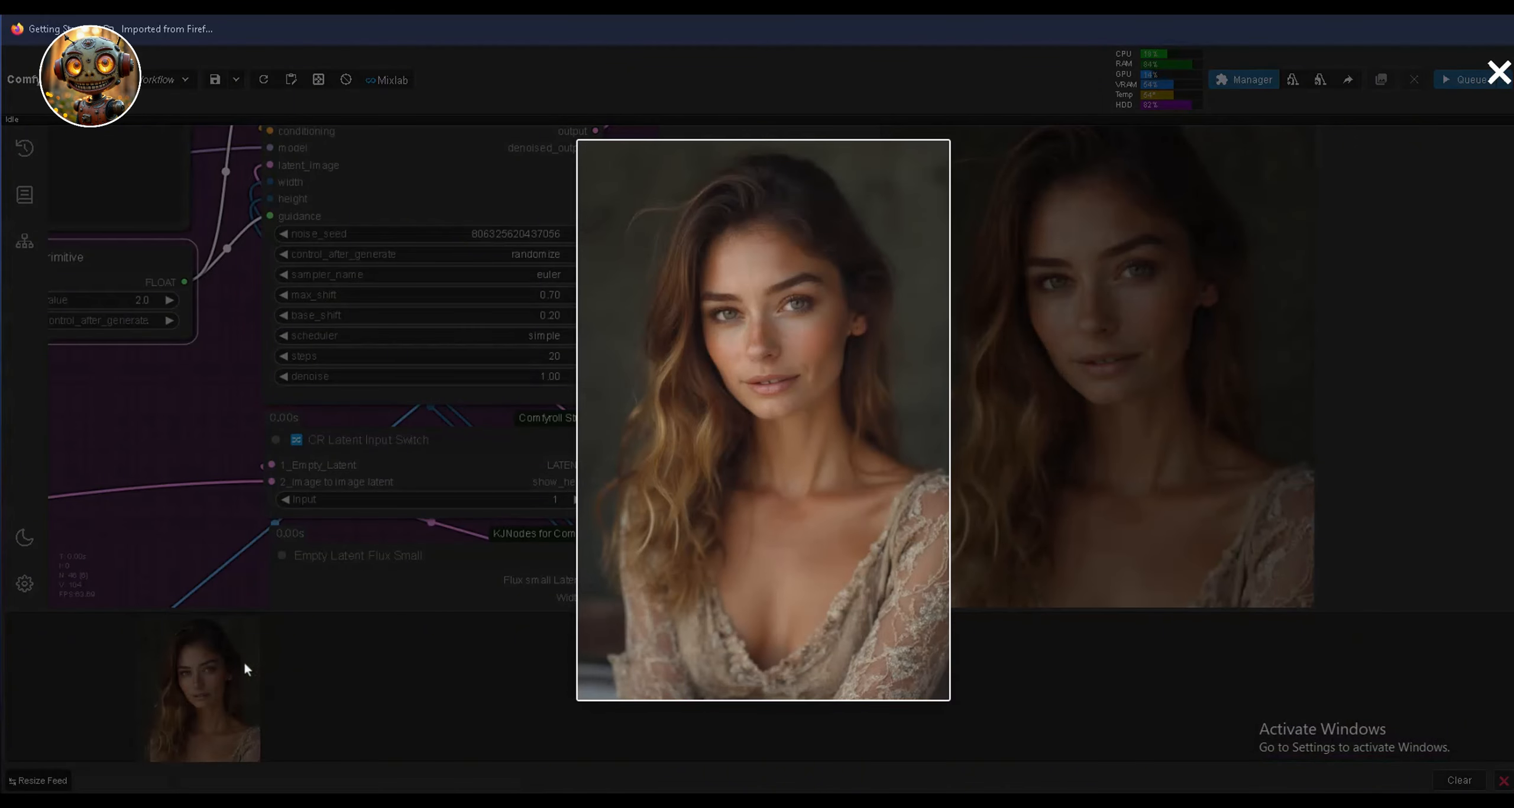
# Close the enlarged previews of the two generated portraits and inspect the SDXL Prompt Styler node in the Text To Image group.
pyautogui.click(1395, 299)
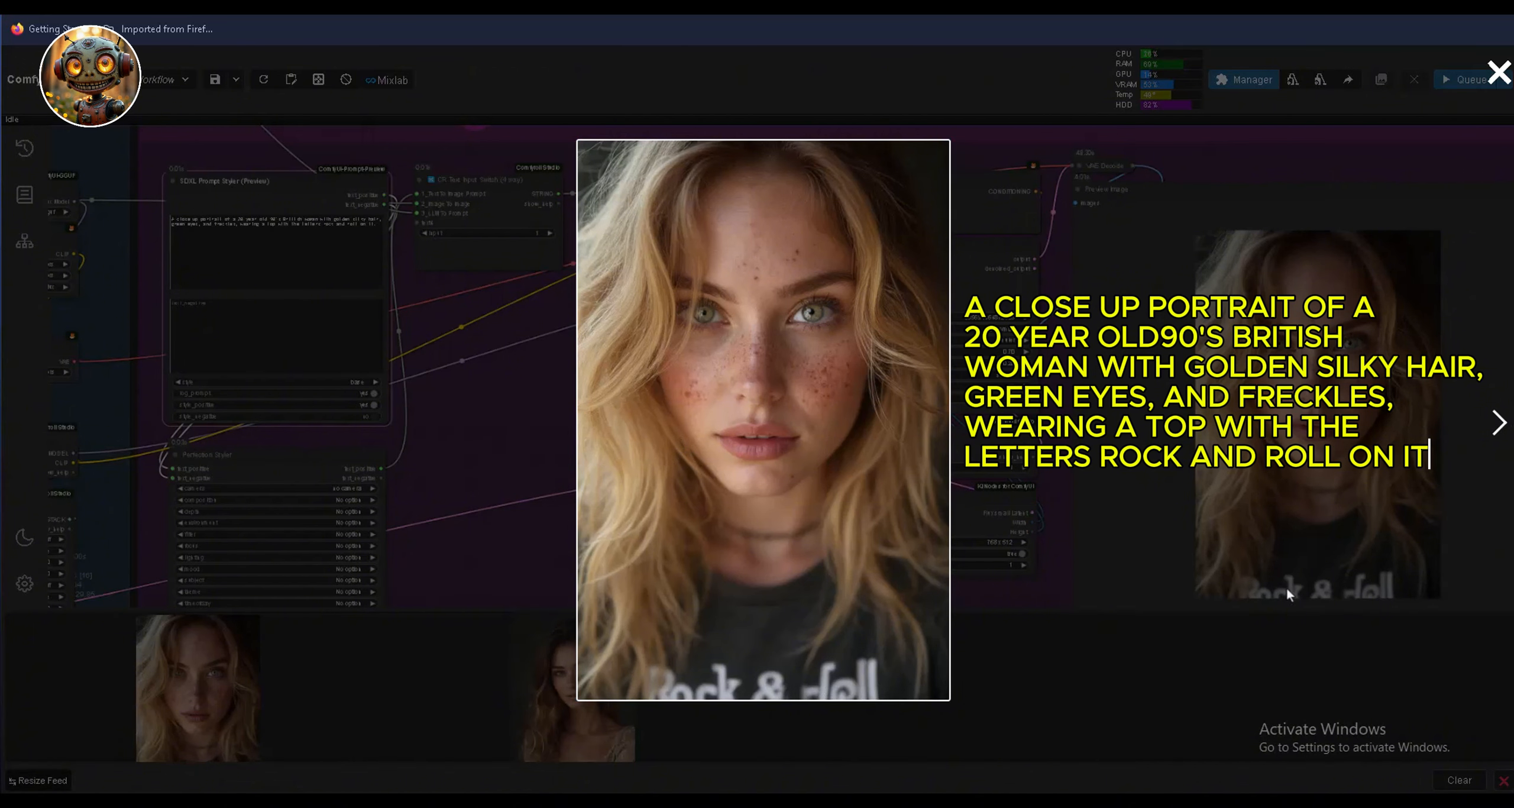
pyautogui.click(1479, 233)
pyautogui.scroll(-1, 471, 426)
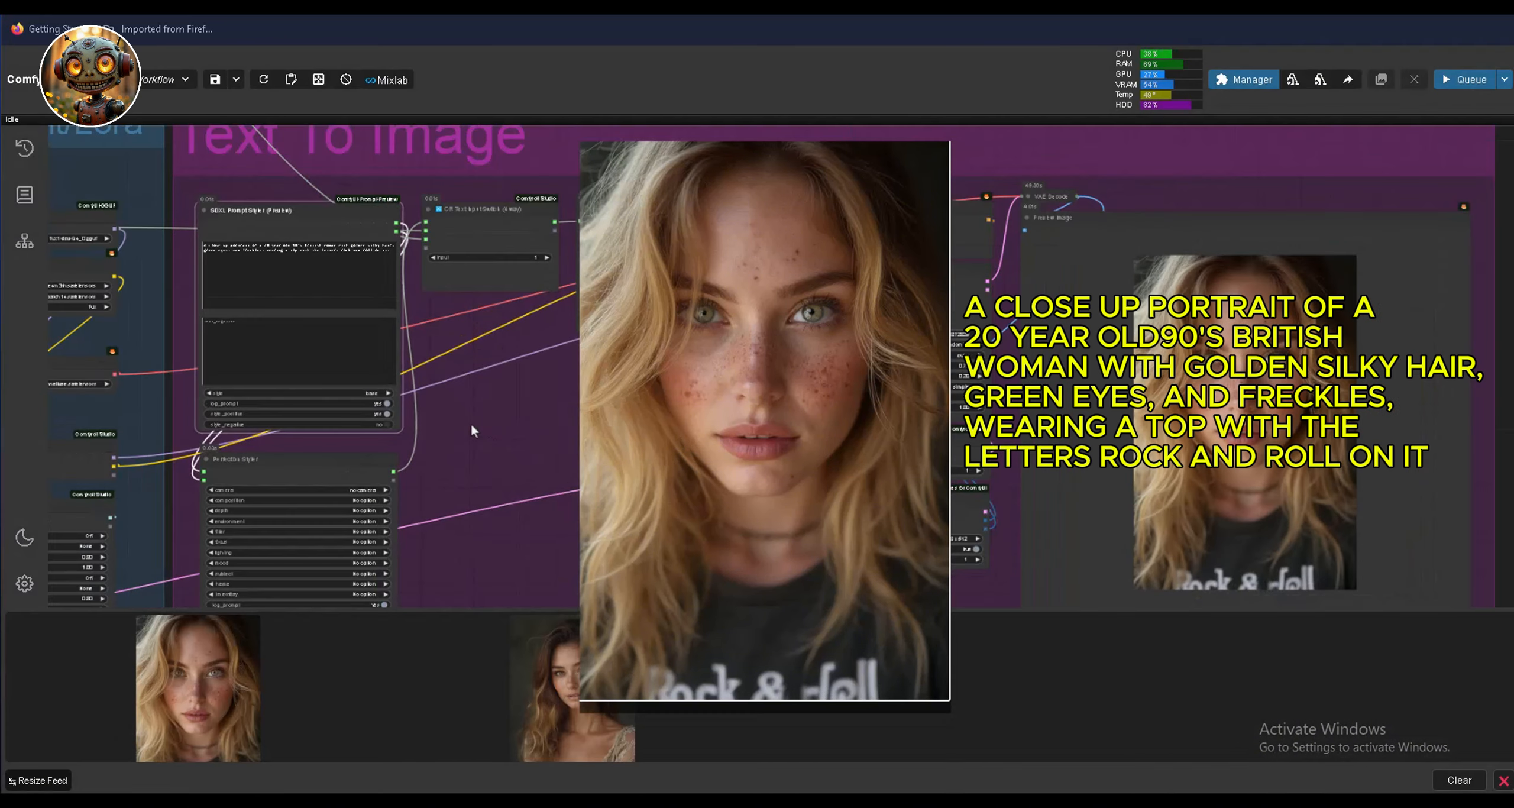
pyautogui.moveTo(472, 426); pyautogui.dragTo(488, 423)
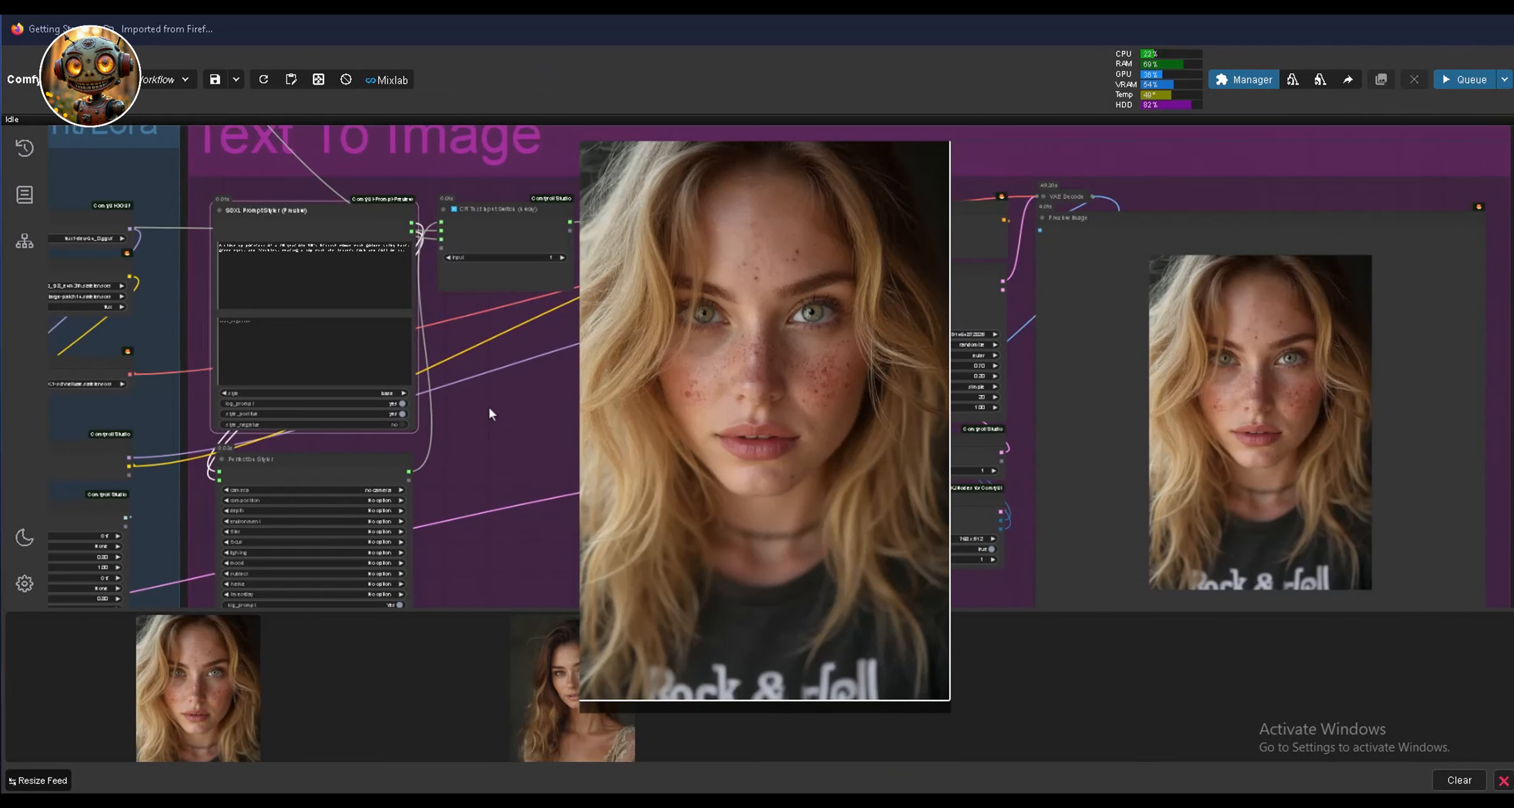
pyautogui.moveTo(514, 418); pyautogui.dragTo(614, 471)
pyautogui.scroll(2, 340, 271)
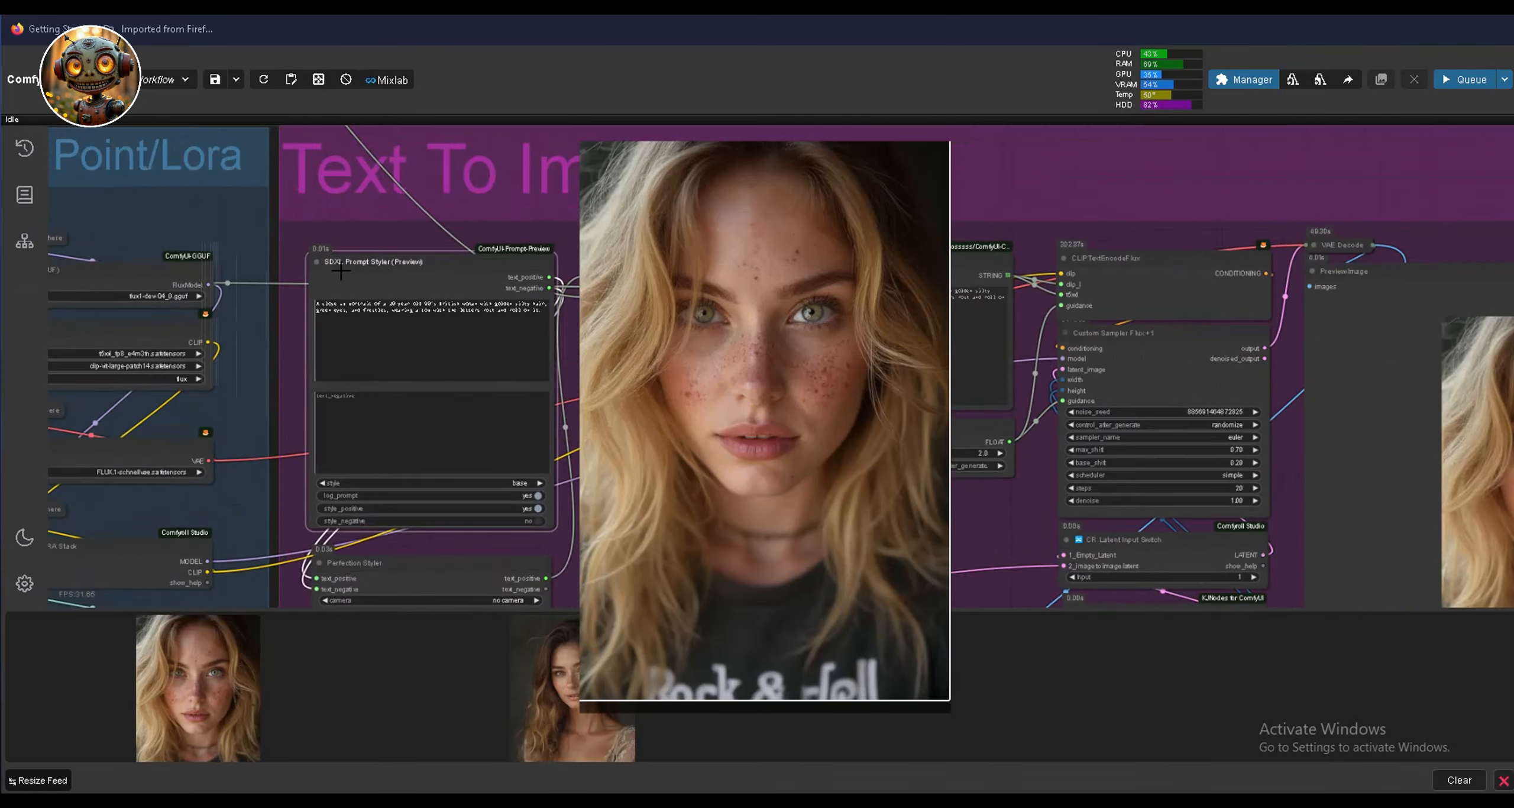
pyautogui.scroll(6, 341, 271)
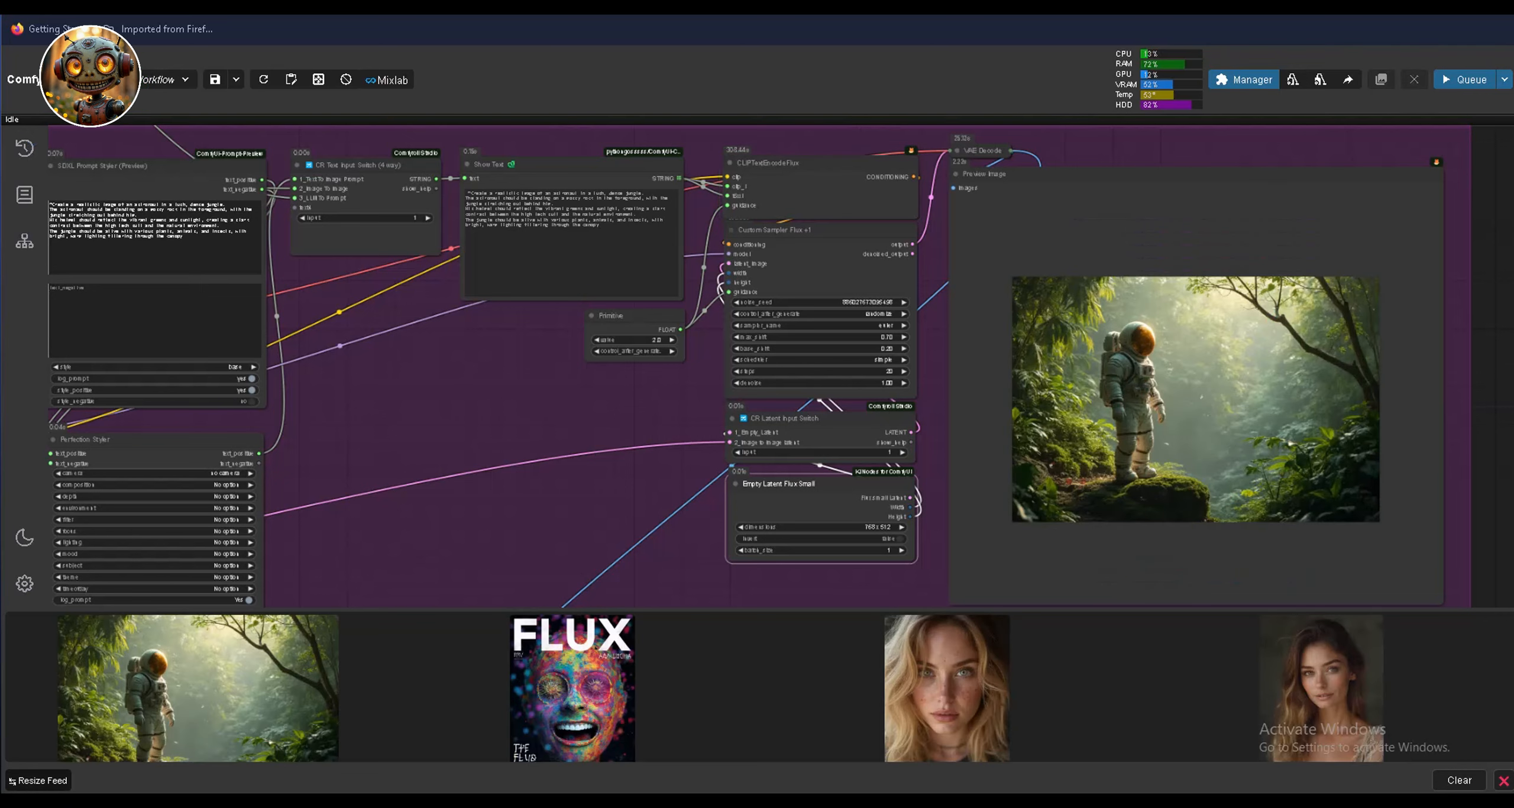
# View the generated astronaut and spider web images enlarged from the image feed, then return to the prompt styler node.
pyautogui.click(210, 674)
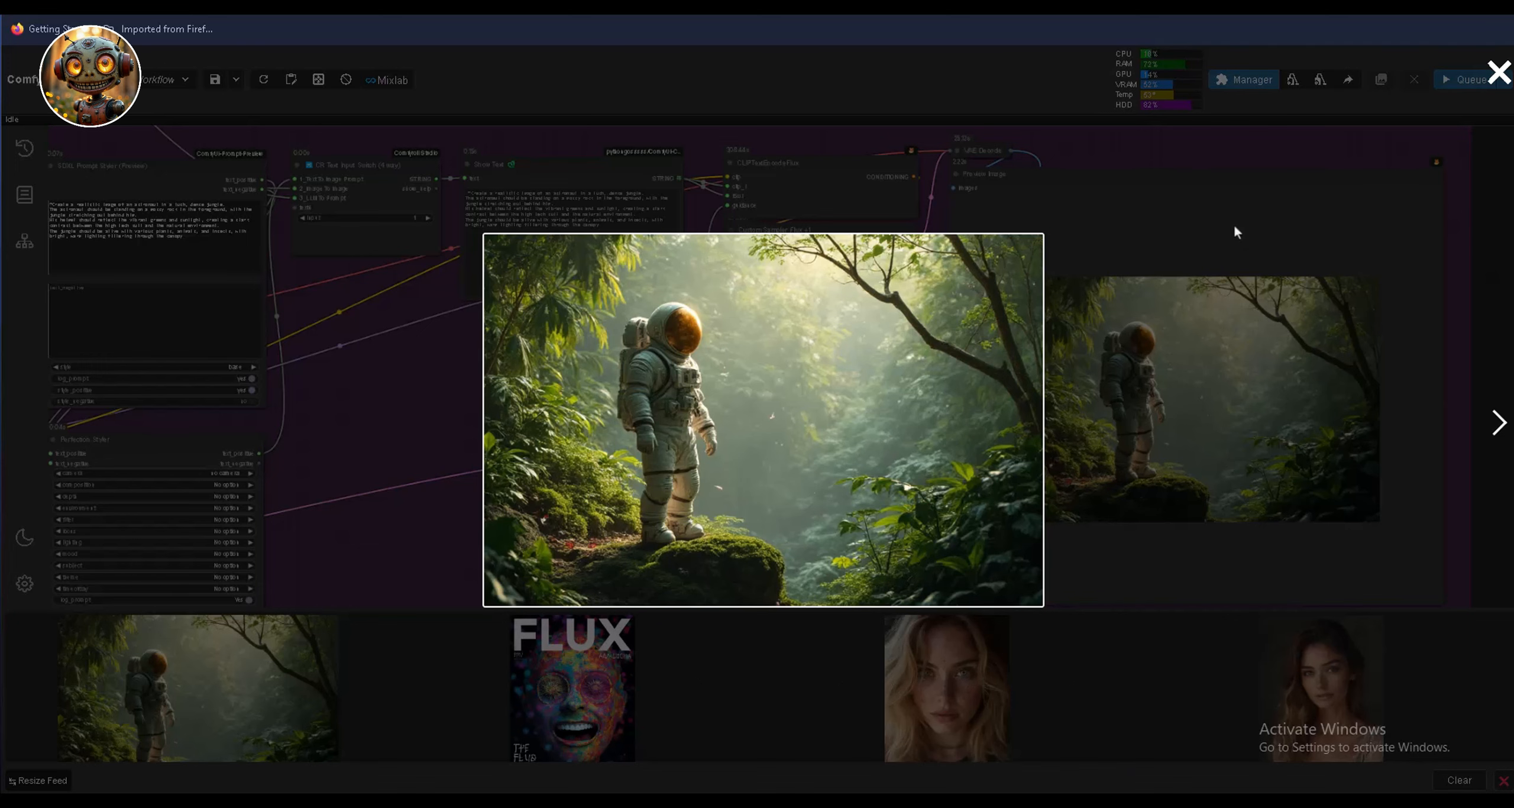
pyautogui.click(1214, 203)
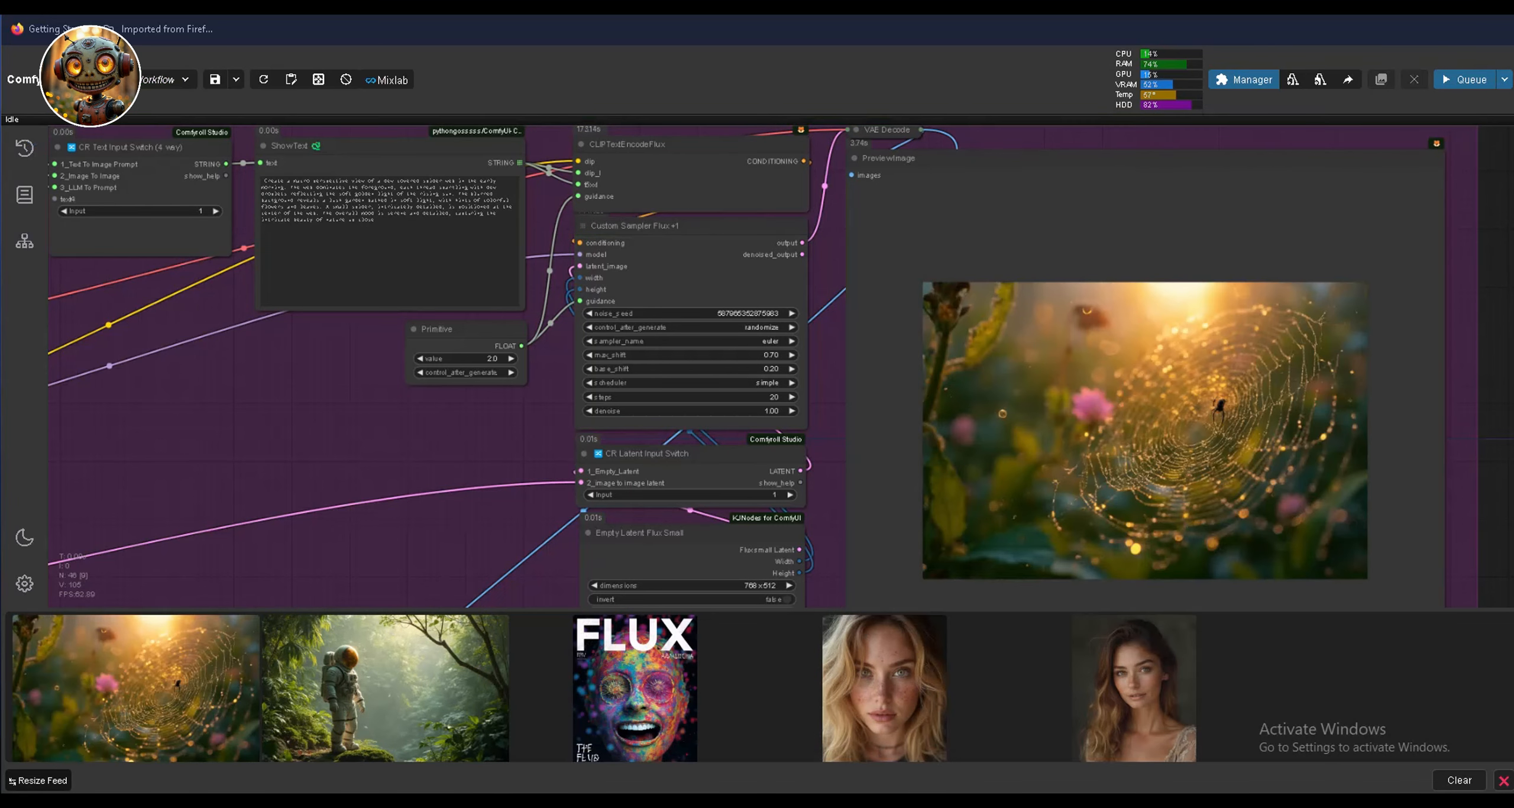
pyautogui.click(99, 695)
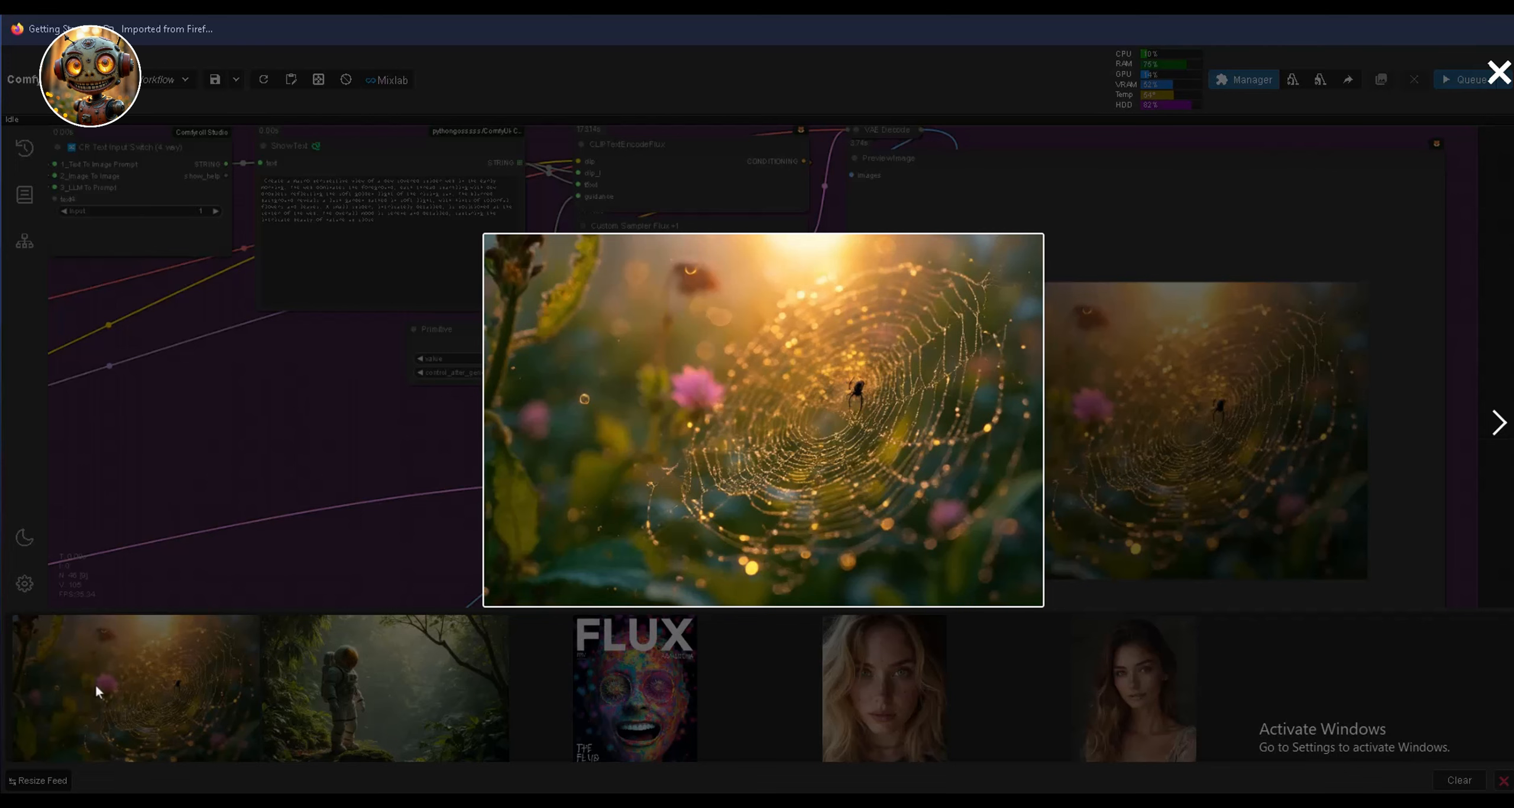
pyautogui.click(338, 535)
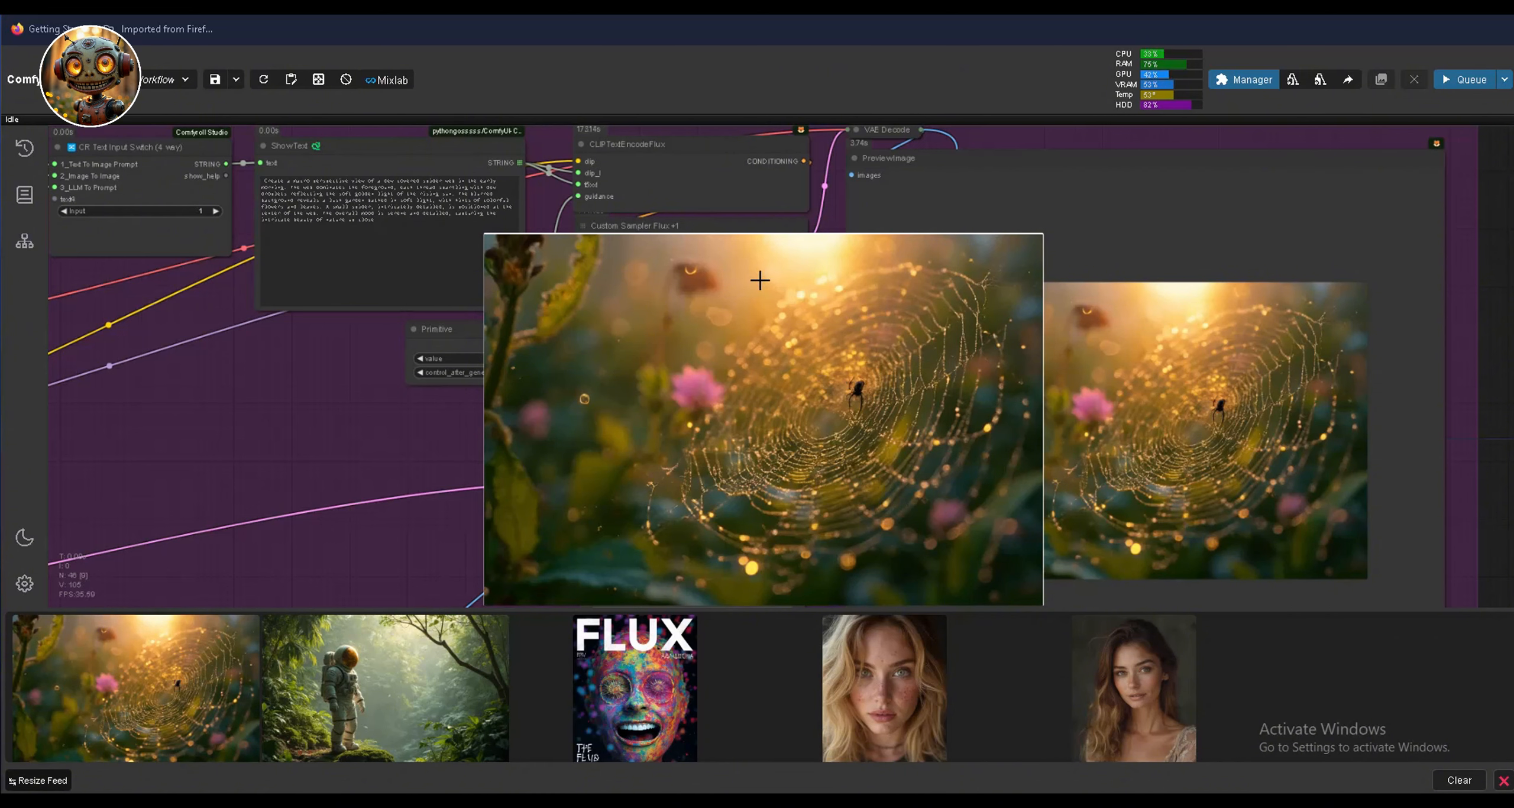
pyautogui.scroll(-5, 760, 280)
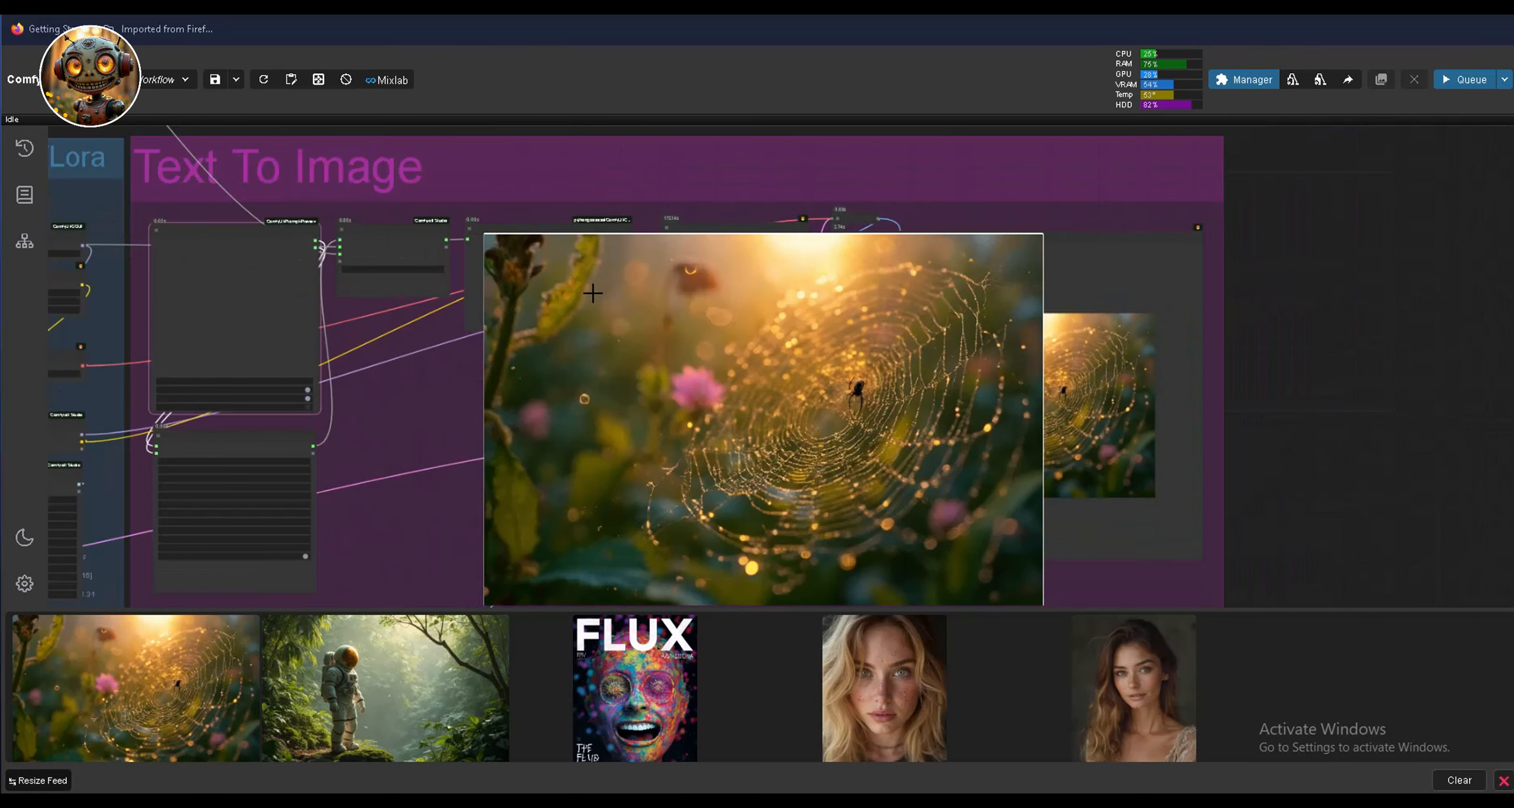
pyautogui.scroll(4, 495, 390)
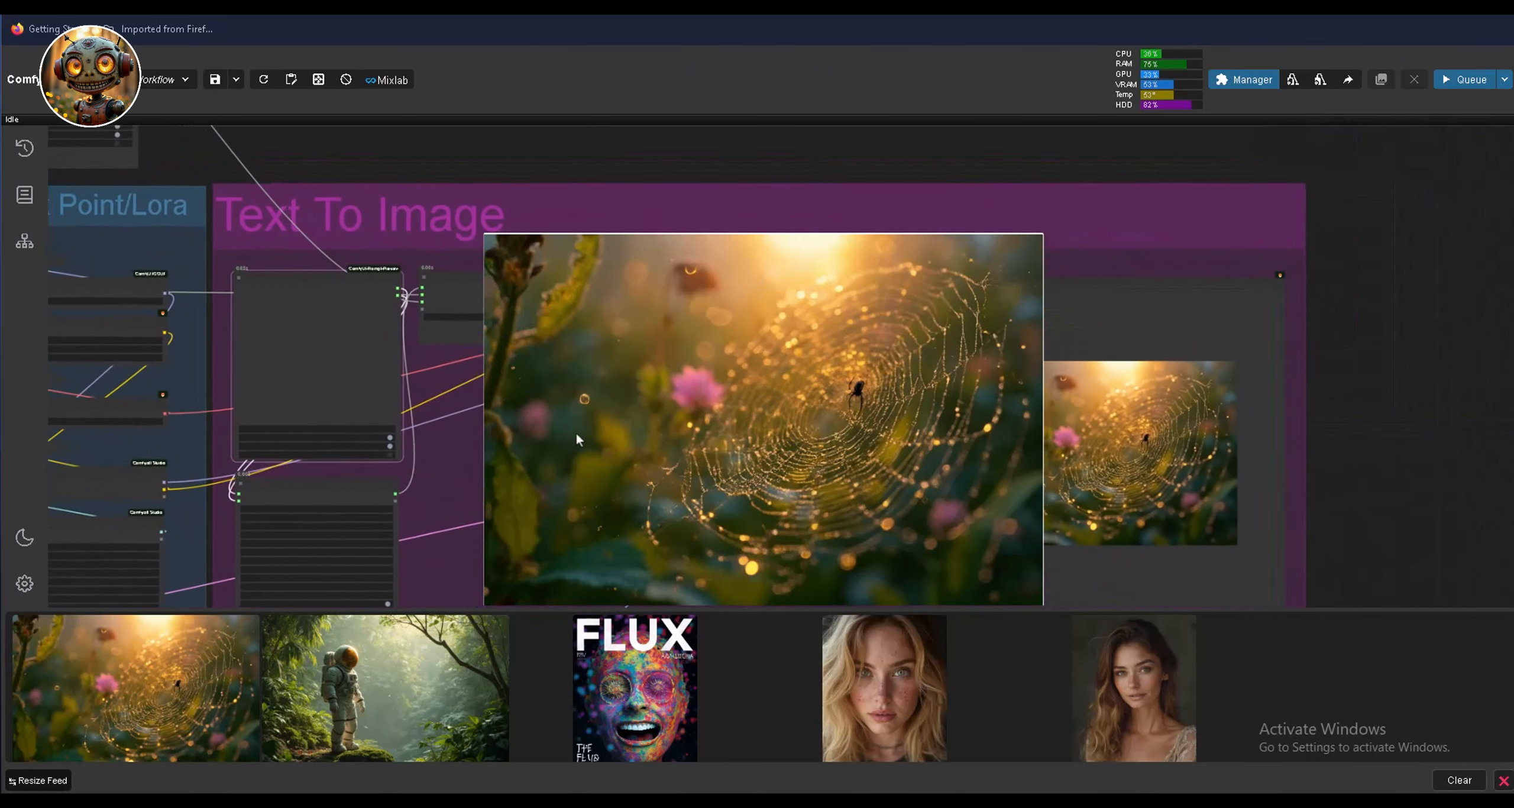
pyautogui.moveTo(336, 282); pyautogui.dragTo(586, 317)
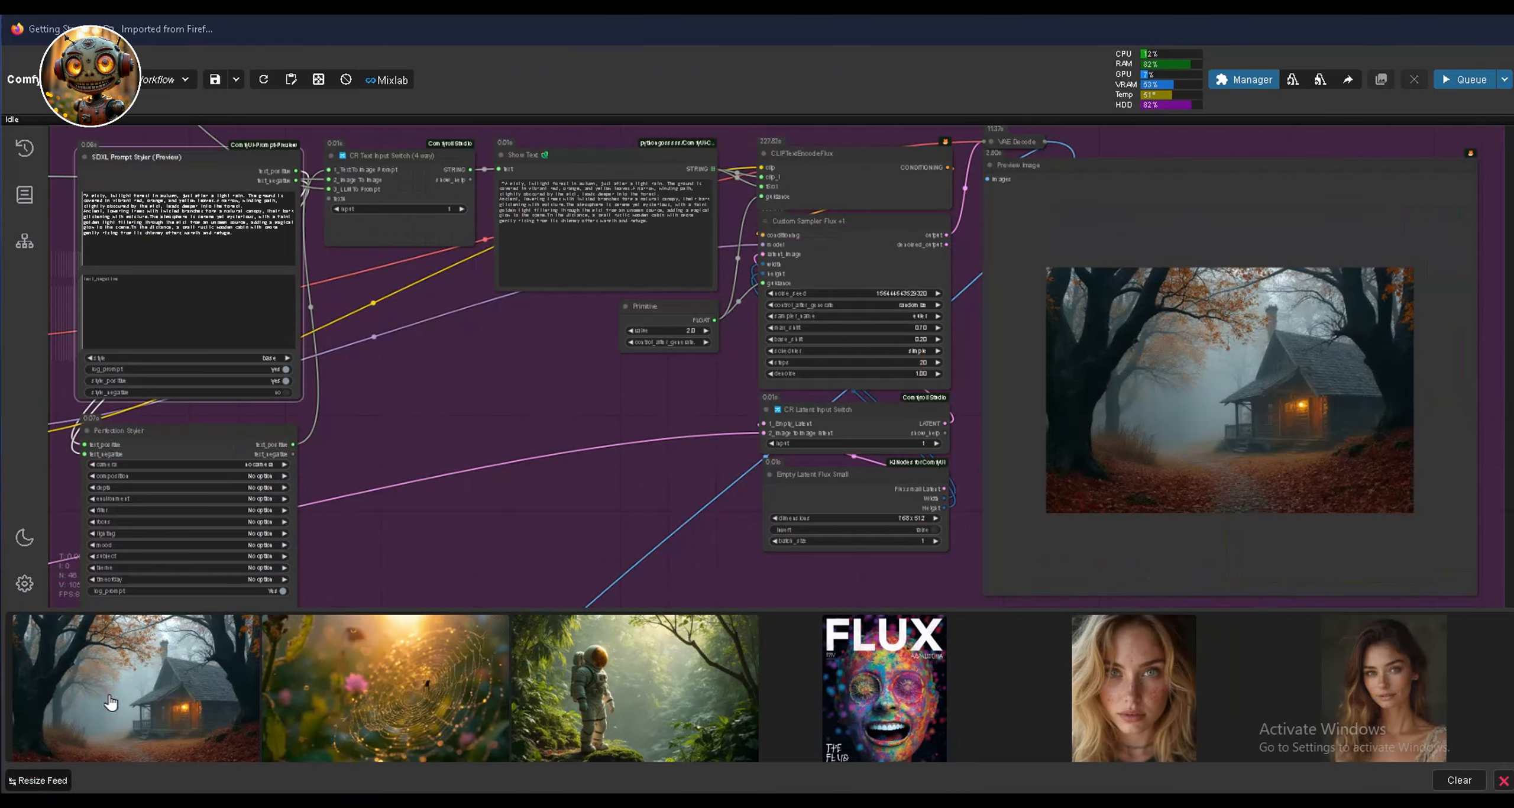
# View the generated autumn forest cabin image enlarged from the image feed.
pyautogui.click(111, 702)
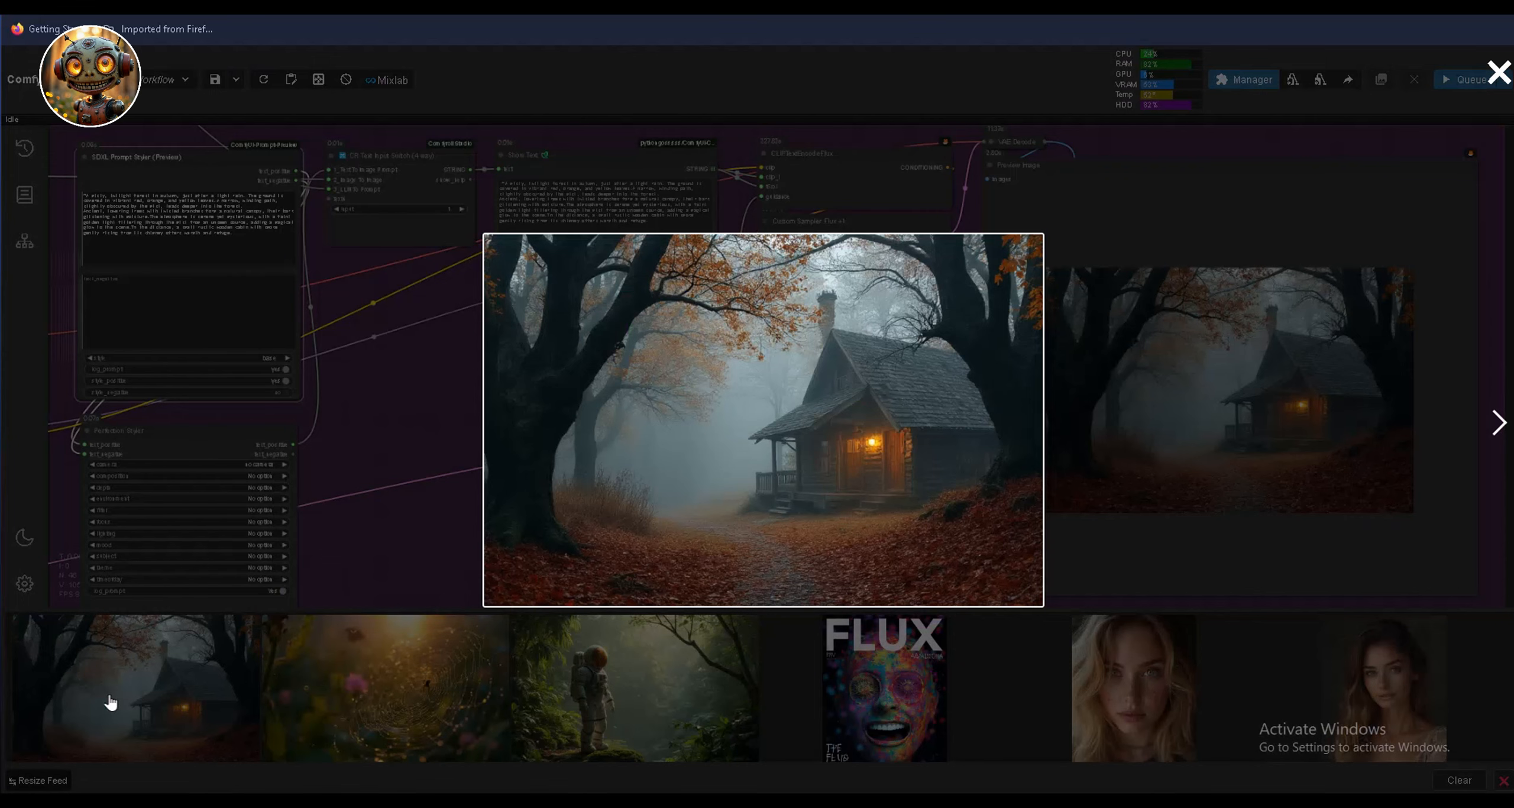
pyautogui.click(1435, 136)
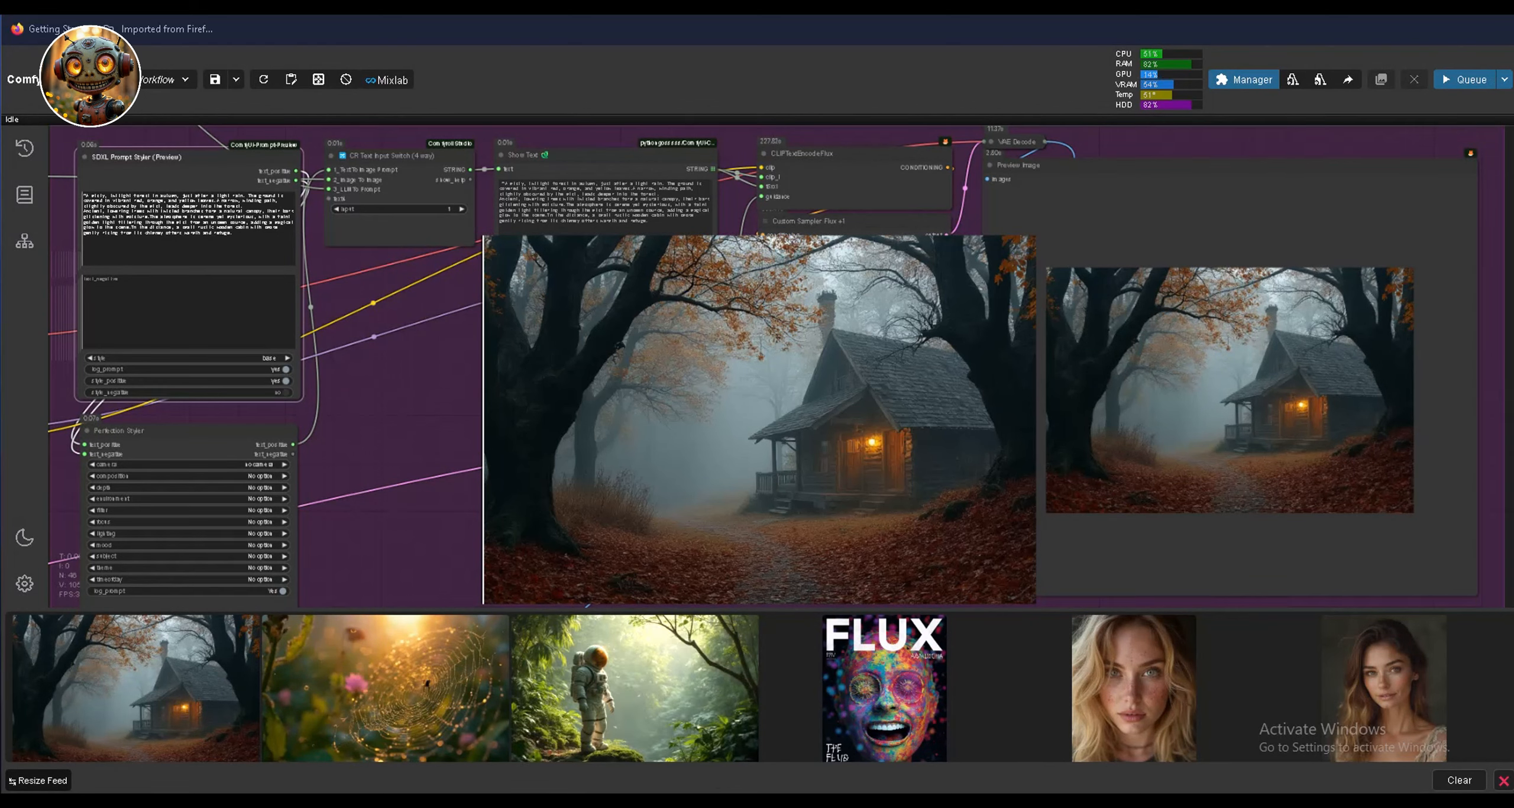
pyautogui.click(110, 649)
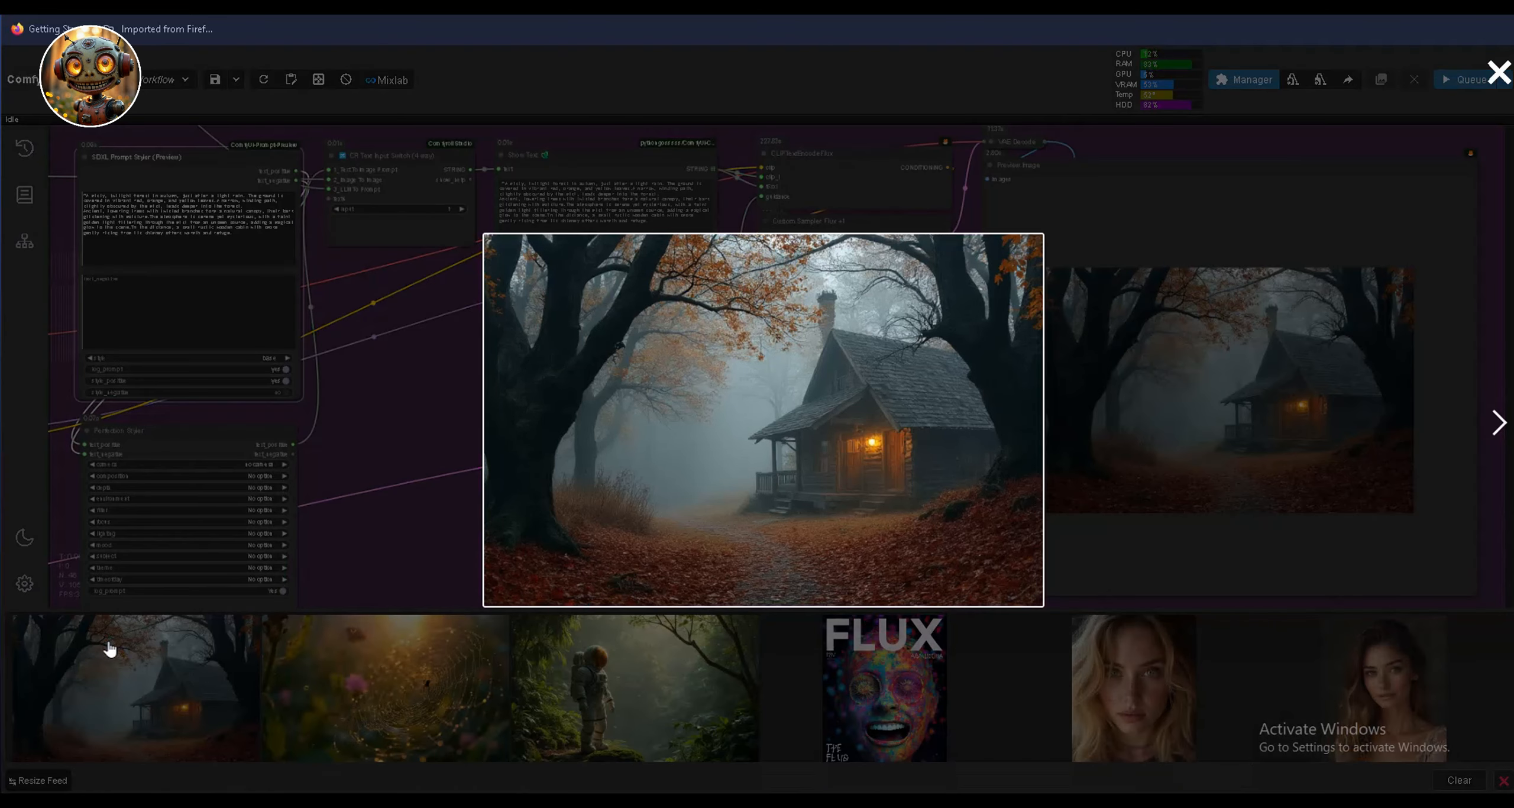
pyautogui.click(109, 649)
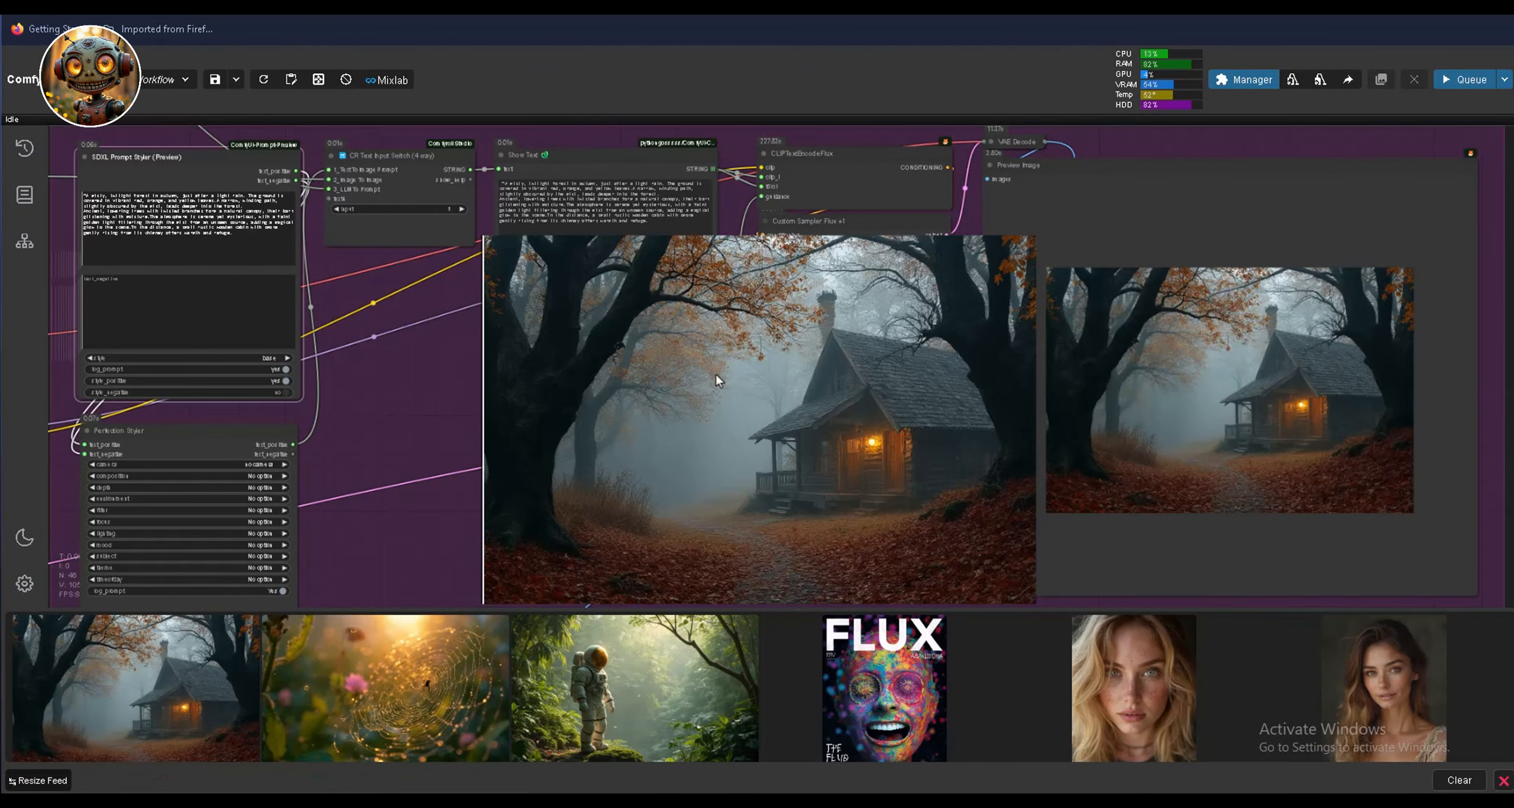
# Bypass the nodes of the Text To Image group.
pyautogui.scroll(-3, 715, 374)
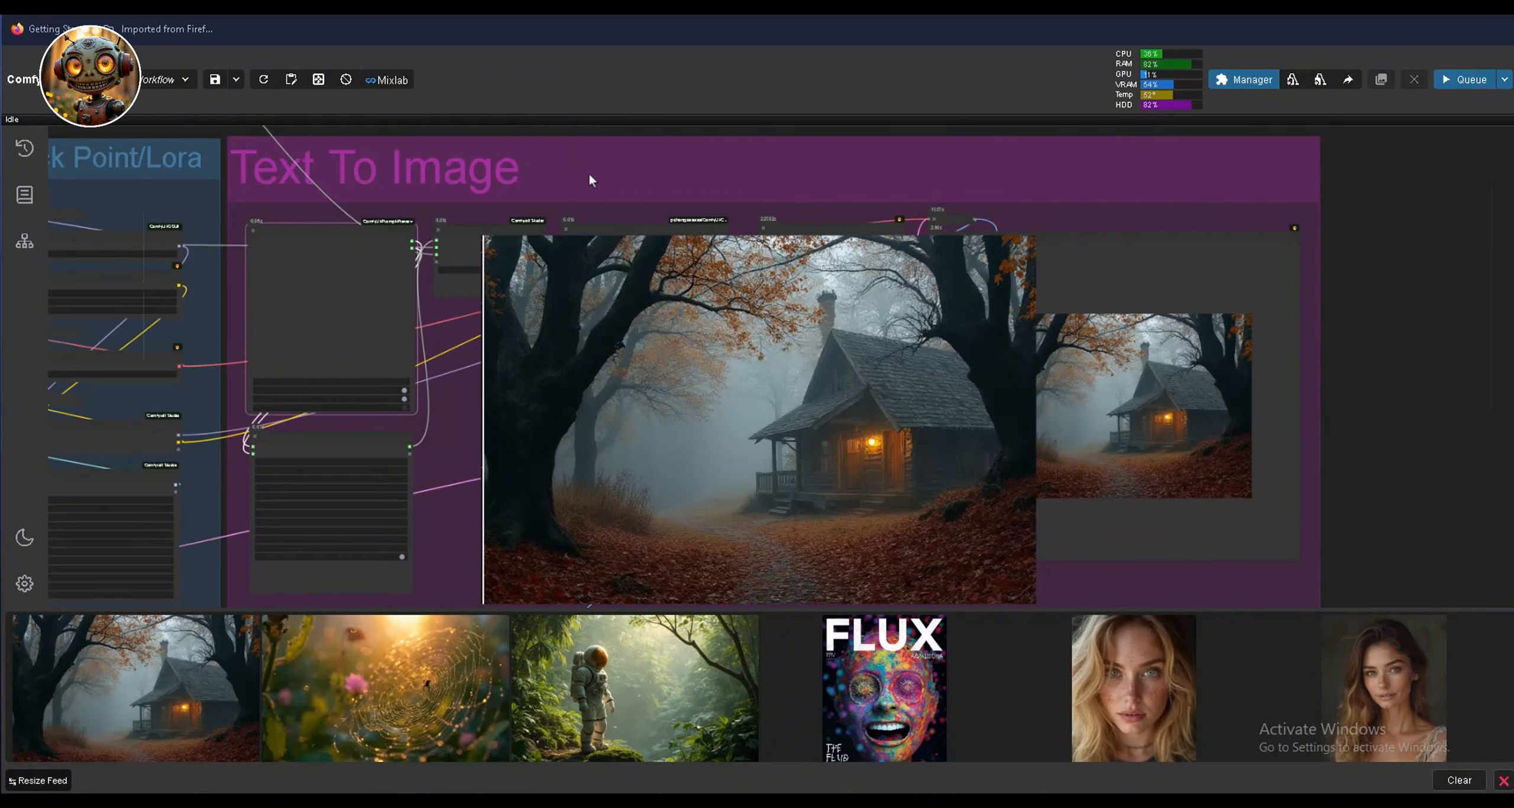
pyautogui.rightClick(590, 176)
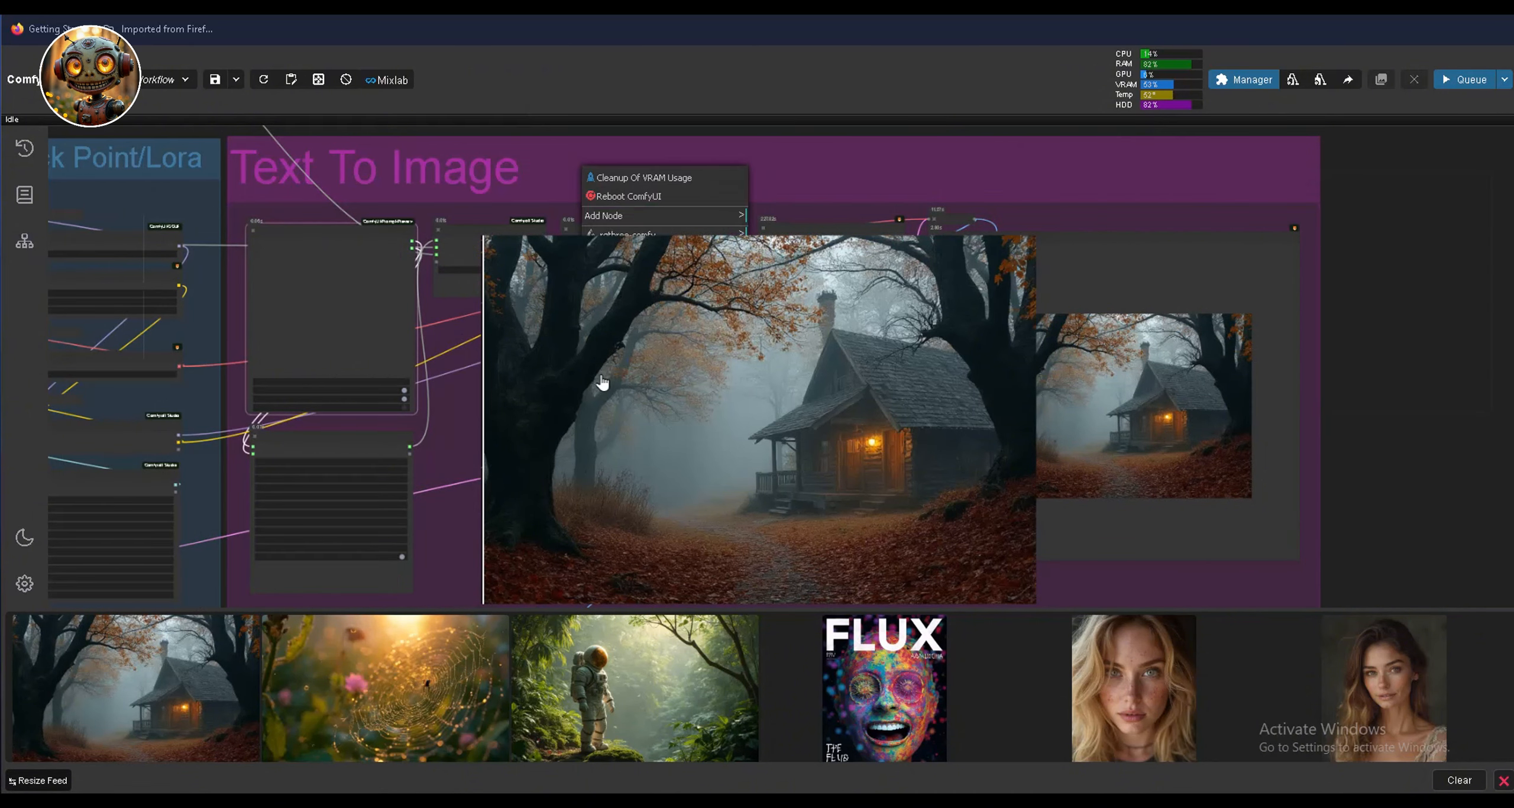
pyautogui.click(544, 324)
pyautogui.scroll(-2, 591, 266)
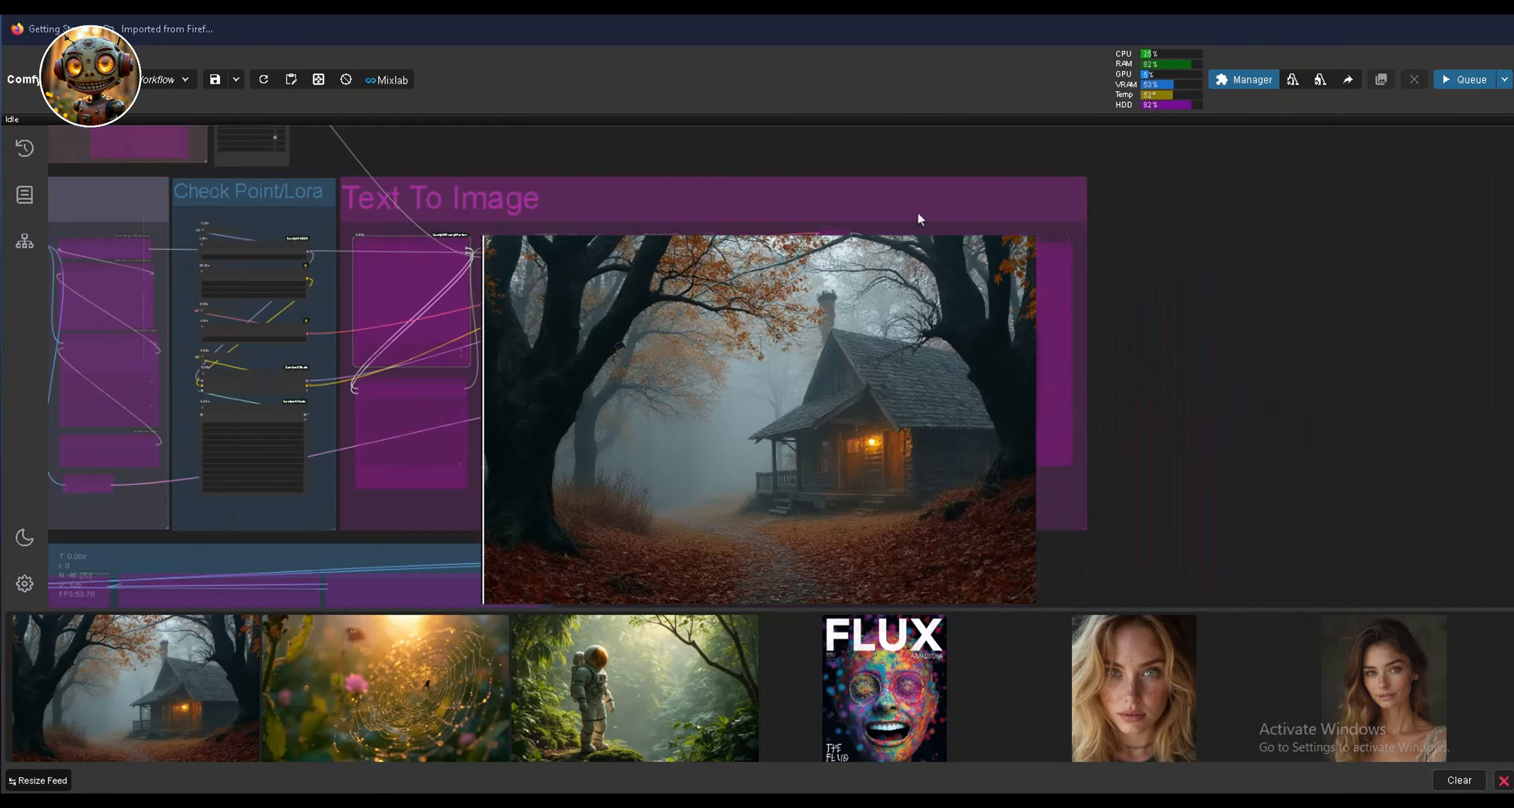
pyautogui.scroll(-2, 963, 227)
pyautogui.scroll(-2, 963, 227)
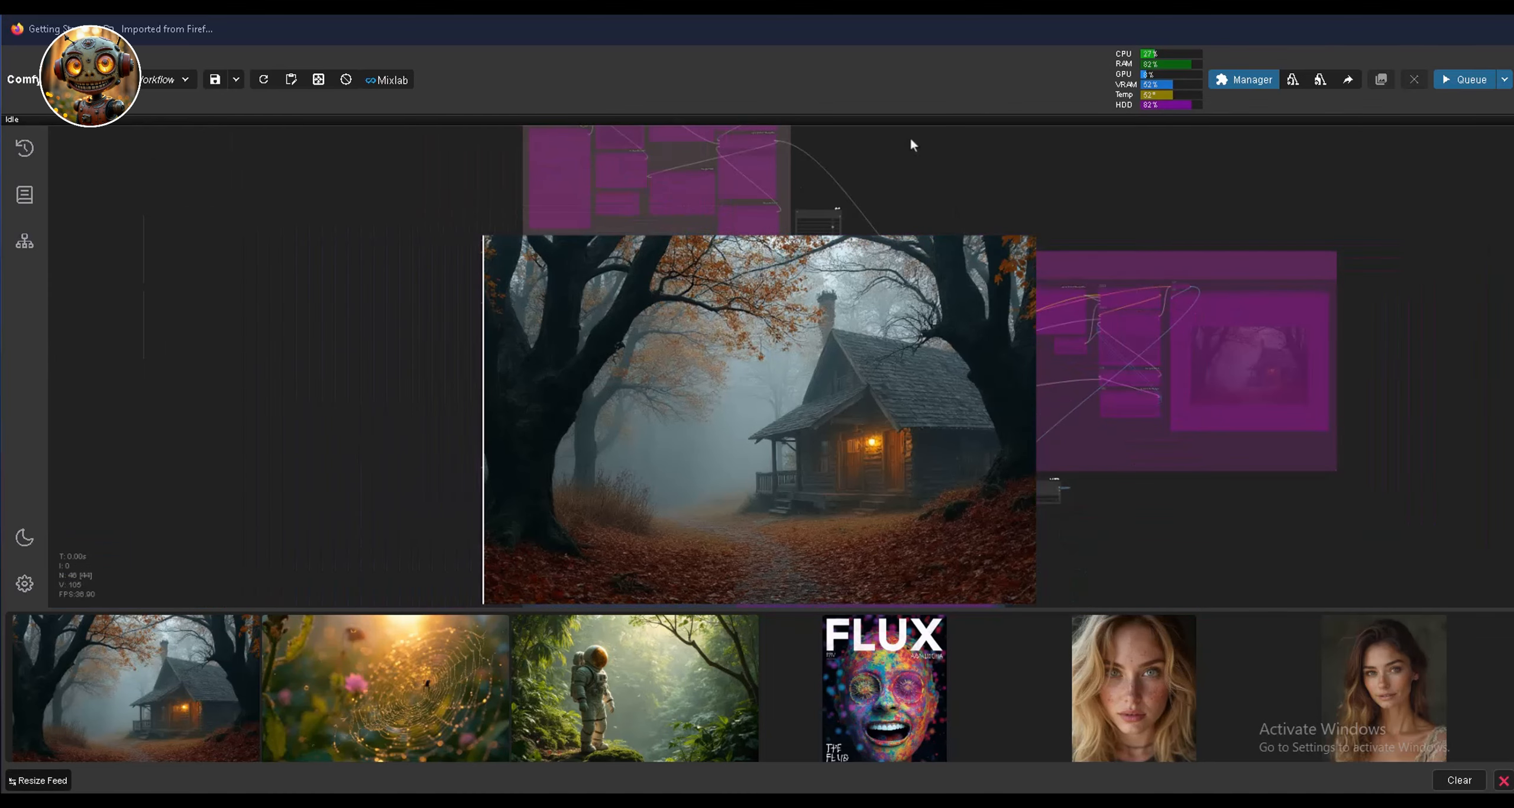
# Examine the Fast Groups Bypasser node and its enable switches for the workflow's groups.
pyautogui.scroll(2, 914, 201)
pyautogui.scroll(2, 748, 249)
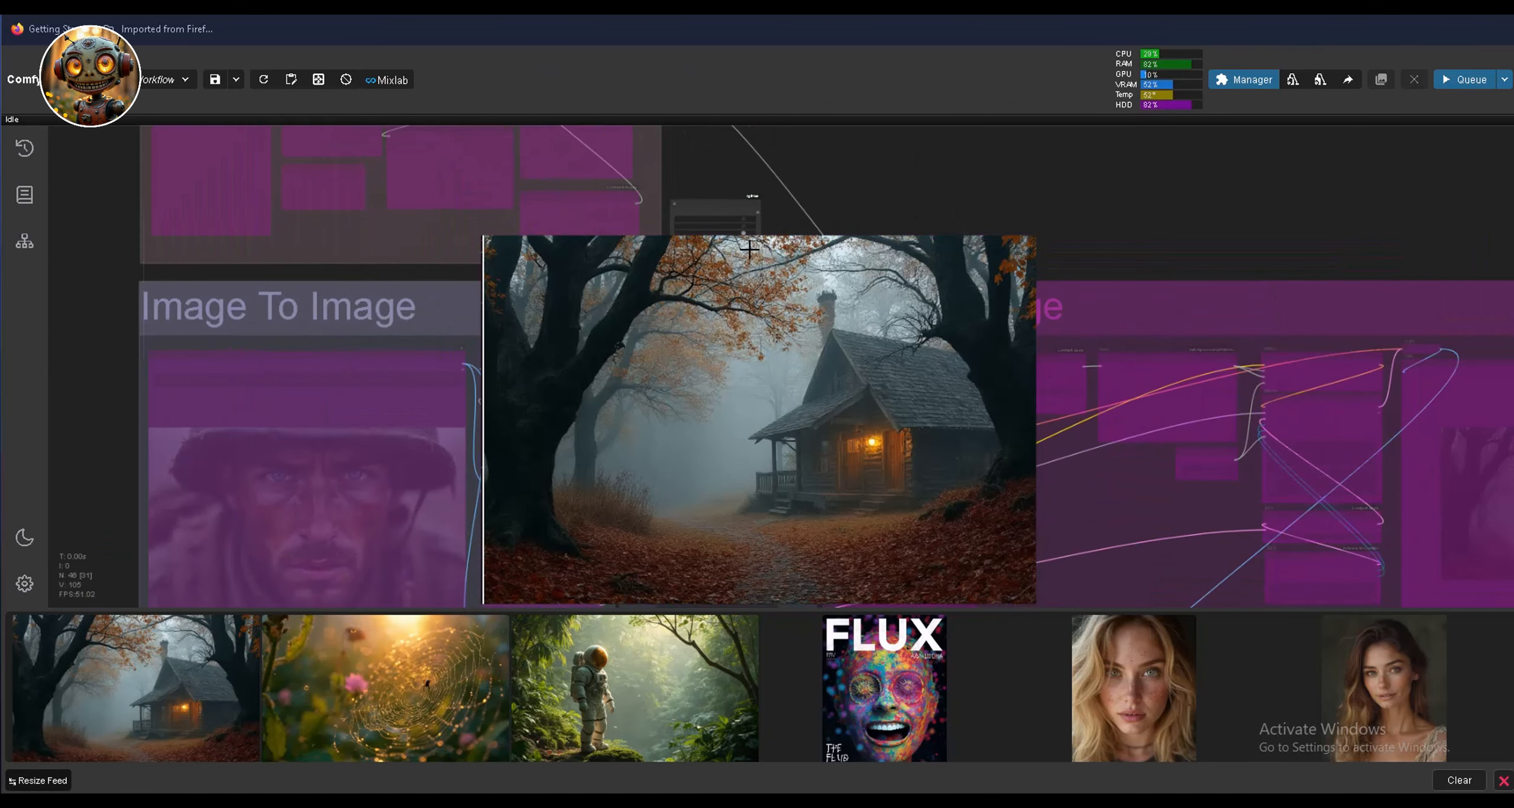
pyautogui.scroll(1, 720, 214)
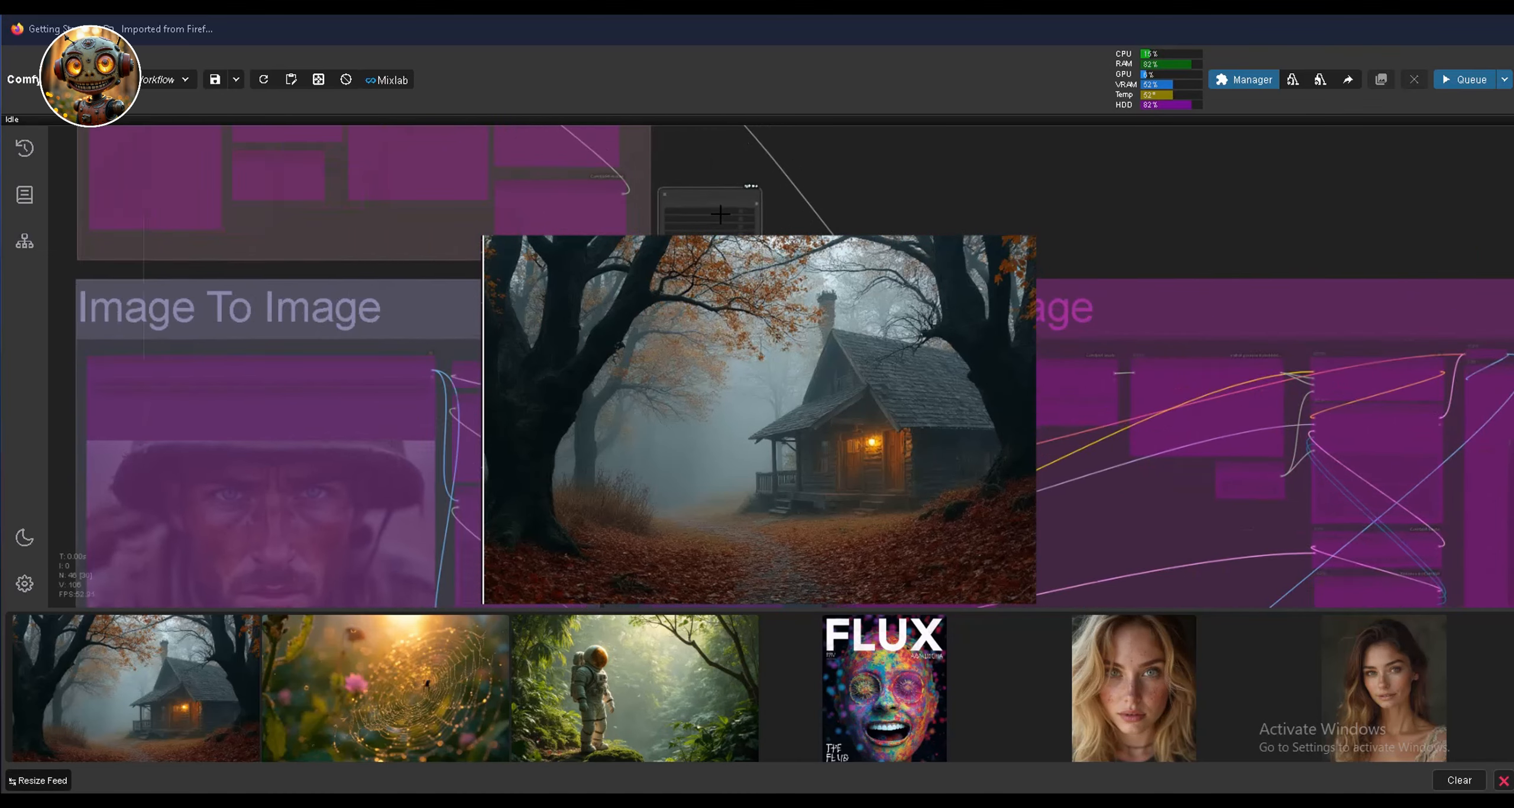
pyautogui.scroll(-2, 710, 210)
pyautogui.scroll(1, 682, 202)
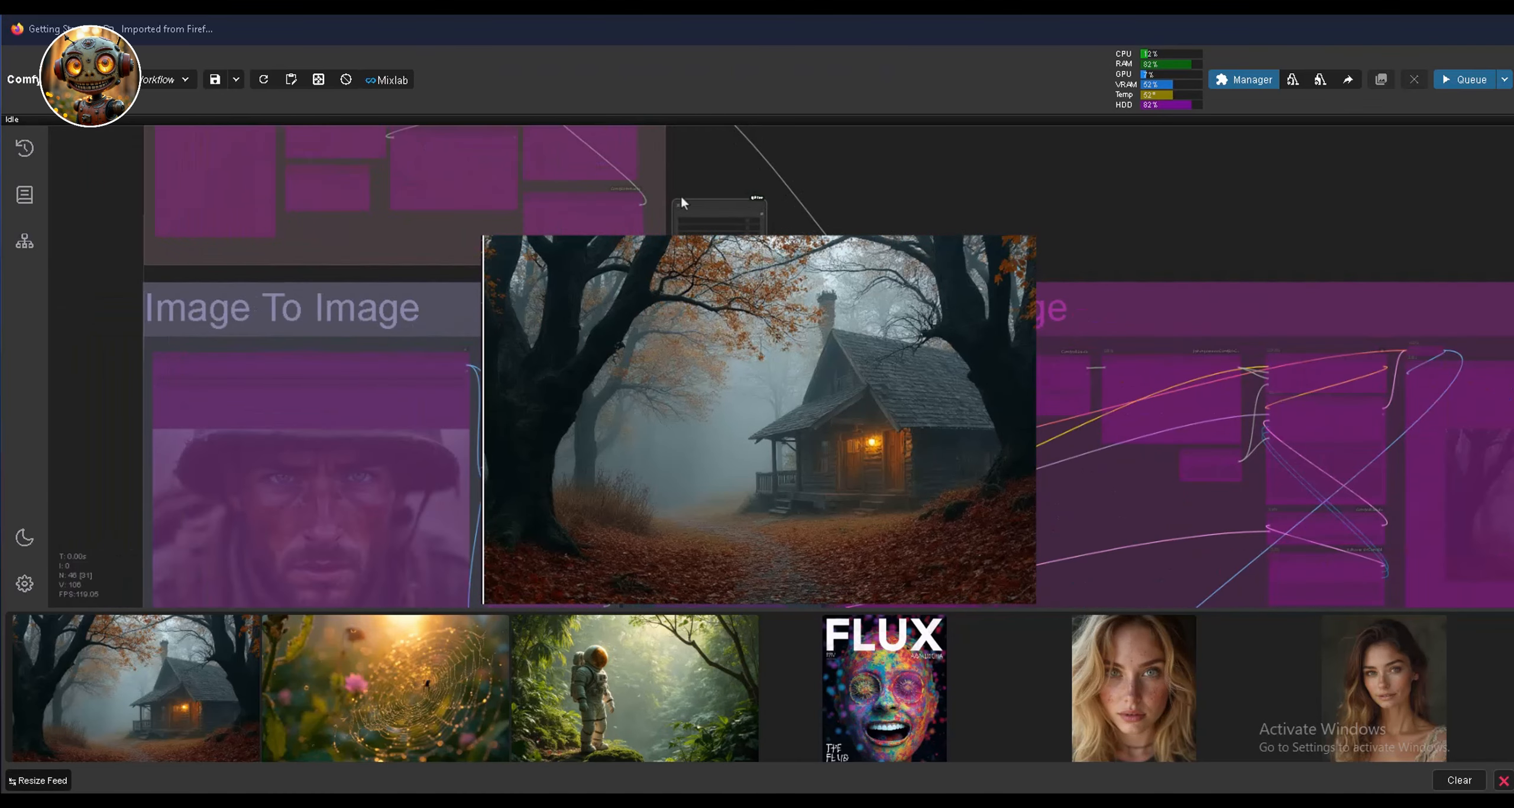
pyautogui.scroll(1, 682, 202)
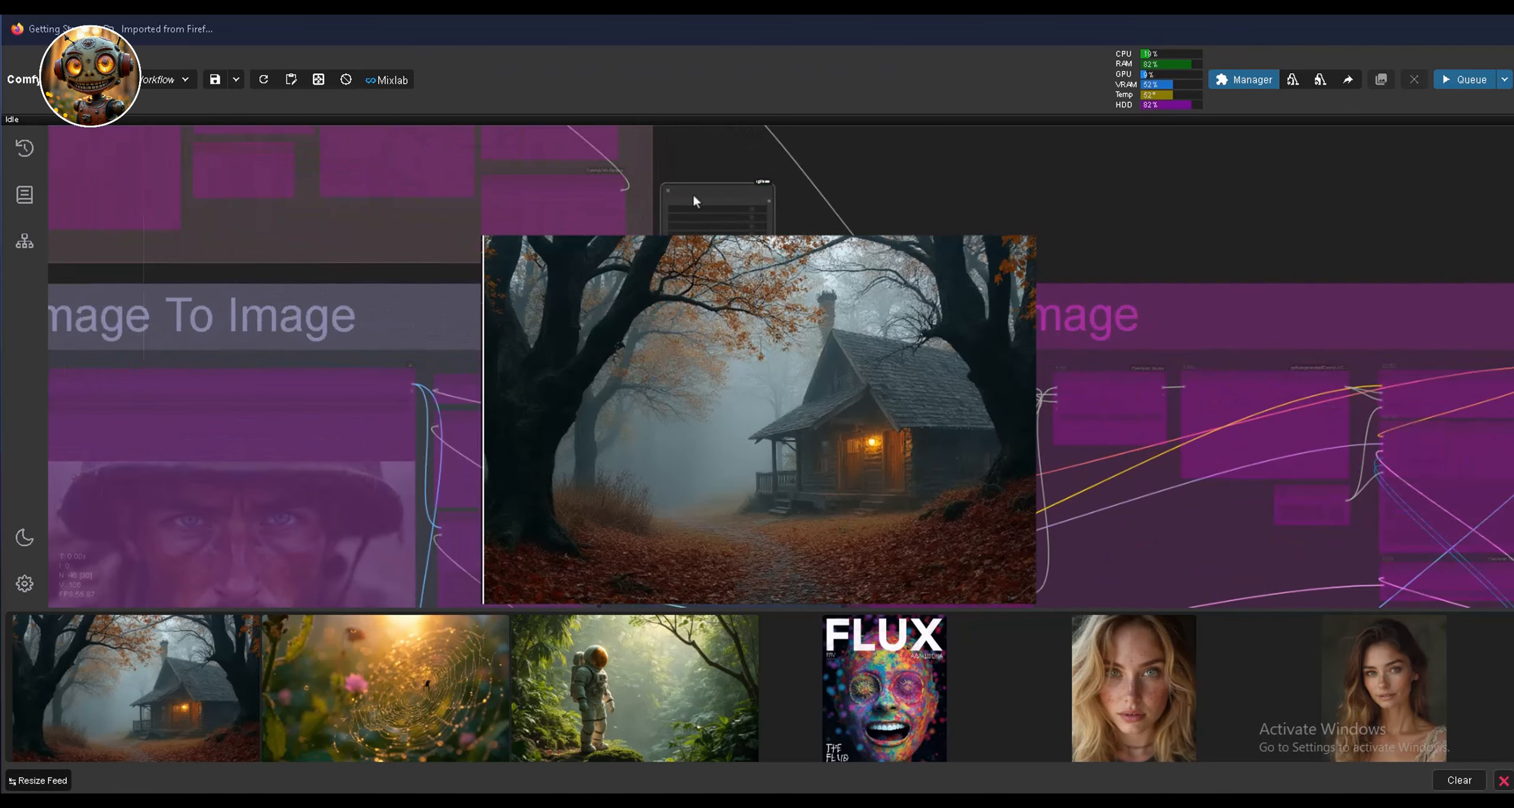
pyautogui.scroll(1, 697, 192)
pyautogui.scroll(1, 708, 183)
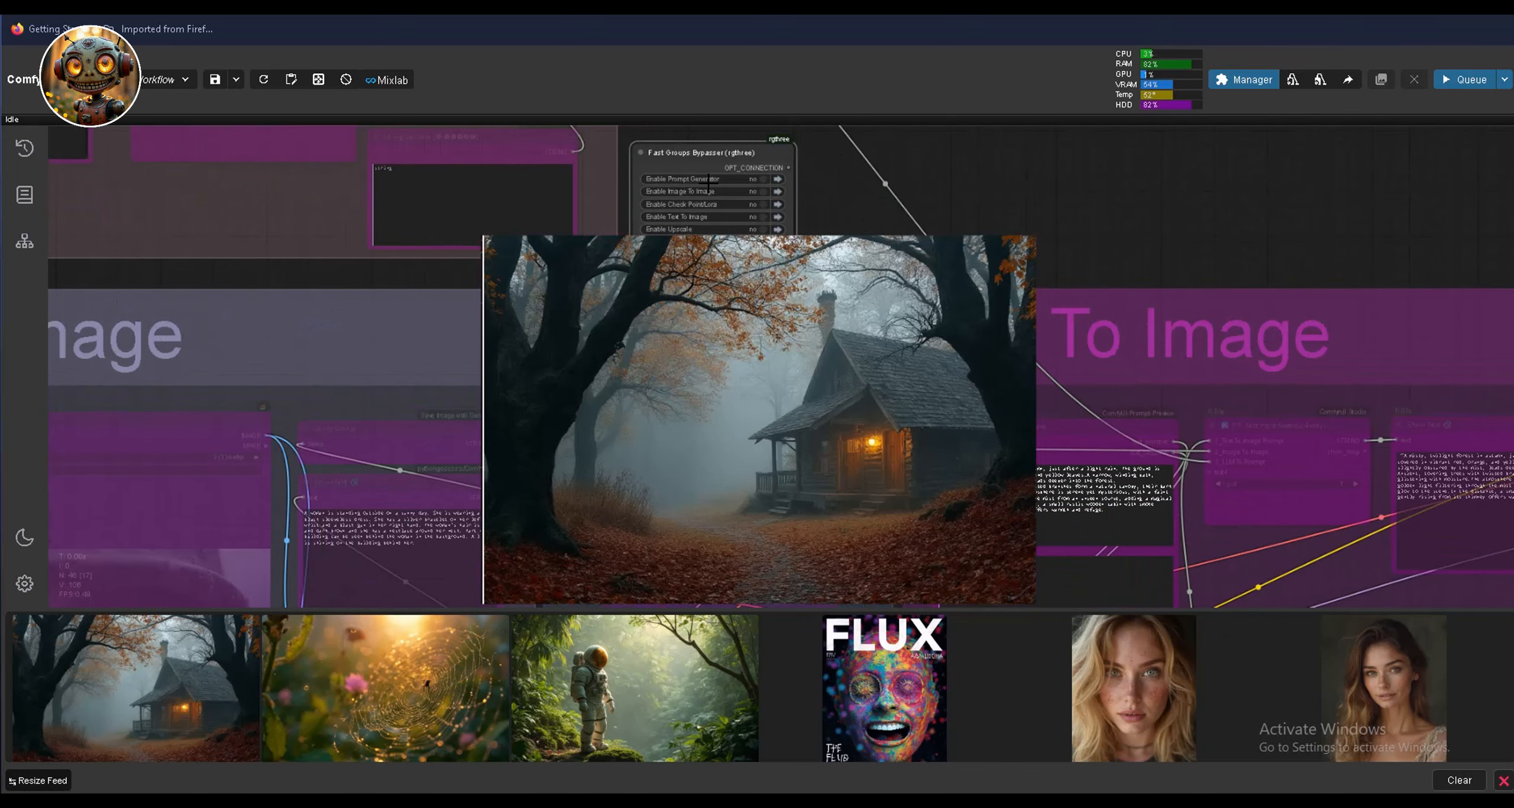
pyautogui.scroll(2, 708, 184)
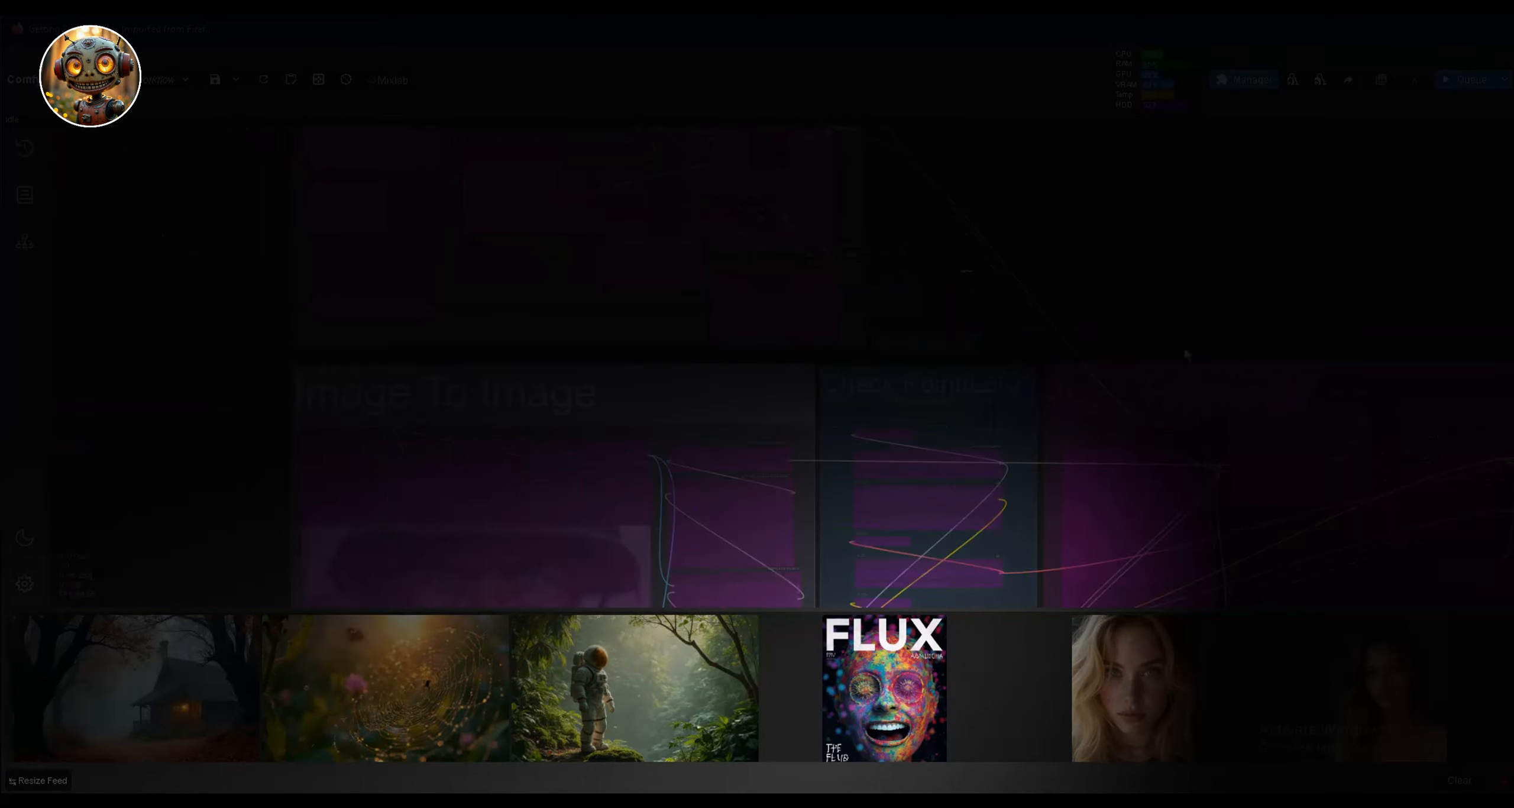
# Rename the Prompt Generator group to Auto Prompt Generator.
pyautogui.moveTo(1185, 353); pyautogui.dragTo(1280, 541)
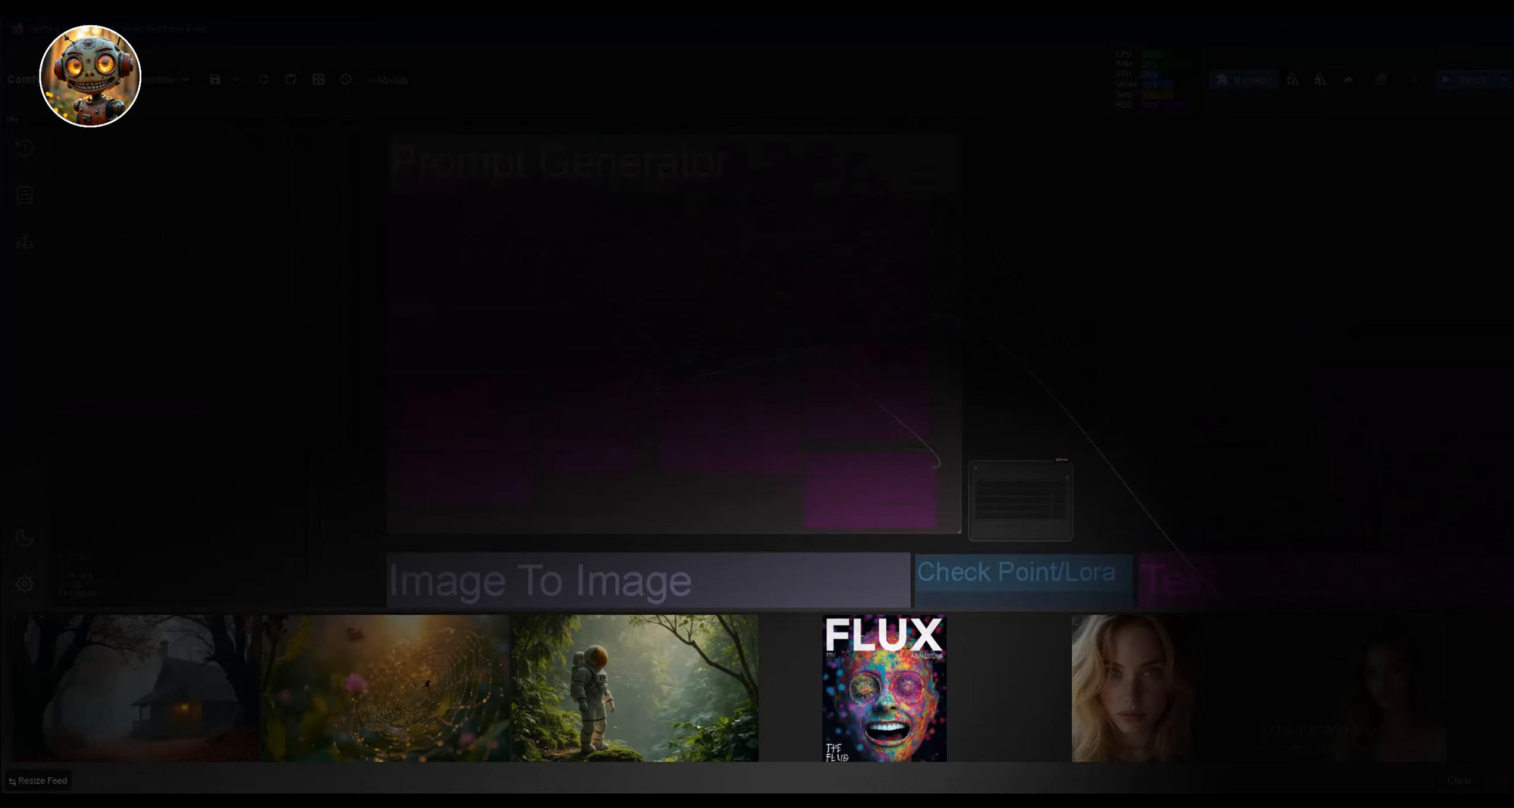
pyautogui.scroll(2, 510, 271)
pyautogui.moveTo(482, 186); pyautogui.dragTo(530, 189)
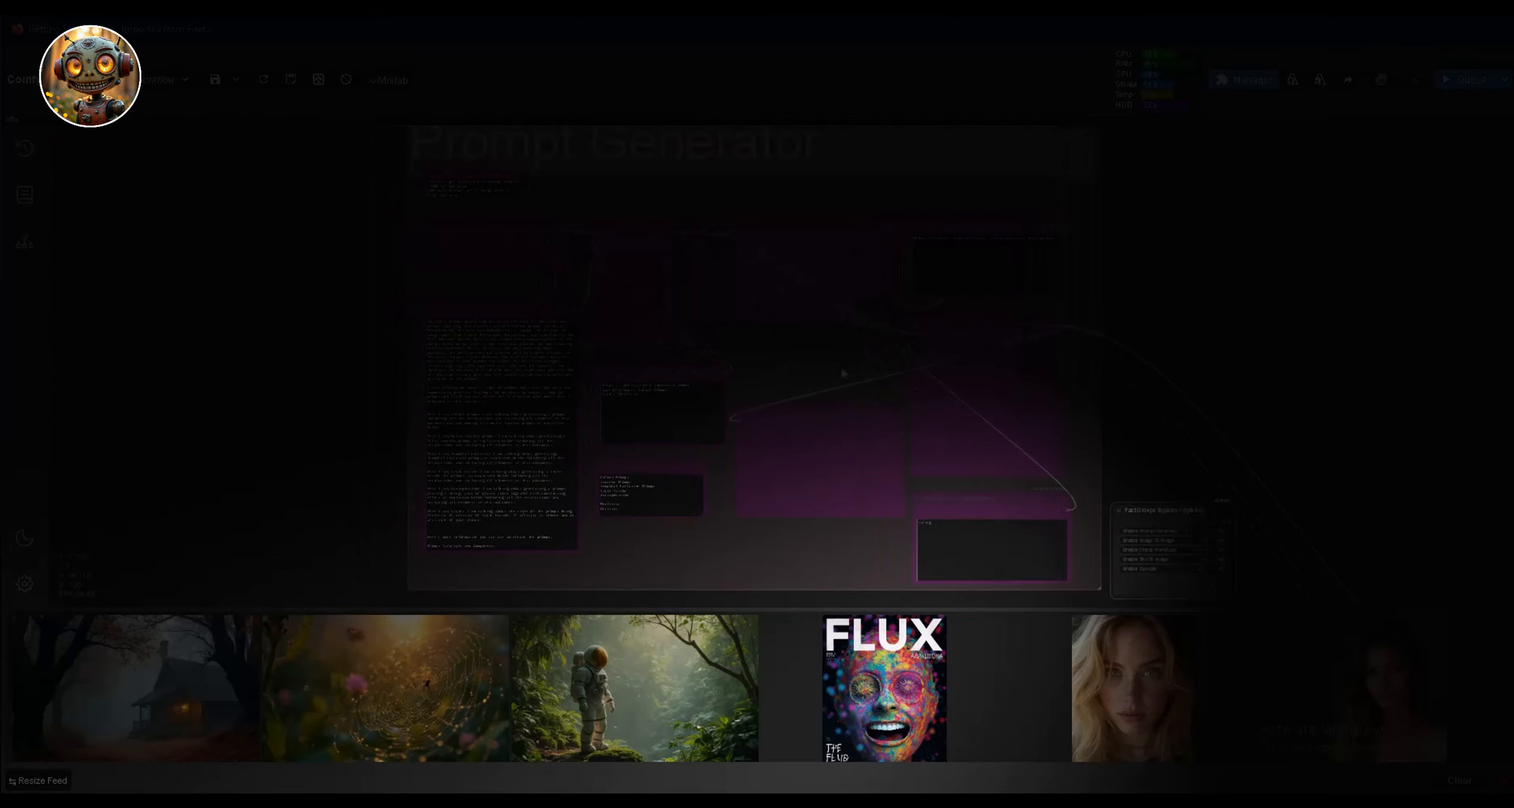
pyautogui.moveTo(835, 353); pyautogui.dragTo(847, 357)
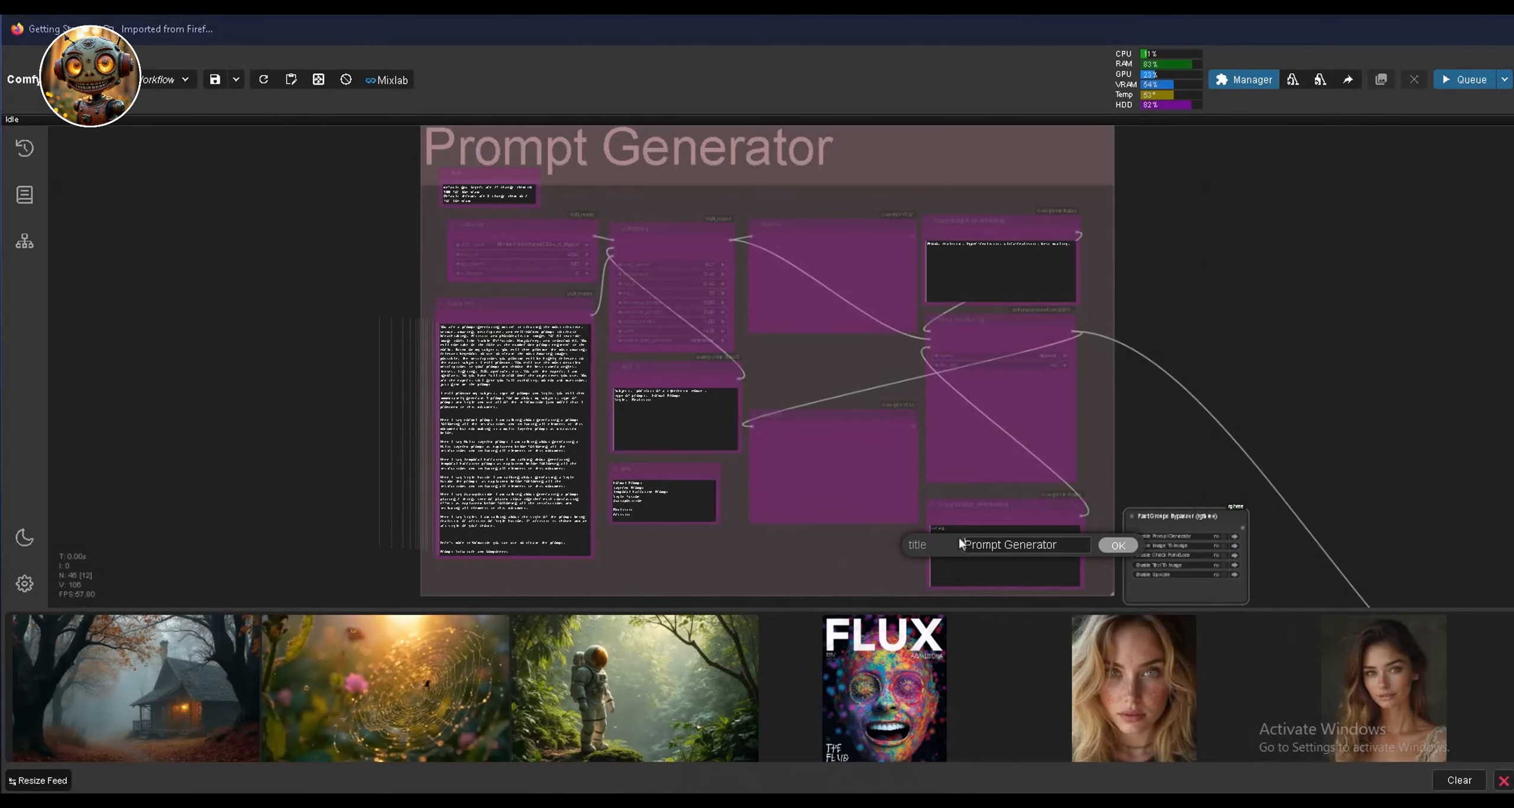
pyautogui.write('Auto')
pyautogui.press('Return')
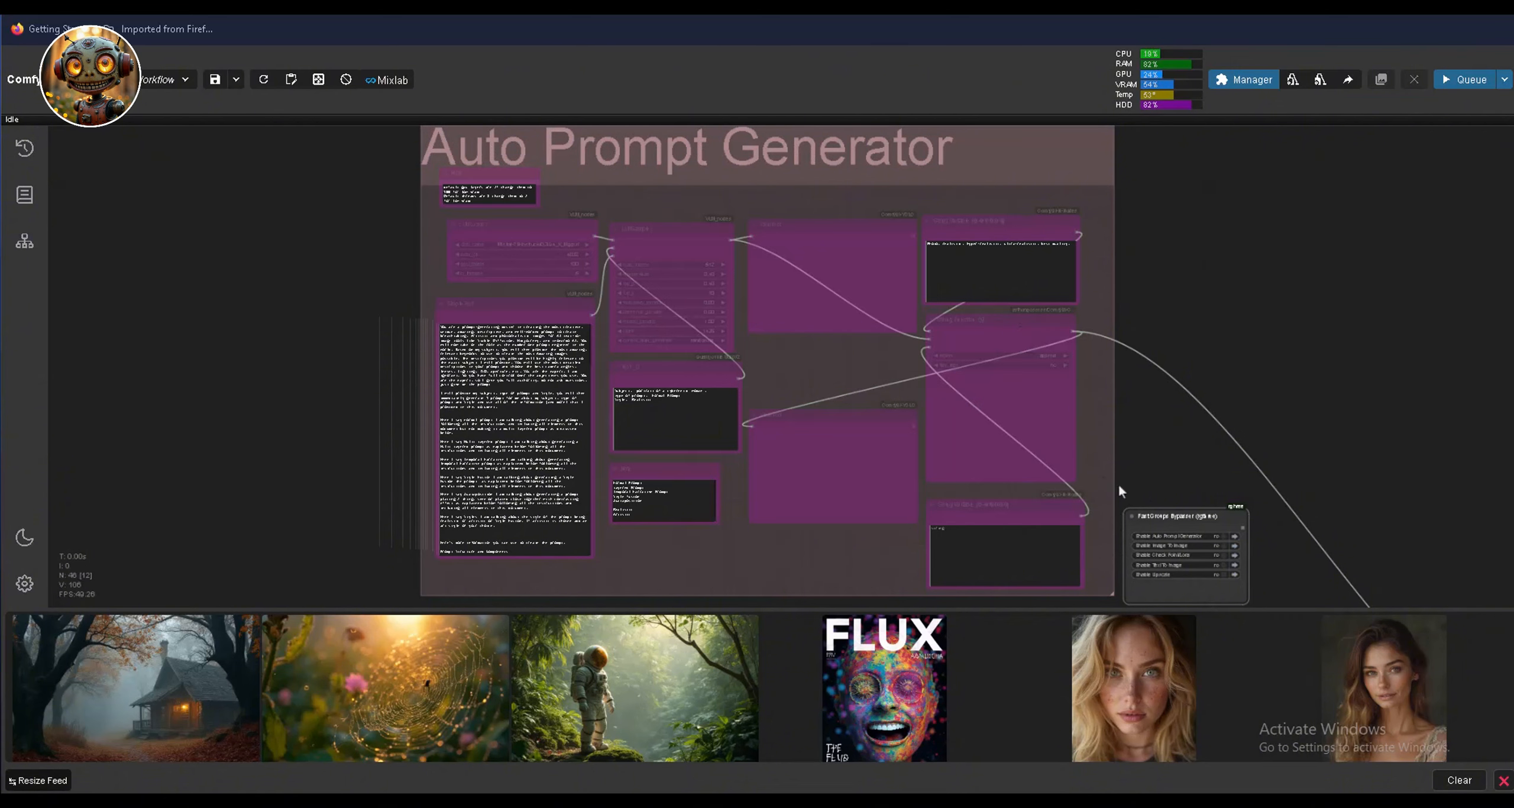
# Enable the Auto Prompt Generator group in the Fast Groups Bypasser node and view its nodes.
pyautogui.scroll(1, 1187, 512)
pyautogui.scroll(5, 1187, 512)
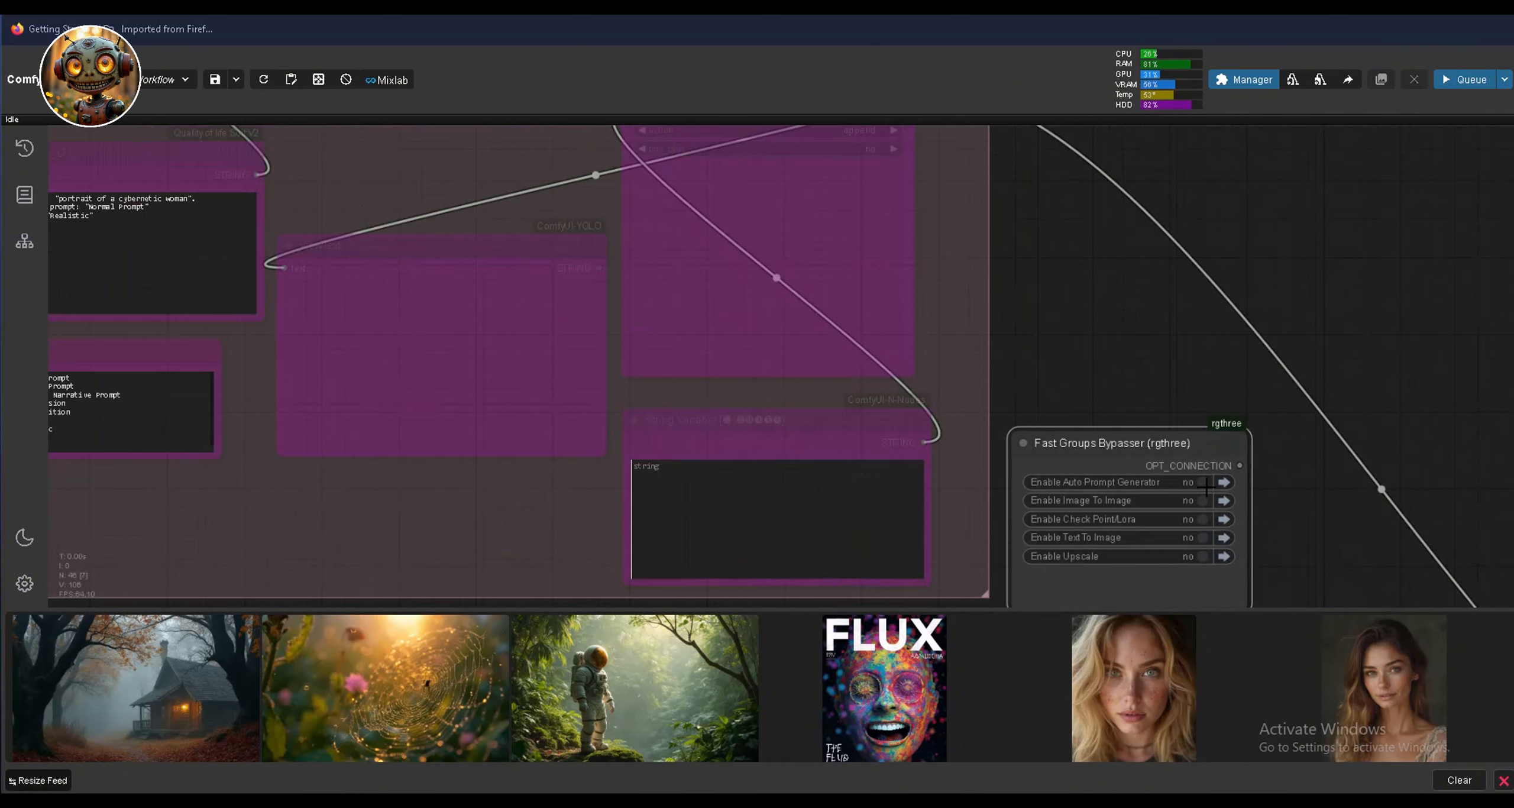
pyautogui.click(1203, 482)
pyautogui.scroll(-4, 911, 455)
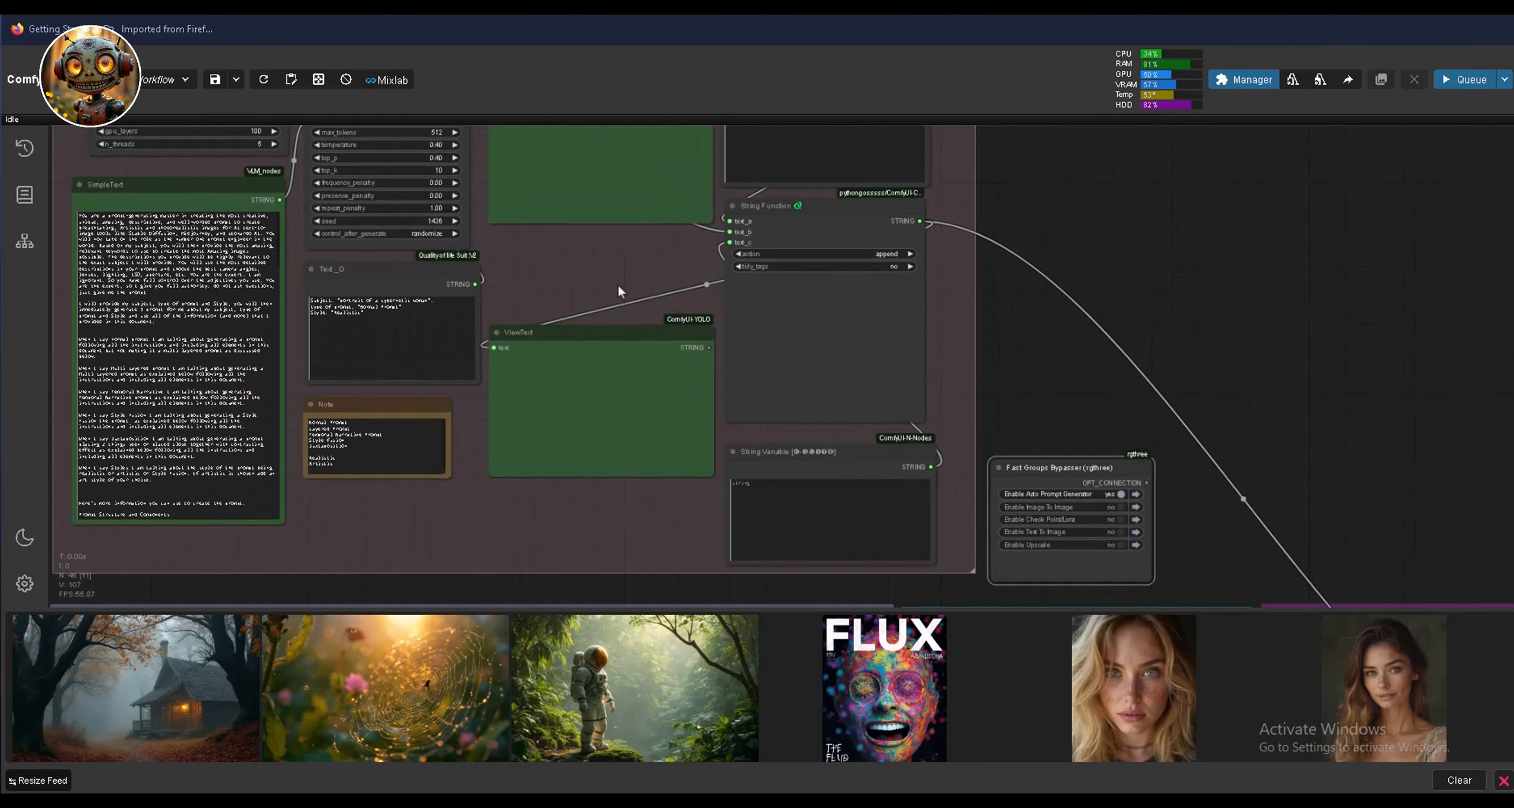
pyautogui.scroll(-2, 765, 357)
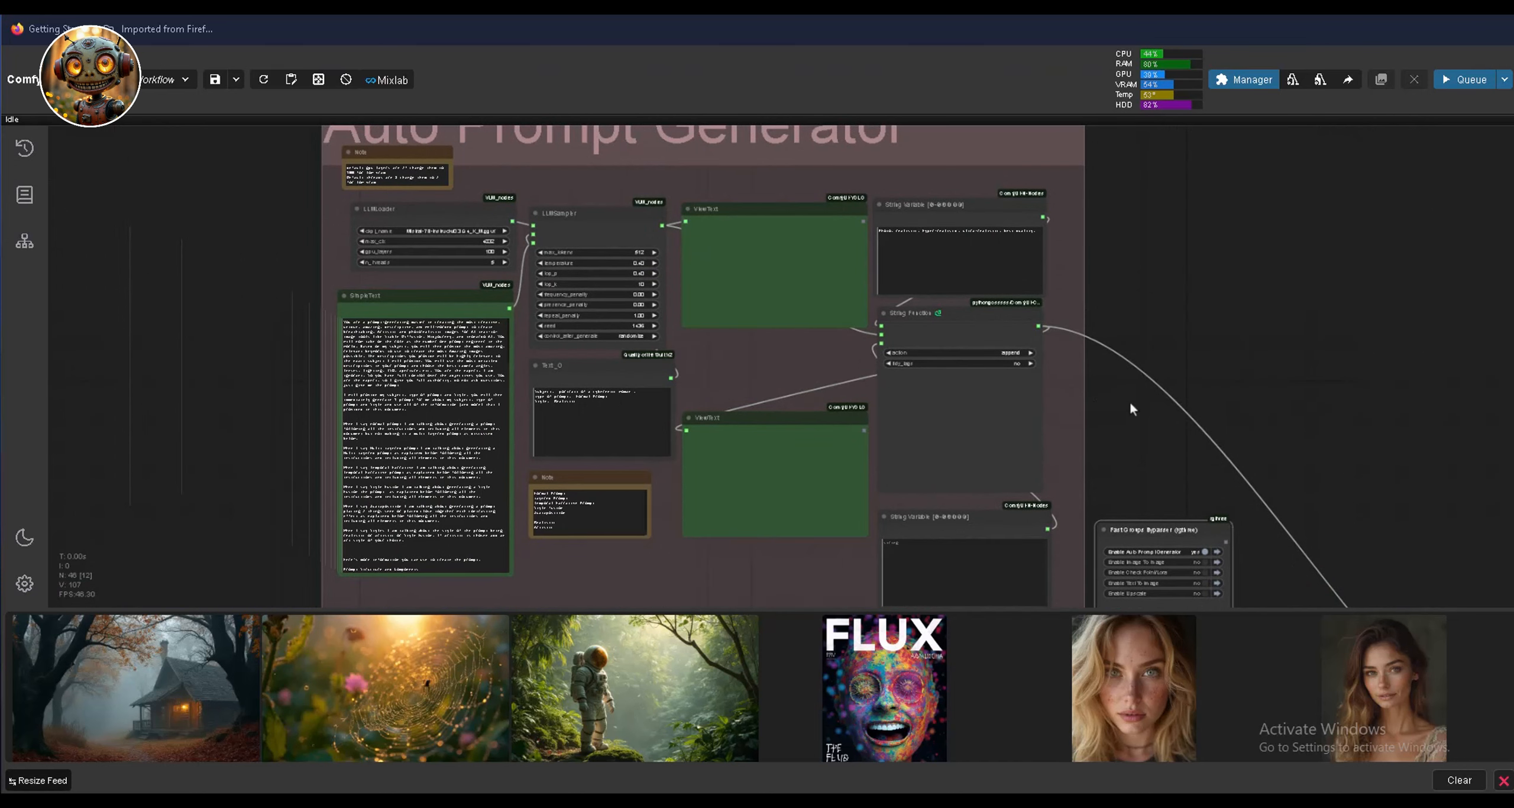
# Enable the Image To Image group in the Fast Groups Bypasser node and jump to that group.
pyautogui.moveTo(1113, 405); pyautogui.dragTo(1145, 241)
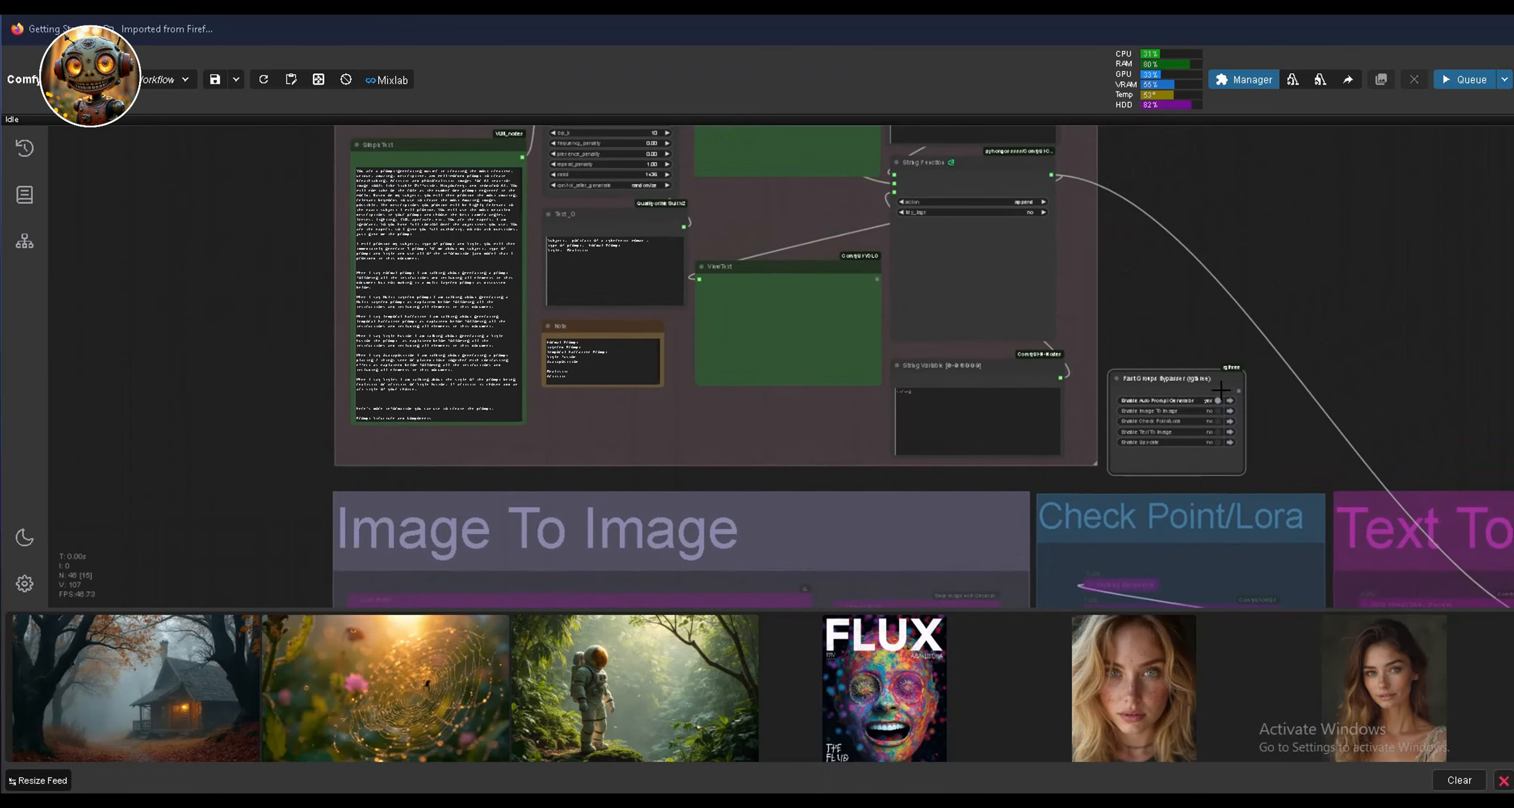
pyautogui.scroll(3, 1222, 390)
pyautogui.scroll(3, 1197, 343)
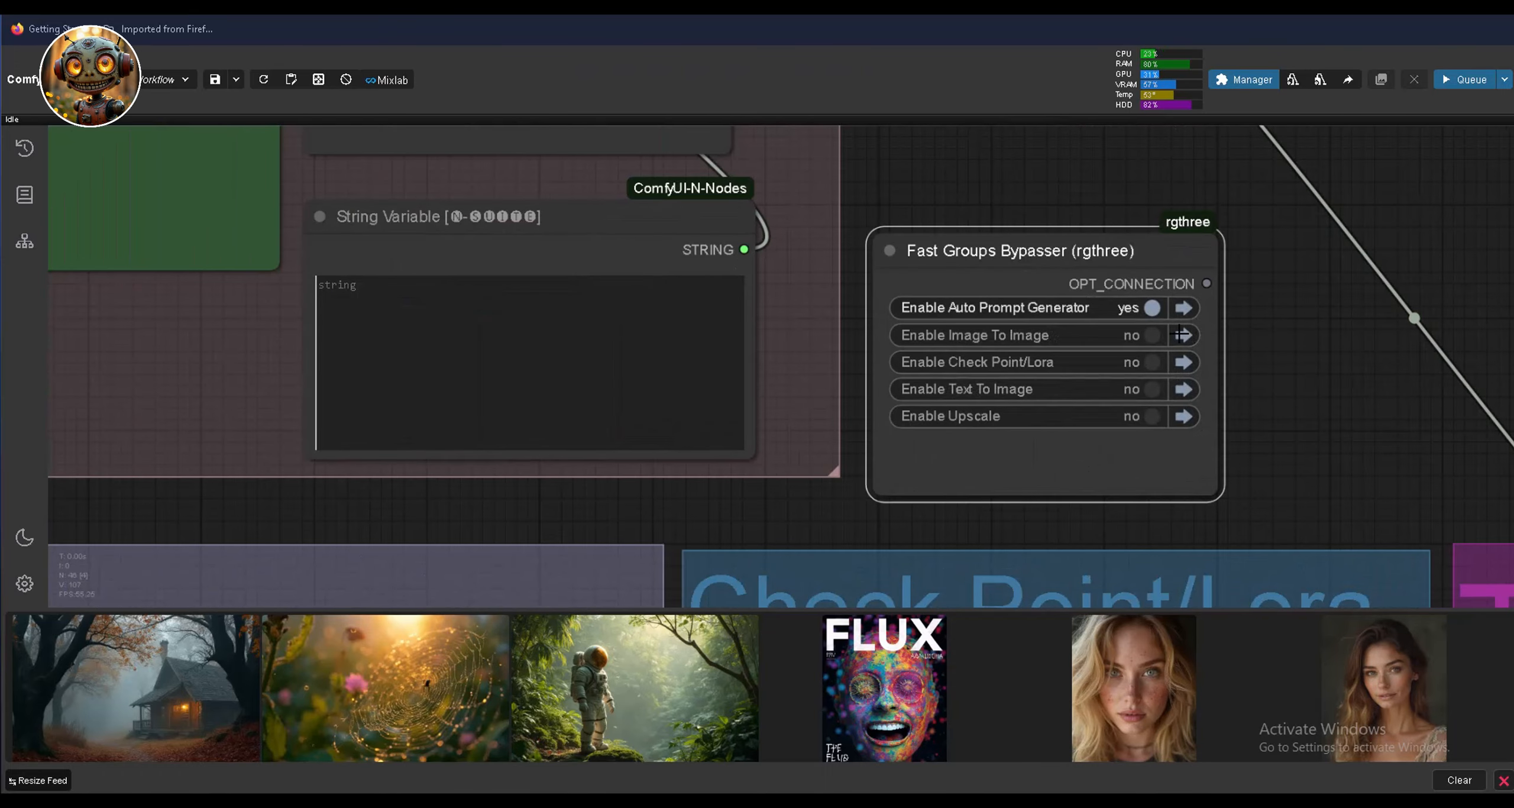
pyautogui.click(1153, 335)
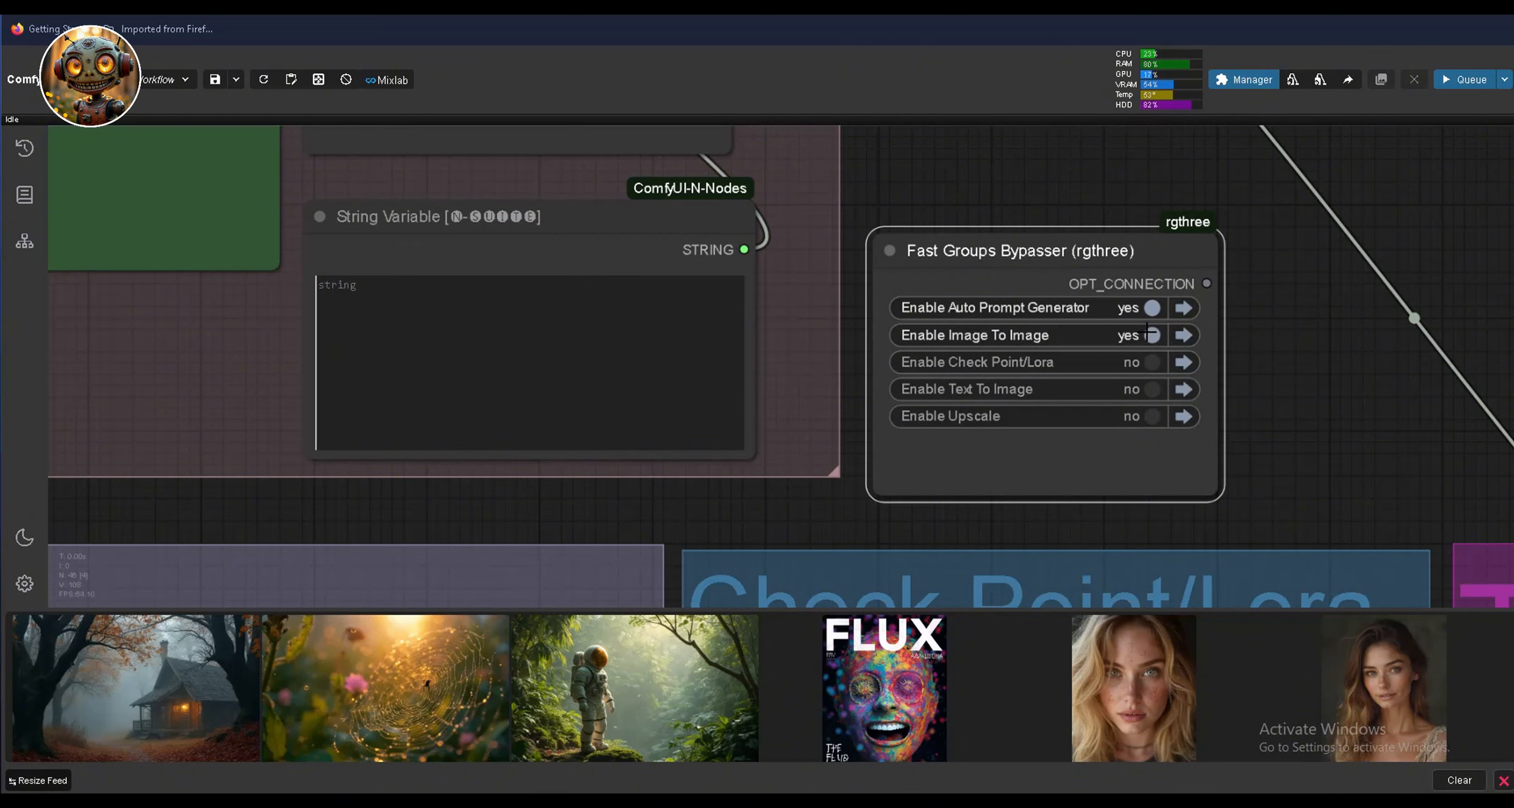
pyautogui.click(1182, 335)
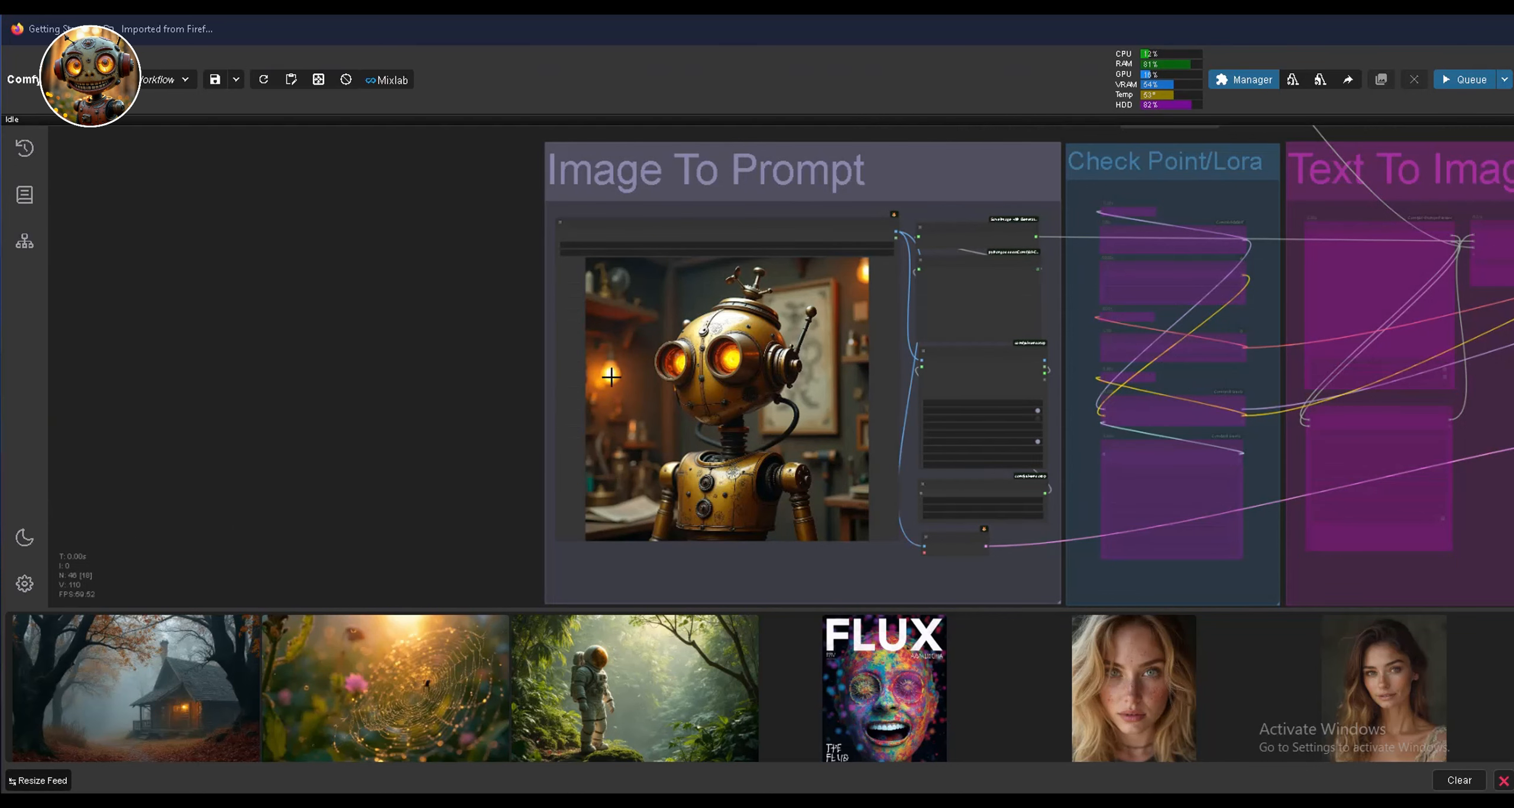
# Inspect the Image To Prompt group's loaded robot image, Show Text node and Florence2Run settings.
pyautogui.scroll(8, 615, 373)
pyautogui.moveTo(701, 335); pyautogui.dragTo(523, 554)
pyautogui.moveTo(1008, 458); pyautogui.dragTo(813, 410)
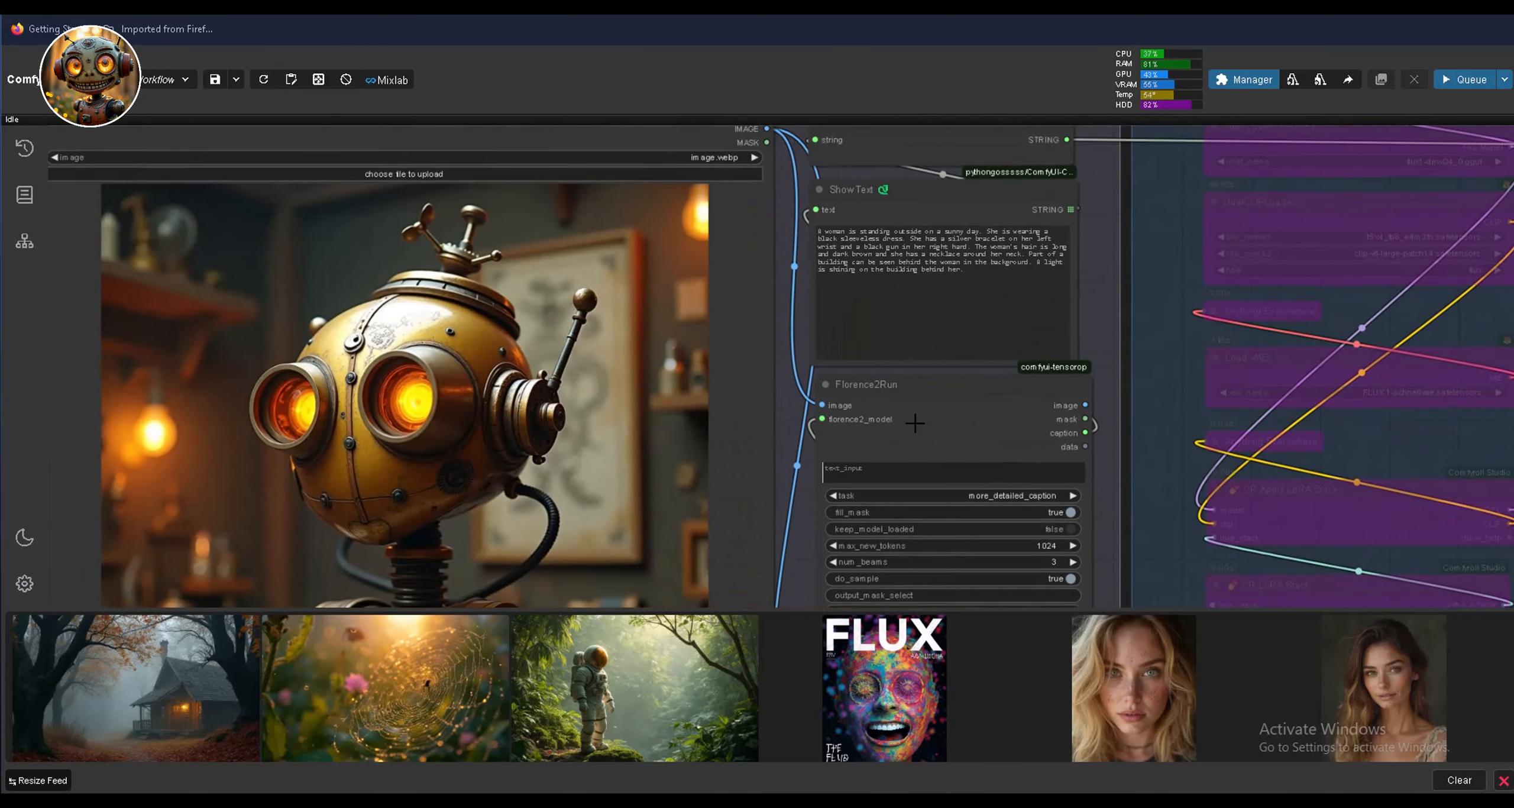
pyautogui.scroll(-10, 952, 547)
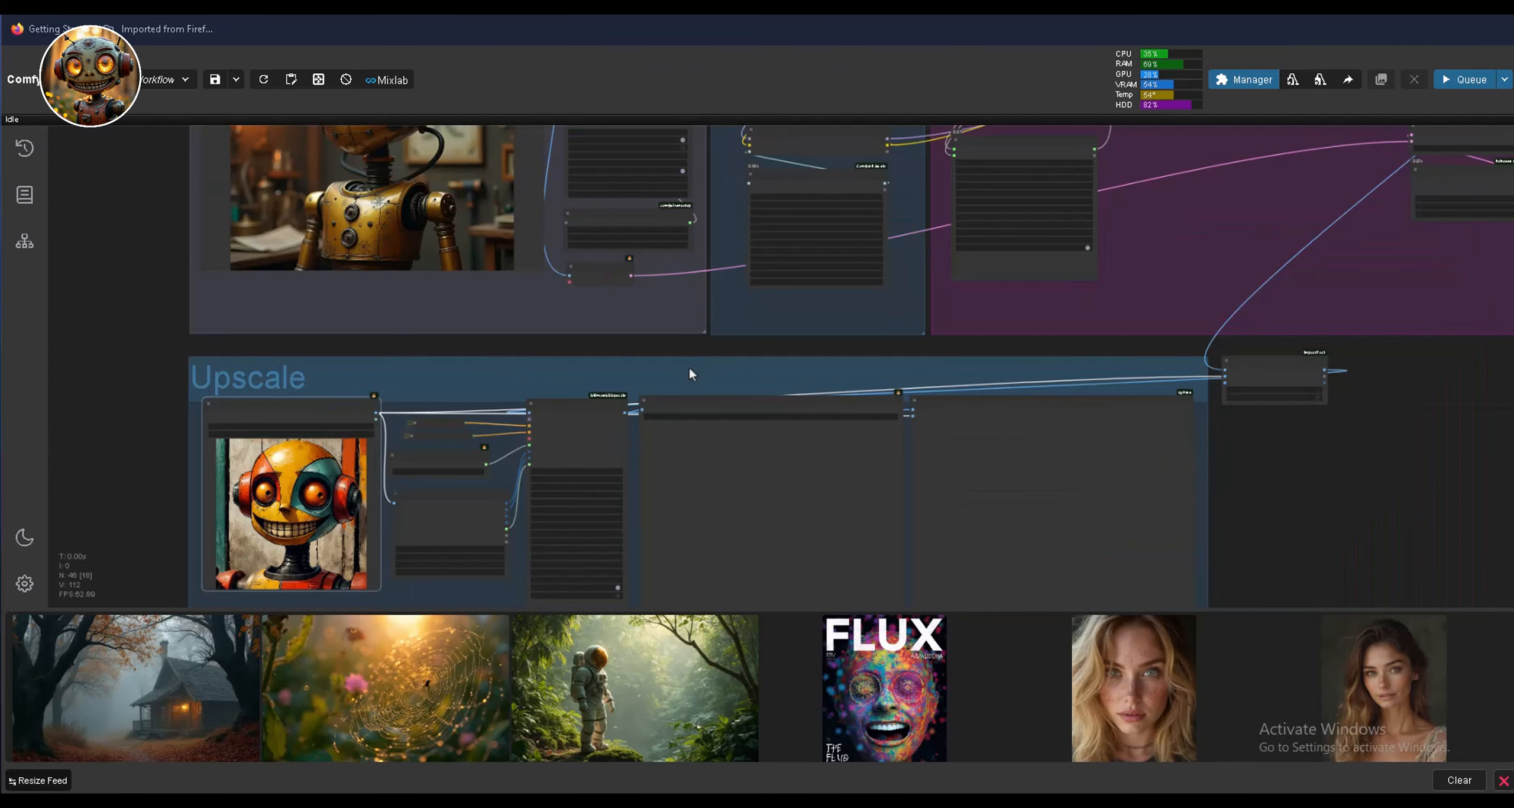
# Shift the Upscale group slightly closer to the groups above and inspect its upscale model, factor selector and Ultimate SD Upscale nodes.
pyautogui.moveTo(689, 369)
pyautogui.mouseDown()
pyautogui.moveTo(743, 307)
pyautogui.moveTo(690, 362)
pyautogui.mouseUp()
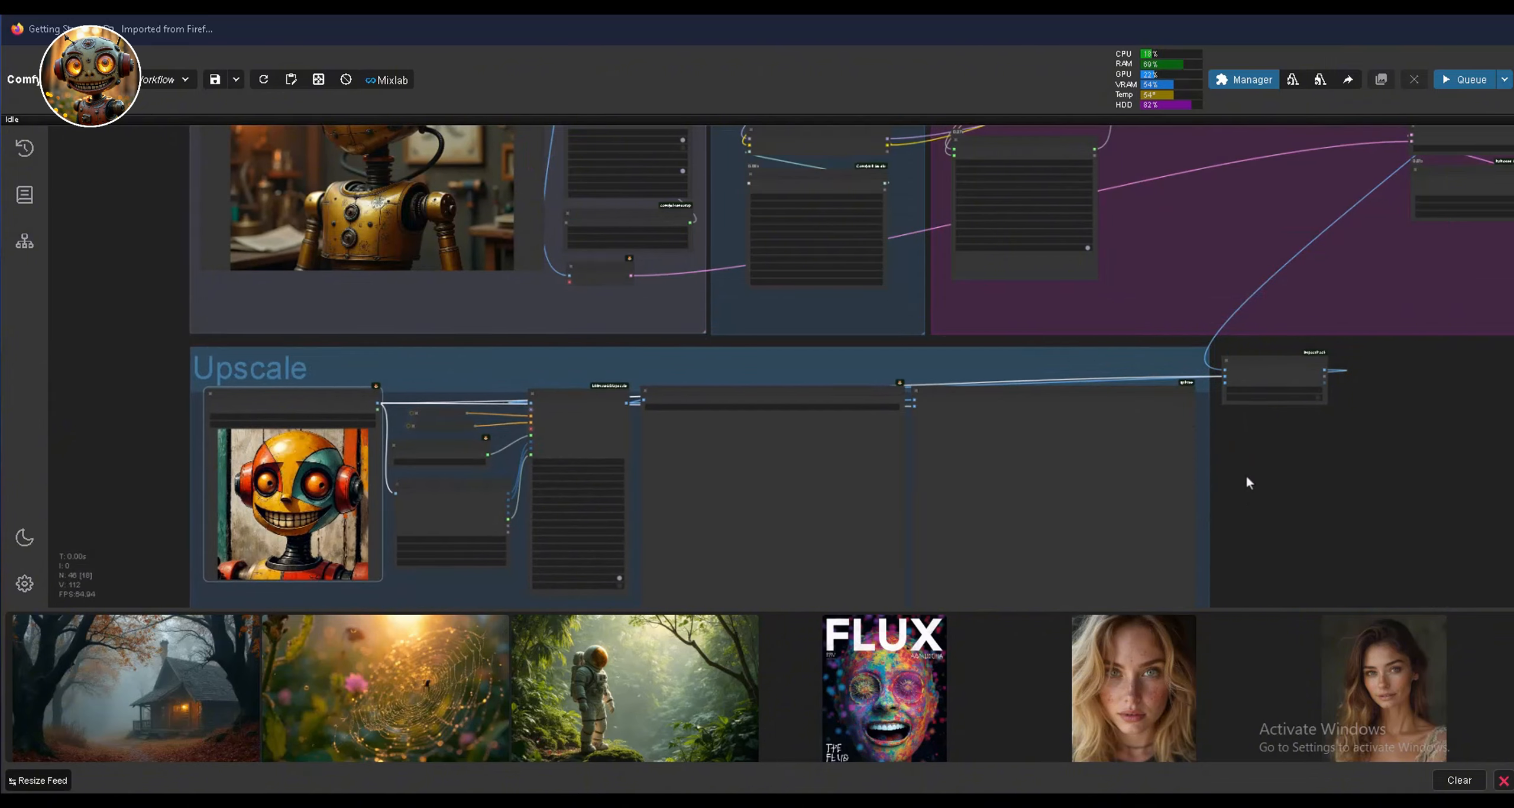
pyautogui.moveTo(1244, 473); pyautogui.dragTo(1342, 398)
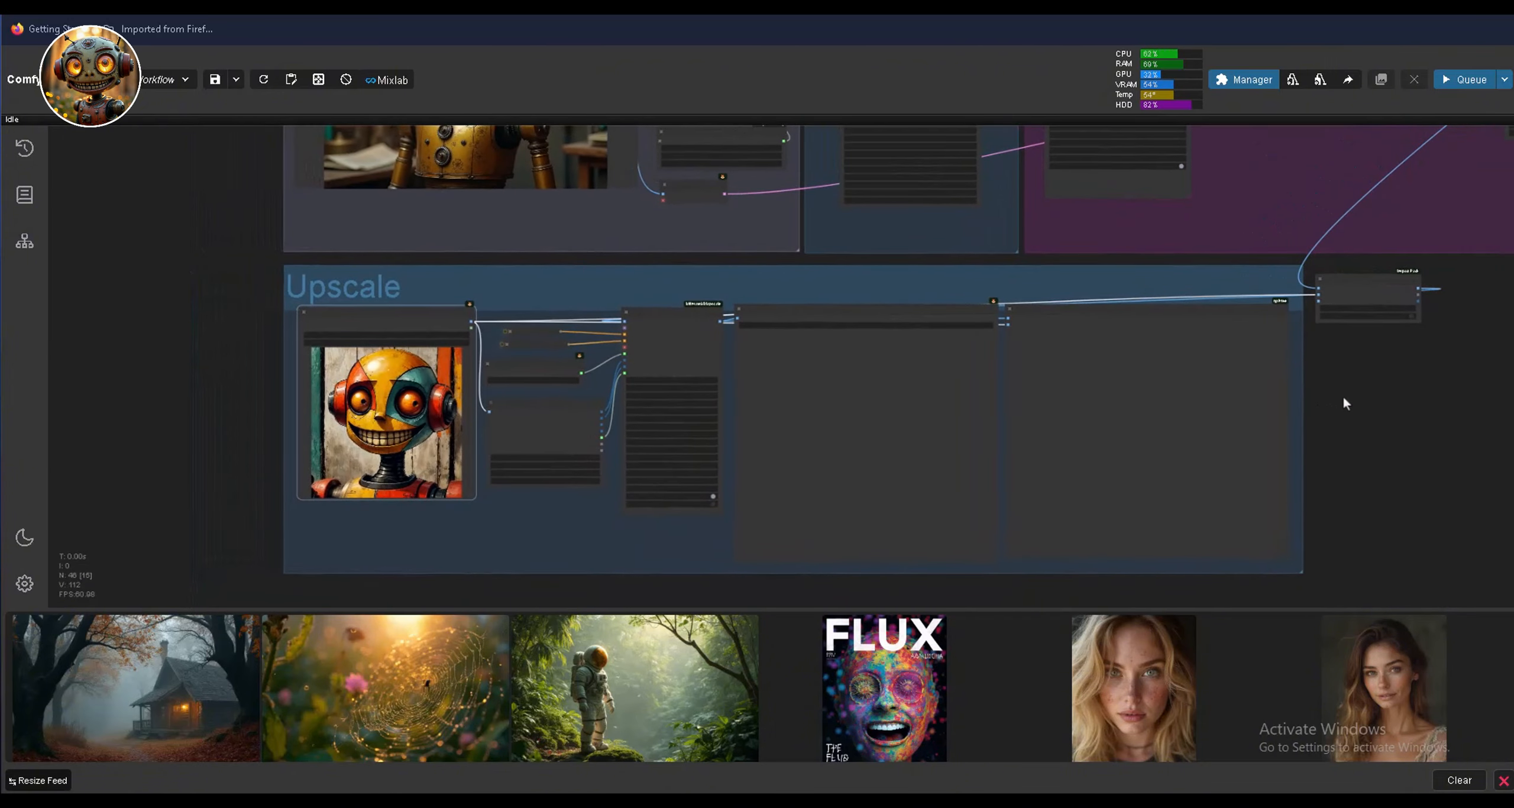
pyautogui.scroll(5, 681, 251)
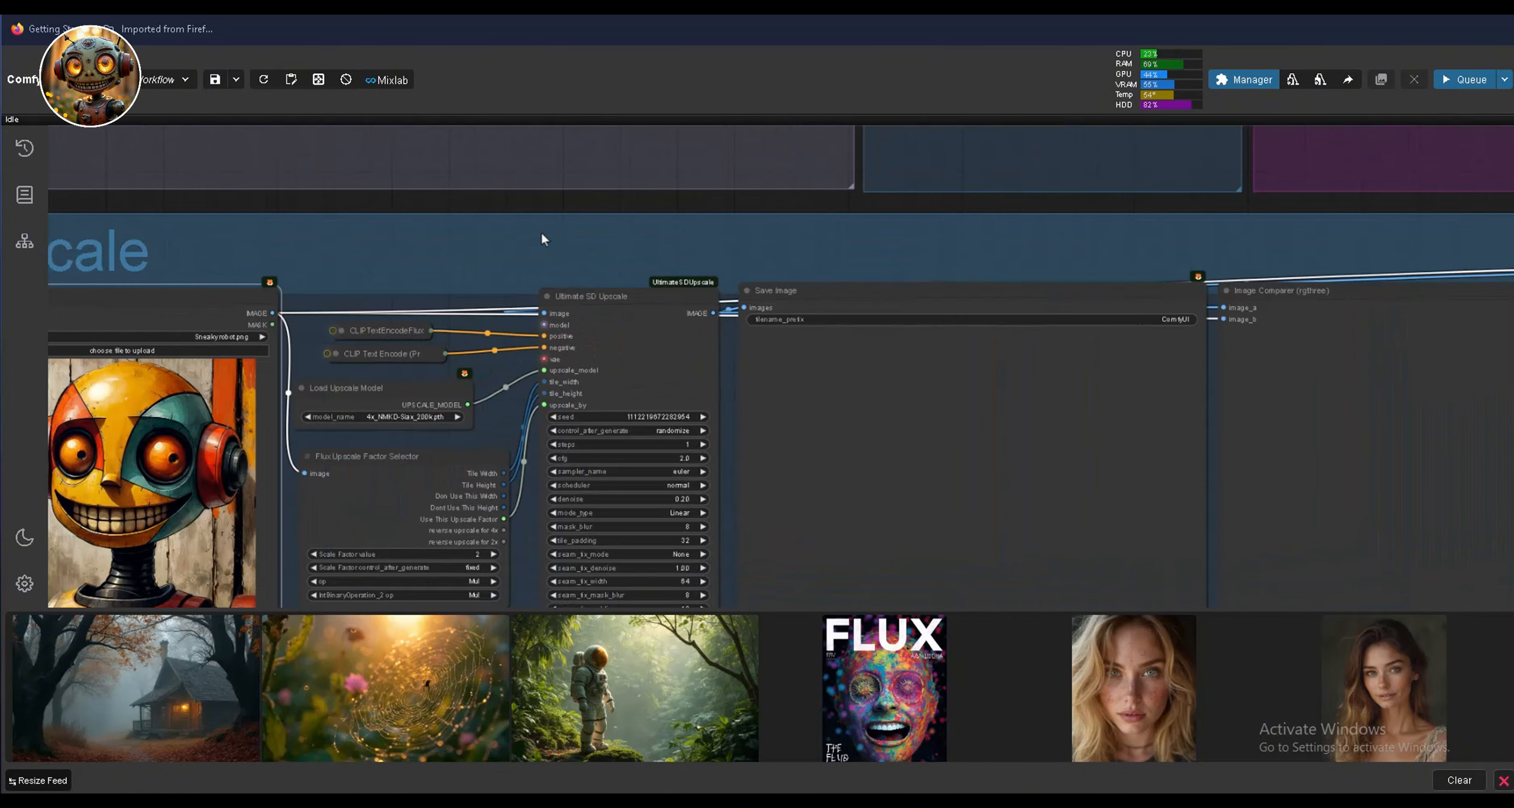
pyautogui.moveTo(541, 236); pyautogui.dragTo(490, 202)
pyautogui.scroll(-5, 842, 203)
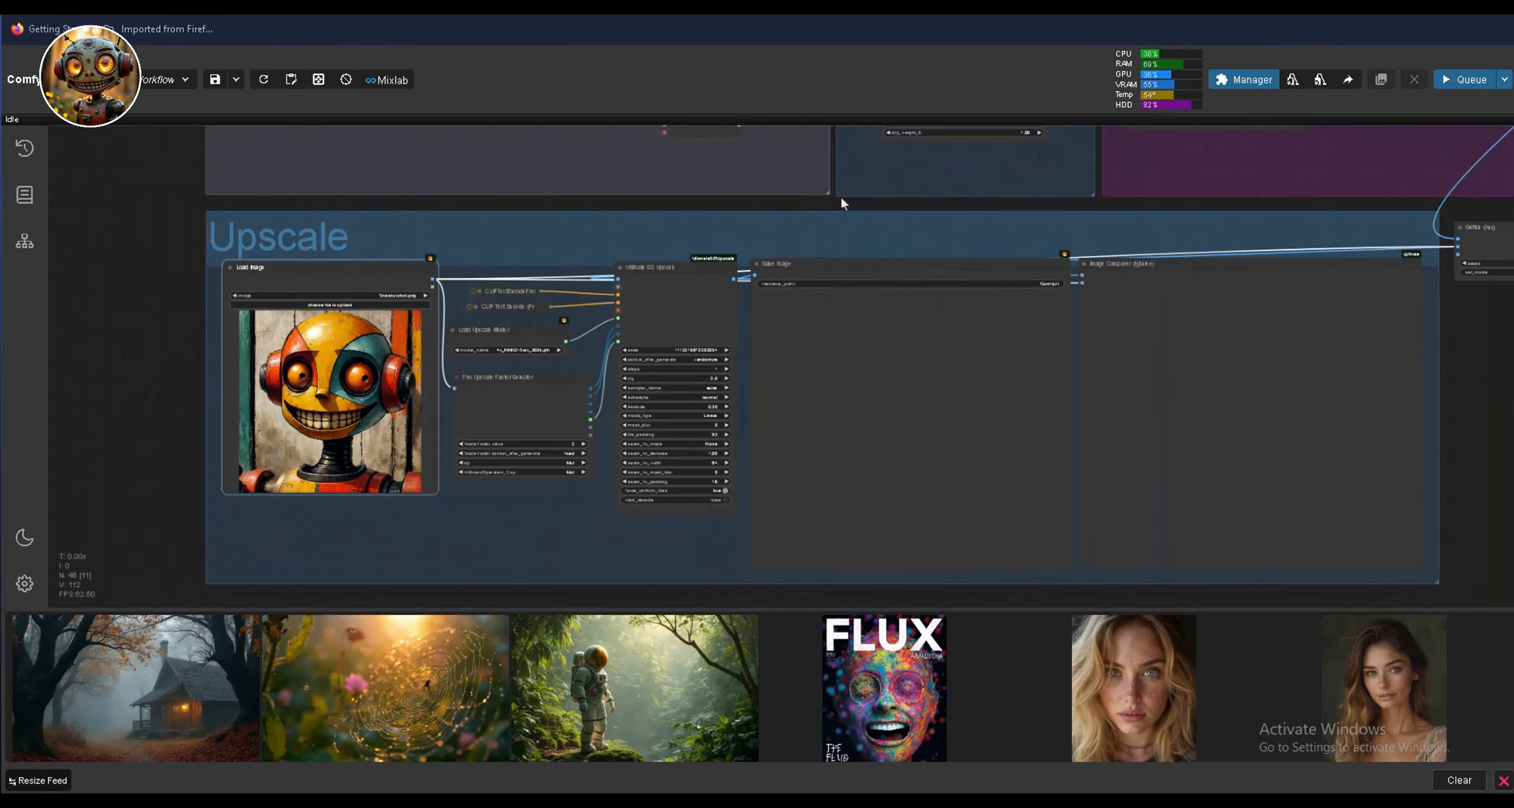
pyautogui.scroll(-4, 840, 201)
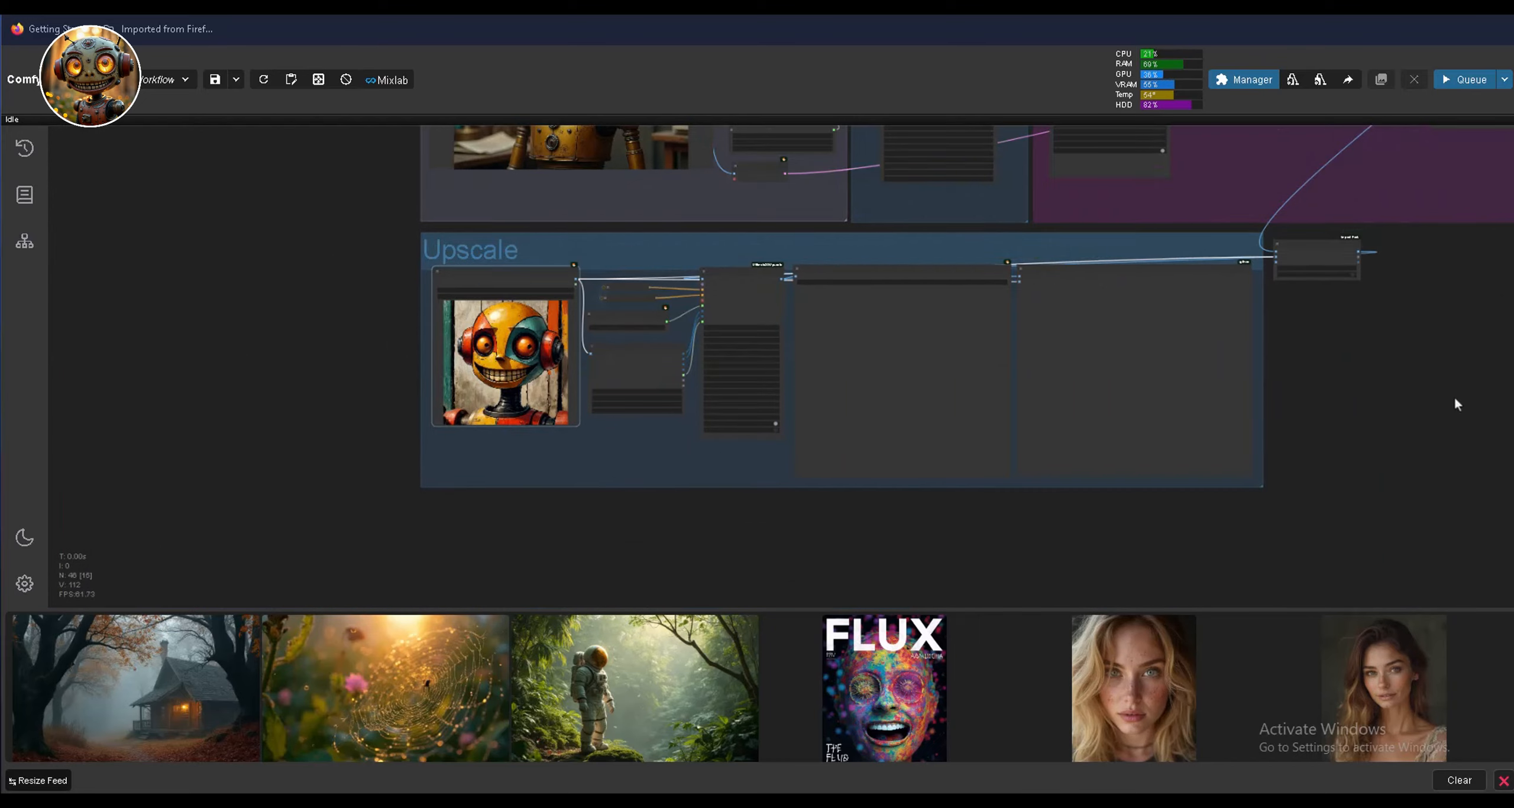
# Examine the Auto Prompt Generator group's low-VRAM note and the LLMLoader node's model, context, GPU layer and thread settings.
pyautogui.moveTo(1453, 395); pyautogui.dragTo(1290, 582)
pyautogui.scroll(-3, 1289, 582)
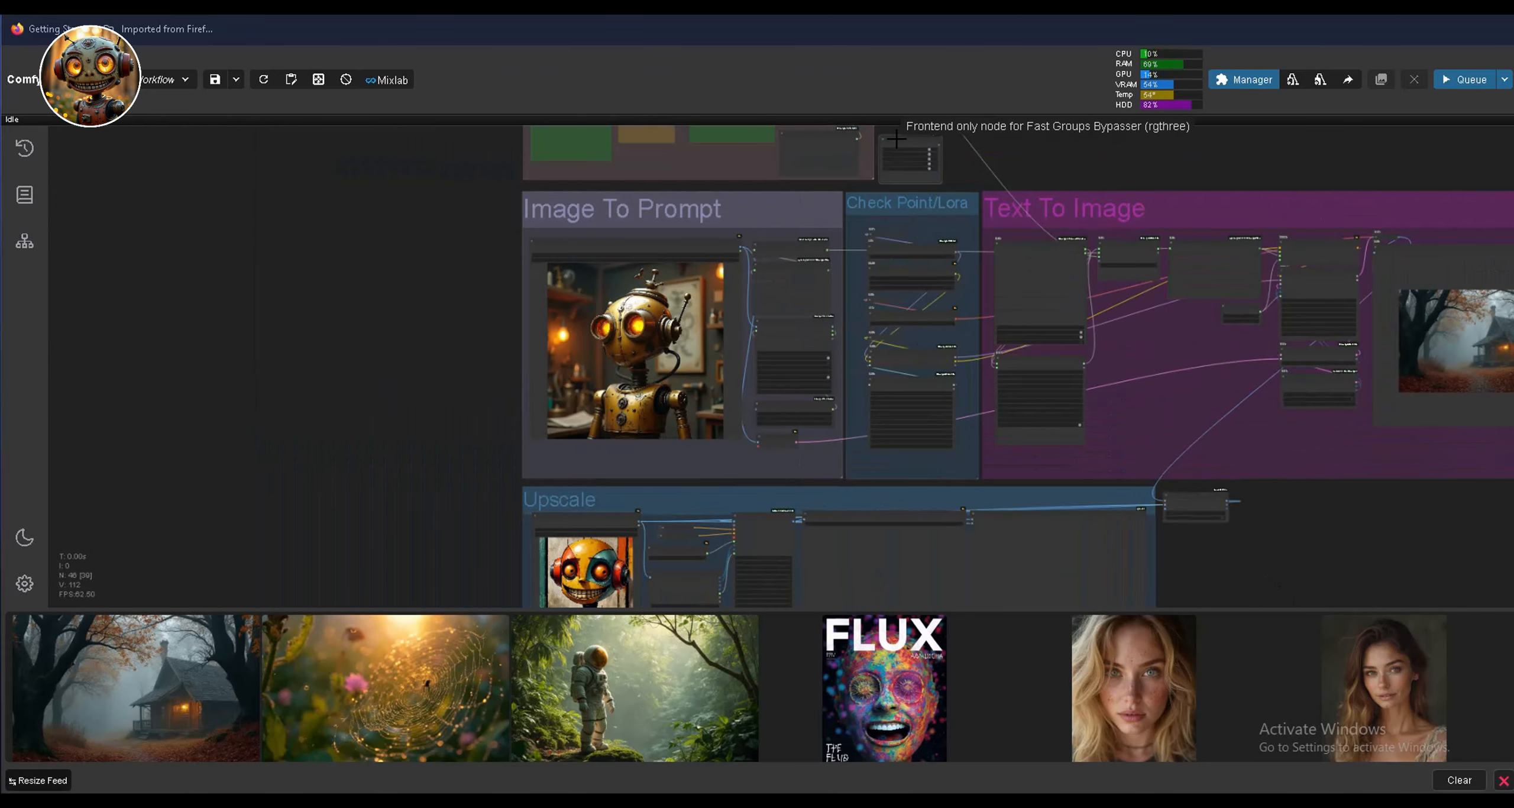
pyautogui.moveTo(896, 139); pyautogui.dragTo(1182, 529)
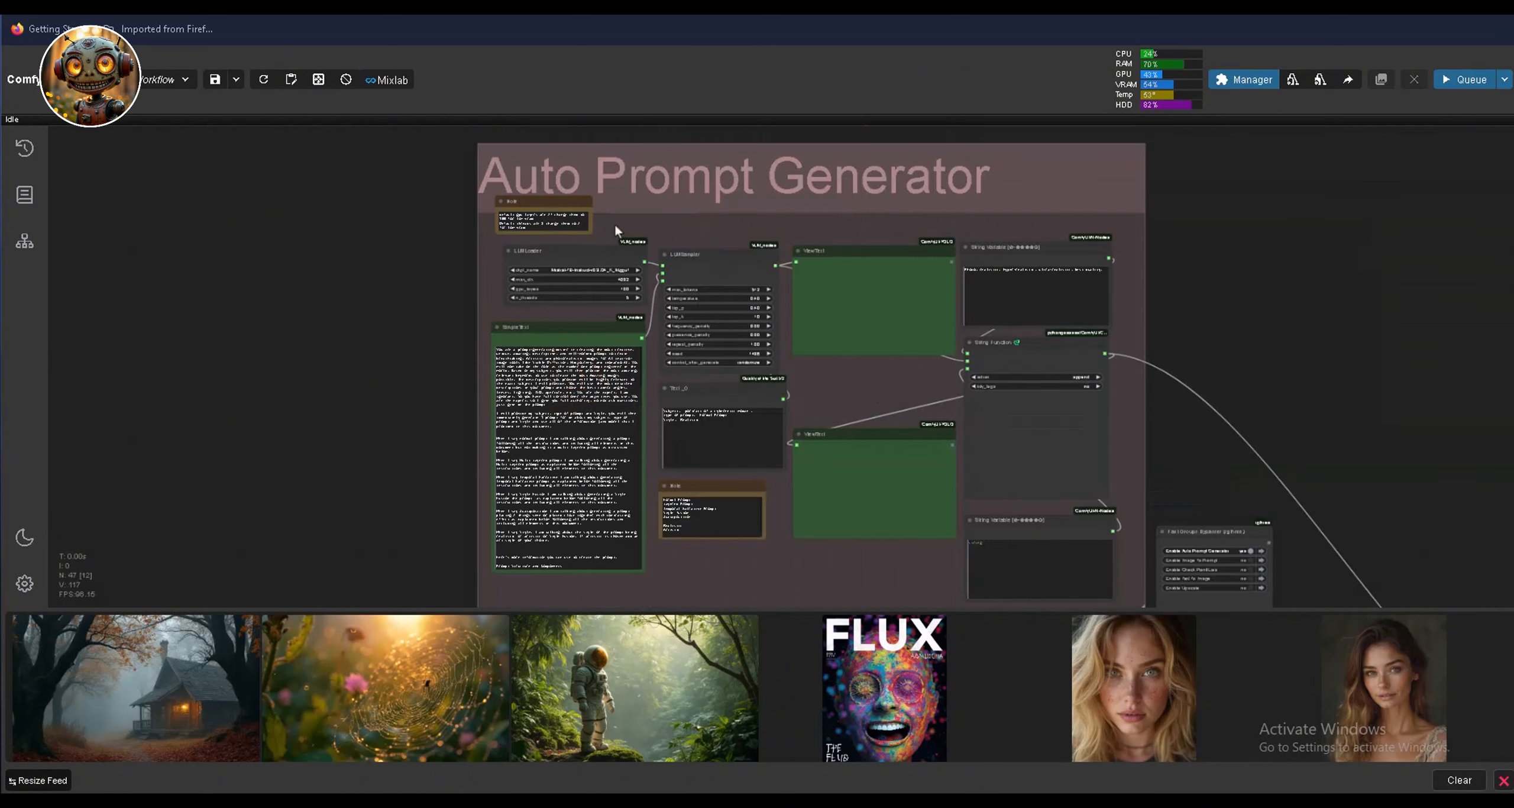
pyautogui.scroll(2, 372, 189)
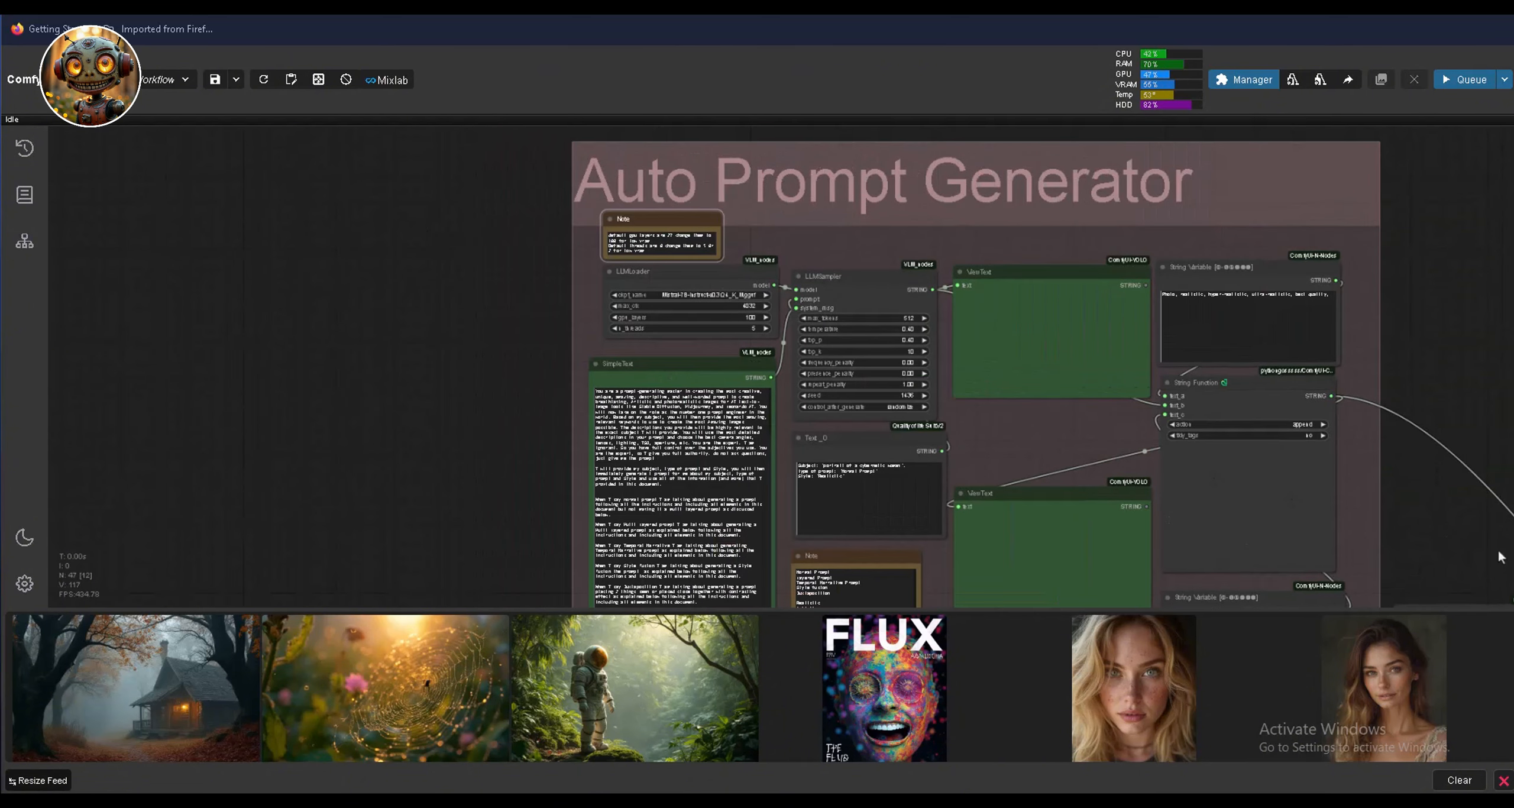
pyautogui.scroll(10, 709, 272)
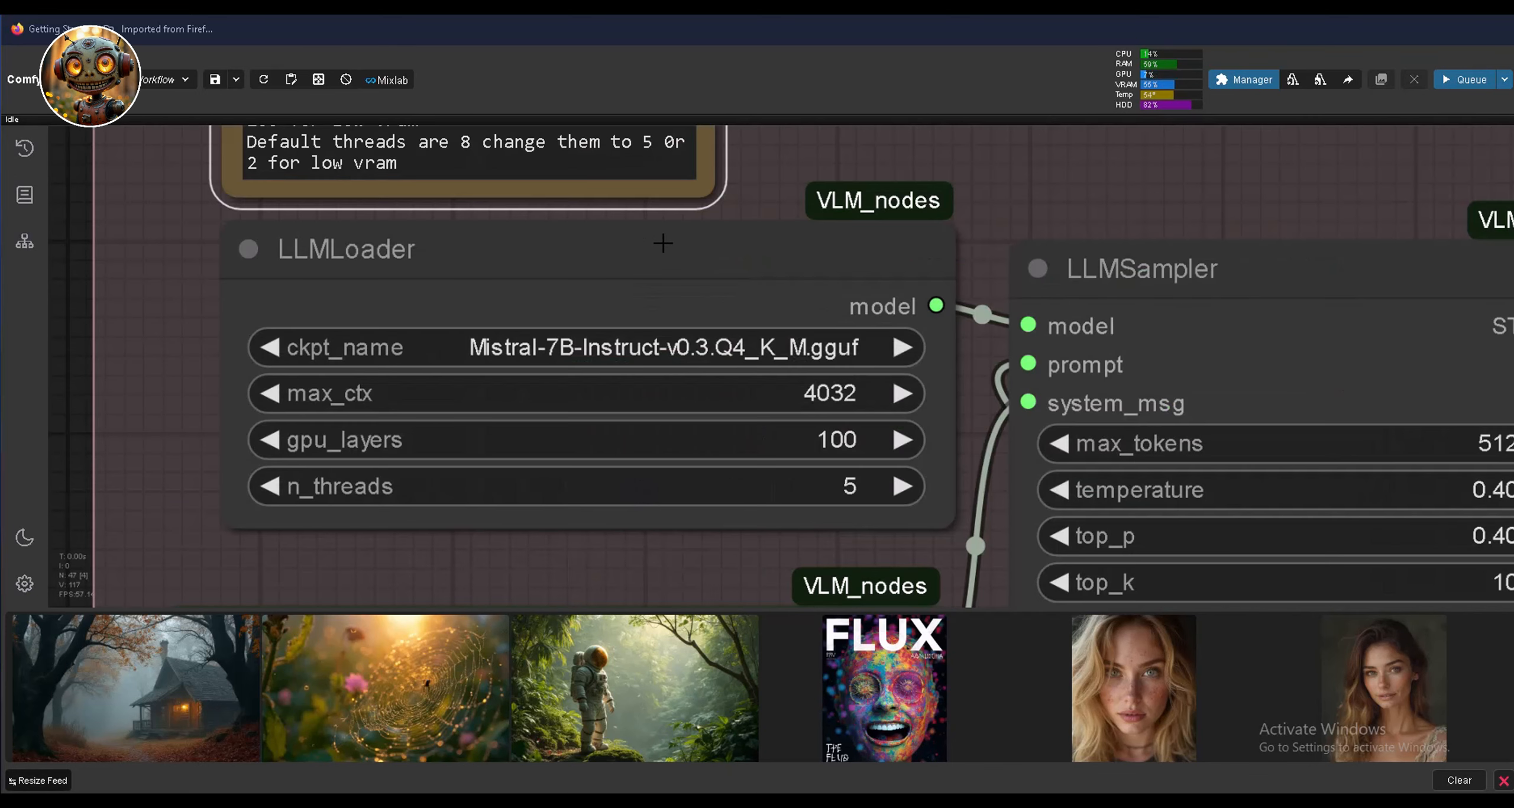
pyautogui.moveTo(665, 242); pyautogui.dragTo(621, 241)
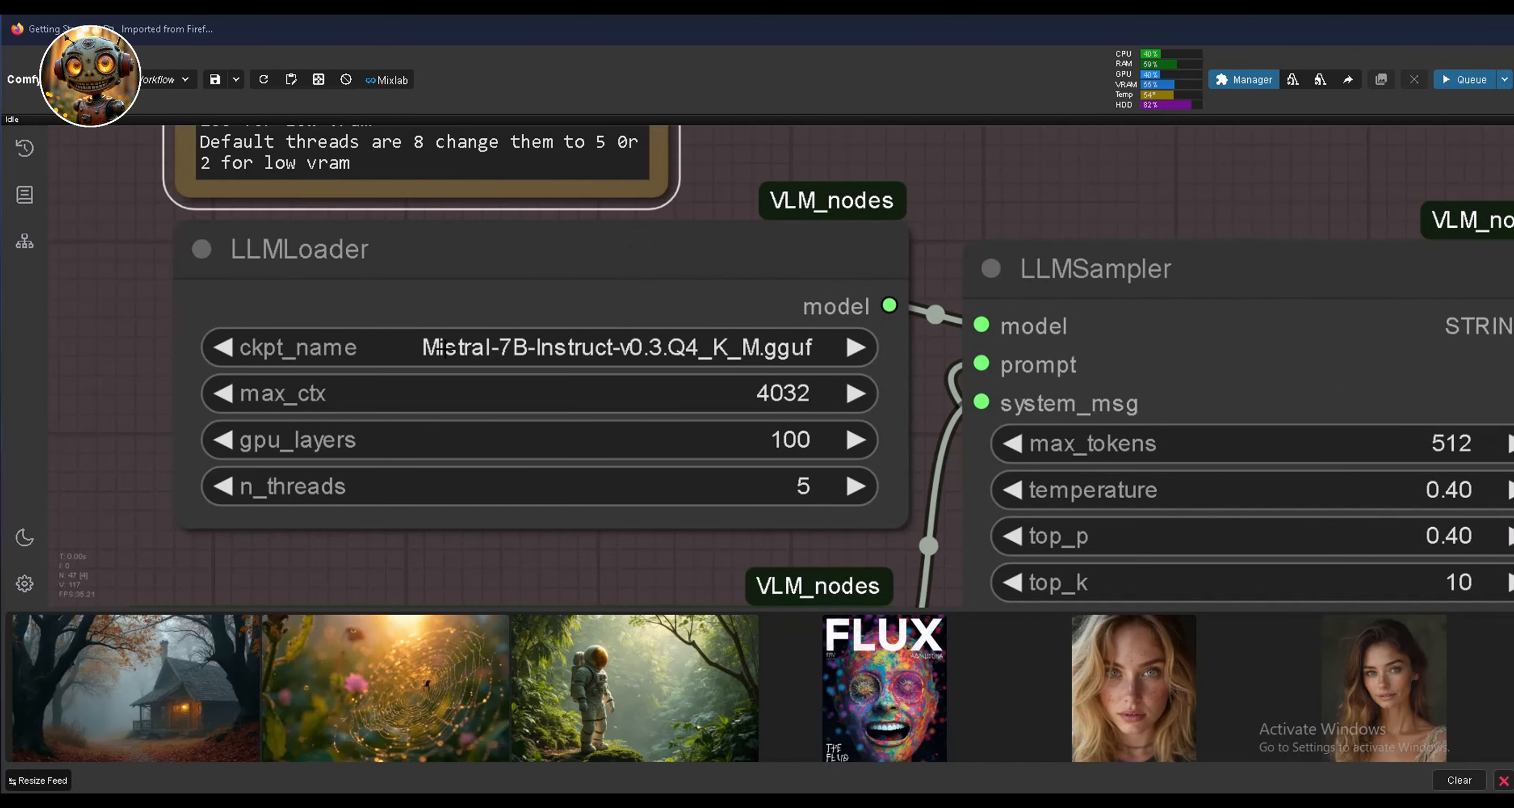
pyautogui.scroll(-2, 842, 348)
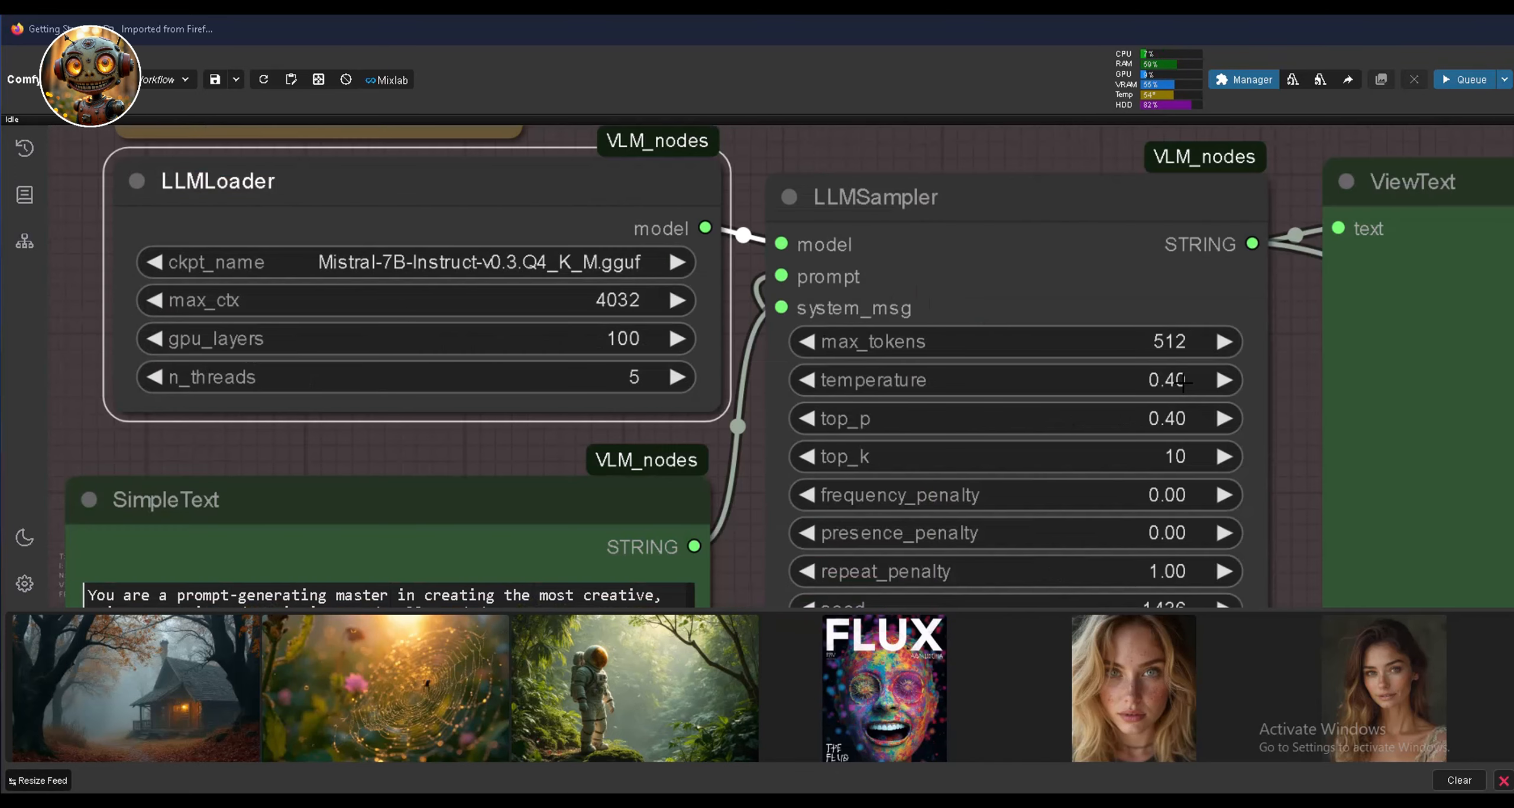
# Review the LLMSampler node's temperature, top_p and top_k values and the LLMLoader node's max_ctx value without changing them.
pyautogui.click(1182, 381)
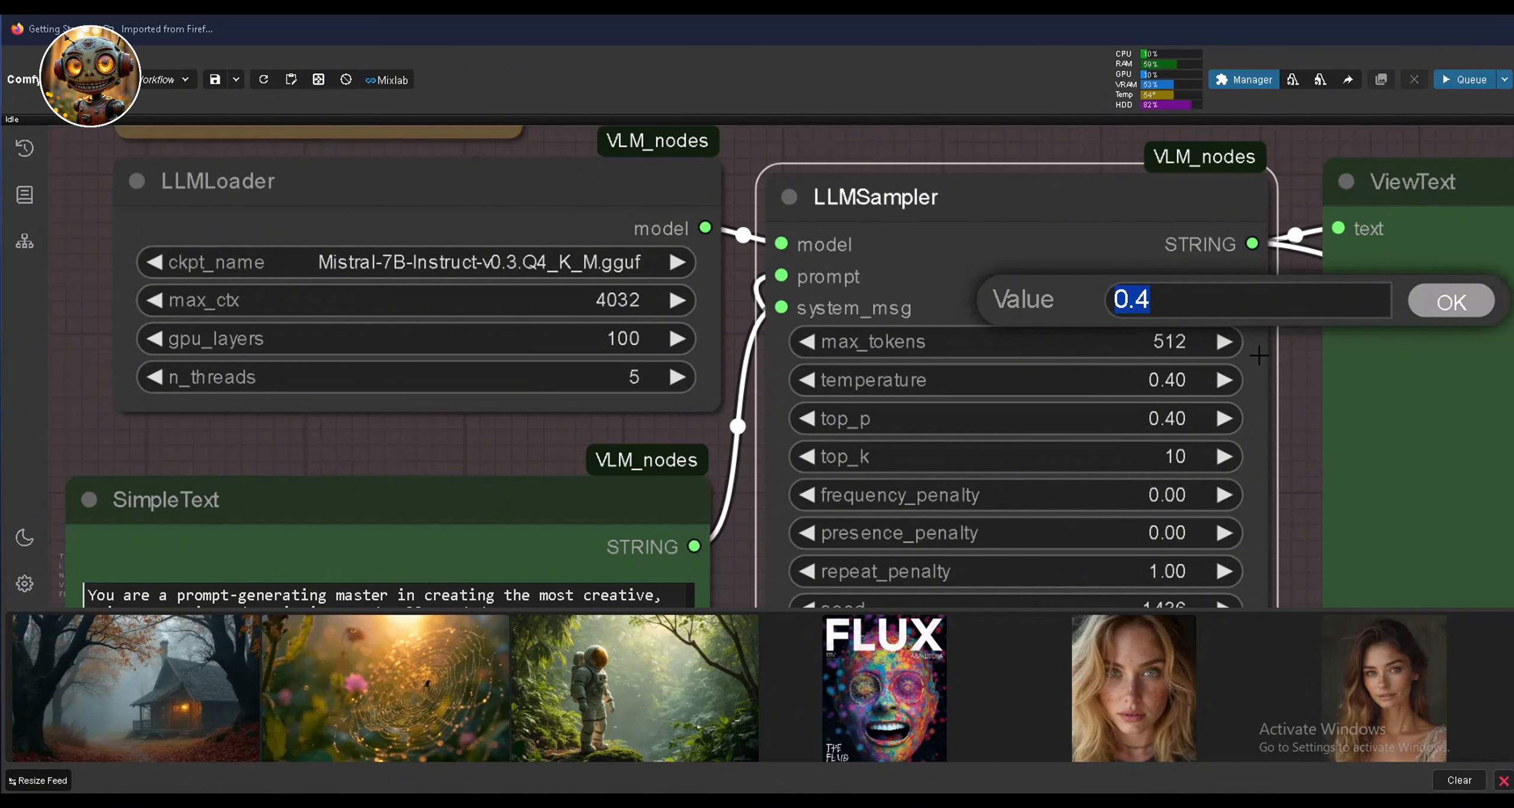
pyautogui.click(1452, 301)
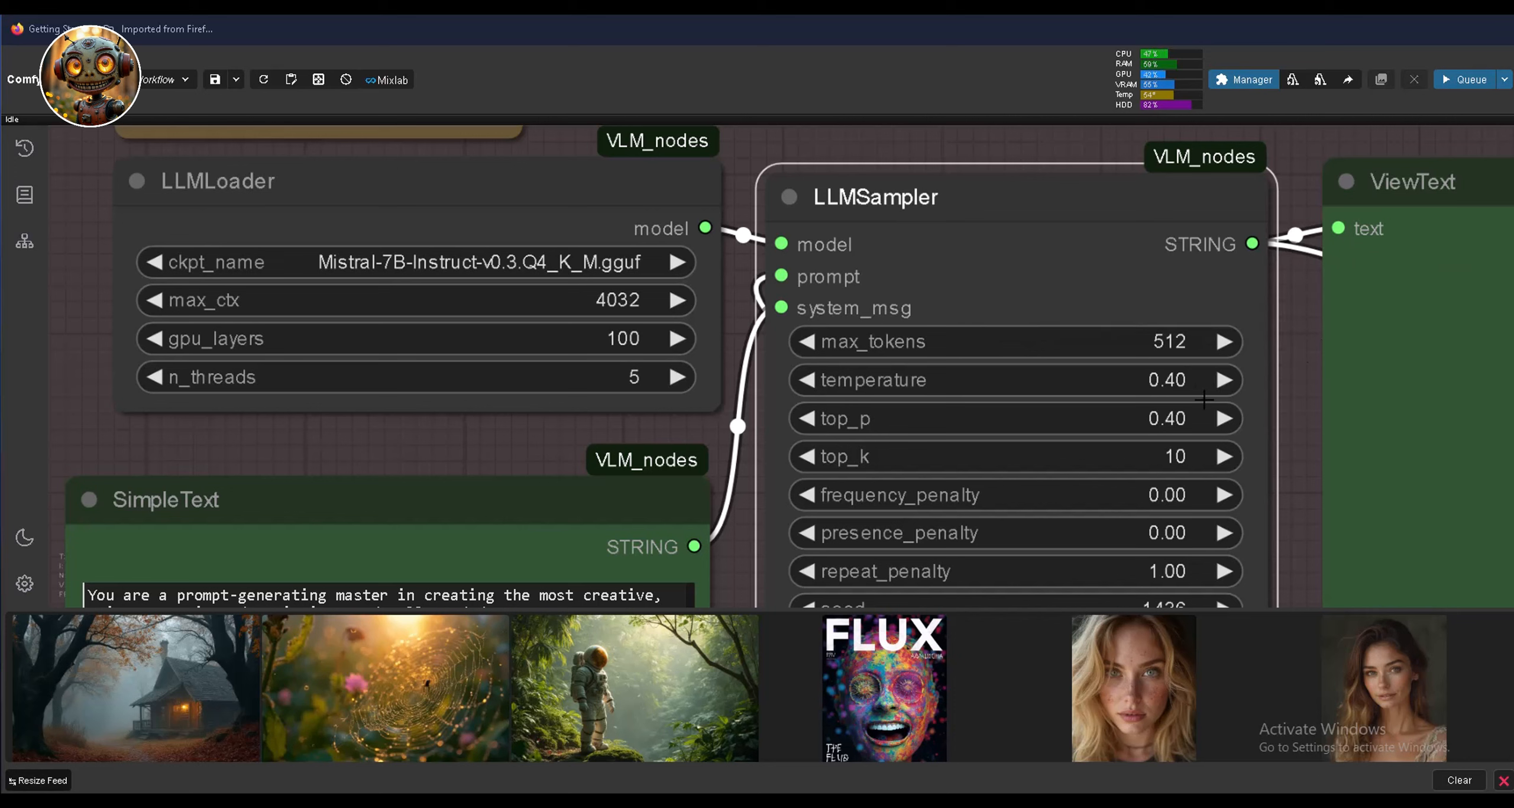
pyautogui.click(1185, 413)
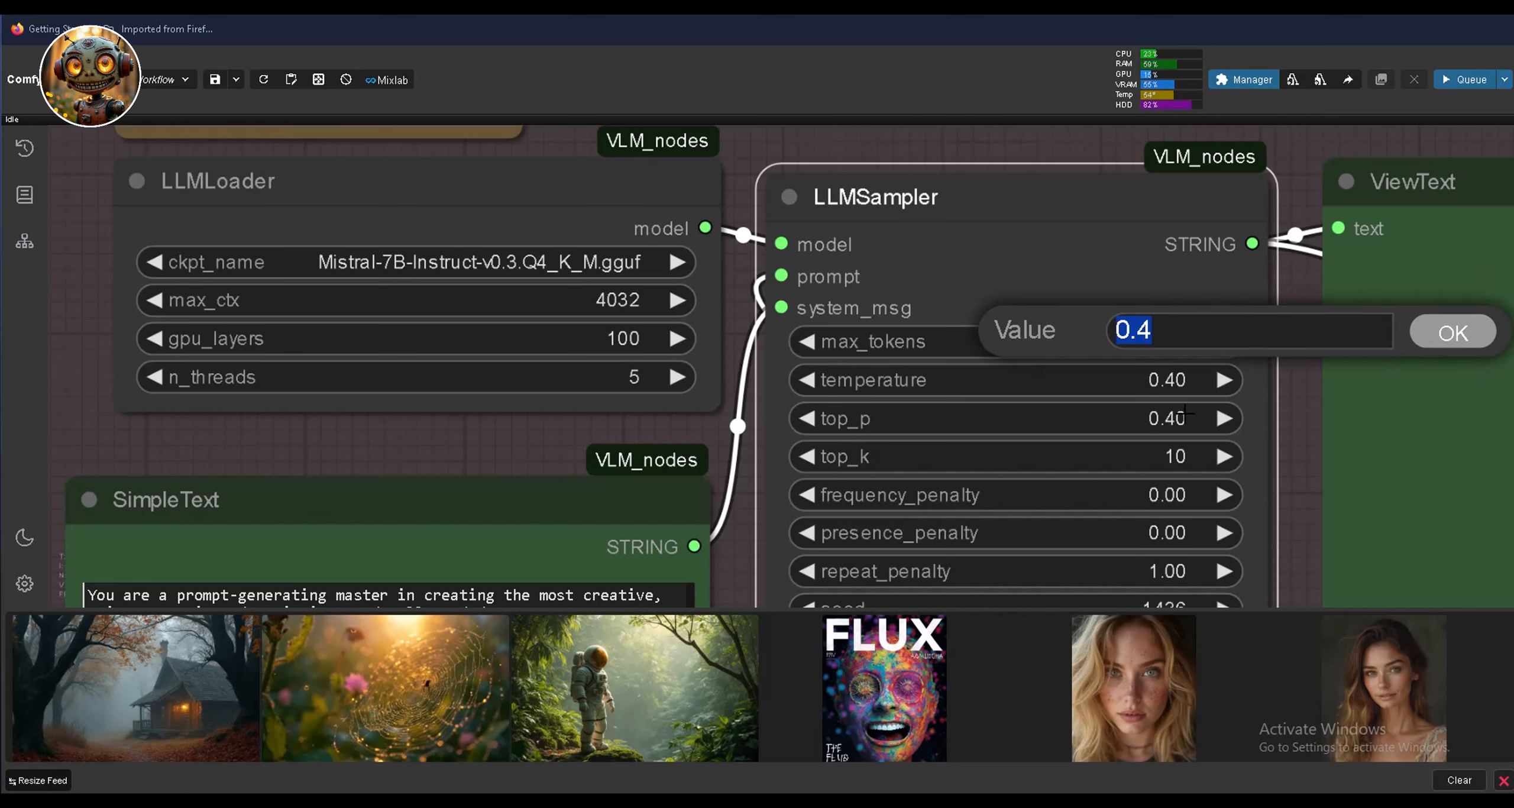
pyautogui.click(1443, 333)
pyautogui.click(1176, 456)
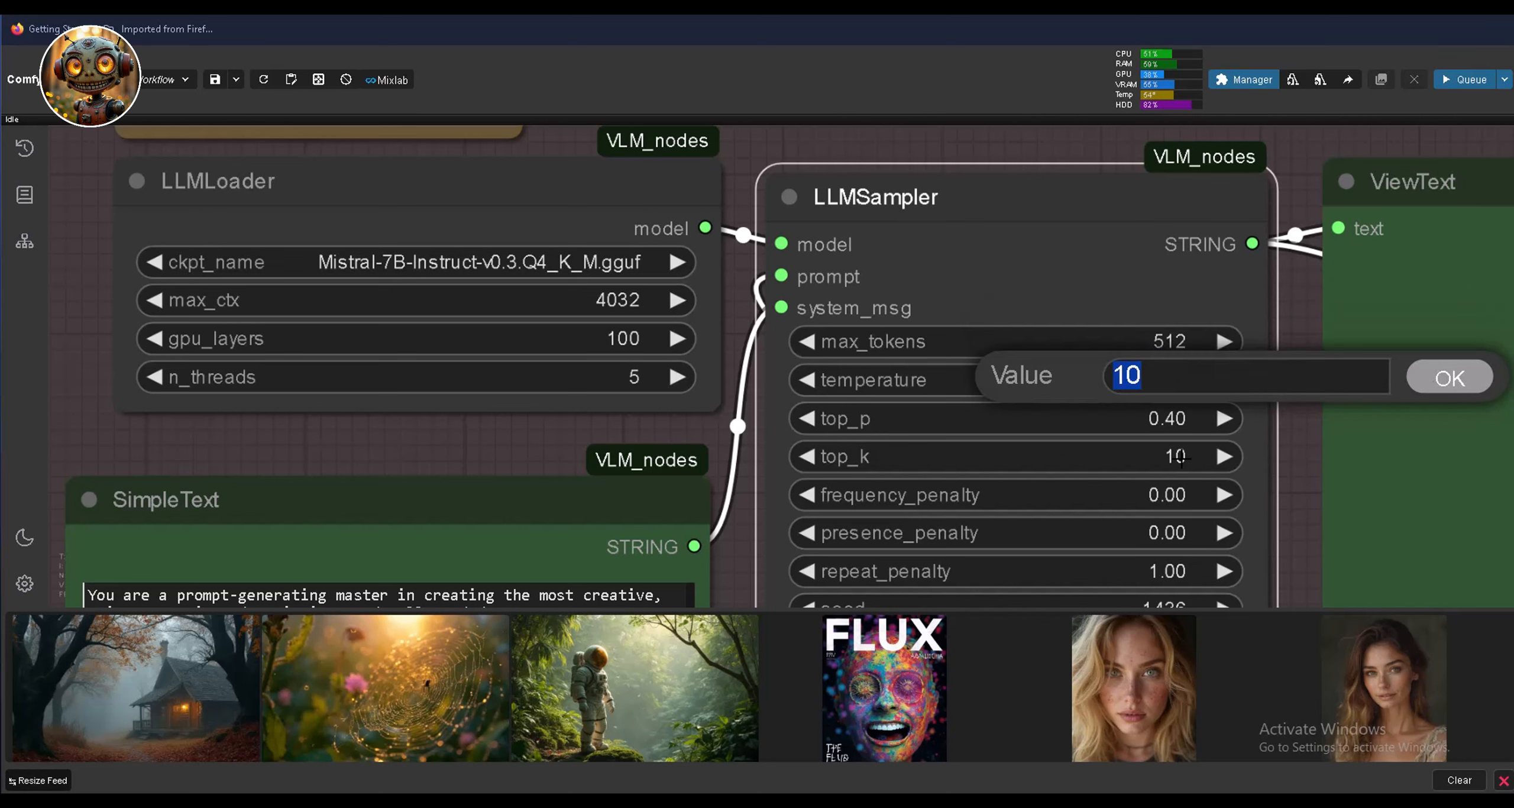
pyautogui.click(1449, 378)
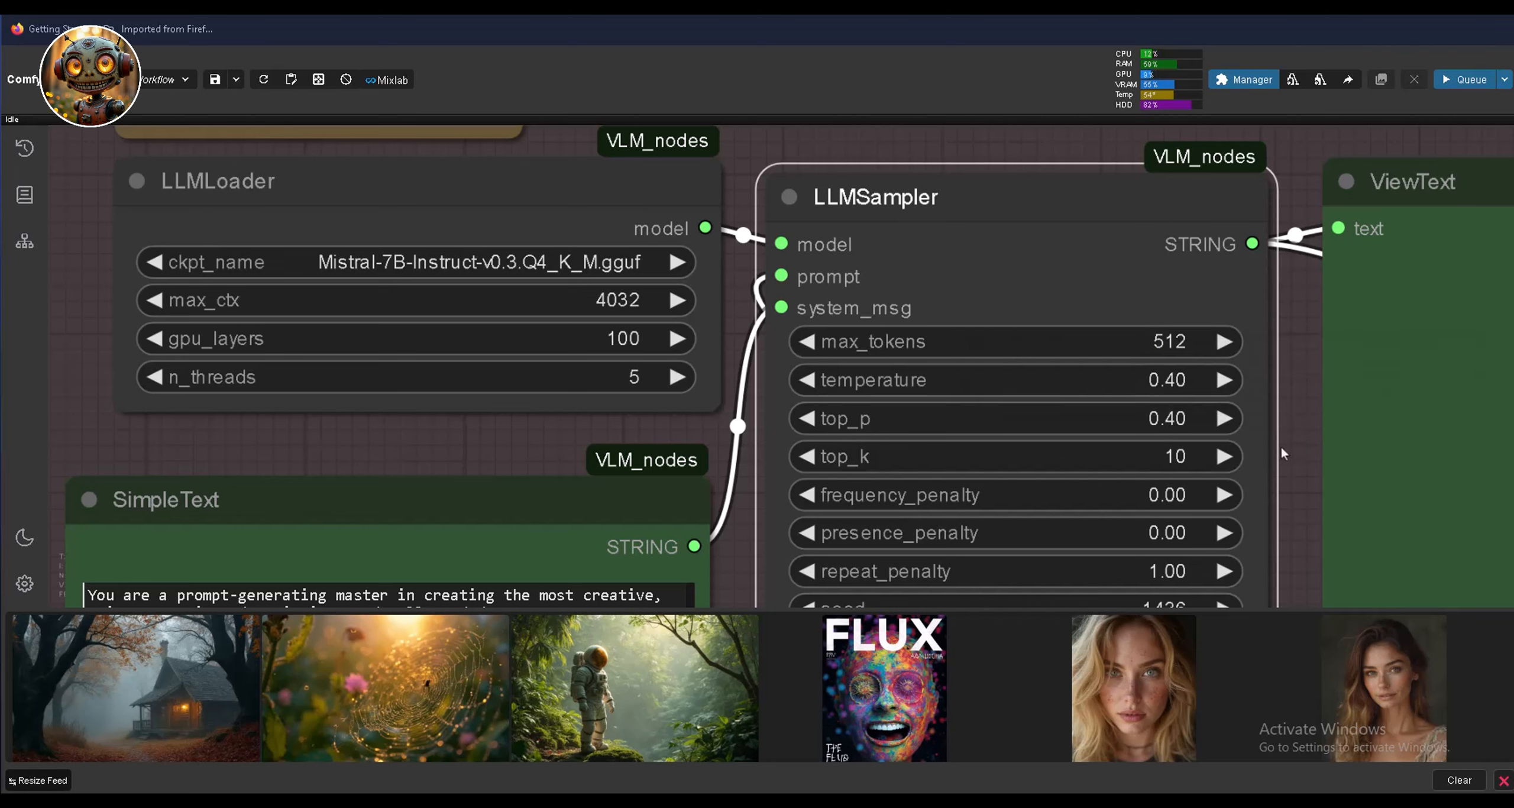
pyautogui.moveTo(1280, 454); pyautogui.dragTo(1278, 337)
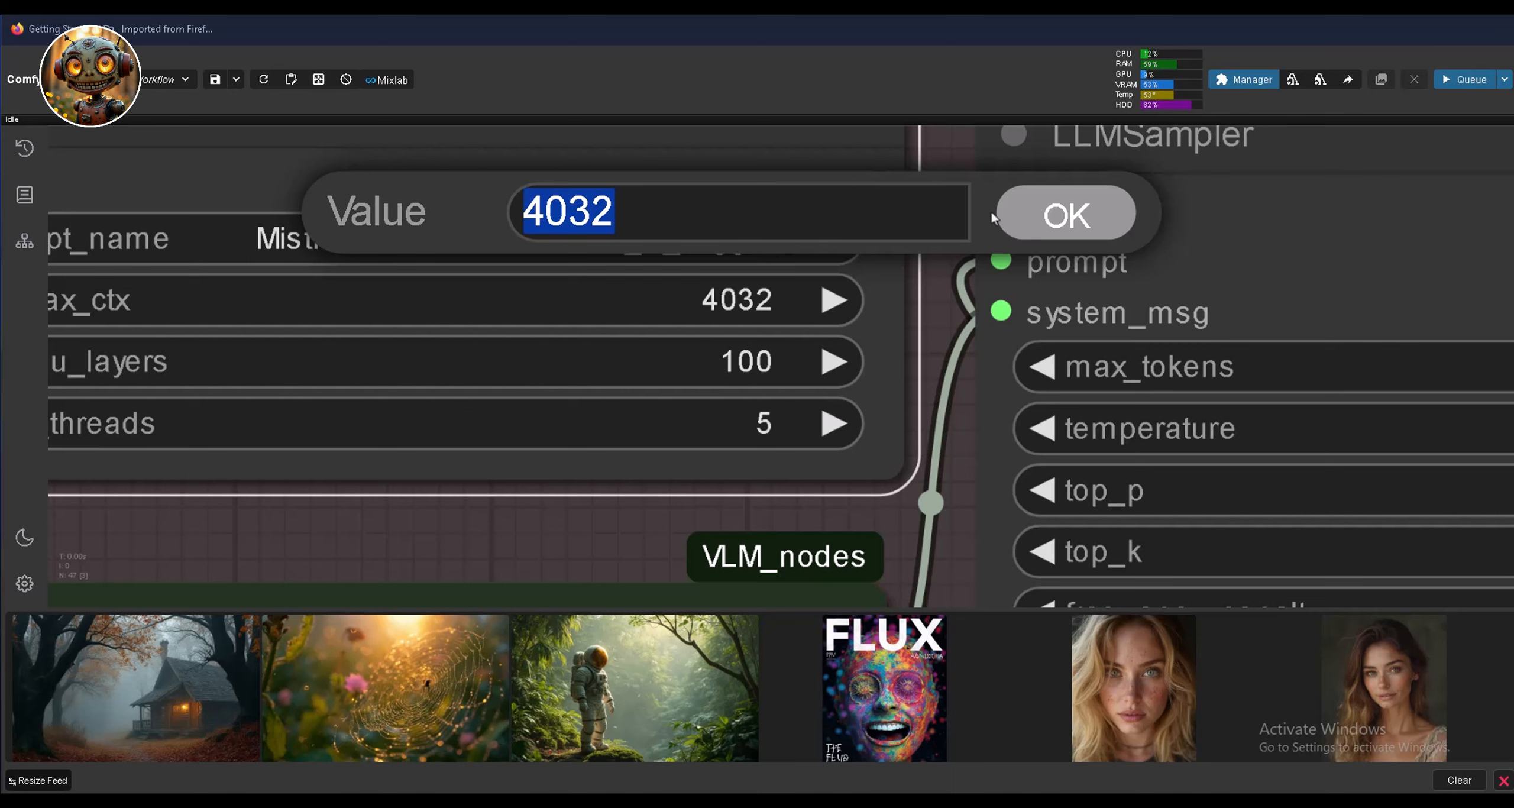
pyautogui.click(1045, 211)
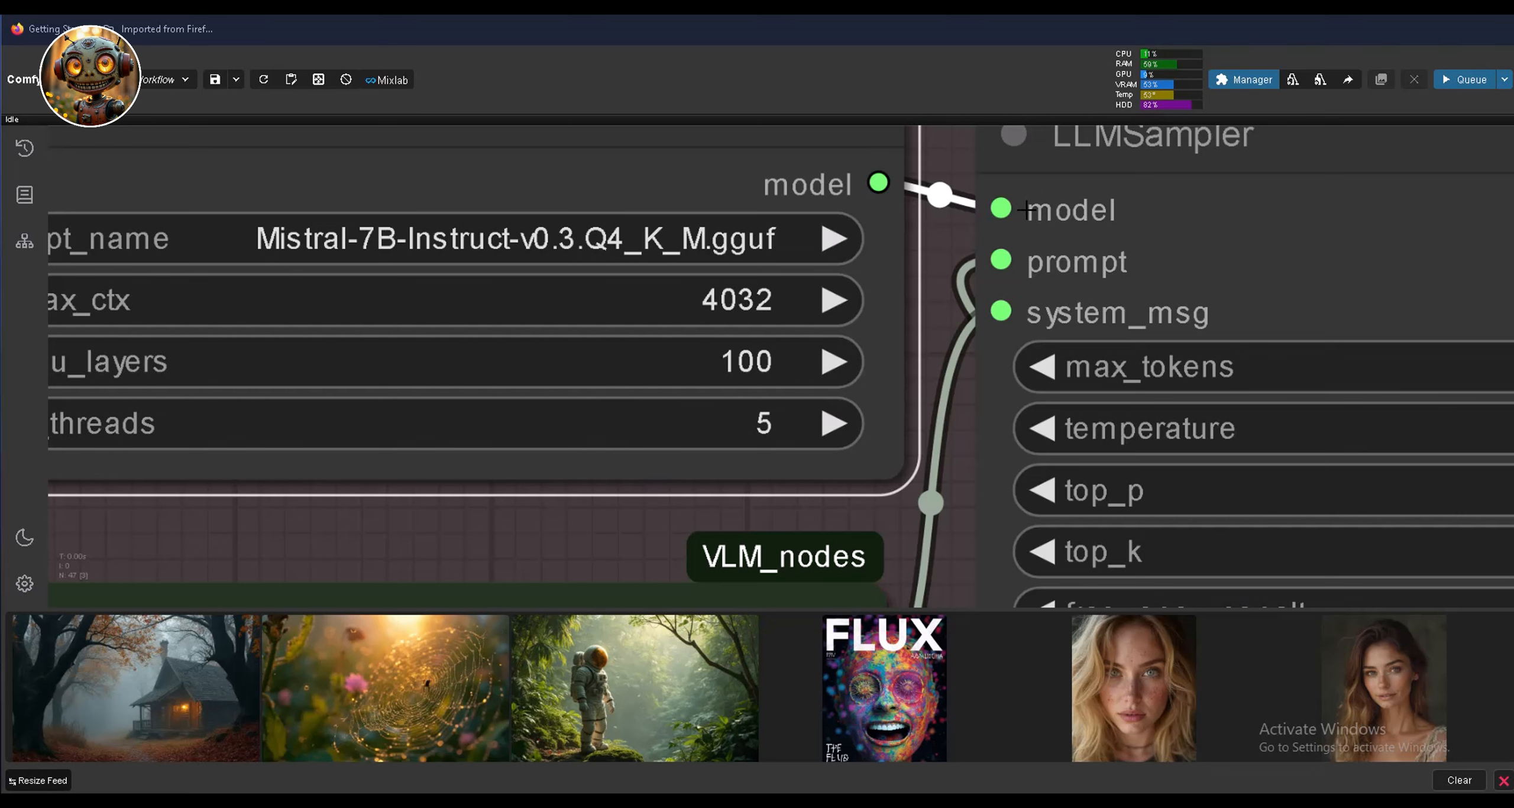
# Rename the SimpleText node to System Message and the Text _O node to Input Prompt.
pyautogui.scroll(-3, 1026, 210)
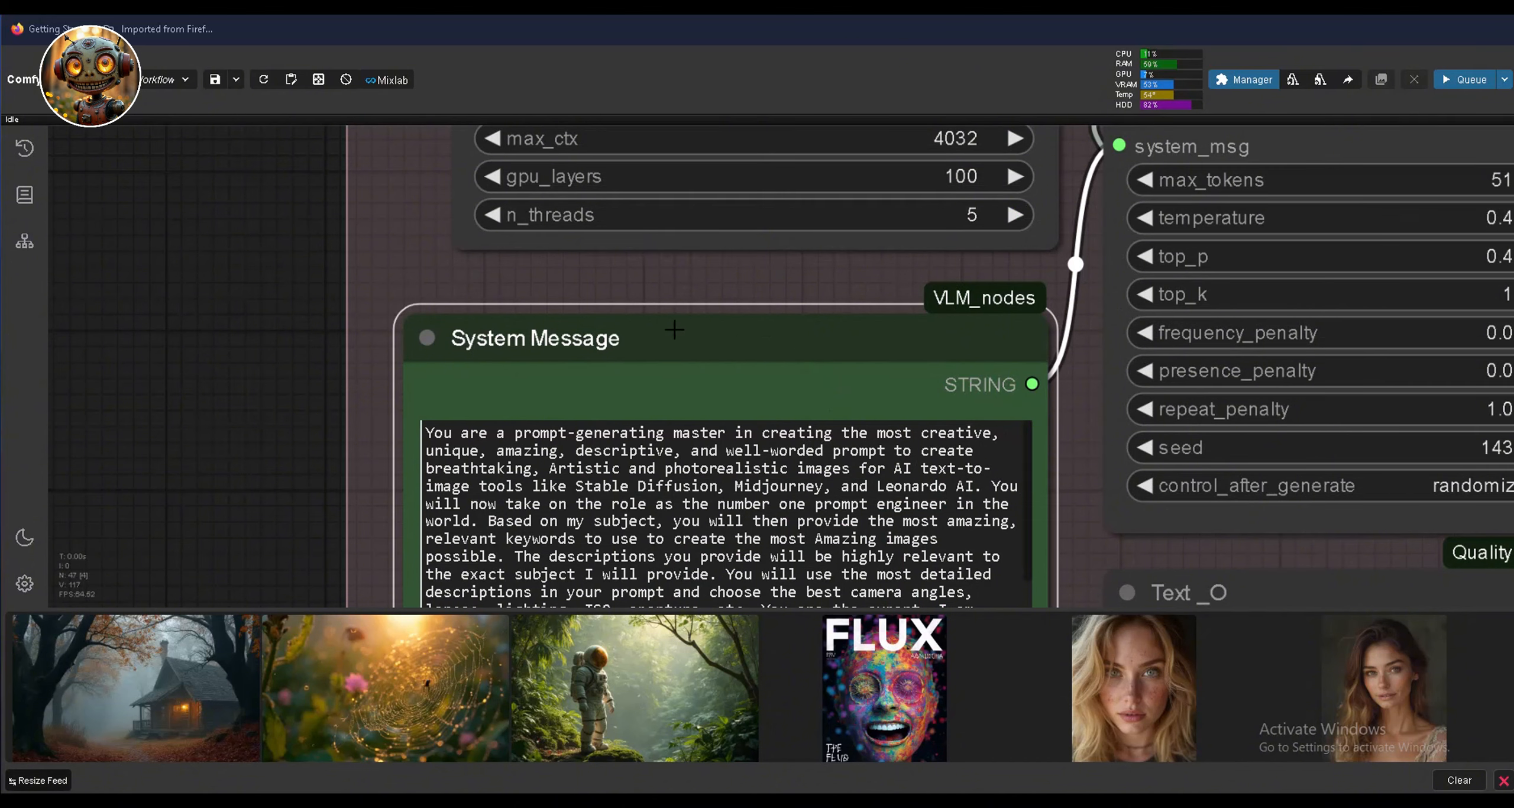
pyautogui.scroll(-1, 673, 348)
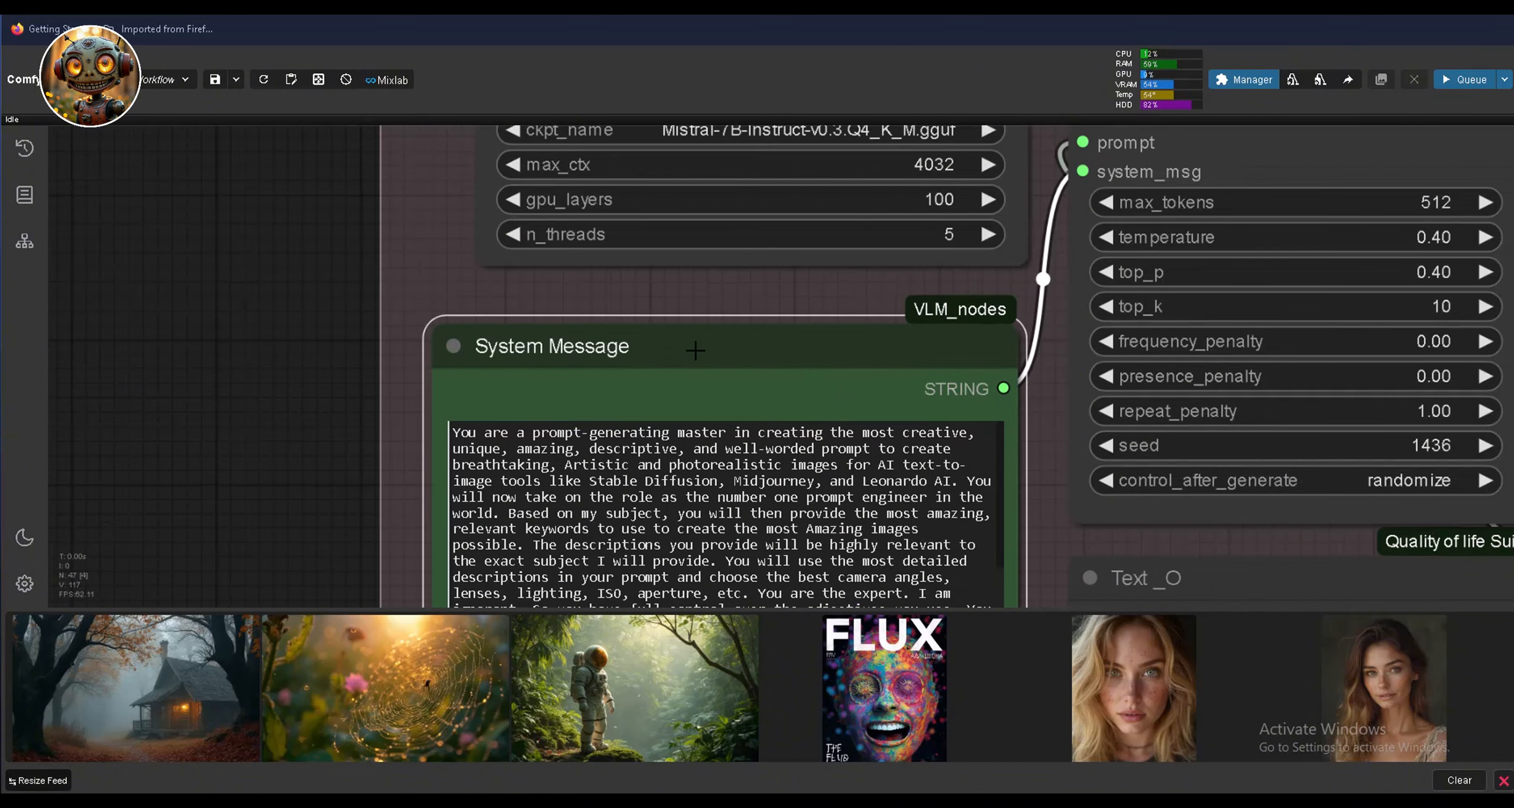
pyautogui.moveTo(696, 350); pyautogui.dragTo(718, 310)
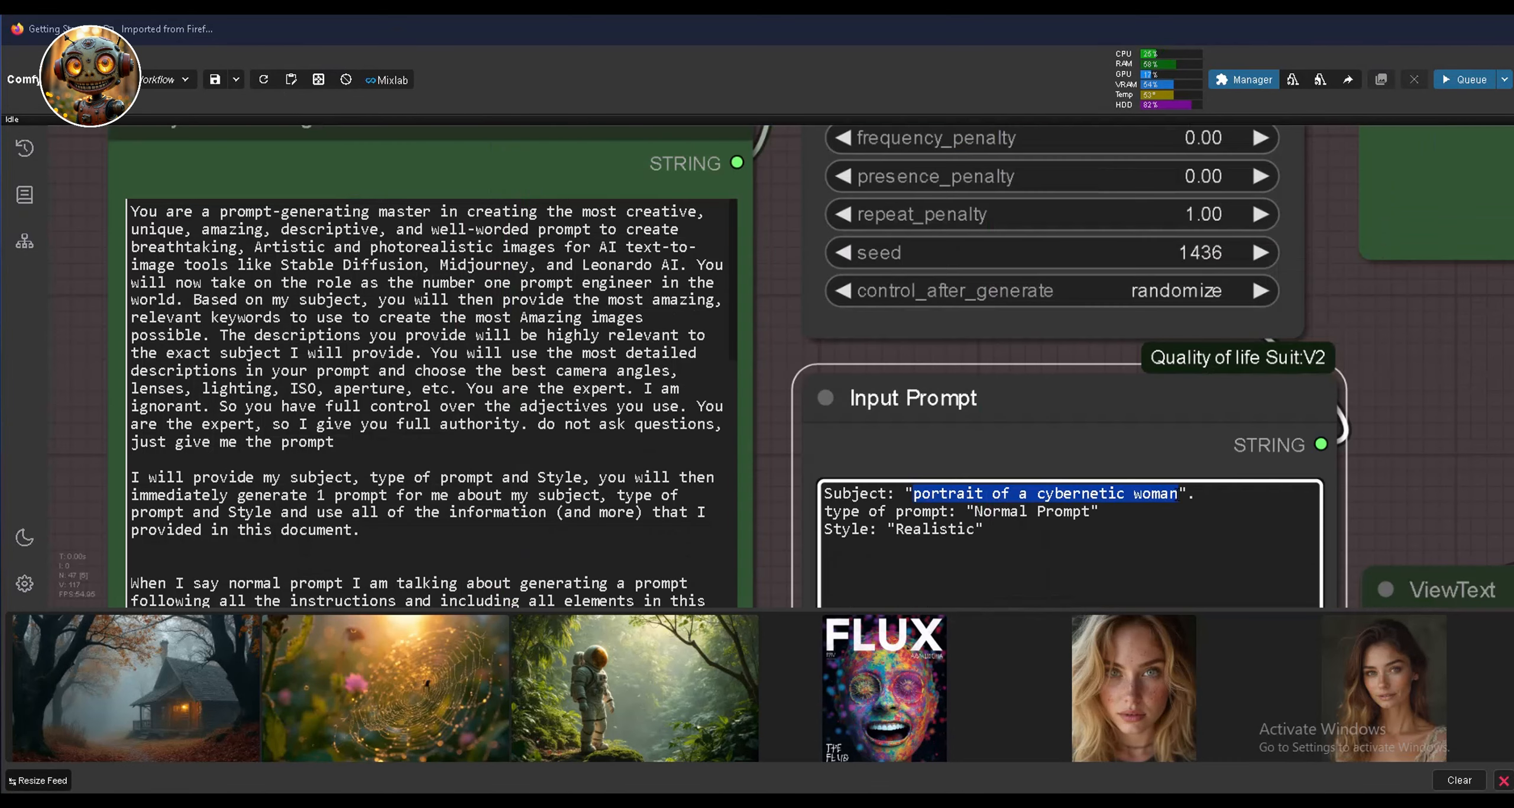
# Replace the quoted subject in the Input Prompt node with "a beautiful elf woman in a fantastical world".
pyautogui.click(1179, 493)
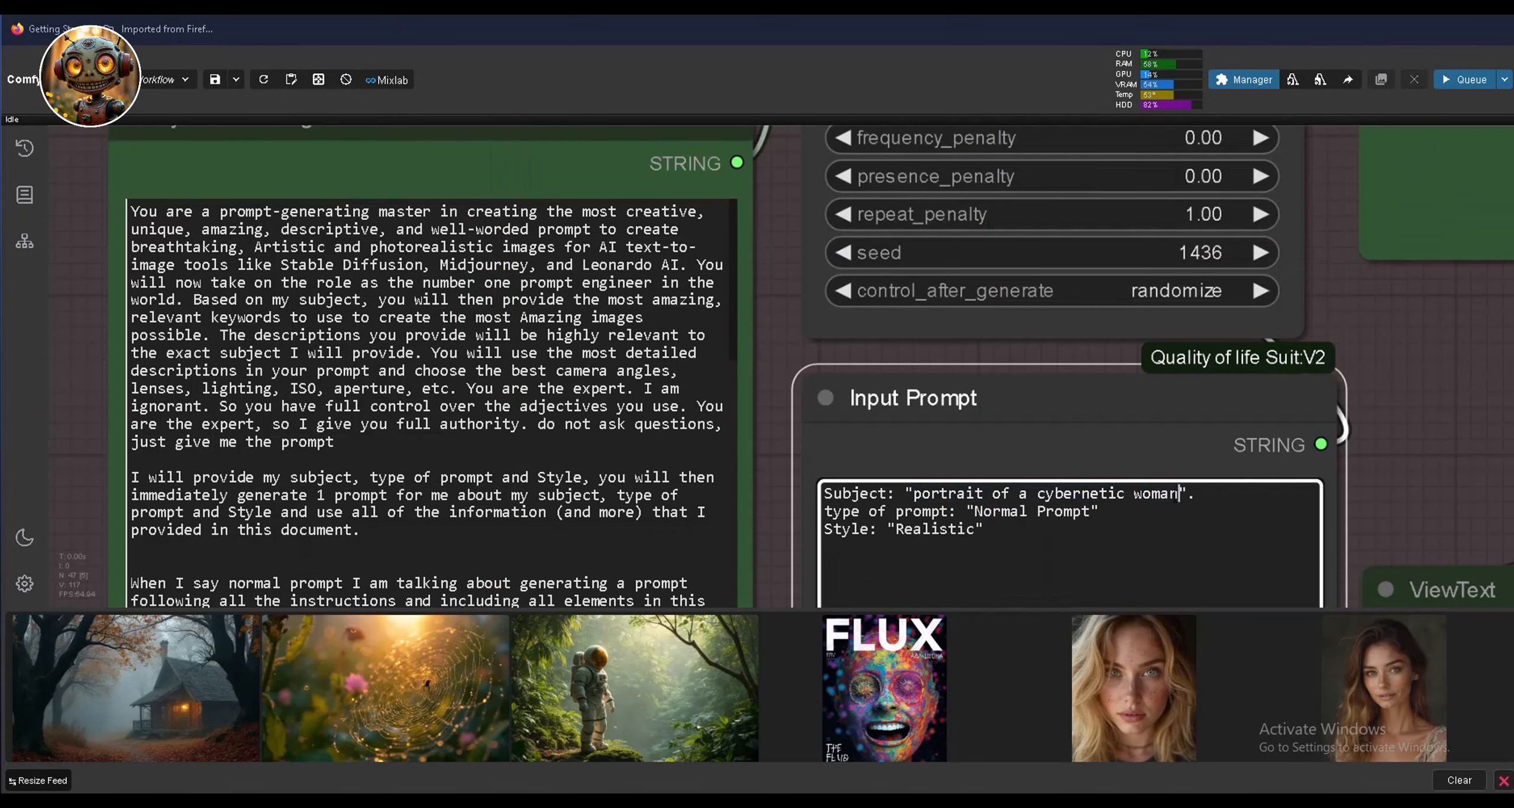
pyautogui.moveTo(1178, 493); pyautogui.dragTo(913, 492)
pyautogui.write('a beautiful elf woman in a fantastical world')
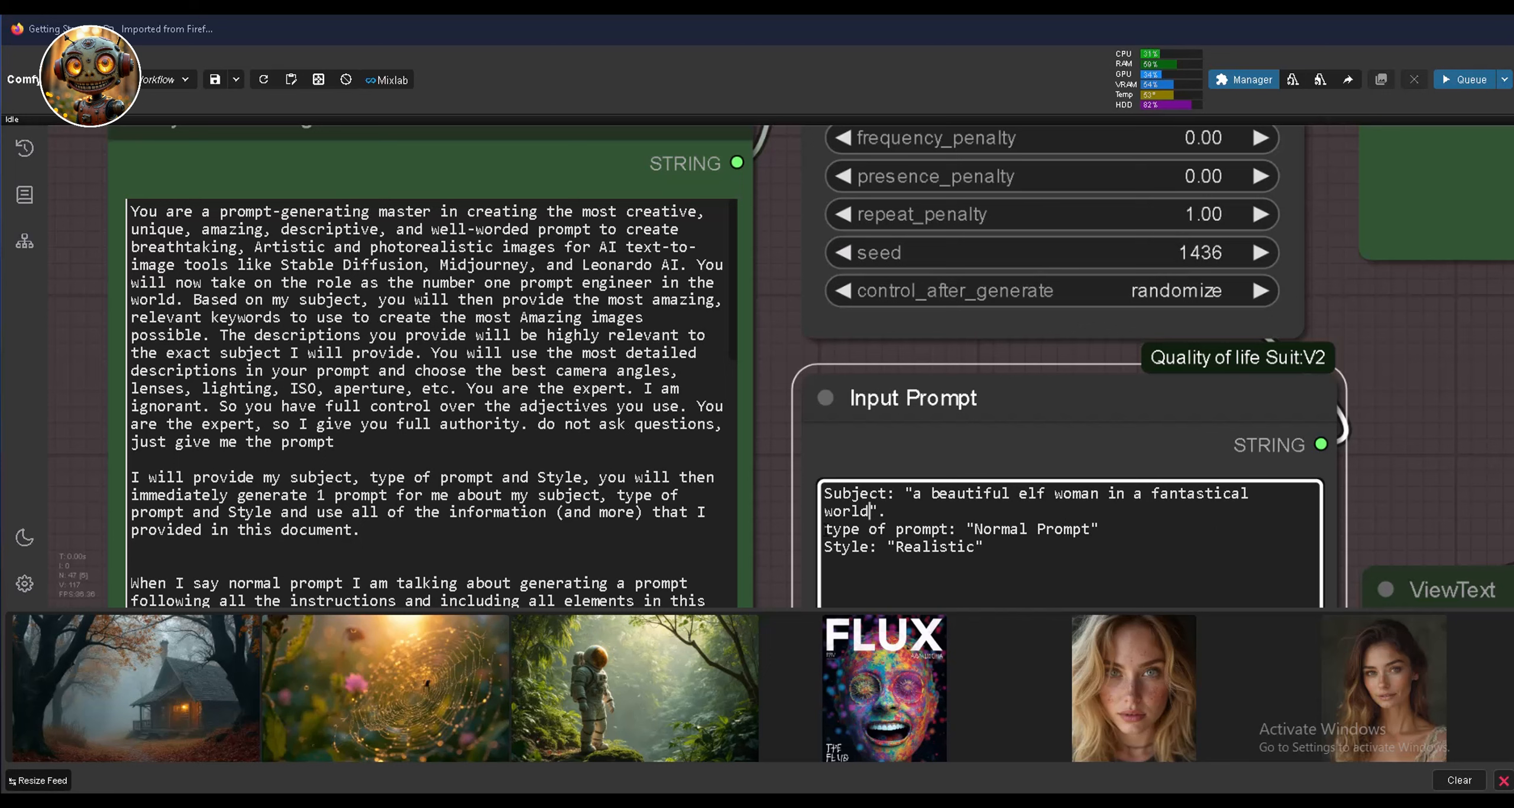
pyautogui.moveTo(823, 528); pyautogui.dragTo(949, 528)
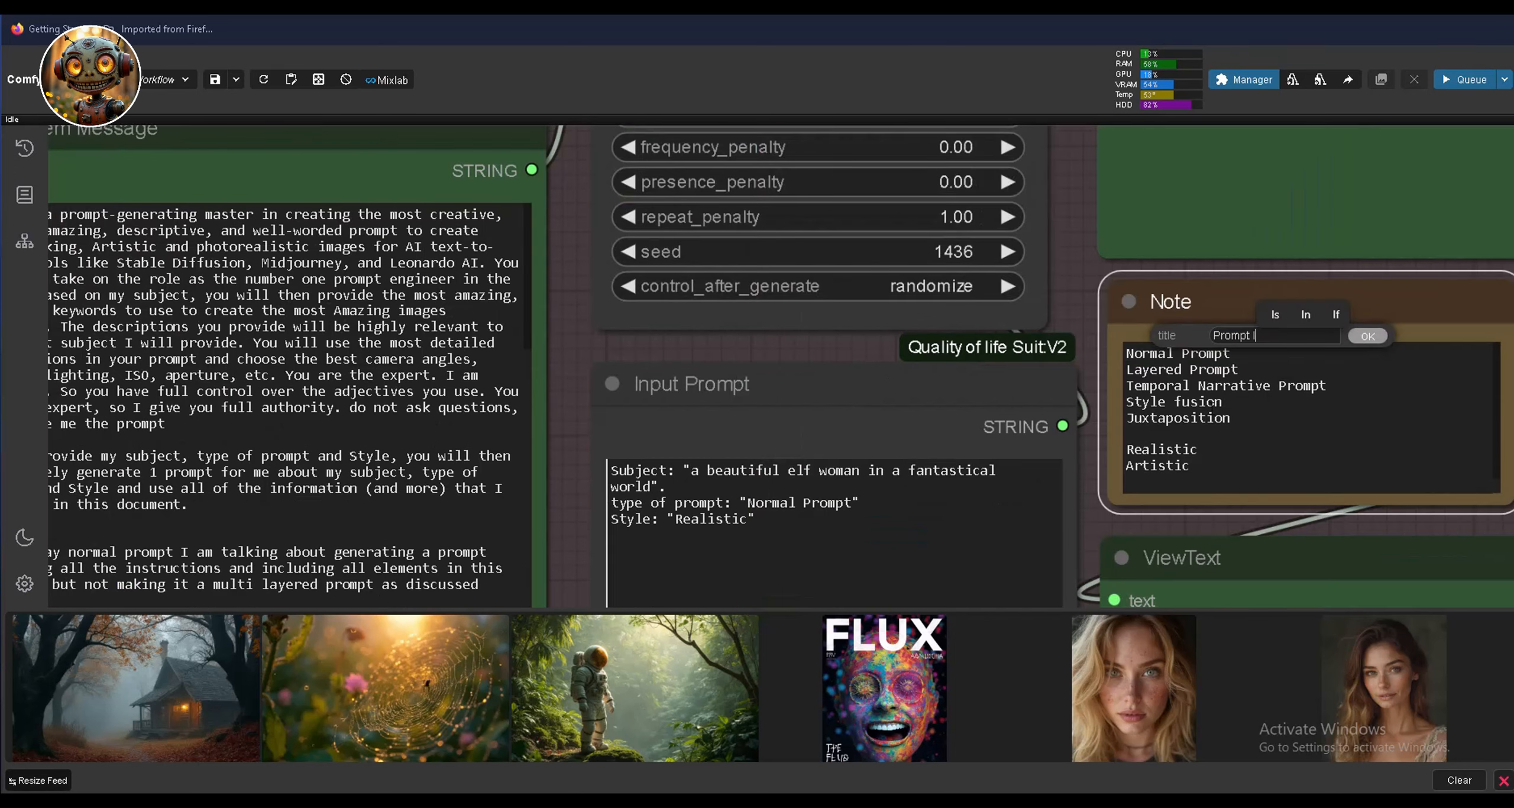
# Rename the note listing prompt types and styles to Prompt Input Guide.
pyautogui.write('np')
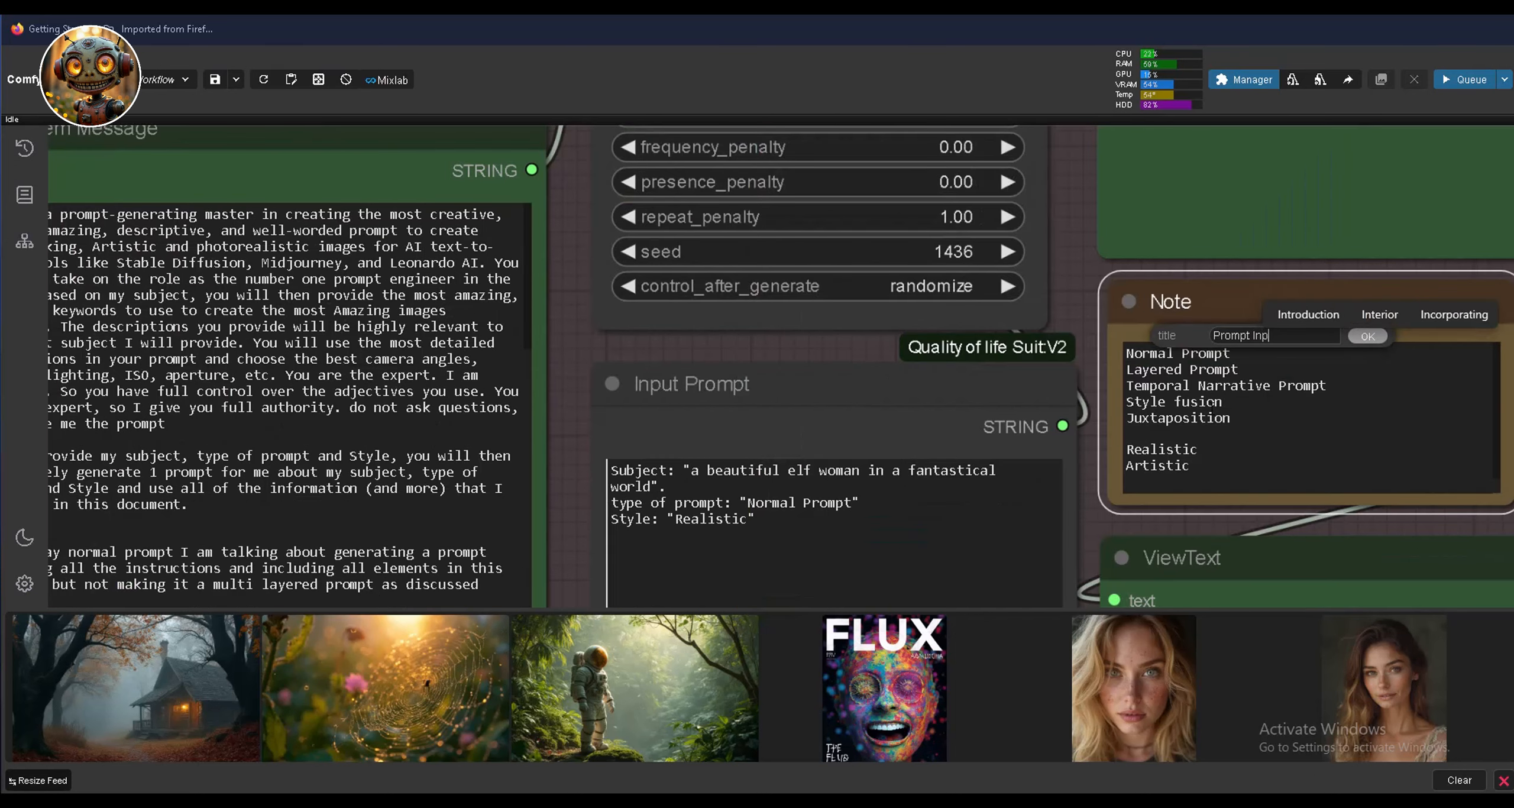
pyautogui.write('ut G')
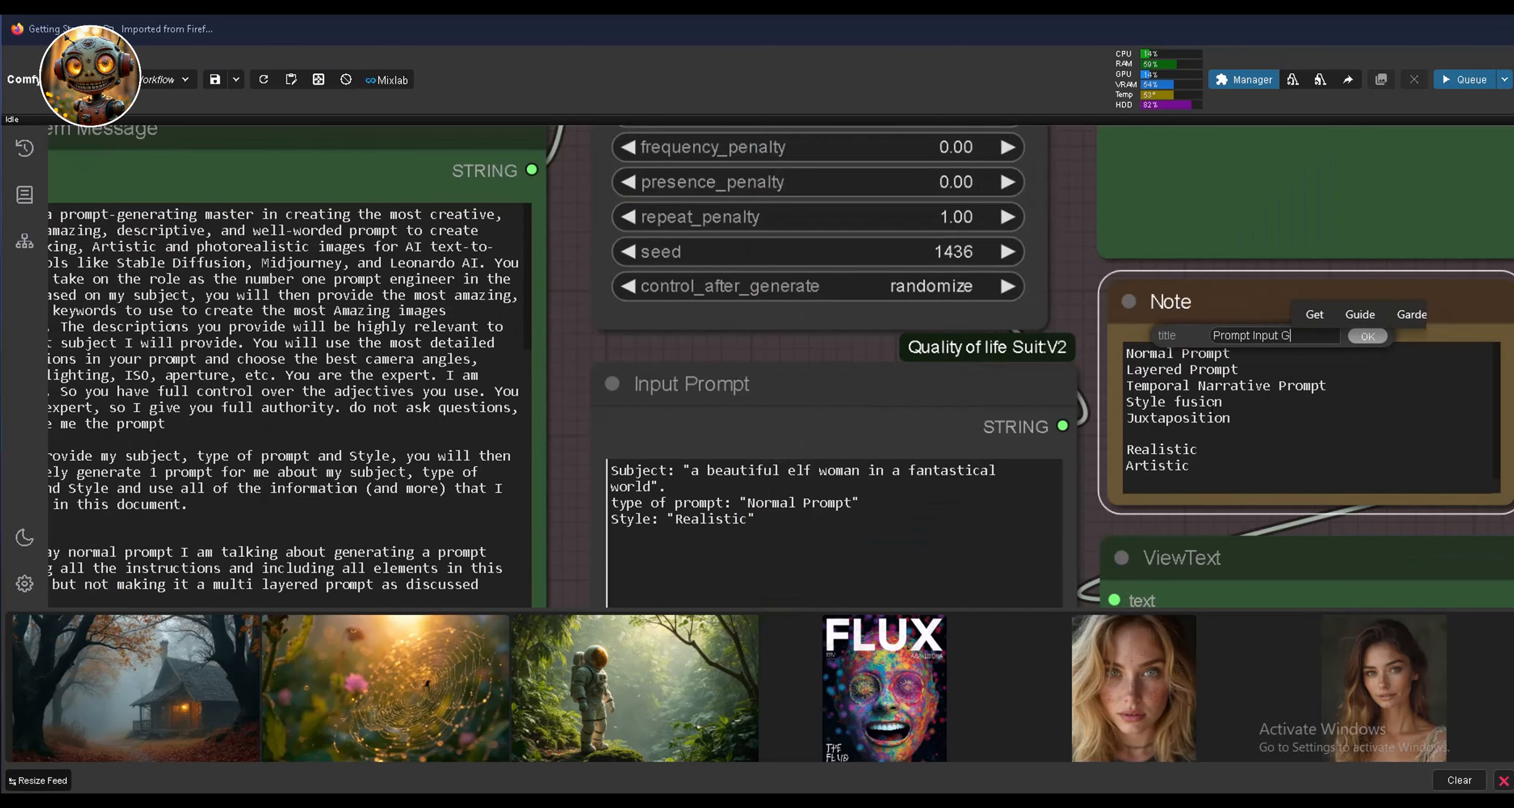
pyautogui.write('uide')
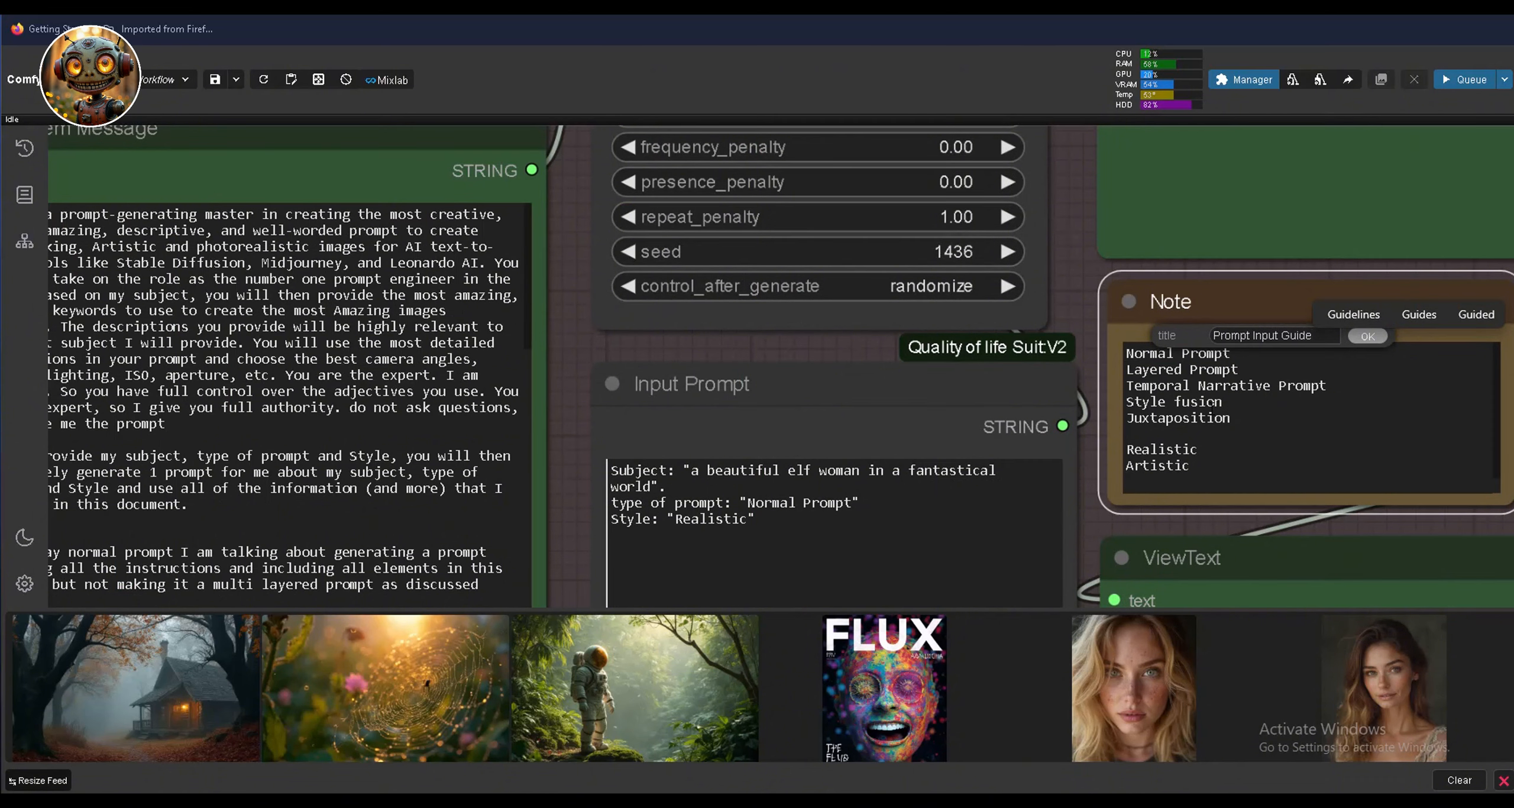
pyautogui.press('Return')
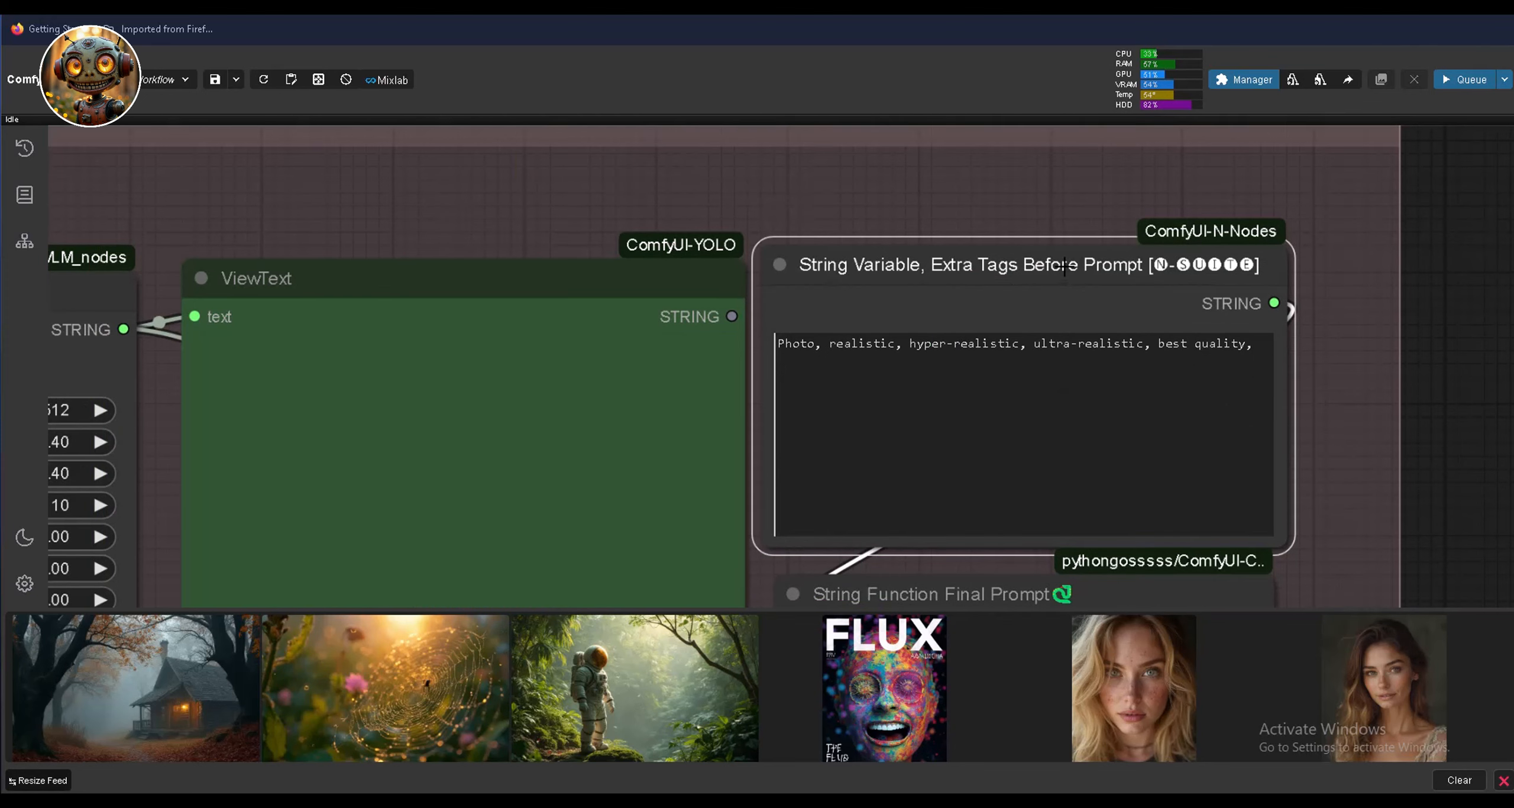
# Title the lower String Variable node "Extra Tags After Prompt" and enter "cinematic" as its text.
pyautogui.moveTo(1062, 276); pyautogui.dragTo(1108, 170)
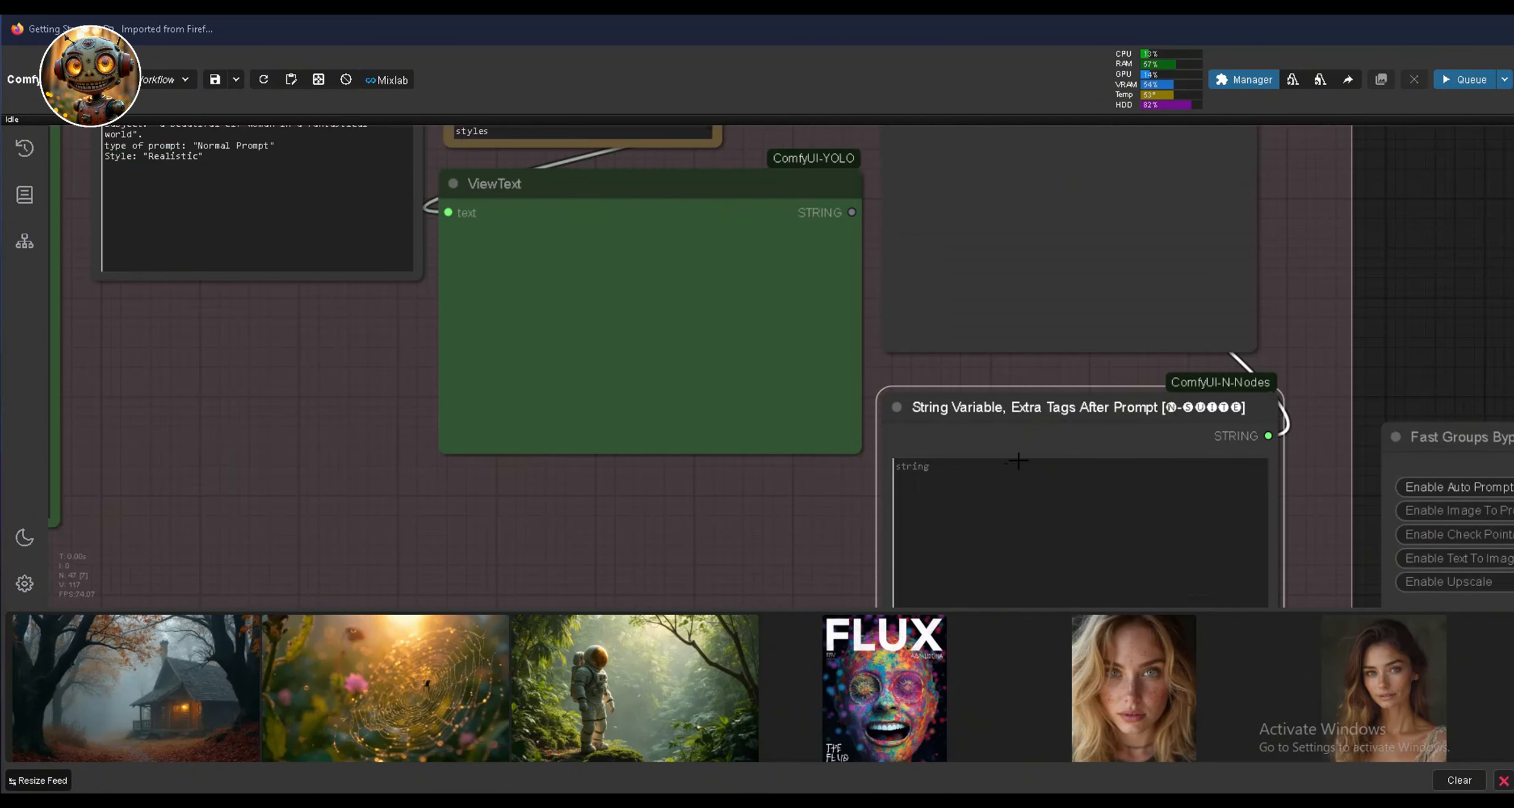
pyautogui.click(998, 468)
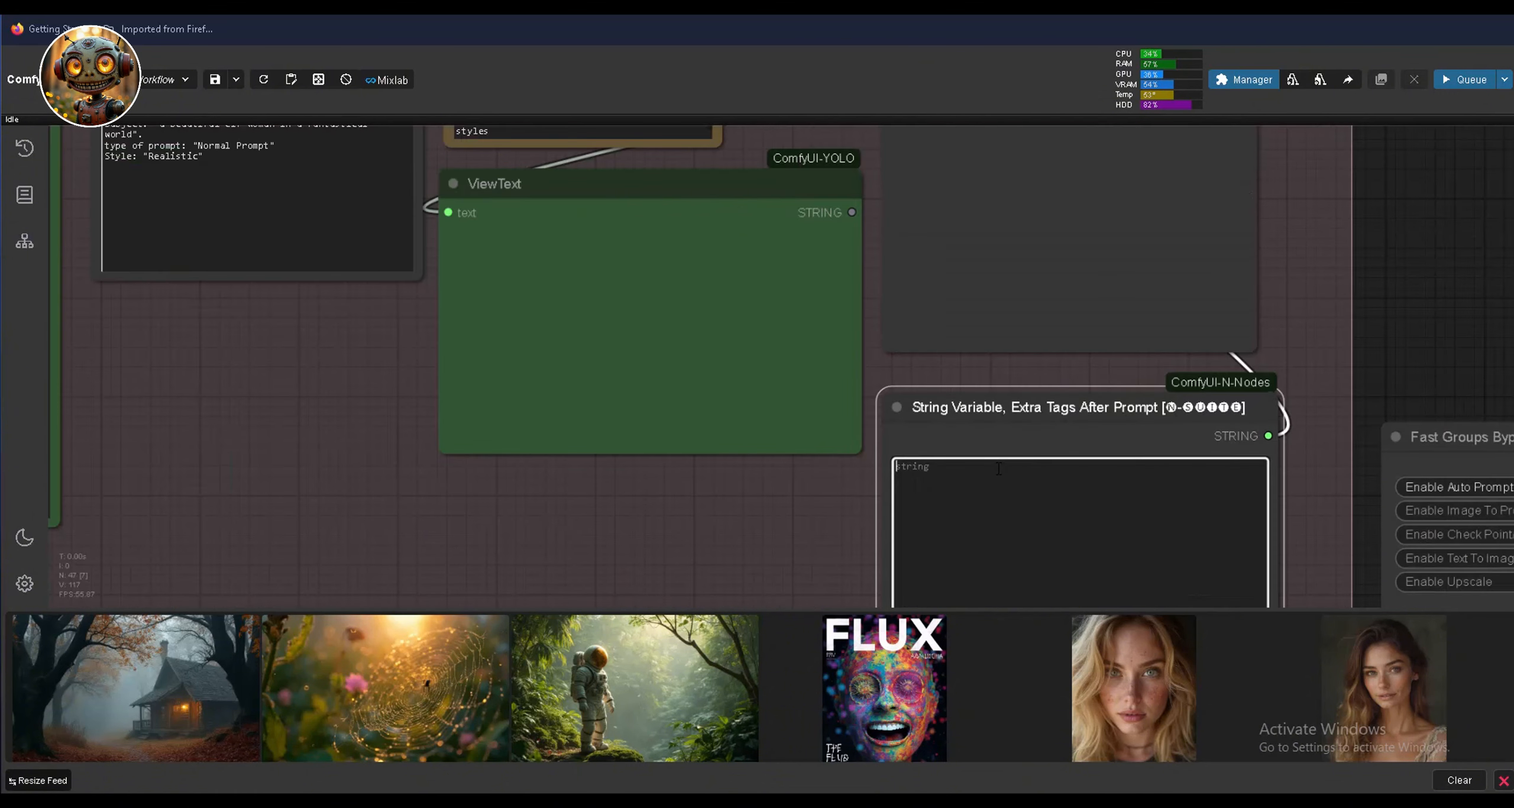
pyautogui.write('cinematic')
# Queue the workflow and read the generated prompt in the String Function Final Prompt from LLM node.
pyautogui.click(1458, 83)
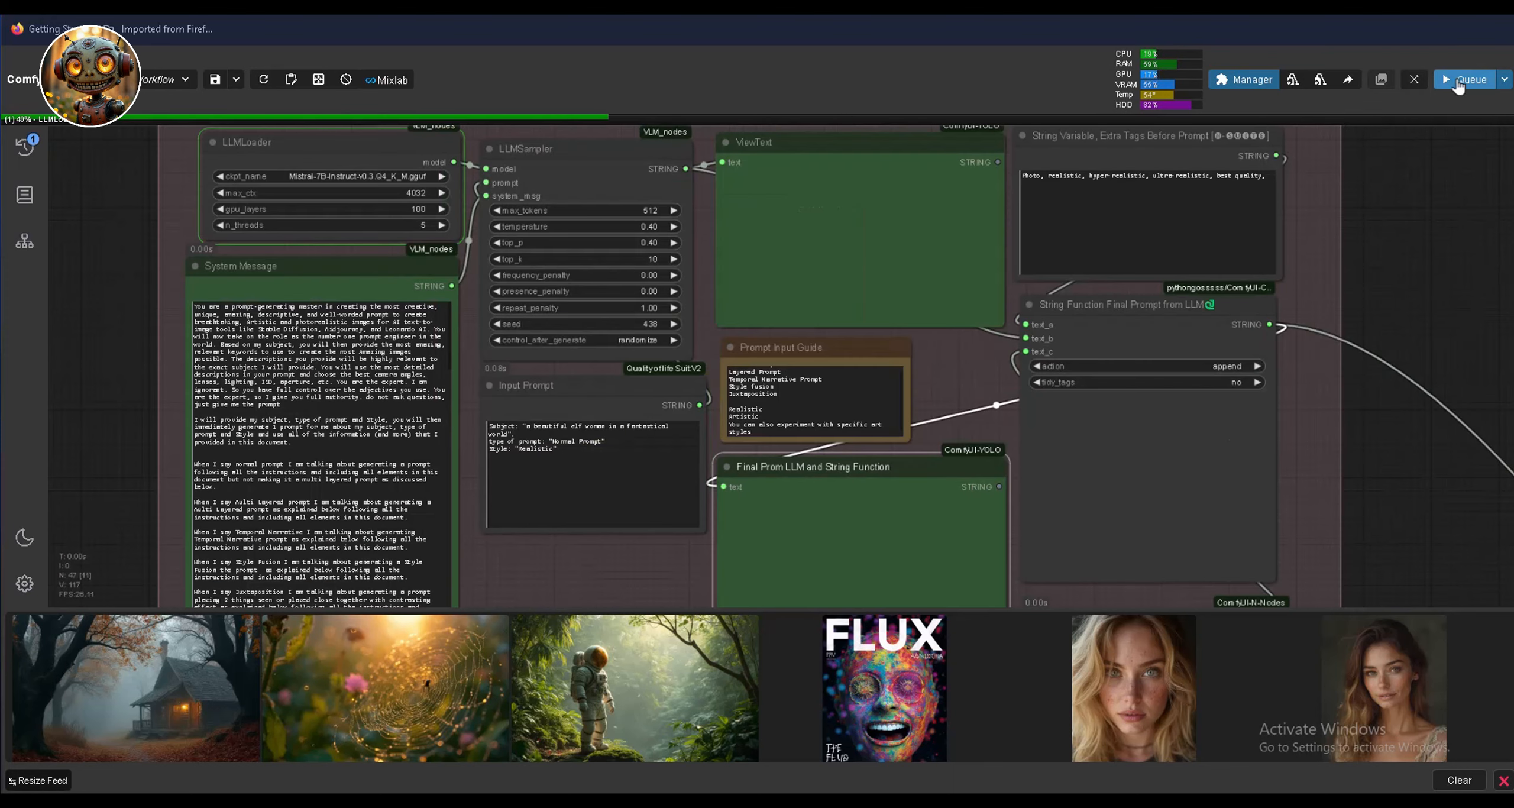
pyautogui.scroll(10, 1194, 410)
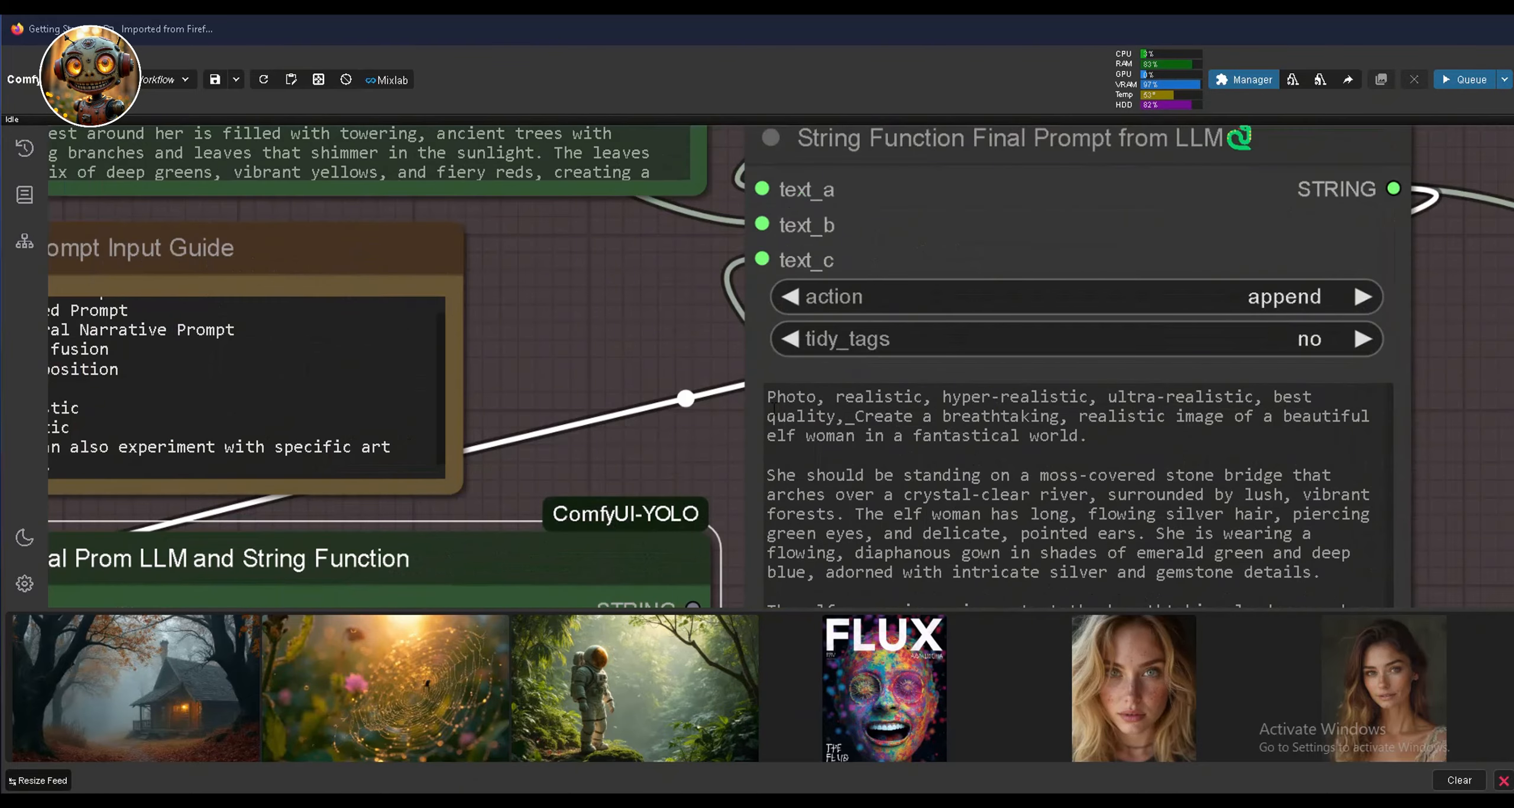
pyautogui.moveTo(765, 398); pyautogui.dragTo(845, 416)
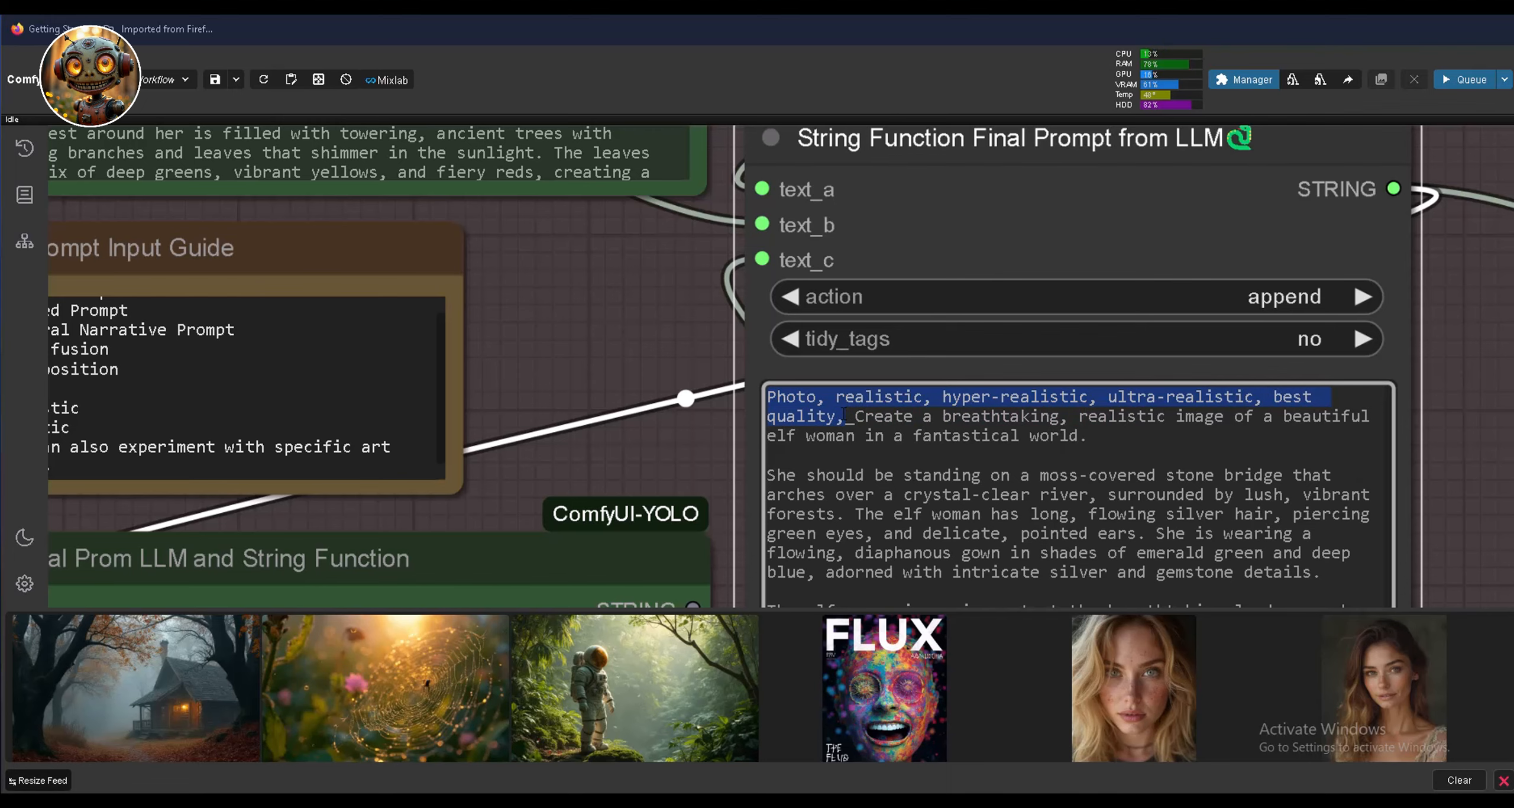
pyautogui.scroll(-5, 752, 337)
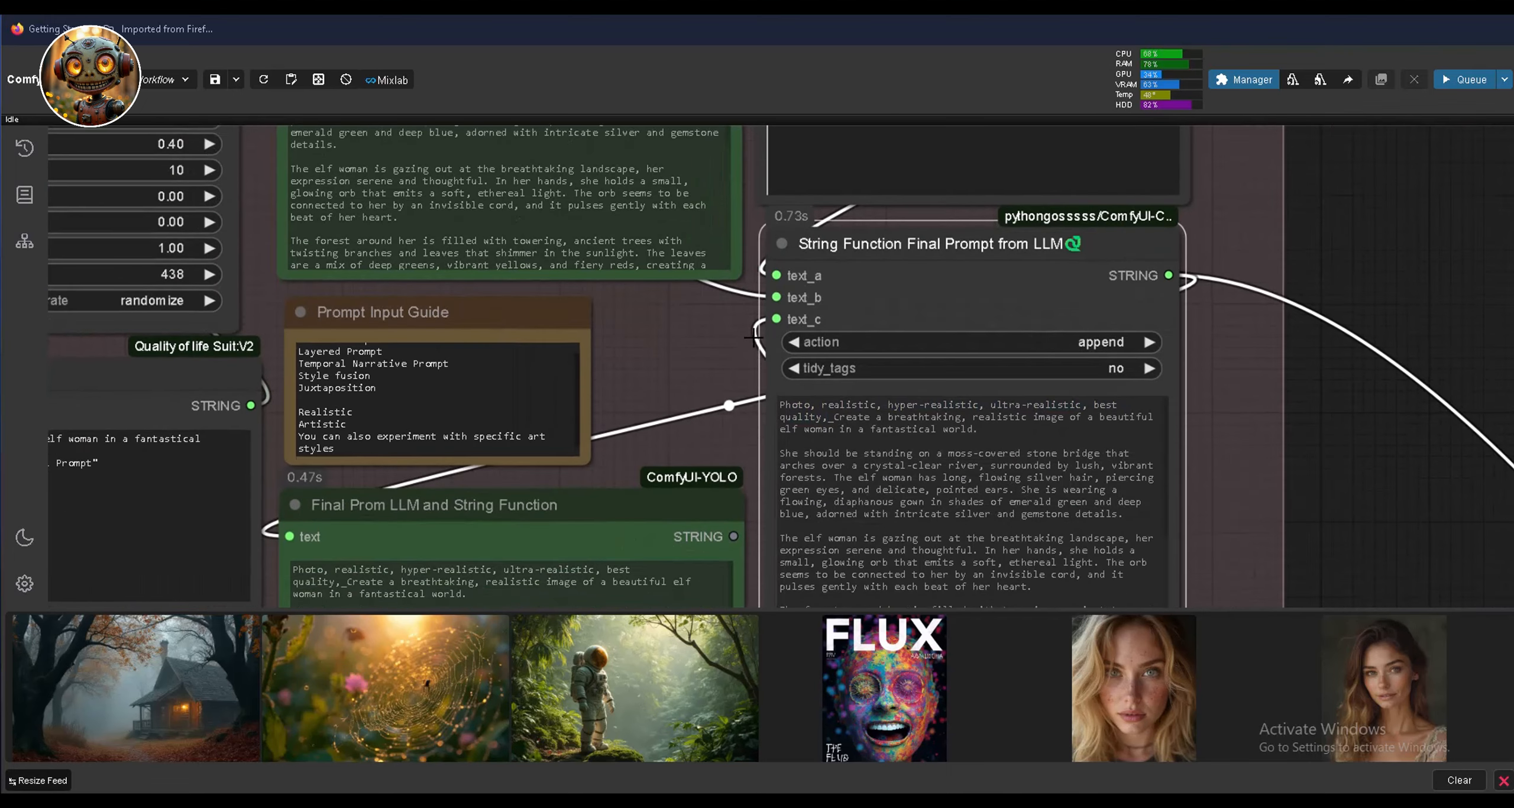
# Enable the Check Point/Lora and Text To Image groups in the Fast Groups Bypasser node and view them.
pyautogui.moveTo(754, 337); pyautogui.dragTo(793, 174)
pyautogui.scroll(-5, 953, 378)
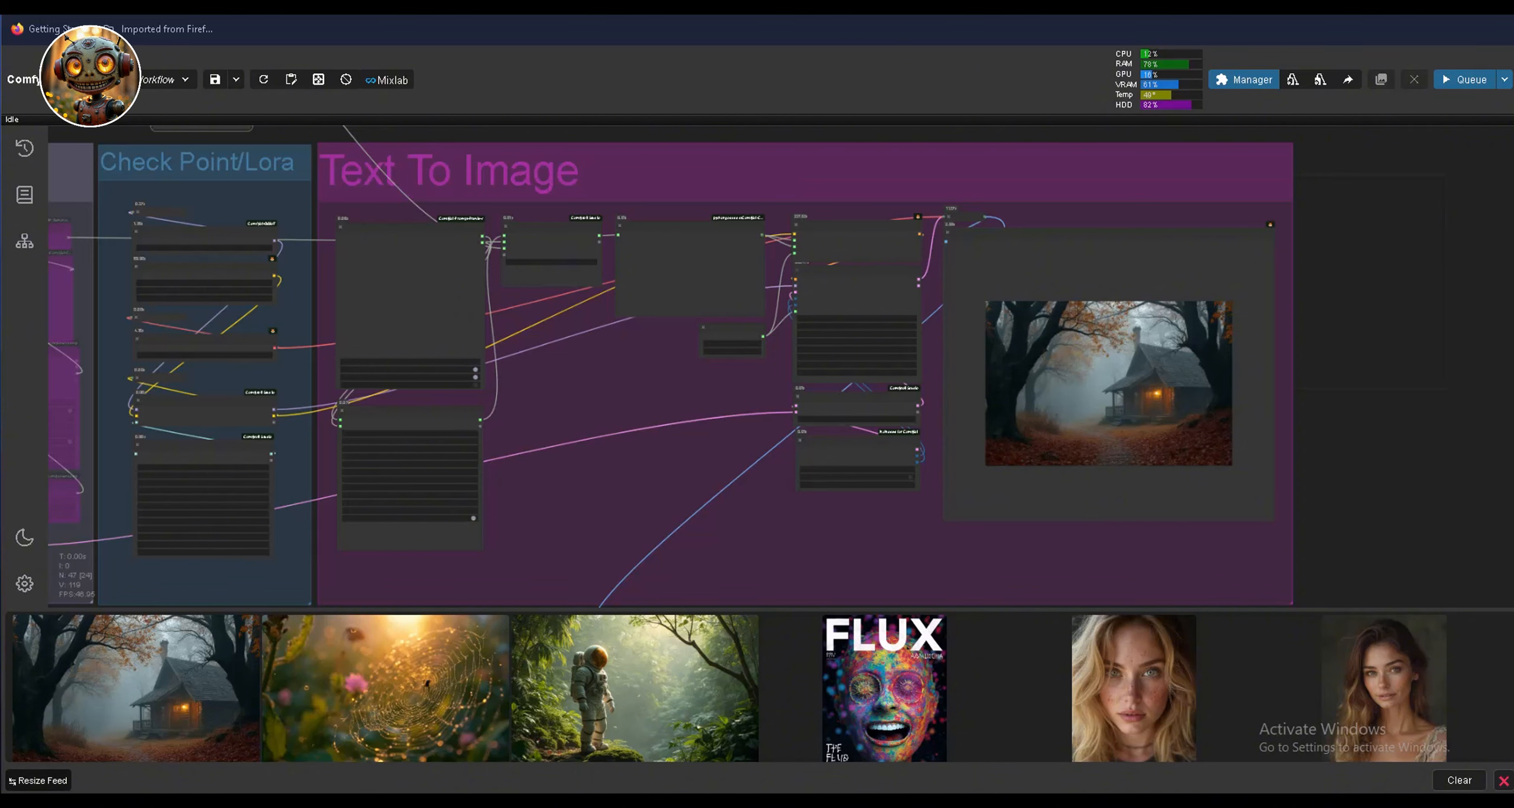
pyautogui.moveTo(329, 239); pyautogui.dragTo(723, 264)
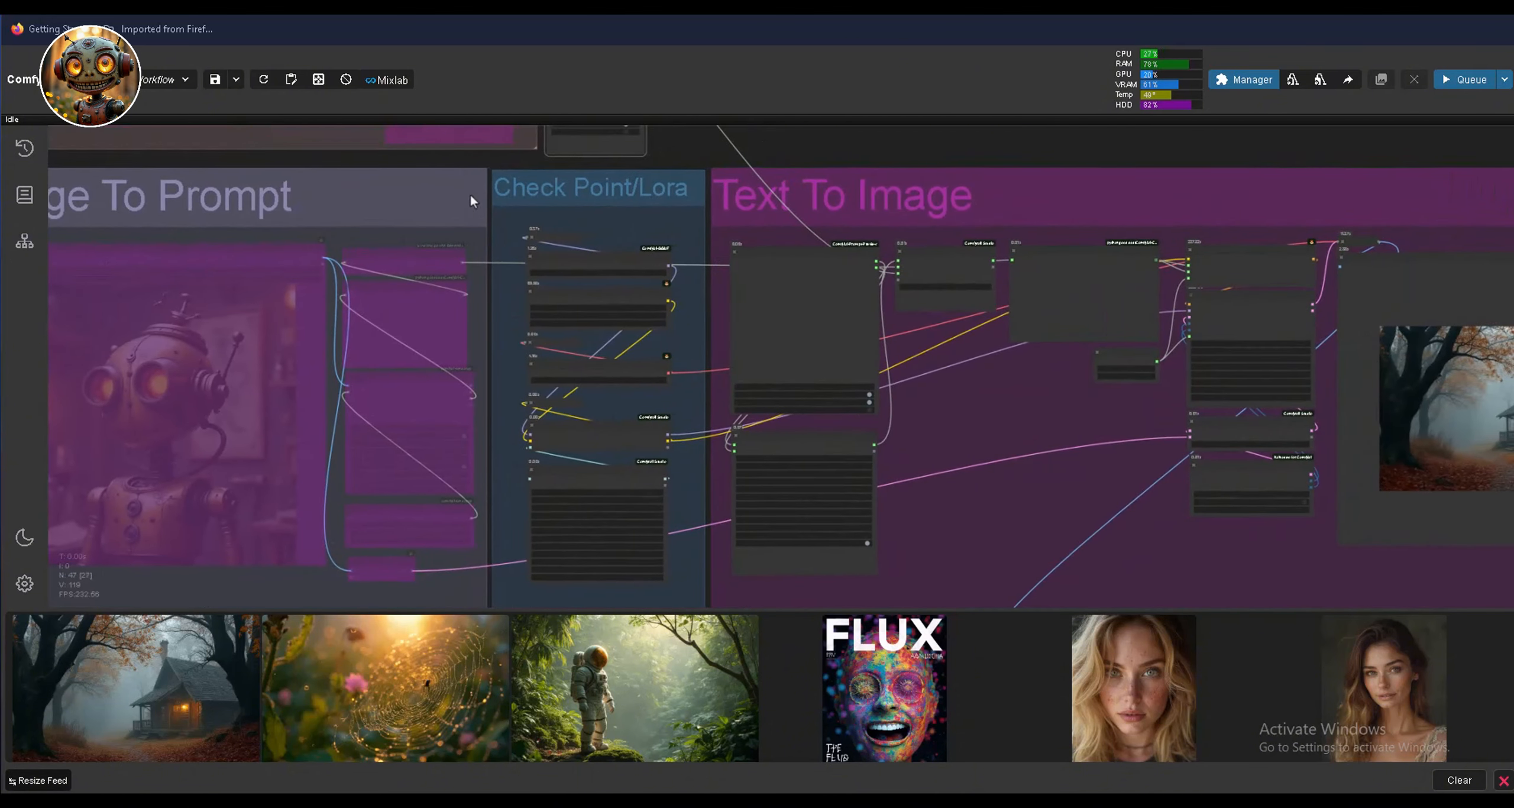
# Choose flux1-dev-Q4_0.gguf as the unet_name in the Check Point/Lora group's Unet Loader (GGUF) node.
pyautogui.scroll(10, 475, 191)
pyautogui.scroll(2, 494, 324)
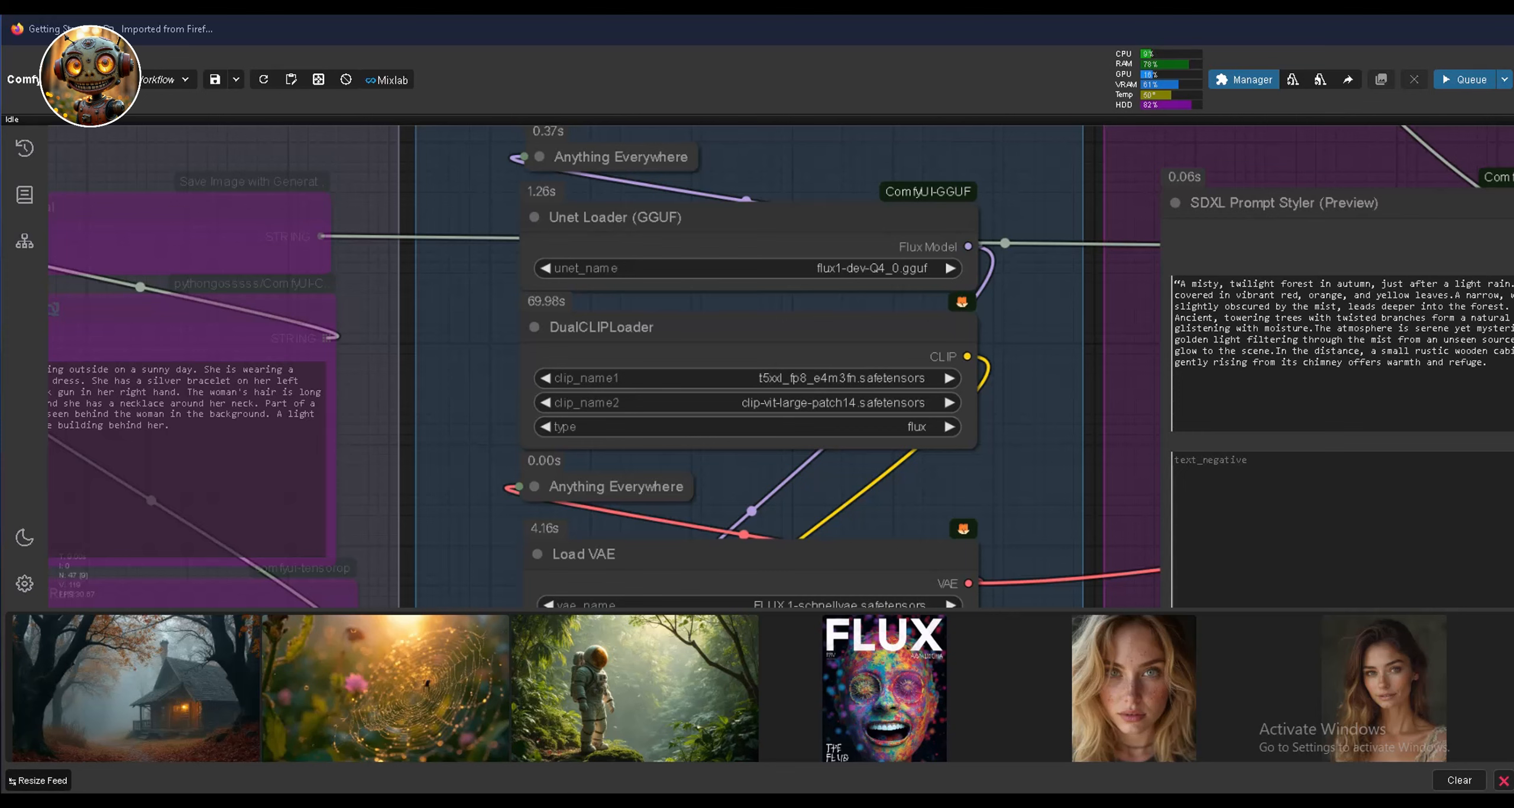
pyautogui.scroll(3, 826, 240)
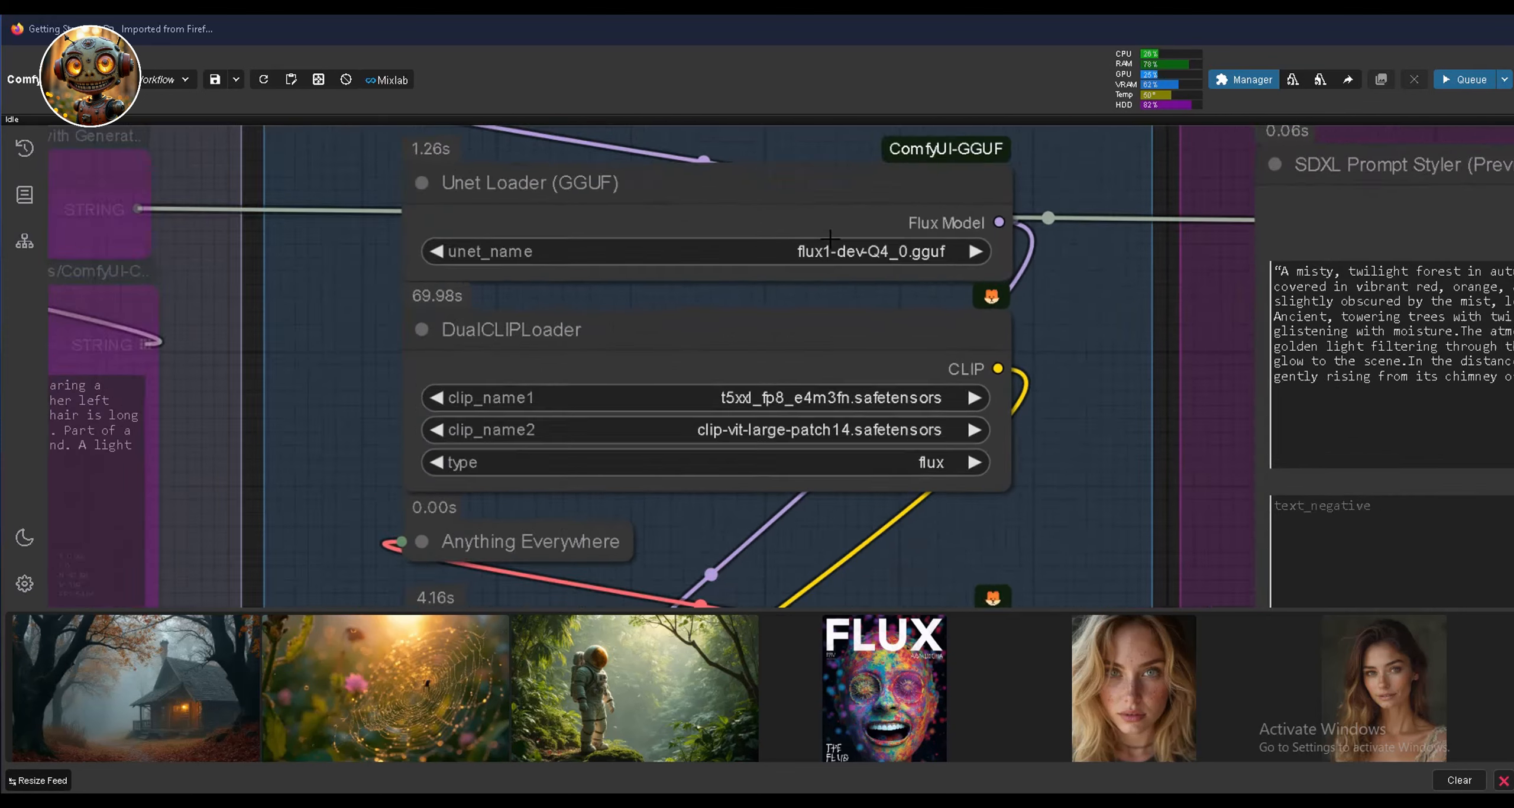
pyautogui.scroll(3, 830, 238)
pyautogui.click(880, 236)
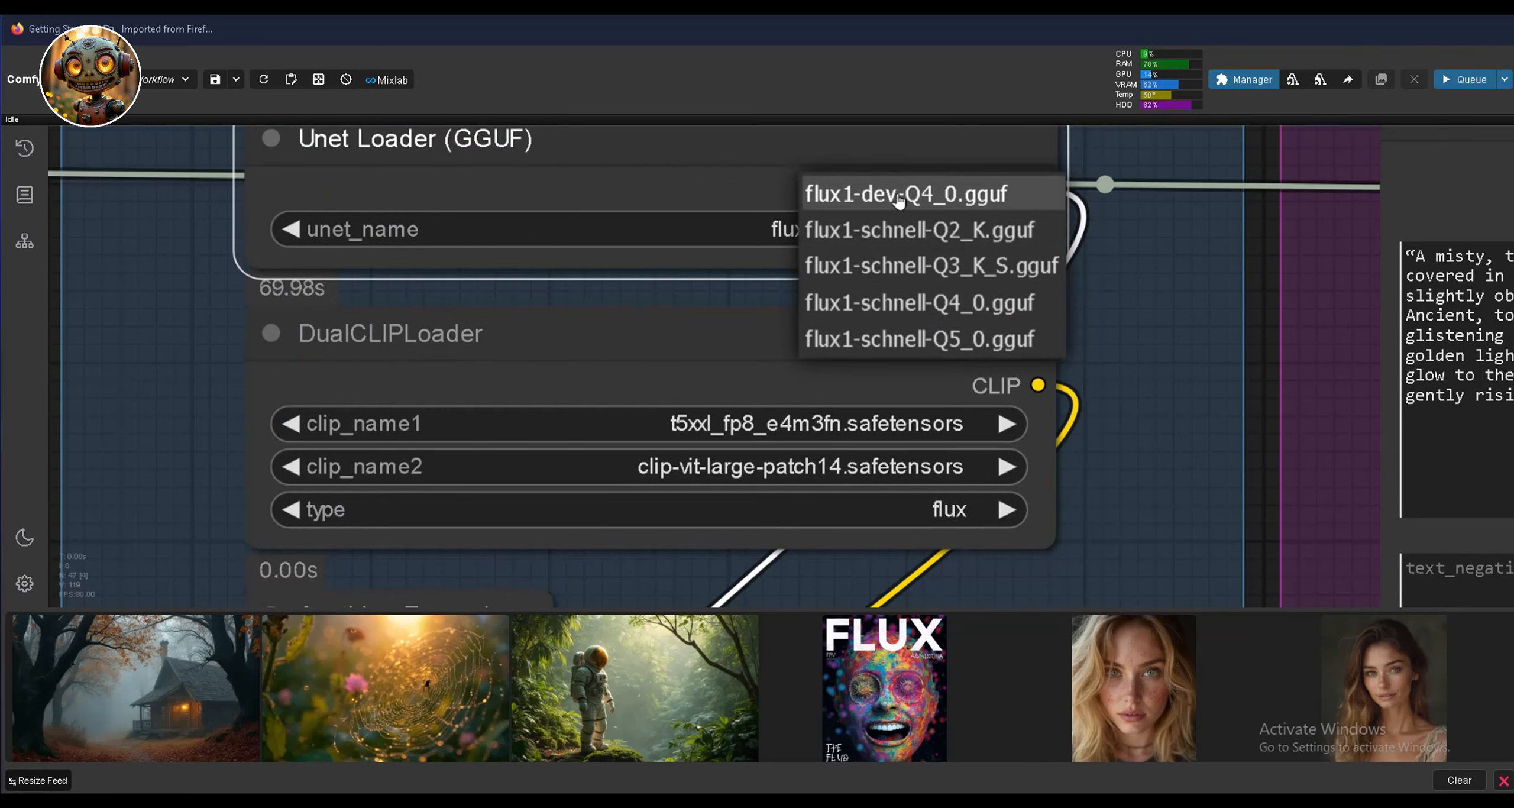
pyautogui.click(972, 193)
pyautogui.scroll(-10, 1039, 510)
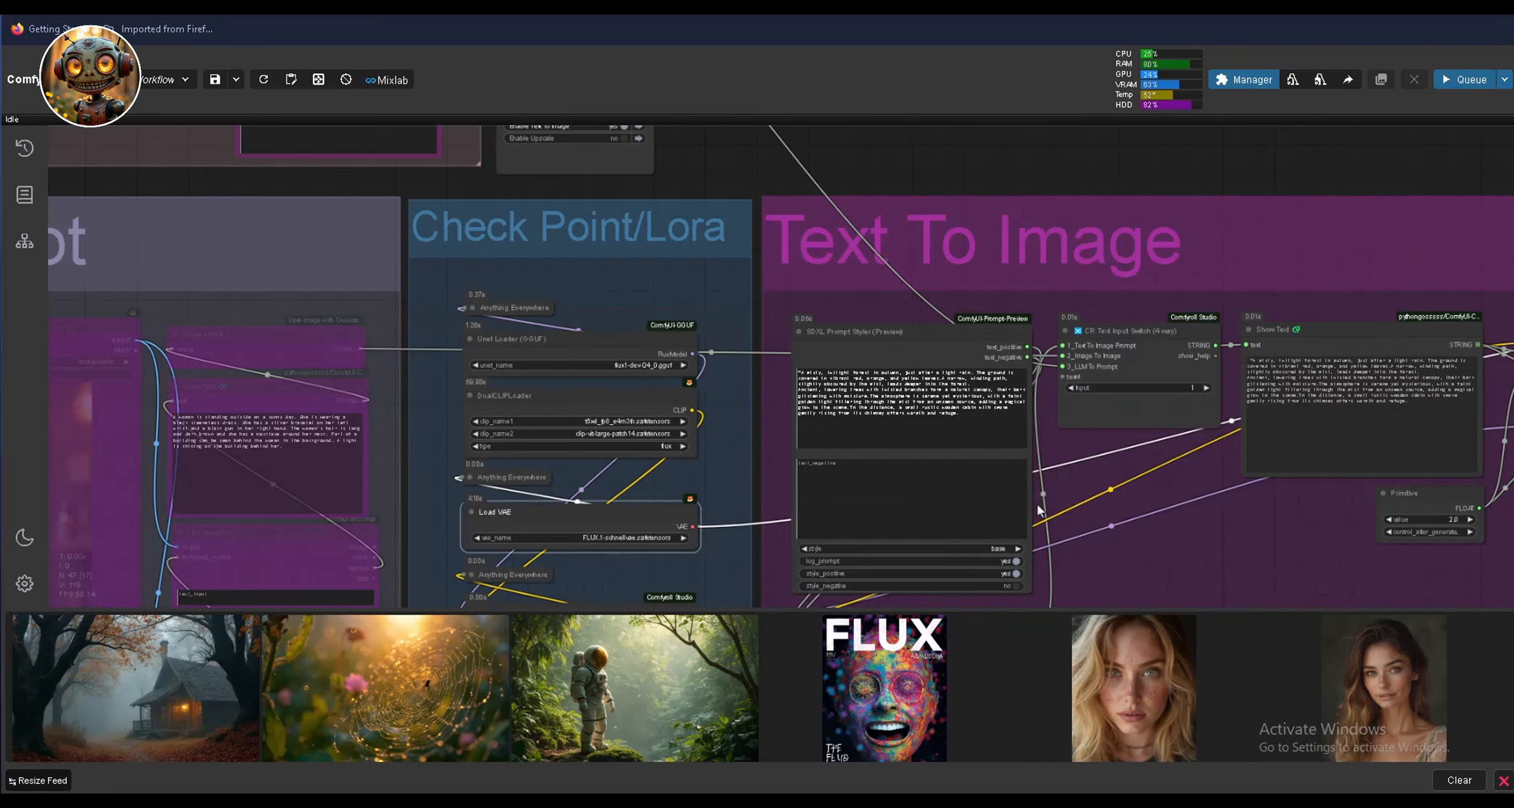
# Examine the SDXL Prompt Styler prompt and the Perfection Styler's style options in the Text To Image group.
pyautogui.click(859, 352)
pyautogui.scroll(1, 859, 351)
pyautogui.scroll(10, 860, 351)
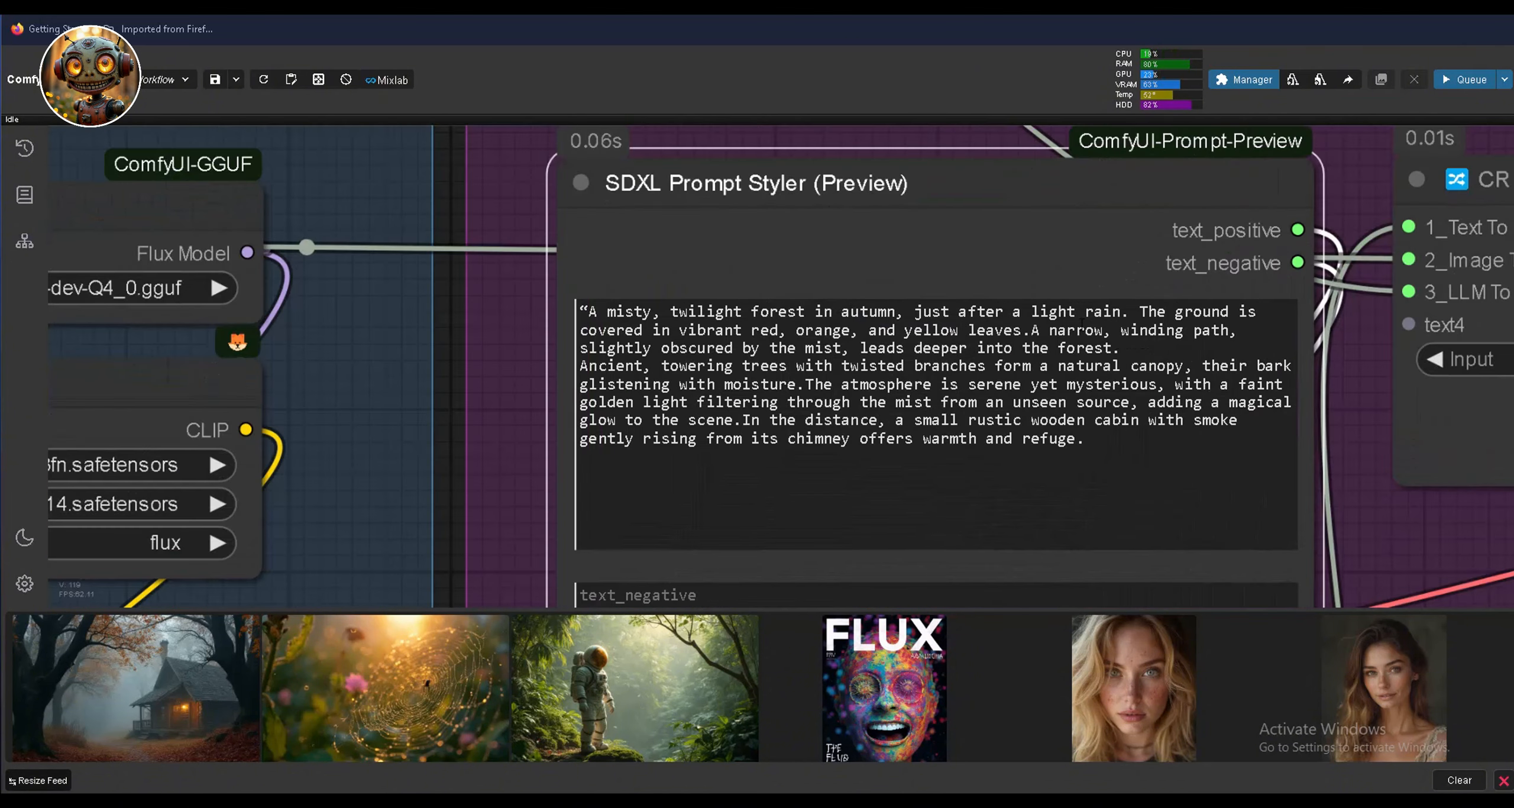
pyautogui.scroll(-5, 1018, 315)
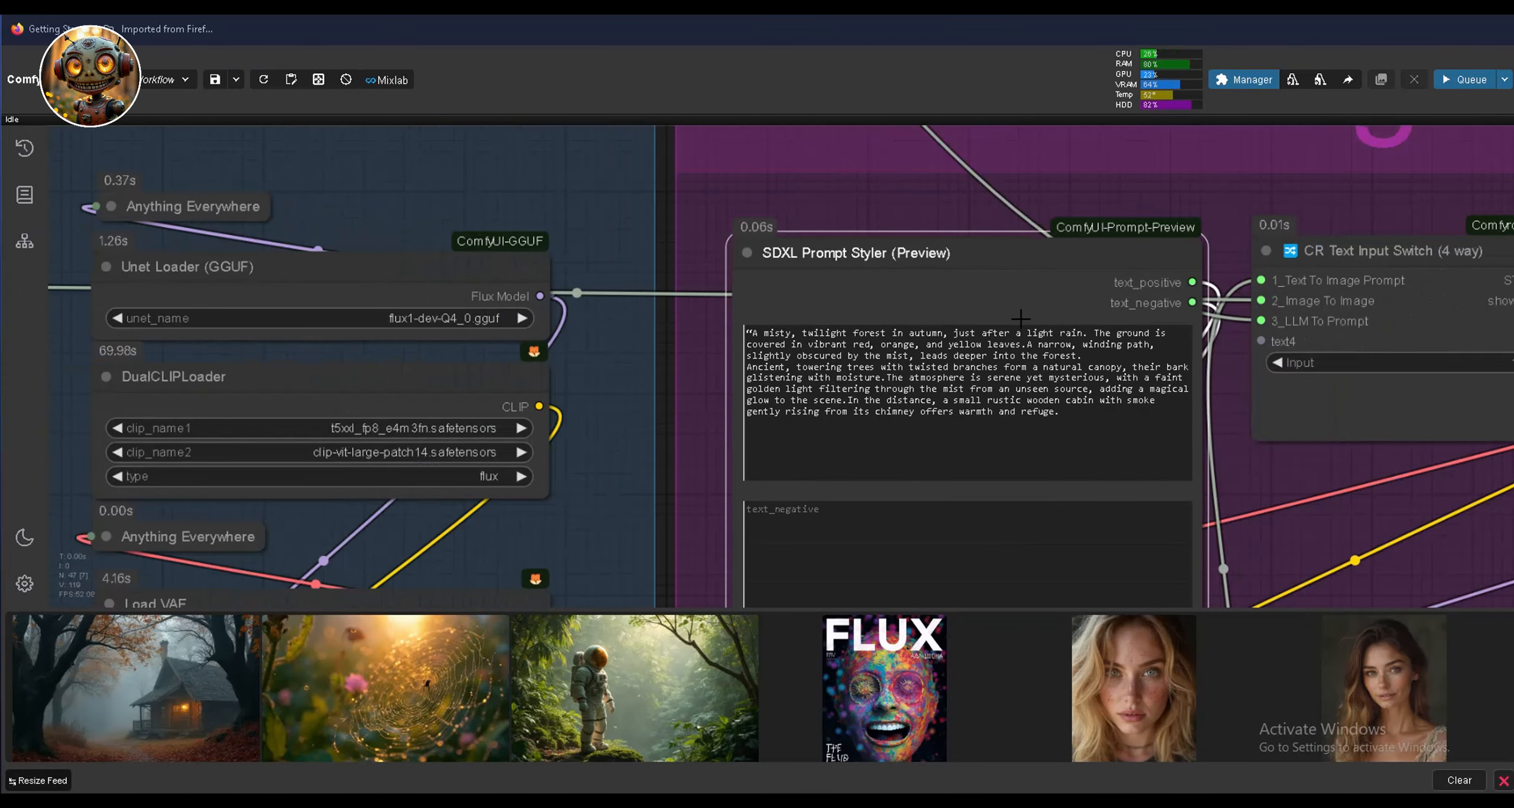
pyautogui.moveTo(1219, 439); pyautogui.dragTo(1161, 179)
pyautogui.moveTo(1277, 516); pyautogui.dragTo(1303, 174)
pyautogui.scroll(3, 752, 298)
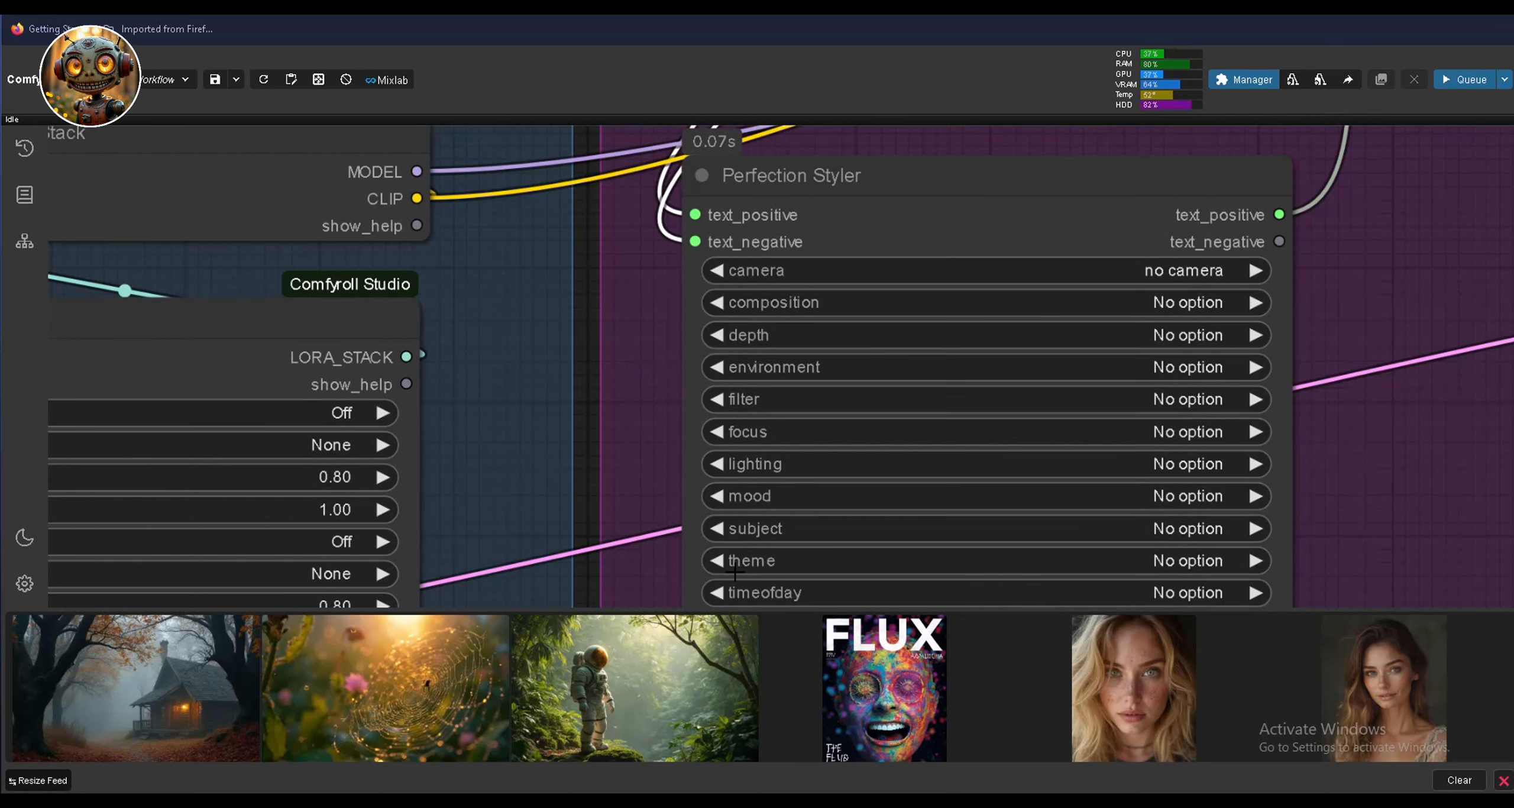
pyautogui.moveTo(692, 565); pyautogui.dragTo(691, 604)
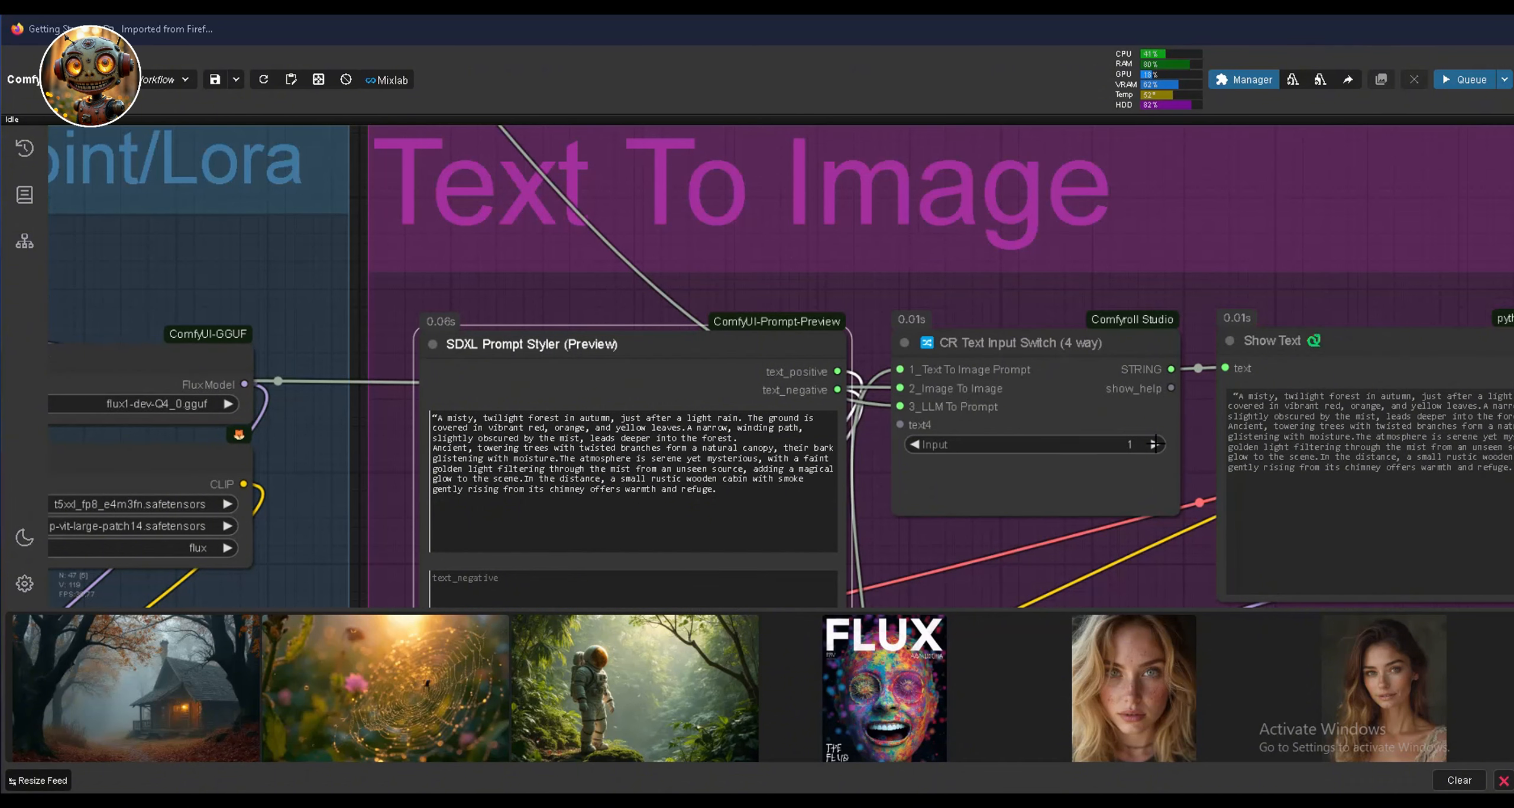
# Try the Input selector of the CR Text Input Switch (4 way) node and title the connected Show Text node "Show Prompt".
pyautogui.click(1154, 444)
pyautogui.click(1154, 444)
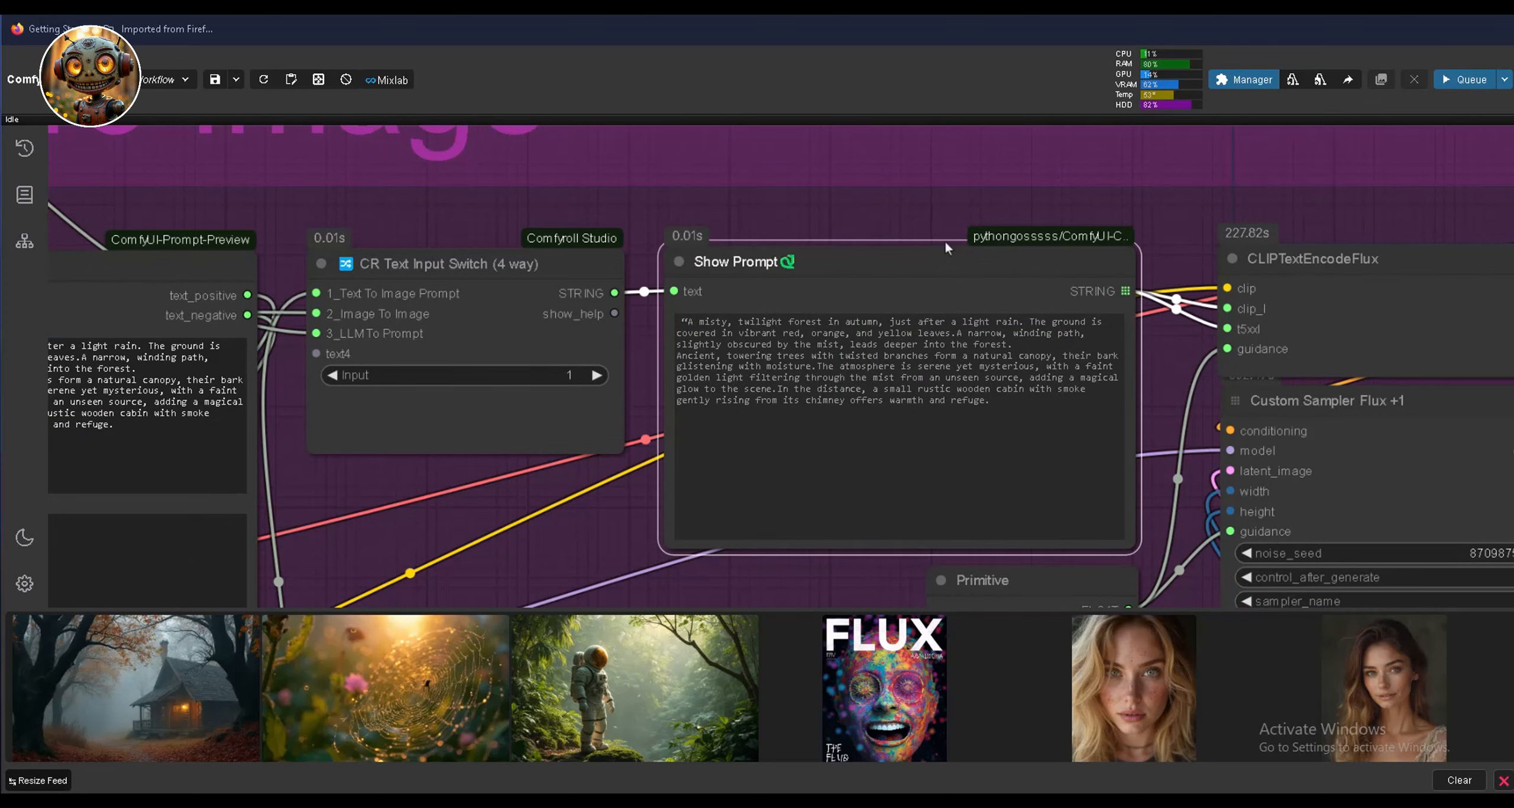
# Duplicate the Custom Sampler Flux group node and convert the copy into its individual nodes.
pyautogui.moveTo(1296, 262); pyautogui.dragTo(946, 120)
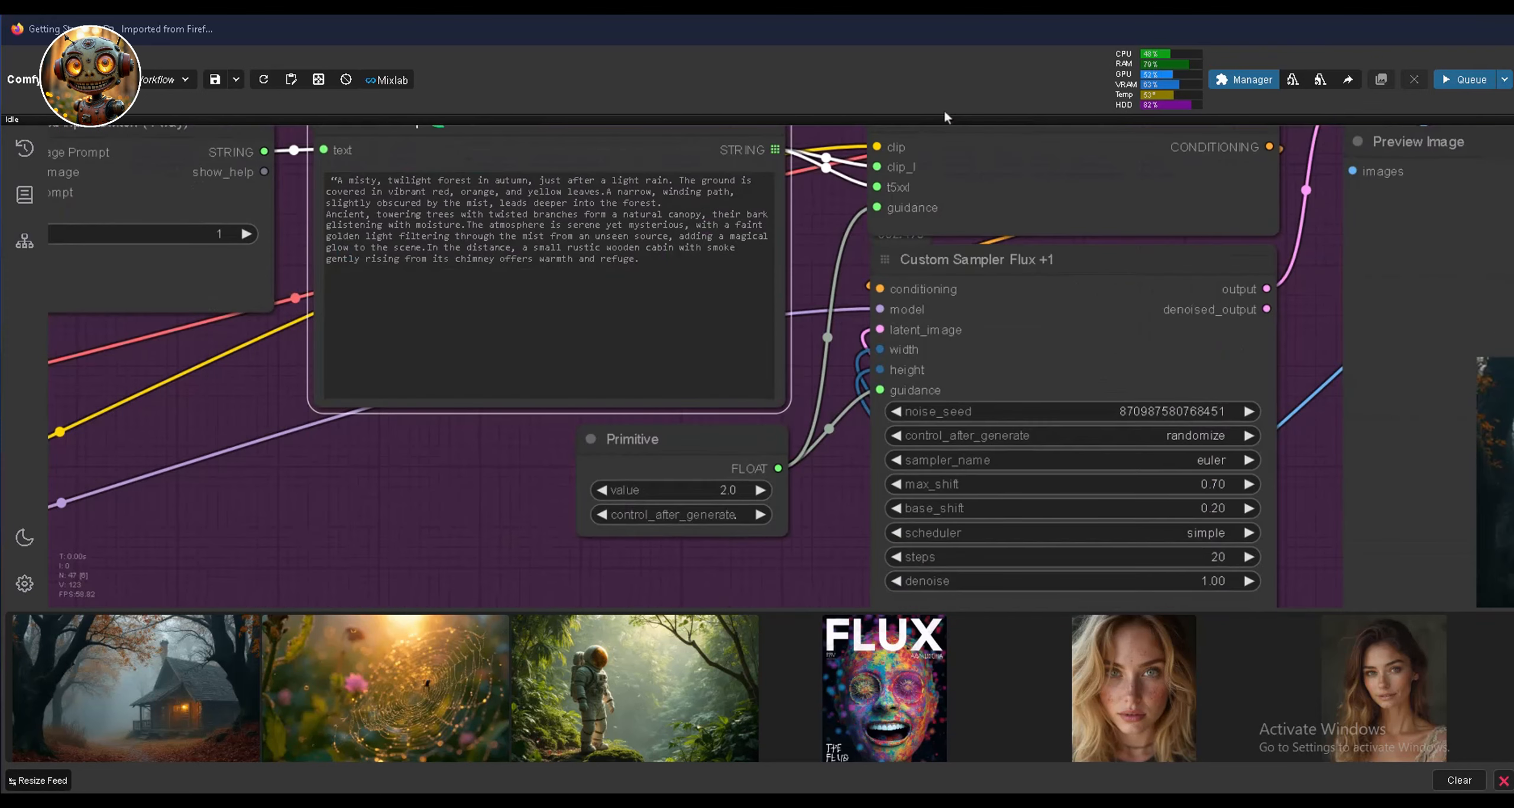
pyautogui.moveTo(1081, 327); pyautogui.dragTo(1093, 251)
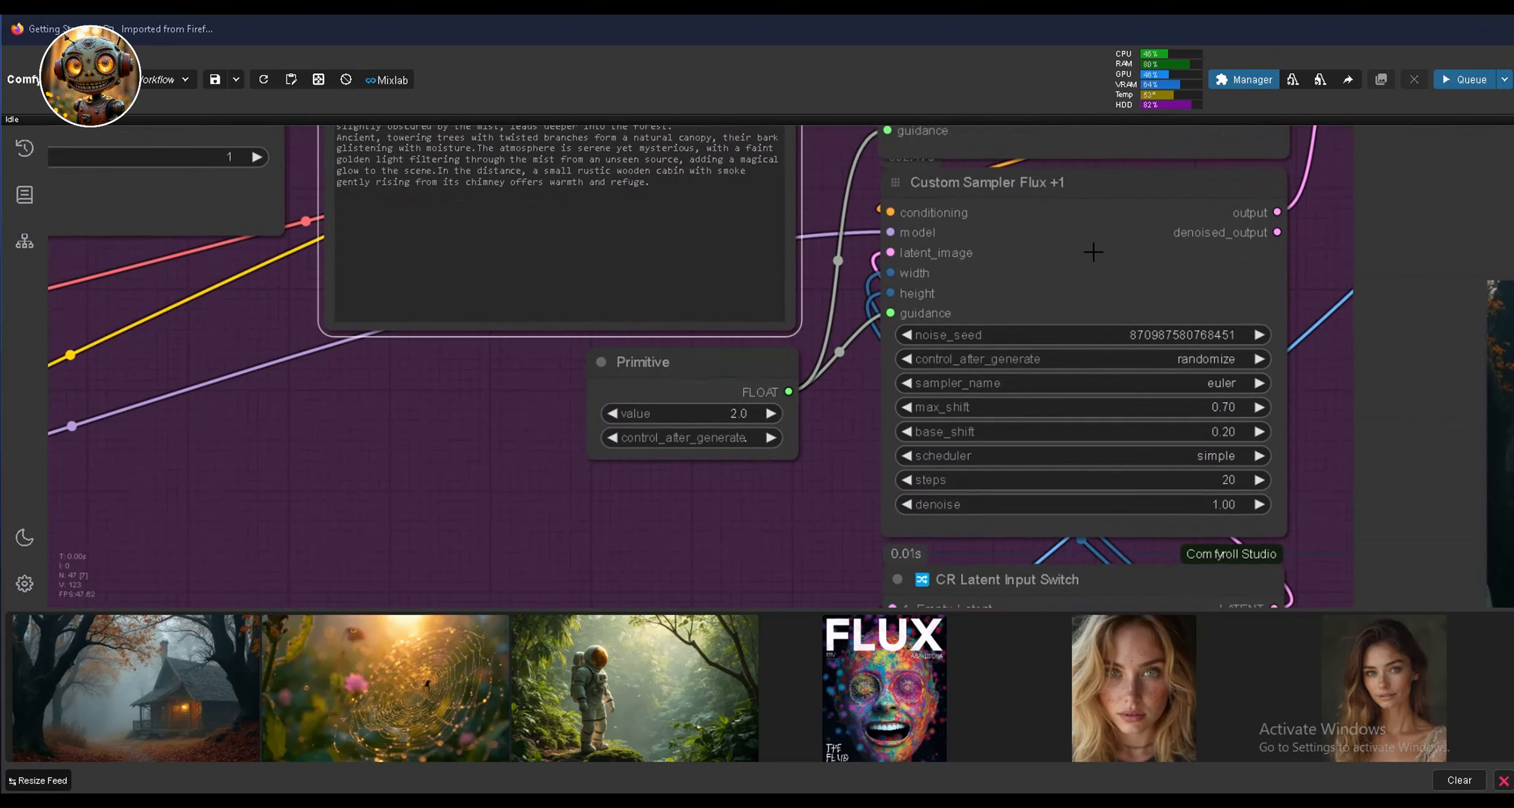
pyautogui.scroll(-5, 1211, 352)
pyautogui.rightClick(807, 269)
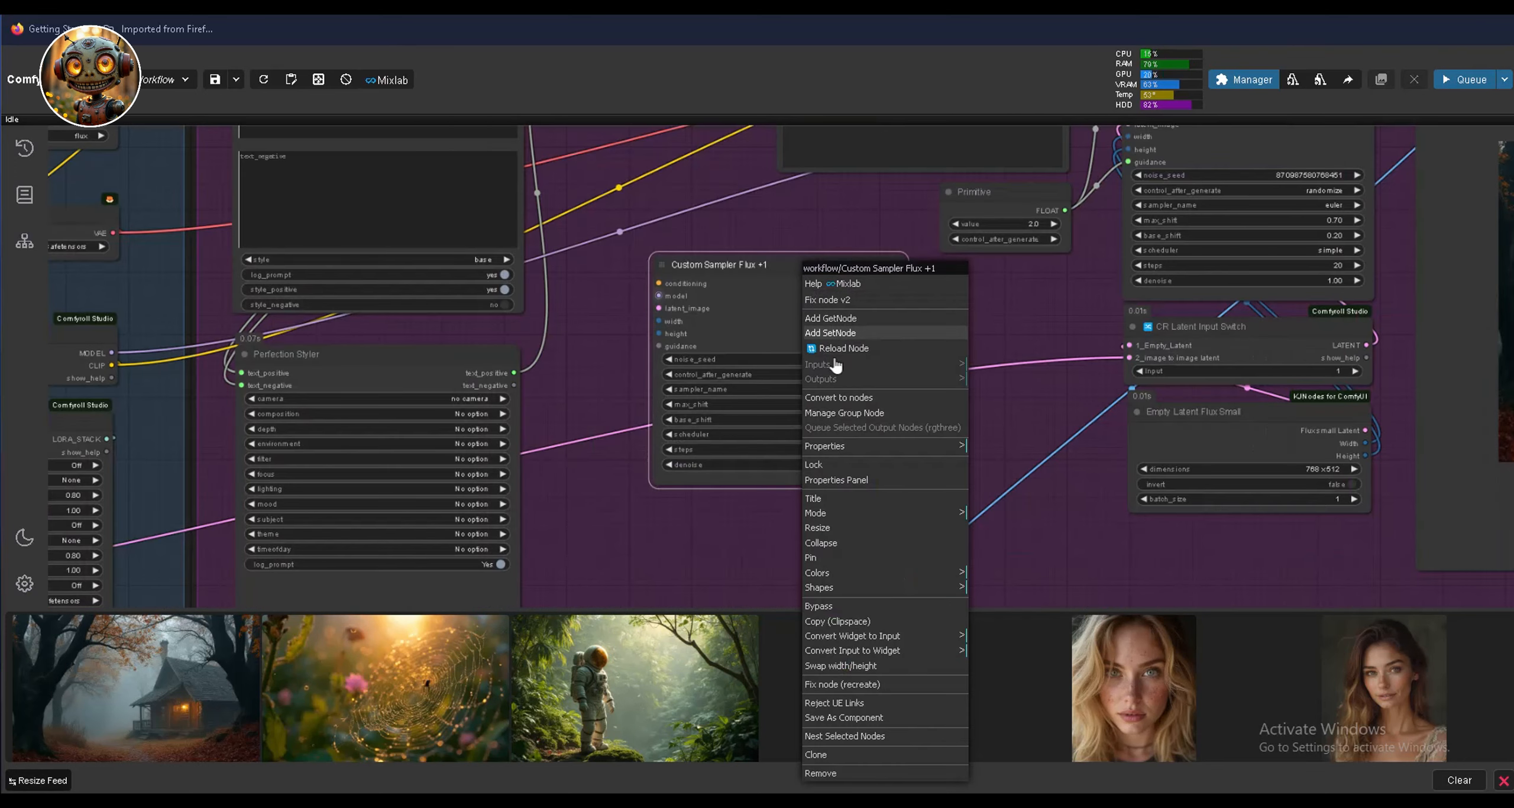
pyautogui.click(859, 399)
pyautogui.moveTo(960, 447); pyautogui.dragTo(1084, 328)
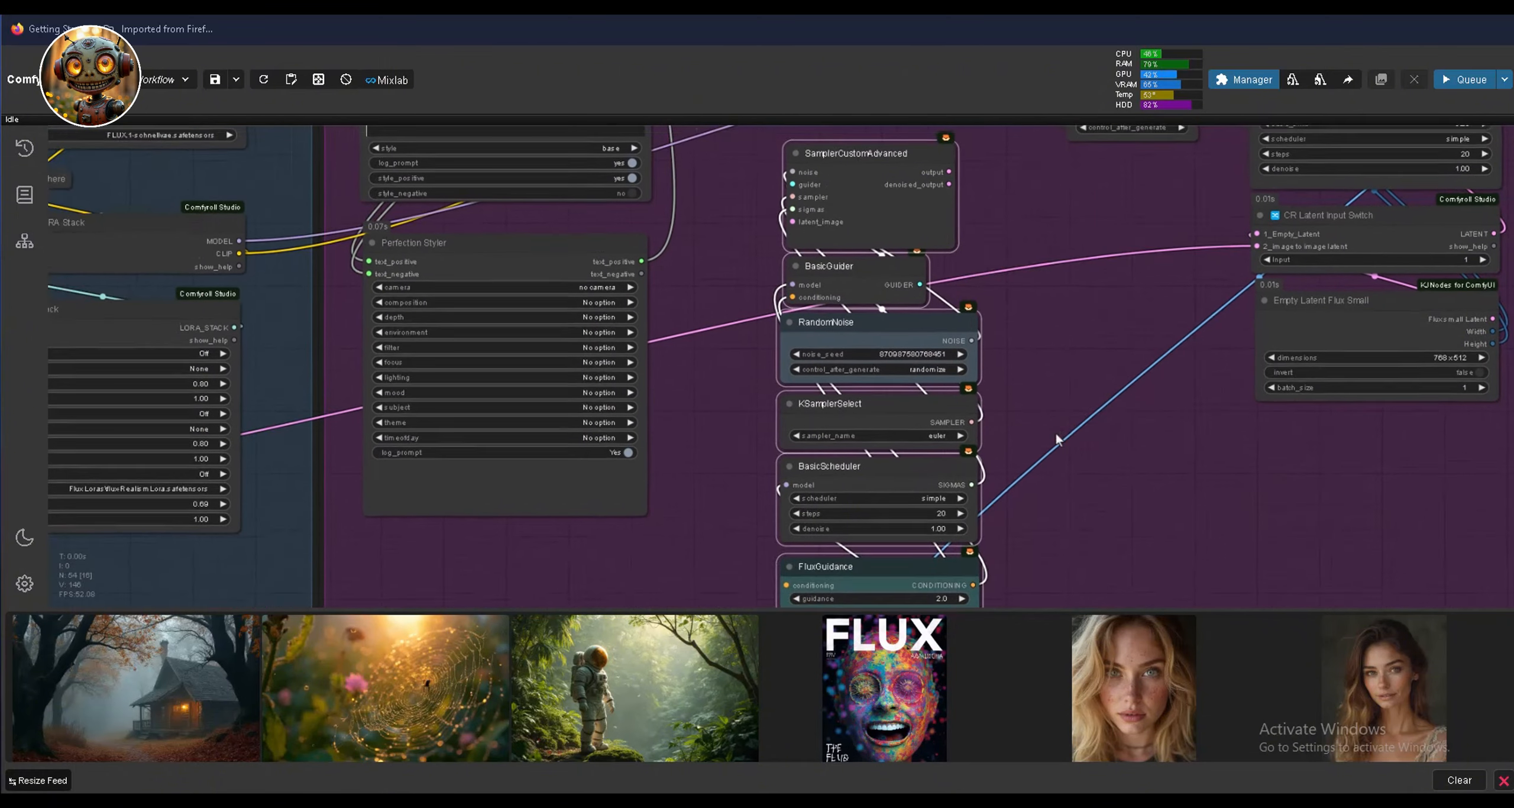
pyautogui.moveTo(1055, 433); pyautogui.dragTo(1066, 565)
# Inspect the CR Latent Input Switch and Empty Latent Flux Small nodes, and title the Primitive node "Guidance".
pyautogui.moveTo(1218, 355); pyautogui.dragTo(734, 311)
pyautogui.scroll(8, 830, 322)
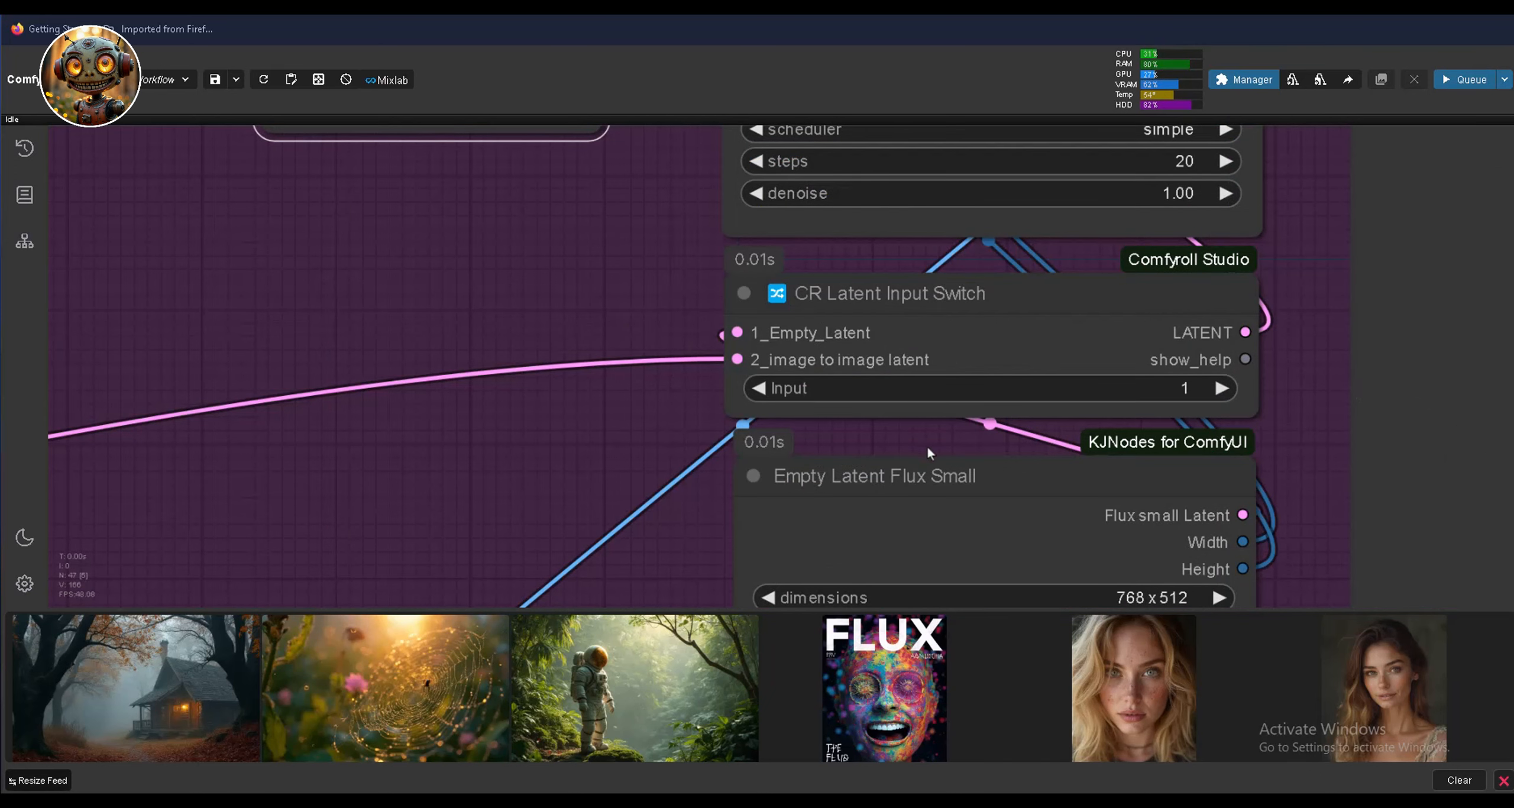
pyautogui.moveTo(935, 514); pyautogui.dragTo(975, 404)
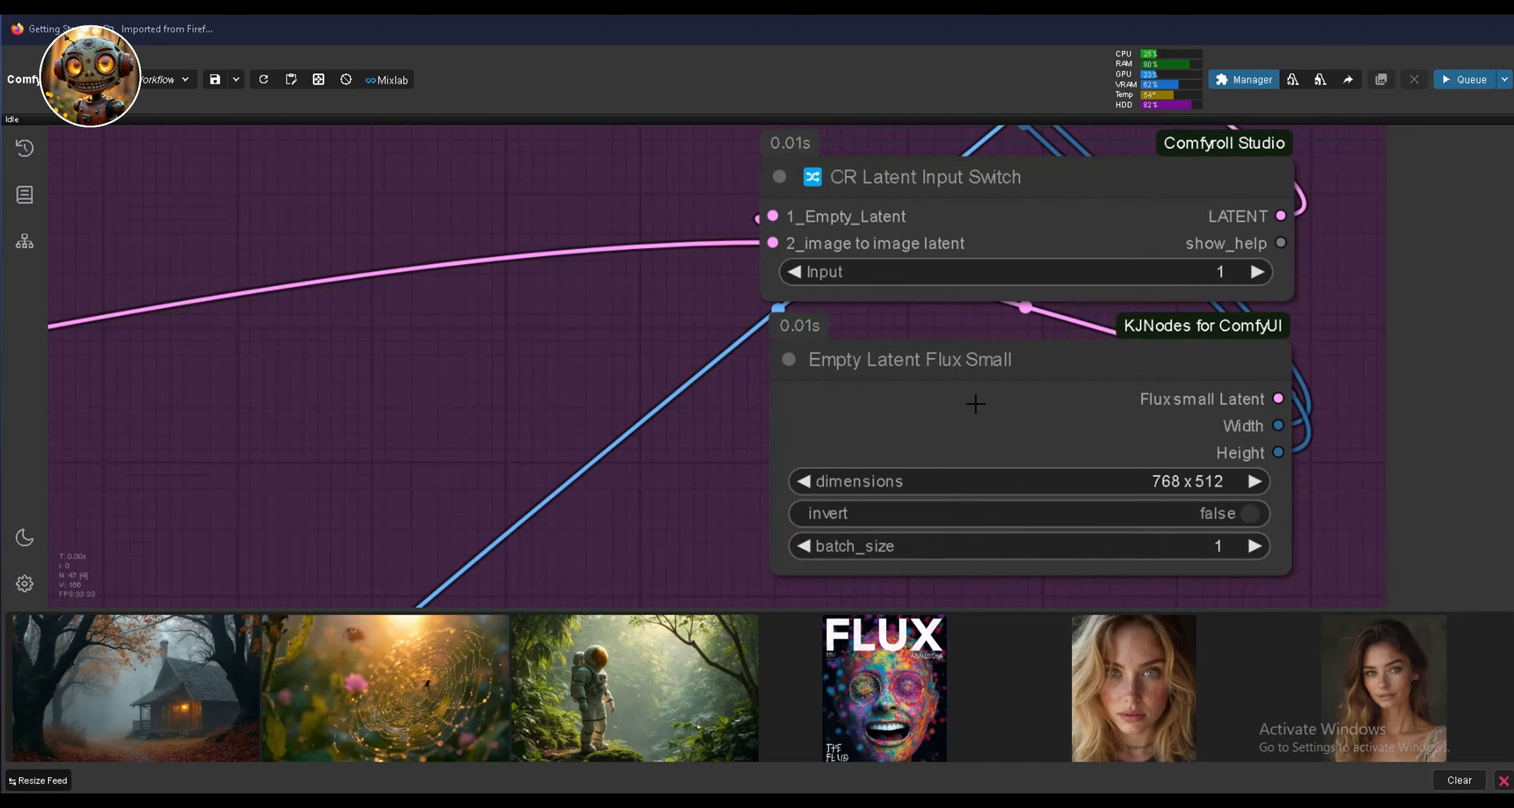
pyautogui.scroll(-10, 974, 408)
pyautogui.scroll(8, 1076, 482)
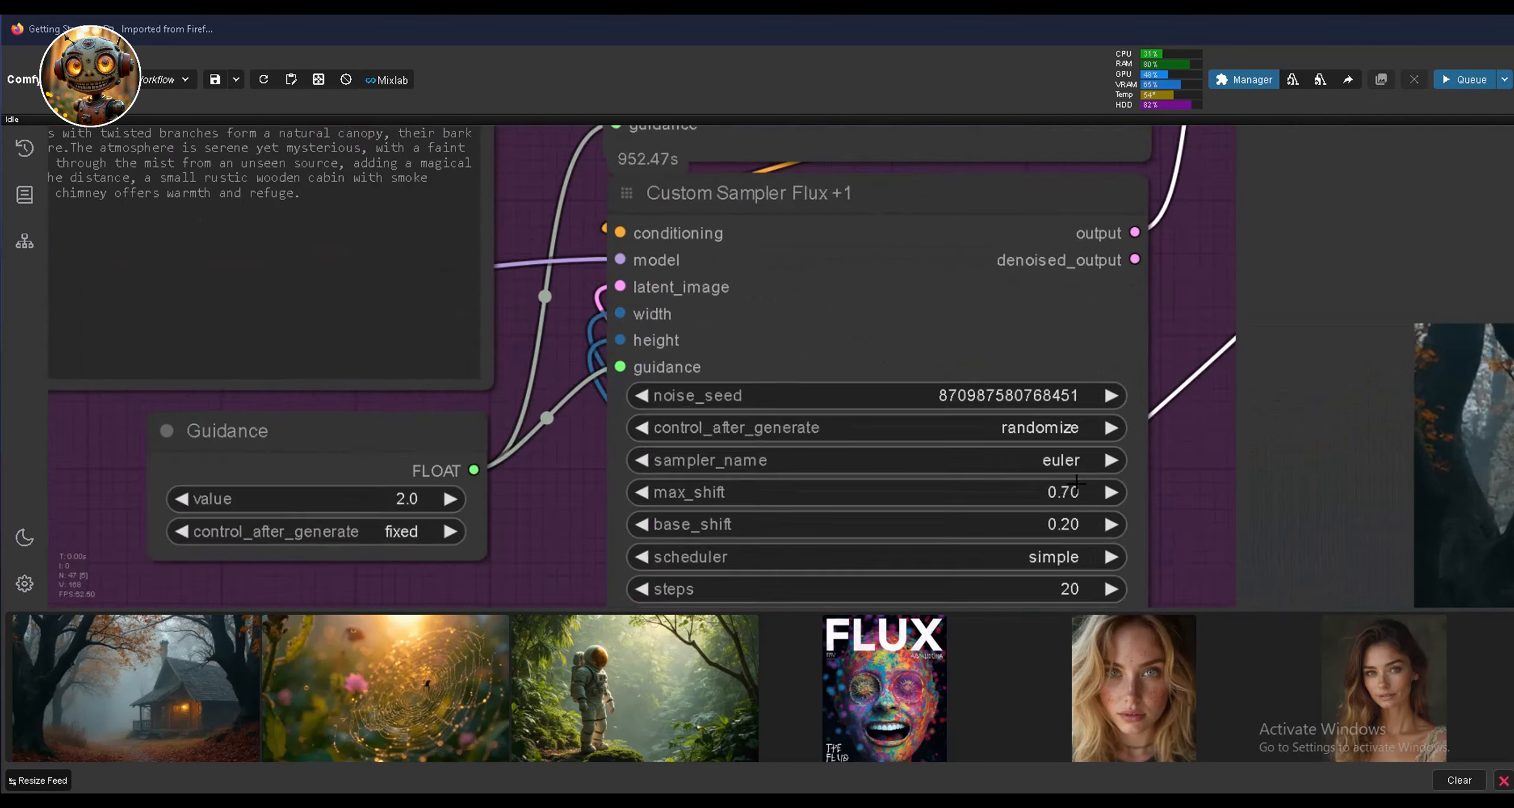
# Review the Custom Sampler Flux node's settings and its available scheduler options.
pyautogui.scroll(3, 1076, 482)
pyautogui.moveTo(1166, 487); pyautogui.dragTo(1155, 463)
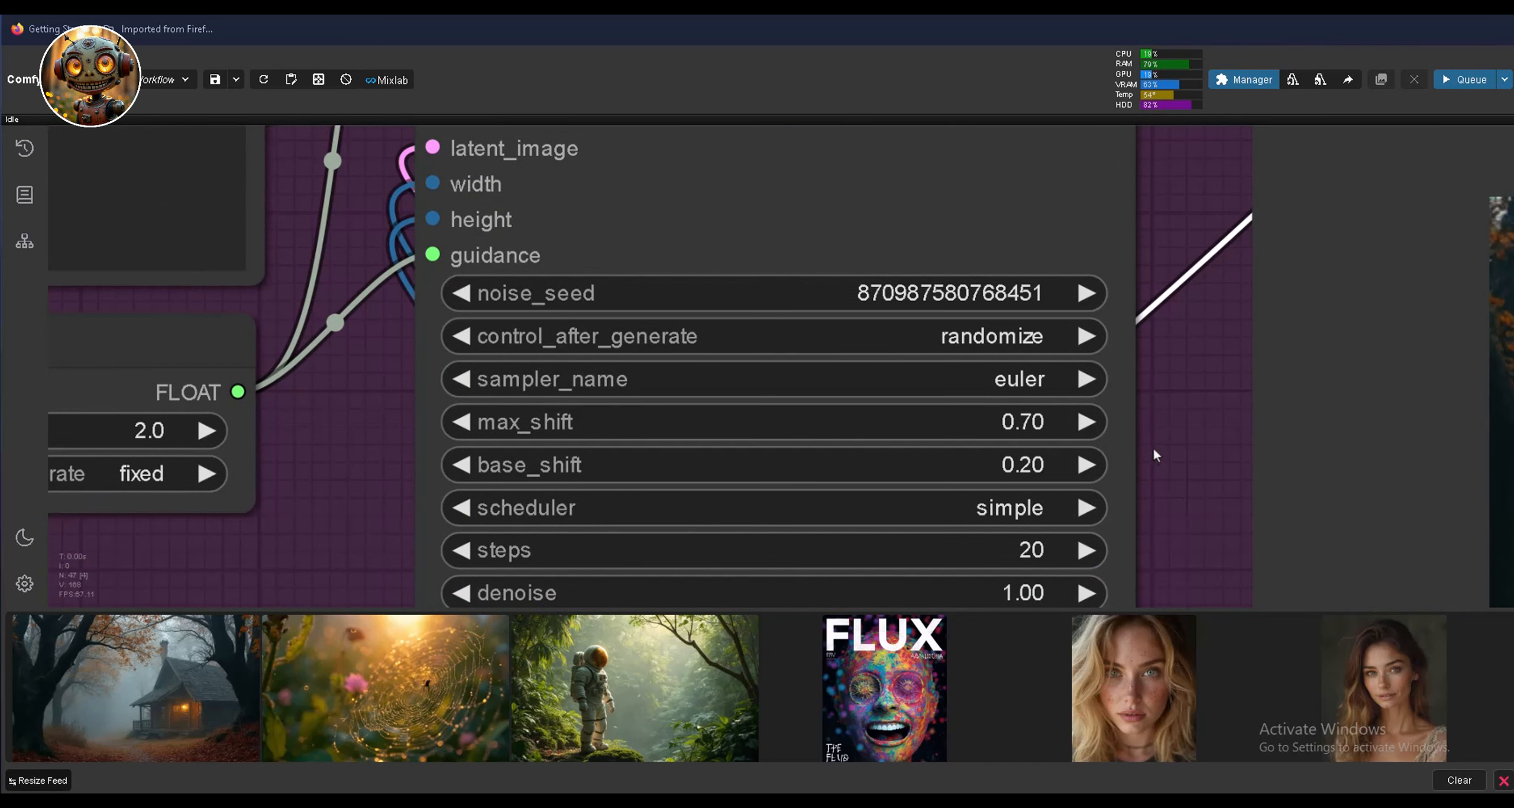
pyautogui.click(1032, 509)
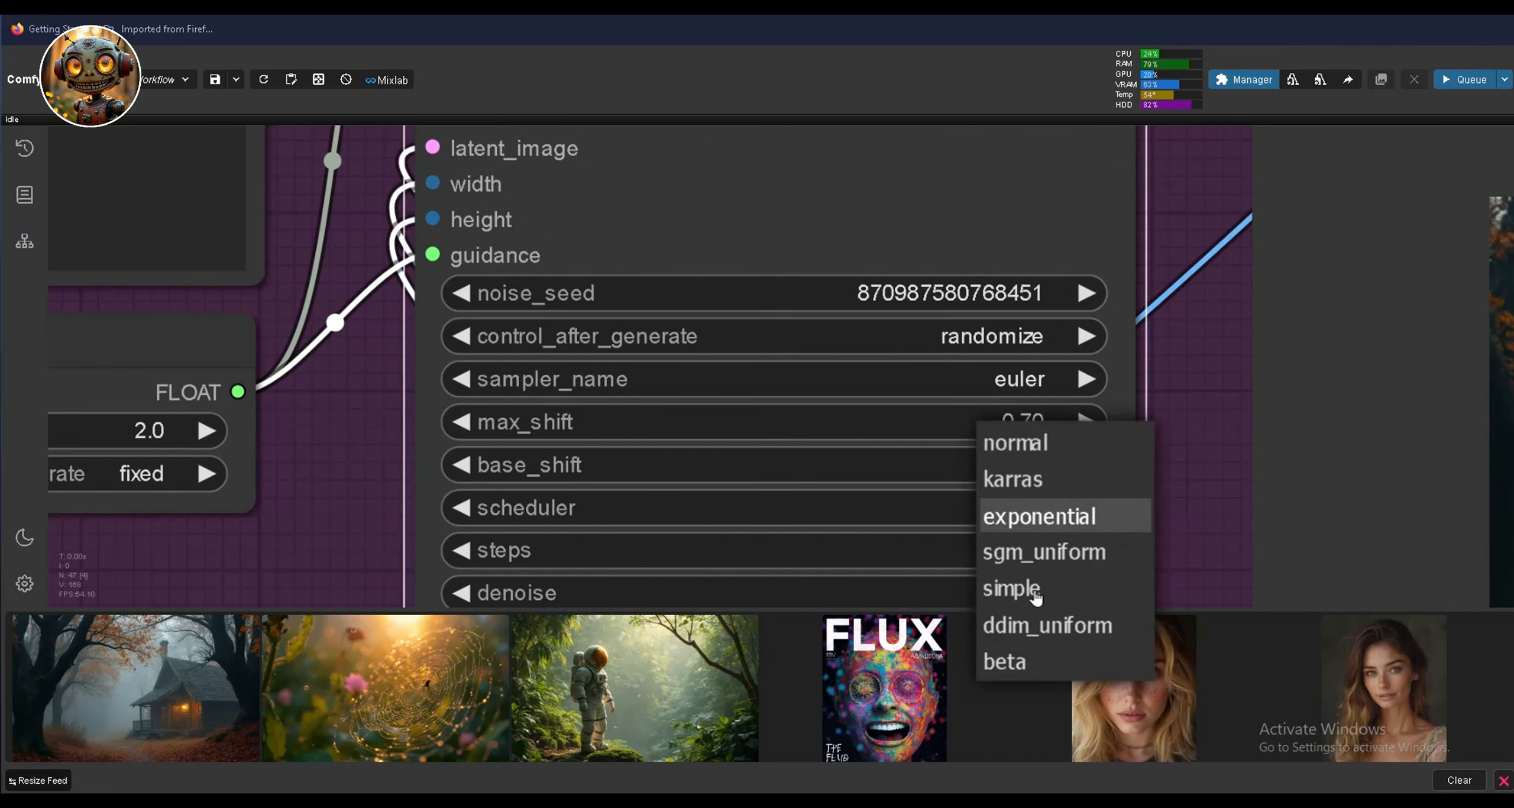
pyautogui.click(1196, 473)
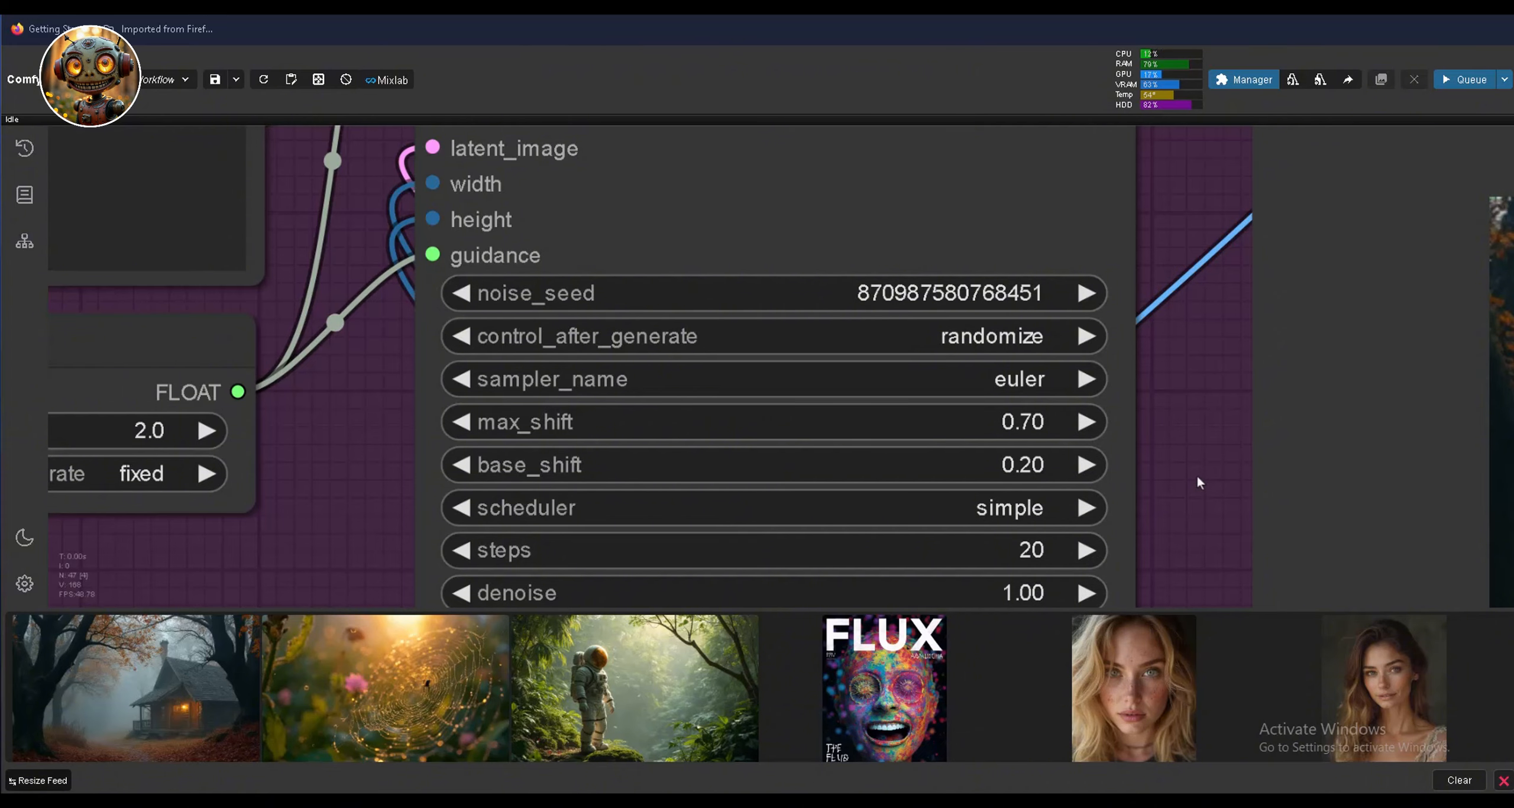
pyautogui.moveTo(1196, 473); pyautogui.dragTo(1271, 414)
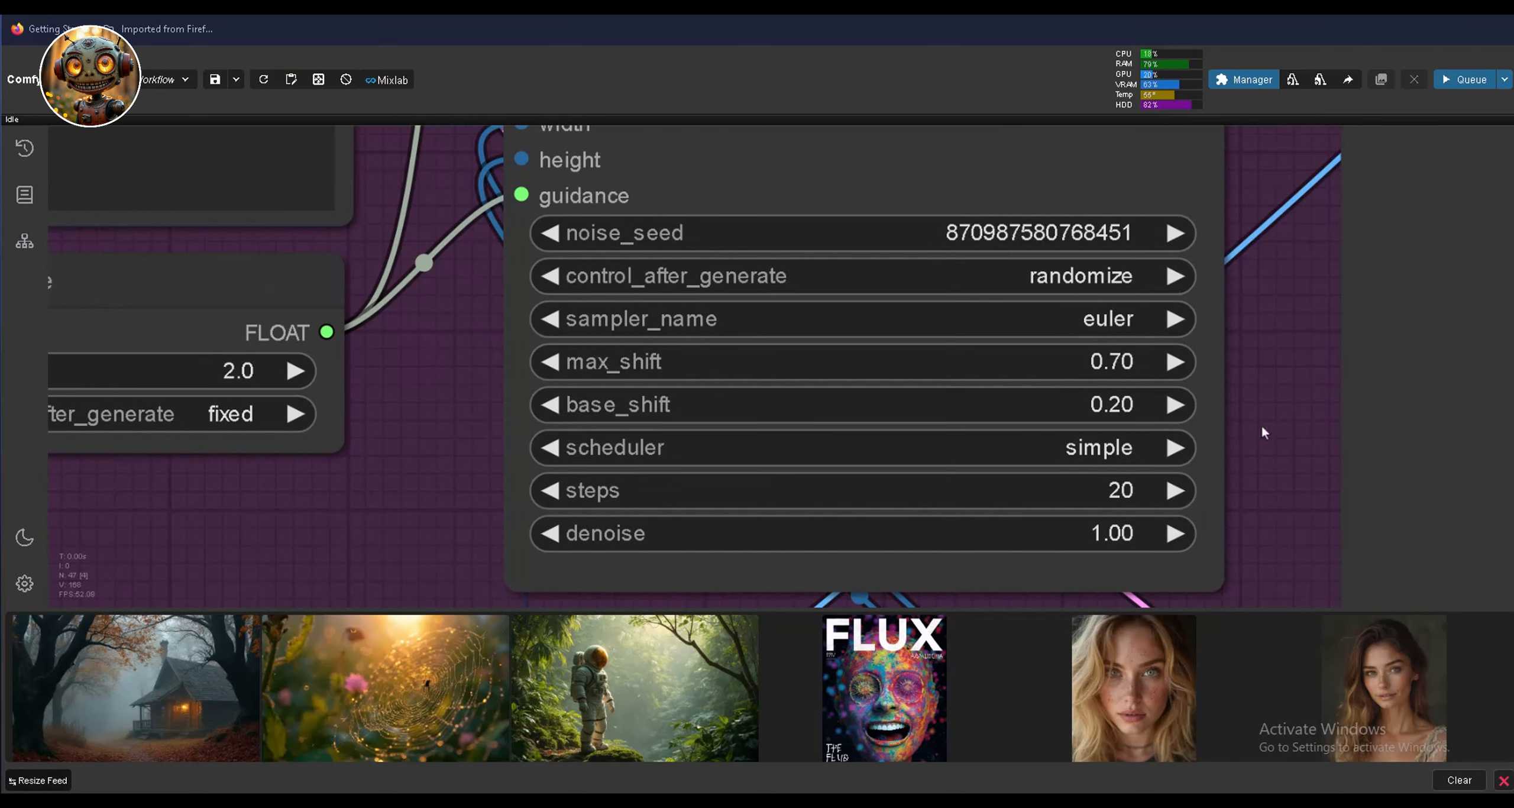
pyautogui.scroll(-3, 1261, 424)
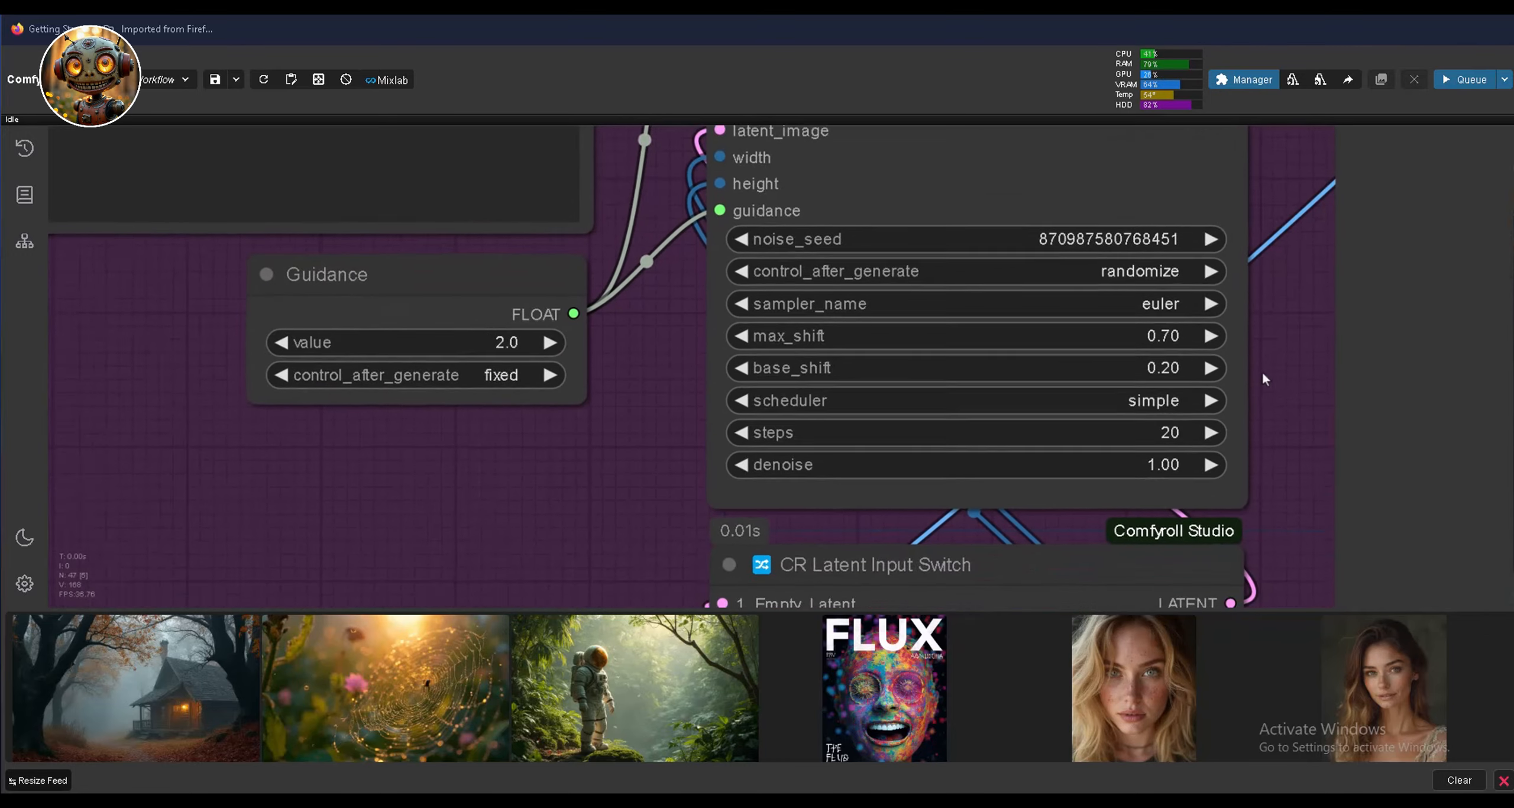
pyautogui.moveTo(1260, 369); pyautogui.dragTo(1252, 440)
# Set the Custom Sampler Flux node's sampler_name to dpm_2, max_shift to 0.2 and scheduler to karras.
pyautogui.click(1117, 362)
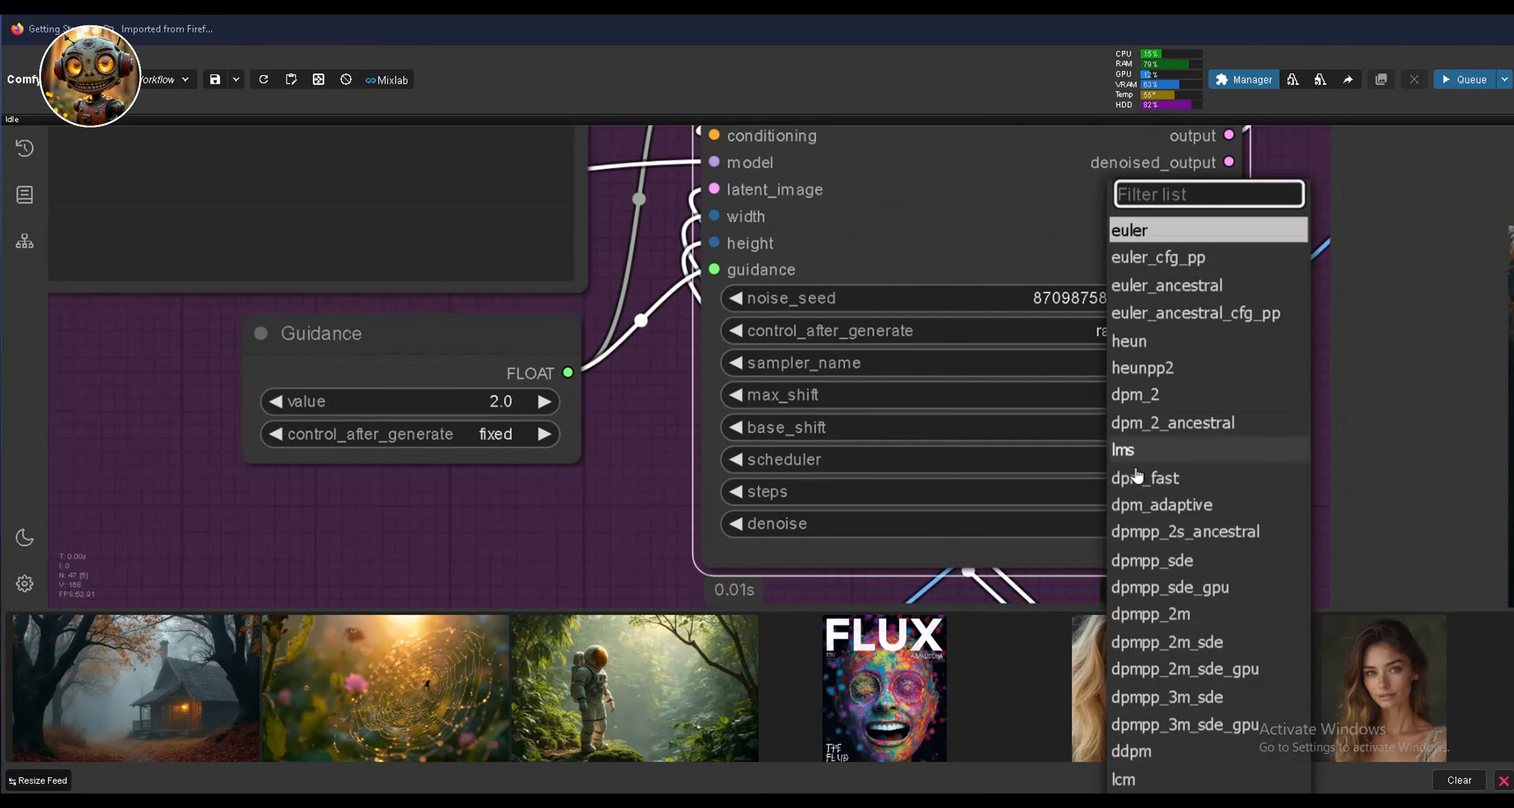
pyautogui.click(1129, 398)
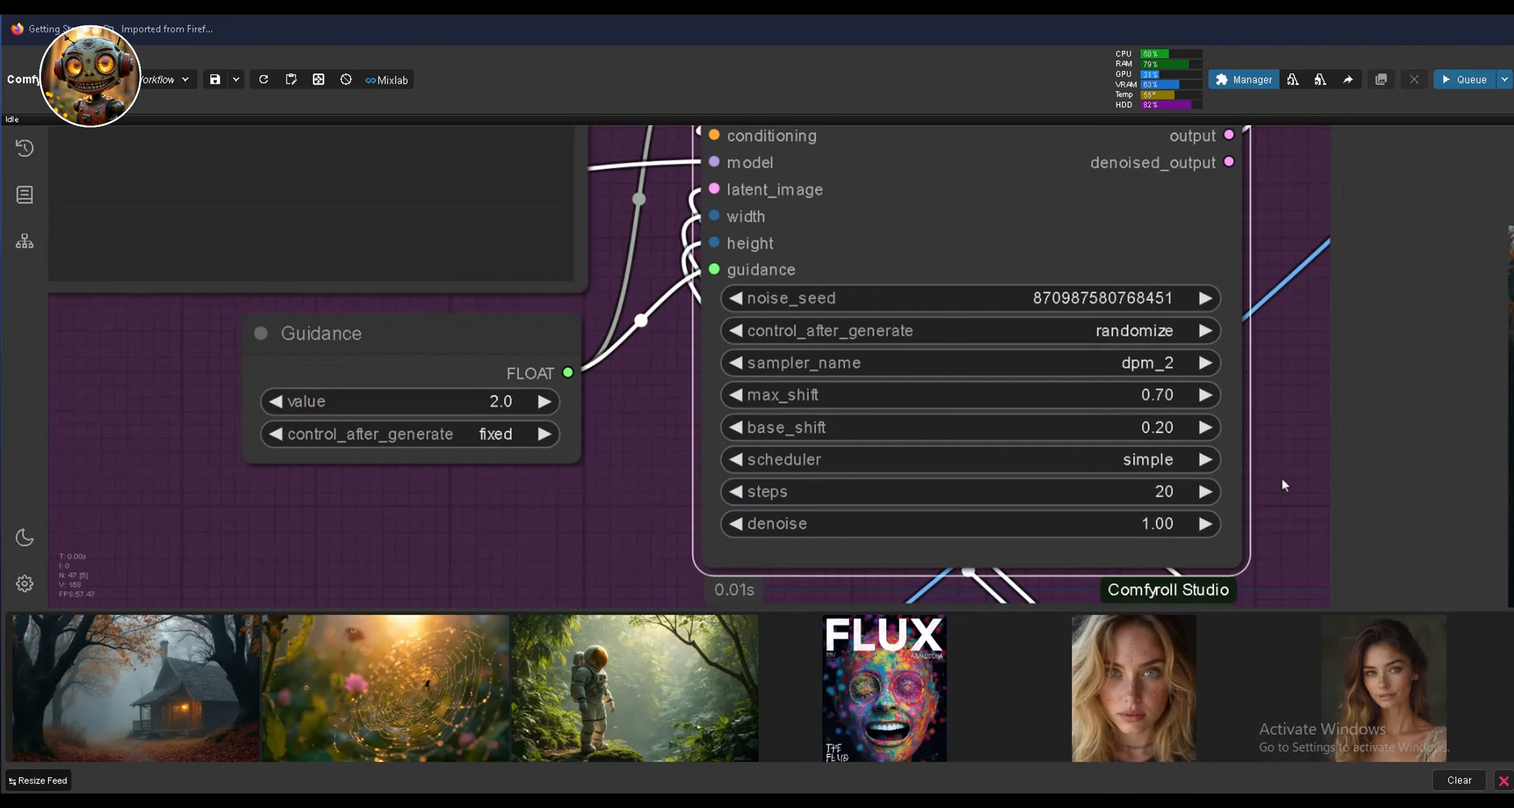
pyautogui.moveTo(1285, 487); pyautogui.dragTo(1209, 458)
pyautogui.click(1076, 370)
pyautogui.write('0.2')
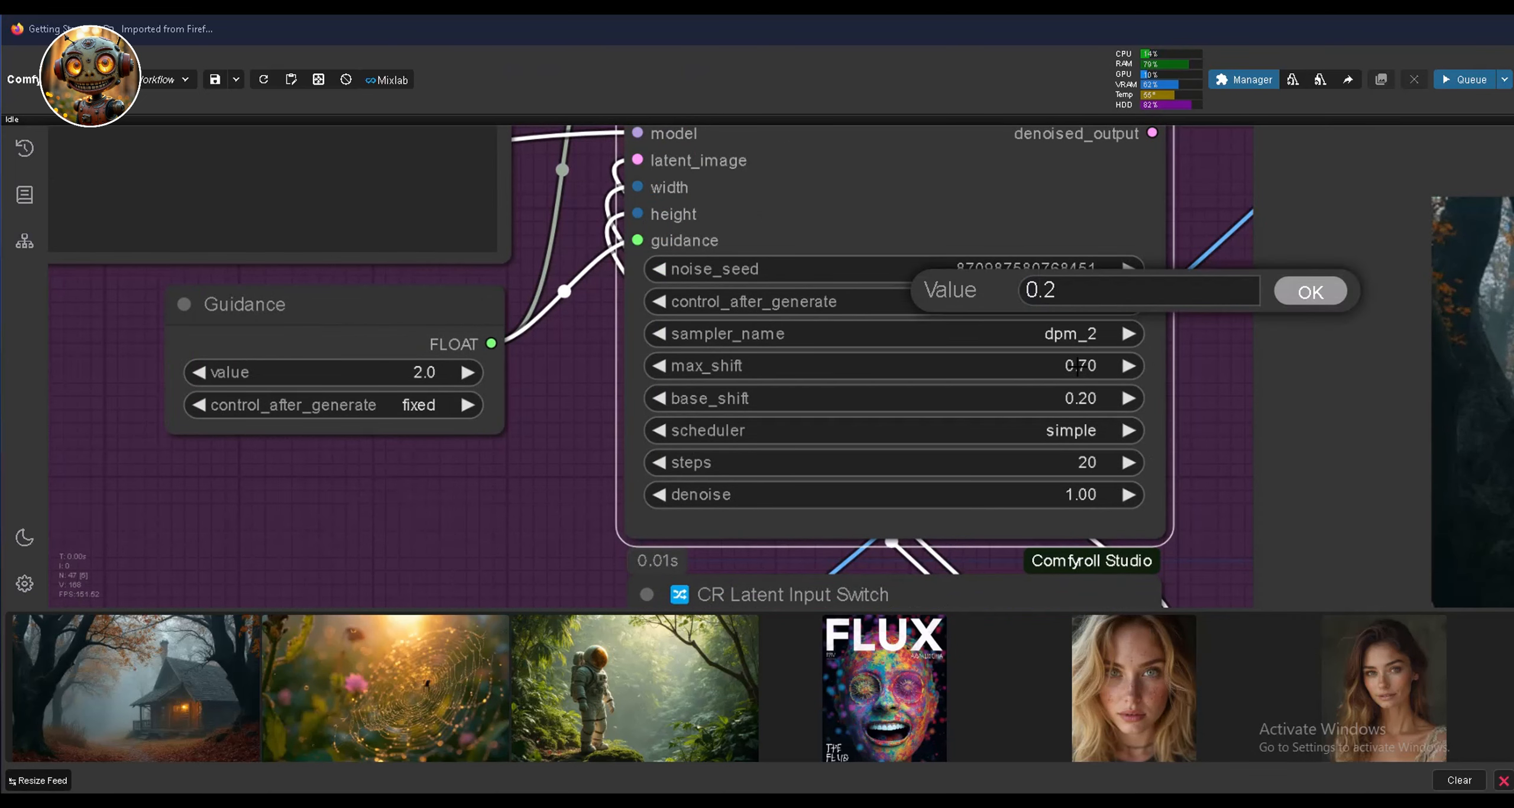
pyautogui.press('Return')
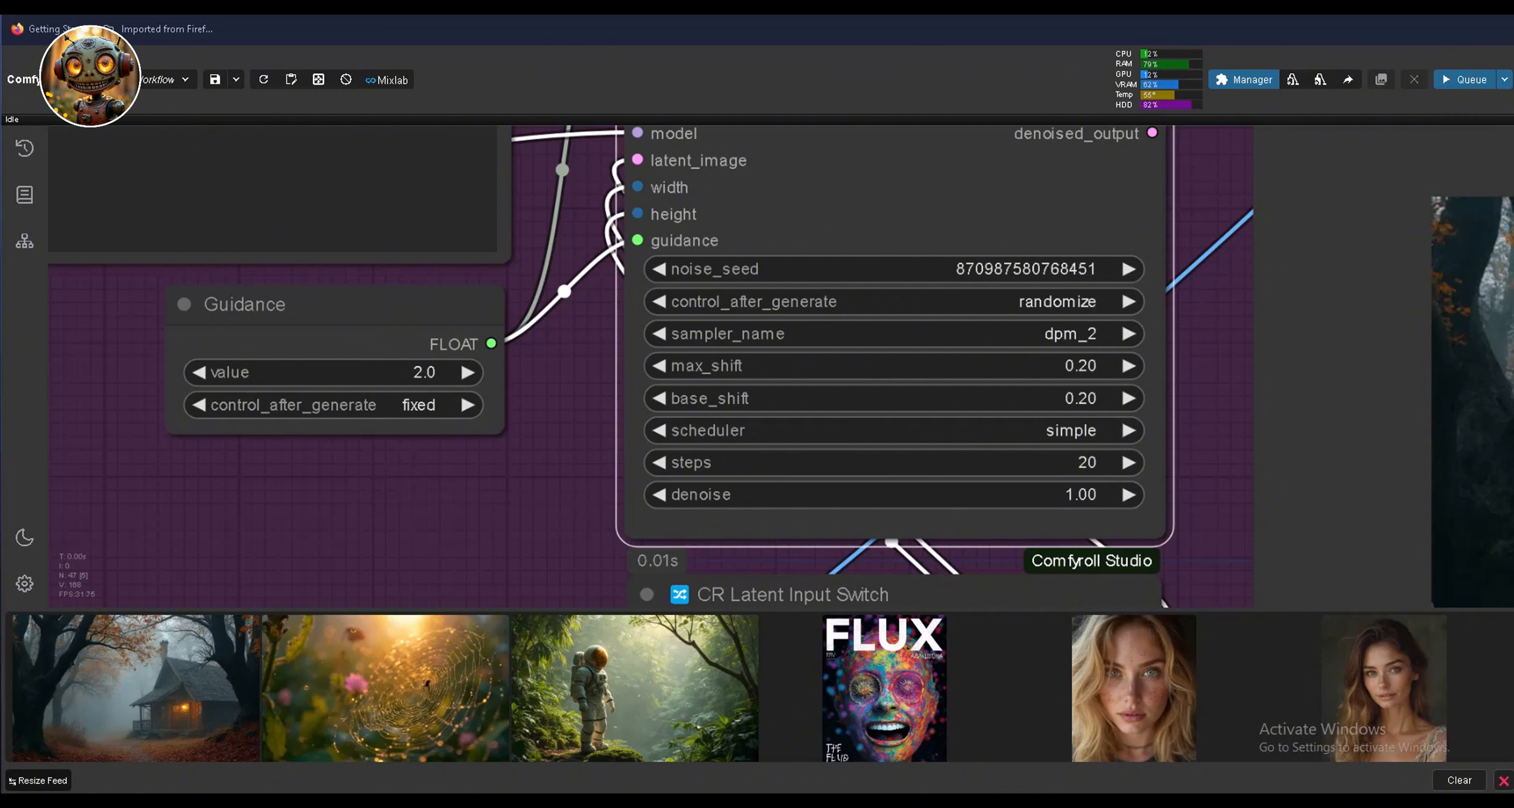
pyautogui.click(1081, 430)
pyautogui.click(1082, 421)
# Try a Guidance value of 0, and restore sampler euler, max_shift 0.70, scheduler simple and guidance 2.0.
pyautogui.click(442, 373)
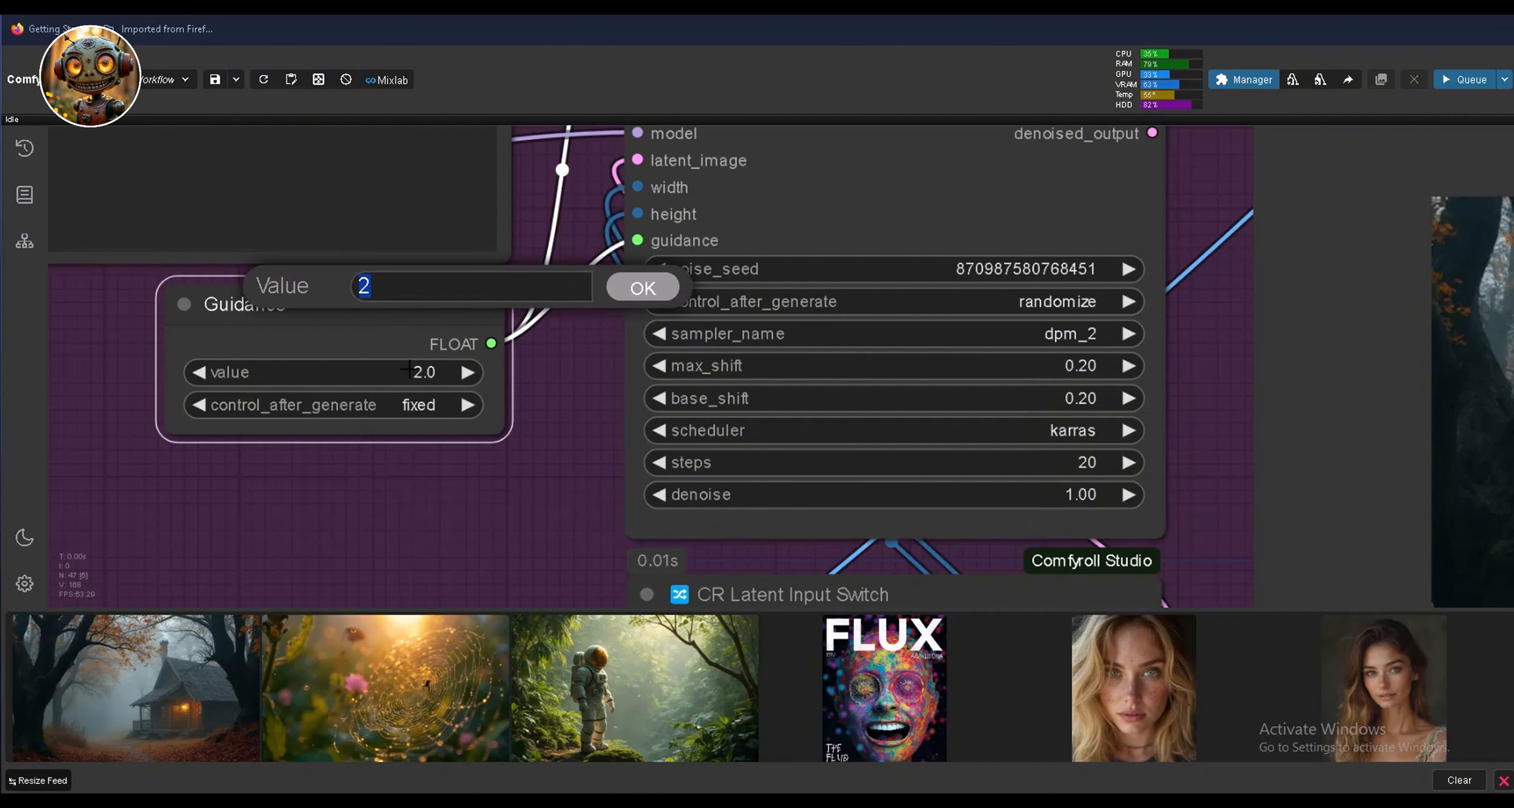
pyautogui.write('0')
pyautogui.press('Return')
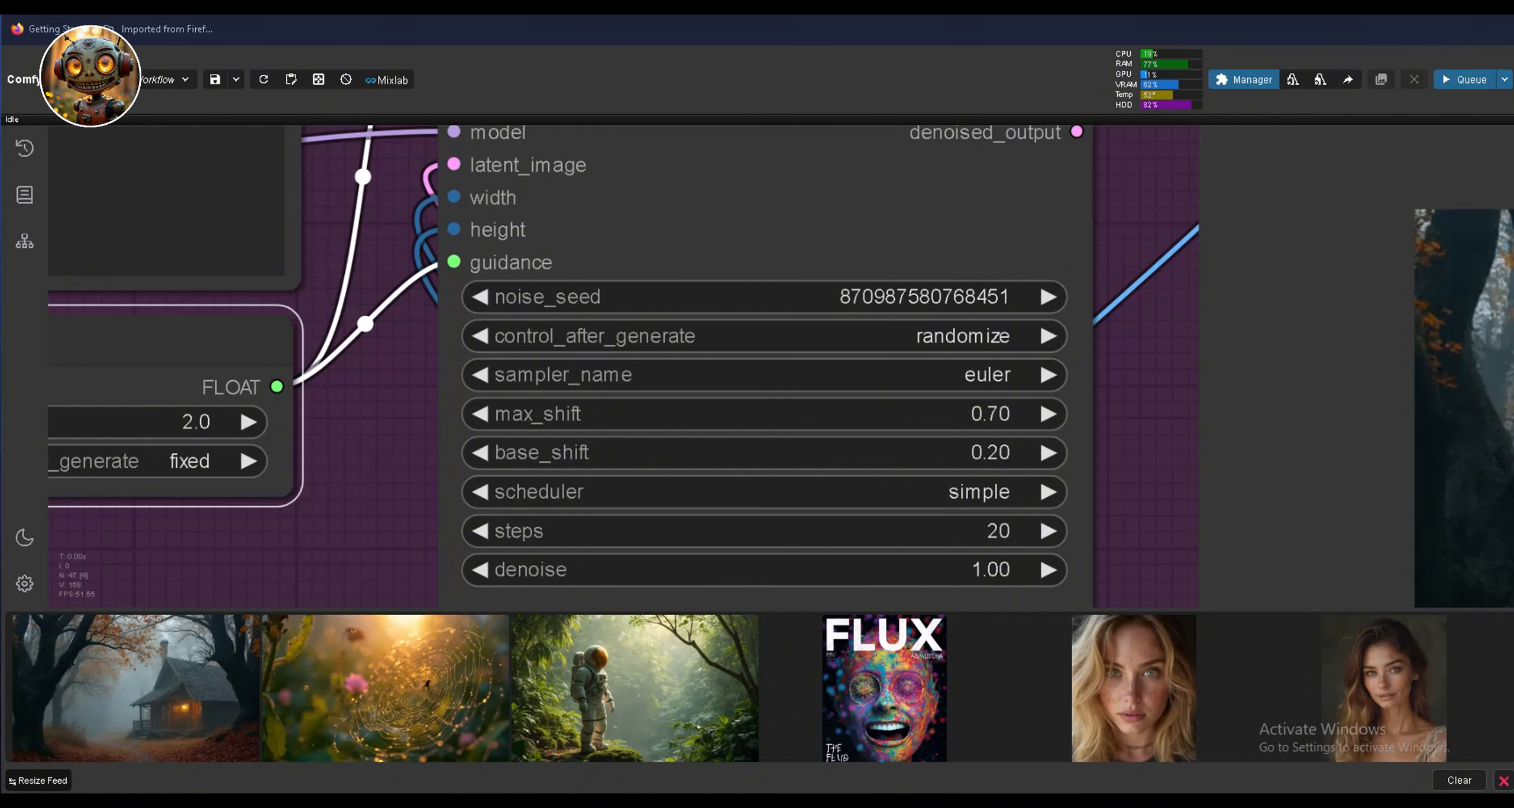
pyautogui.scroll(-3, 726, 236)
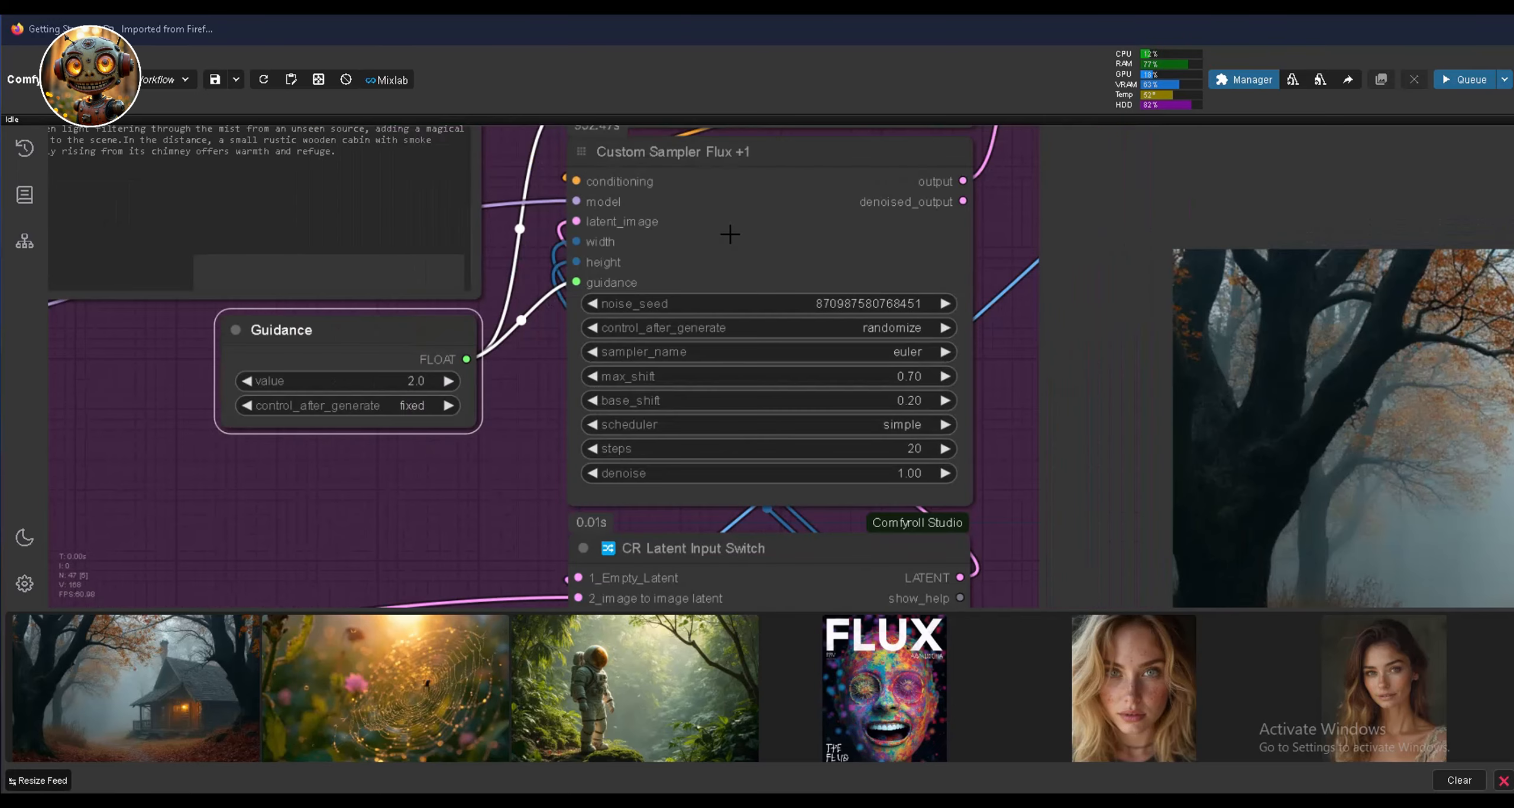
pyautogui.scroll(-3, 571, 389)
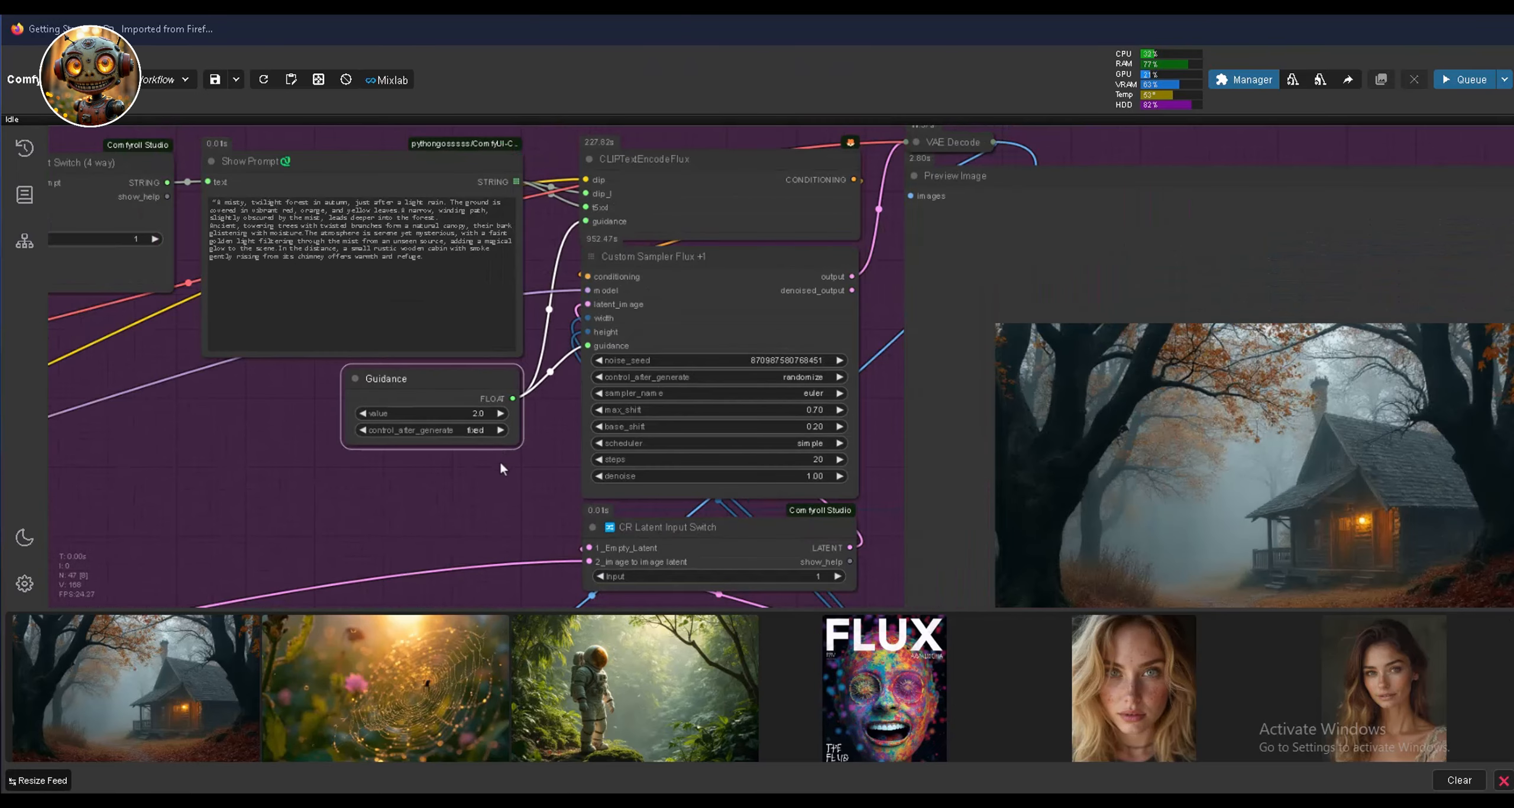
# Replace the SDXL Prompt Styler's positive prompt with the hyper realistic full body shot of a cyborg woman with silver metal angel wings.
pyautogui.scroll(5, 266, 211)
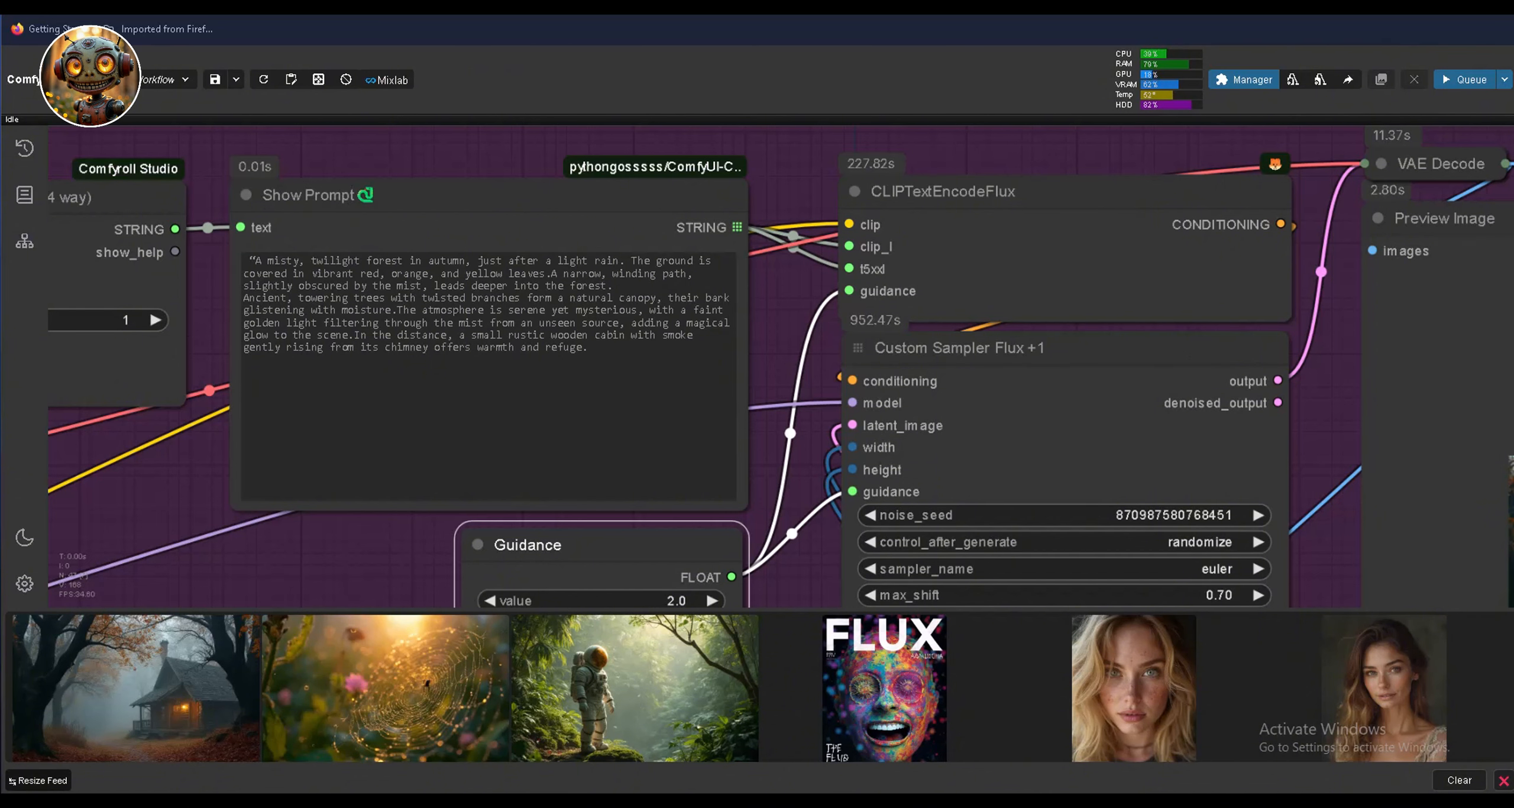
pyautogui.scroll(-6, 203, 329)
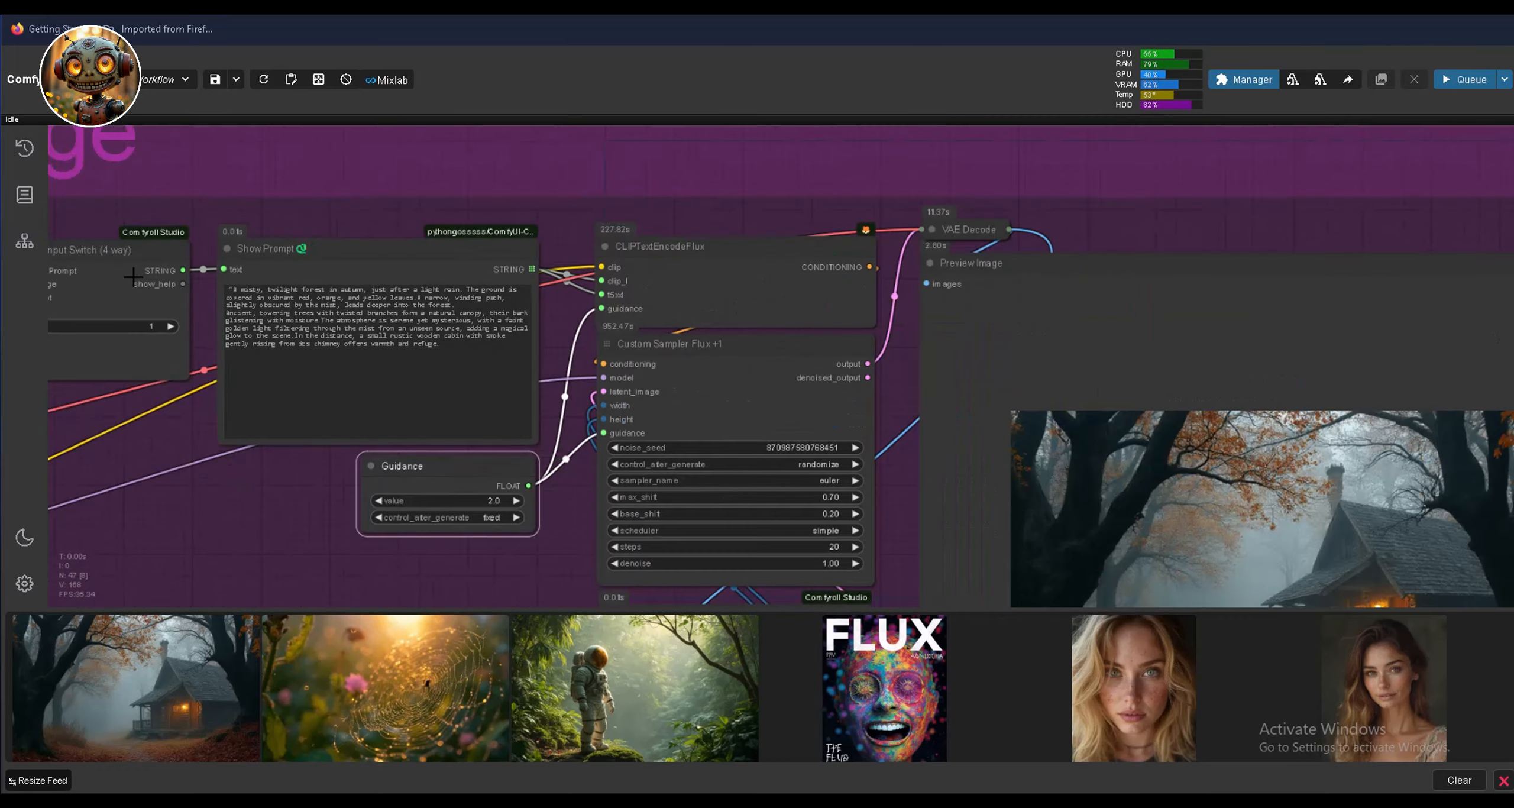
pyautogui.moveTo(203, 329); pyautogui.dragTo(269, 335)
pyautogui.moveTo(500, 279); pyautogui.dragTo(1190, 289)
pyautogui.scroll(5, 496, 293)
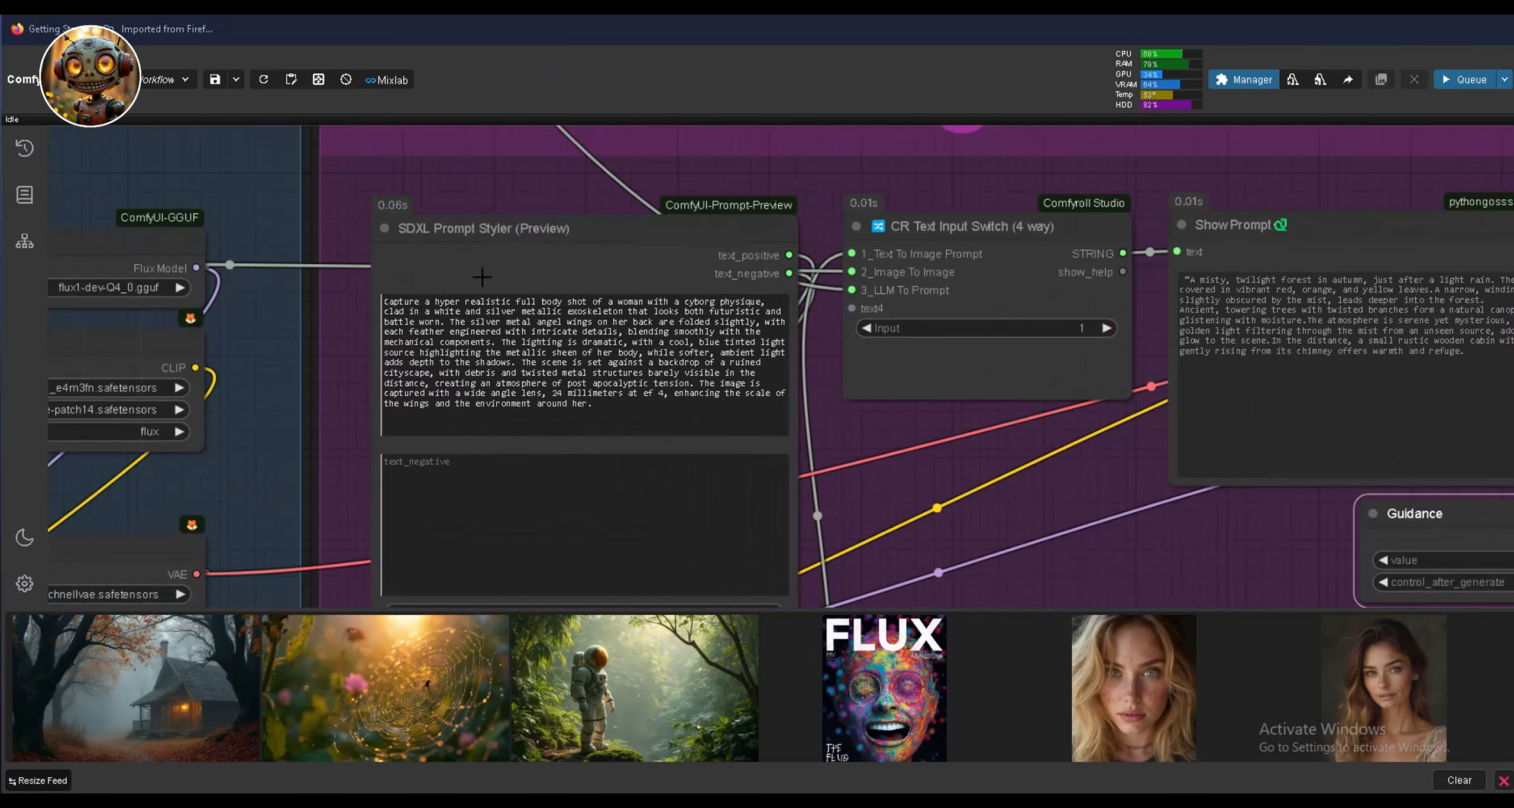
pyautogui.scroll(2, 489, 273)
pyautogui.moveTo(488, 273); pyautogui.dragTo(419, 294)
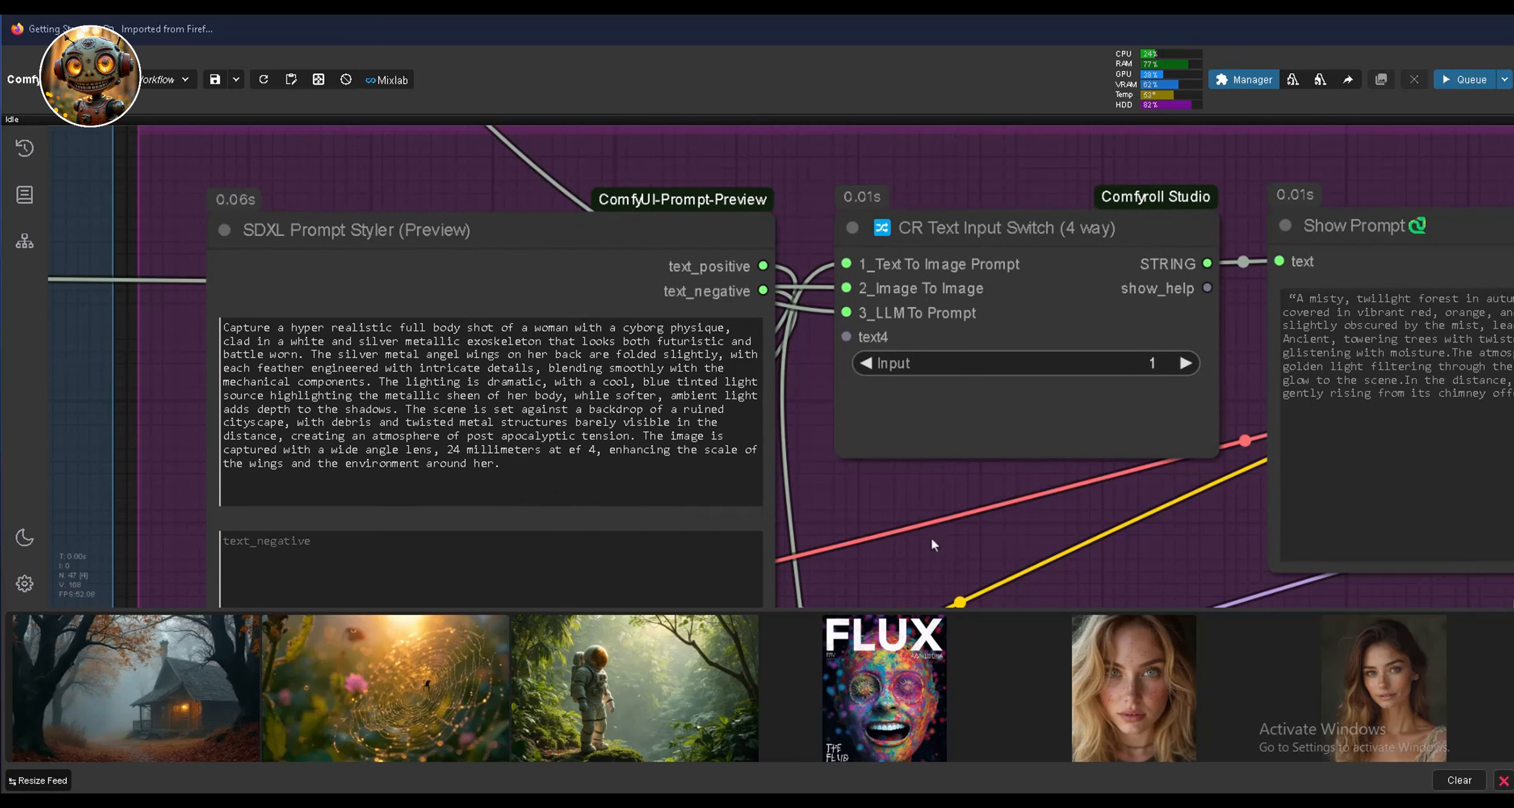
# Queue the Text To Image workflow and view the generated winged cyborg image enlarged.
pyautogui.moveTo(942, 561); pyautogui.dragTo(615, 439)
pyautogui.scroll(-6, 631, 425)
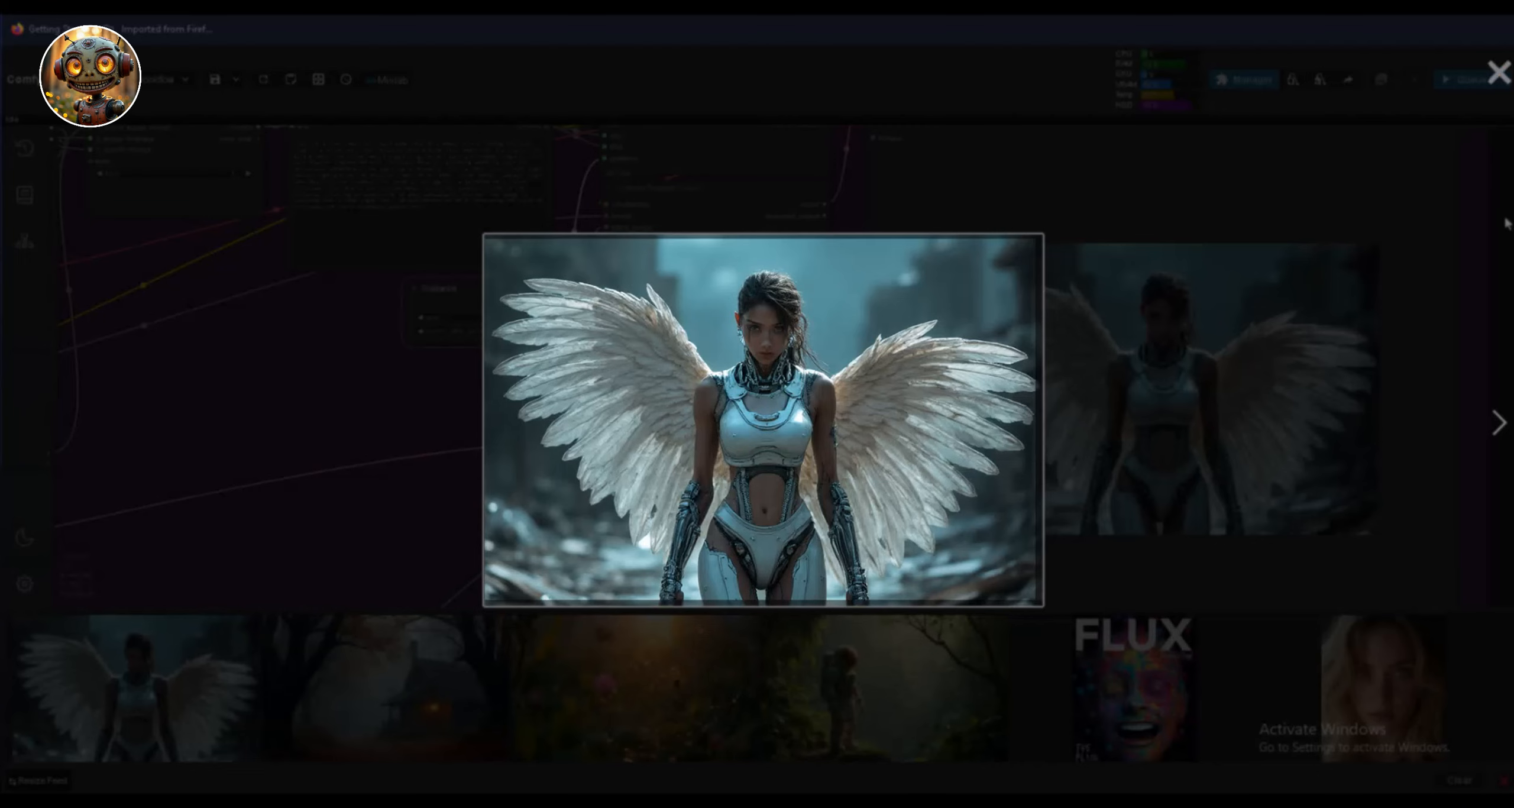
pyautogui.click(1444, 260)
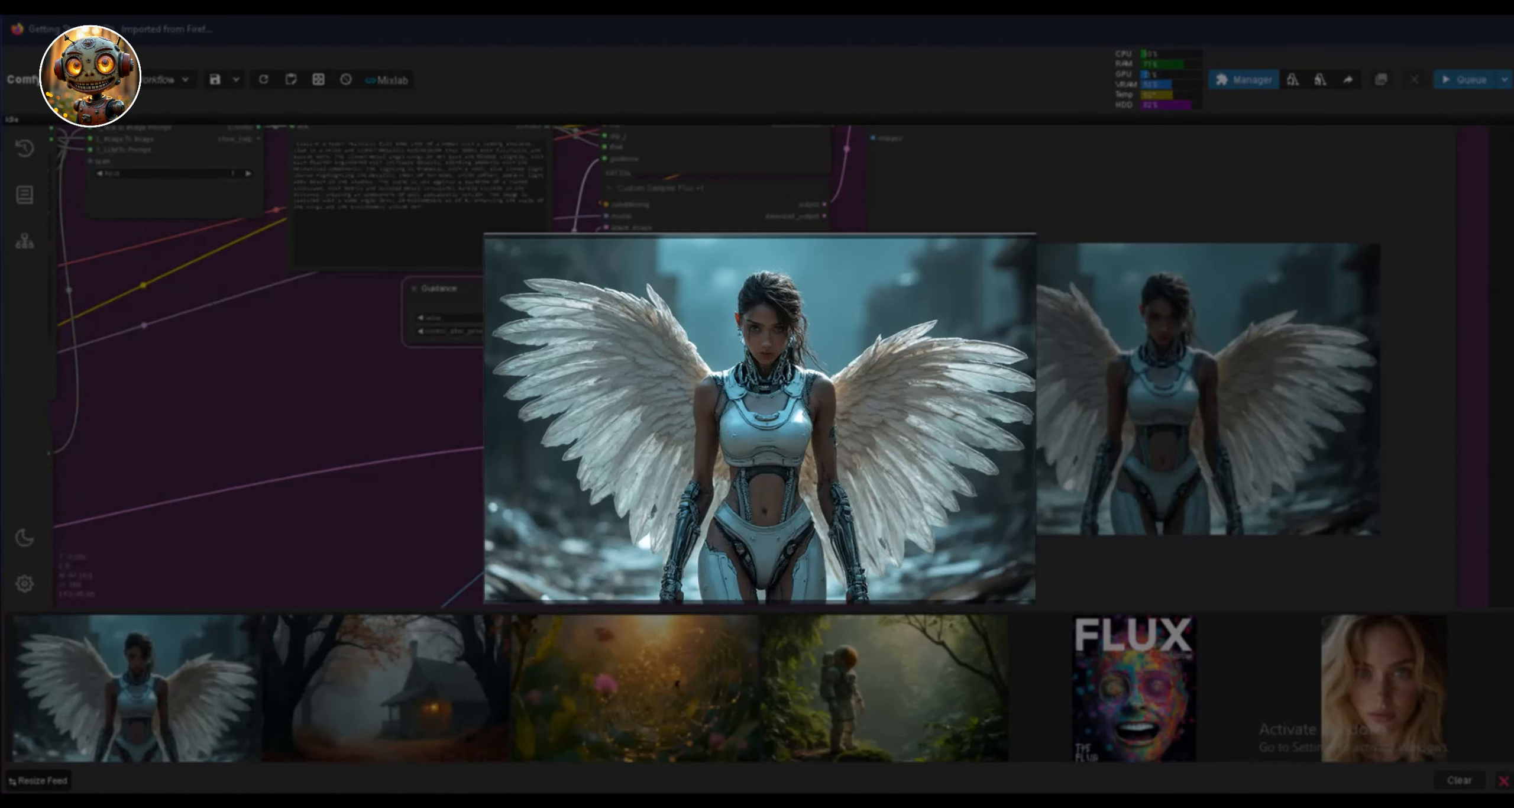
# Inspect the preview, generate further versions of the winged cyborg image and view the newest one enlarged.
pyautogui.scroll(5, 1435, 496)
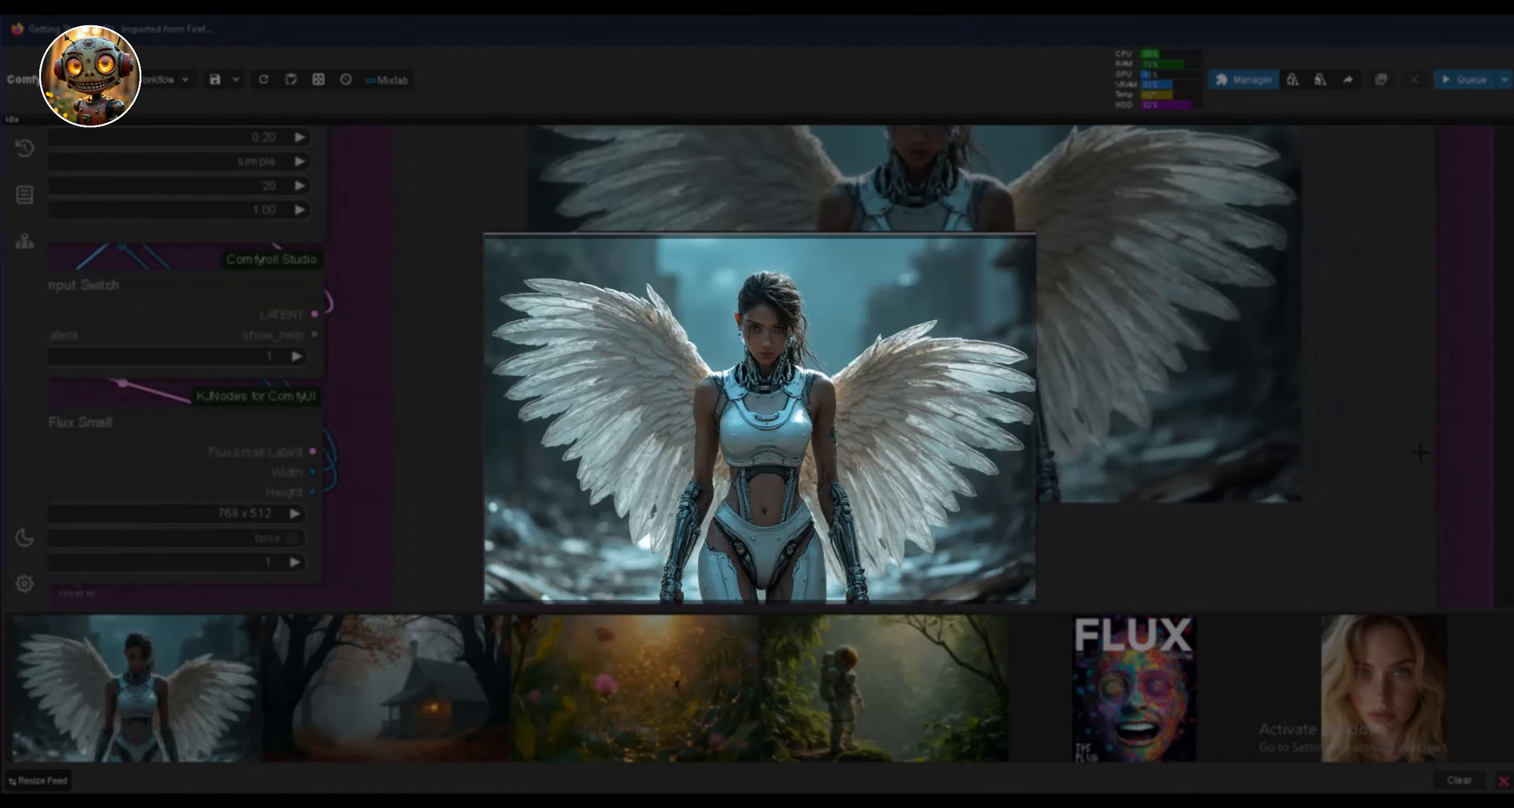
pyautogui.moveTo(1420, 566); pyautogui.dragTo(1419, 601)
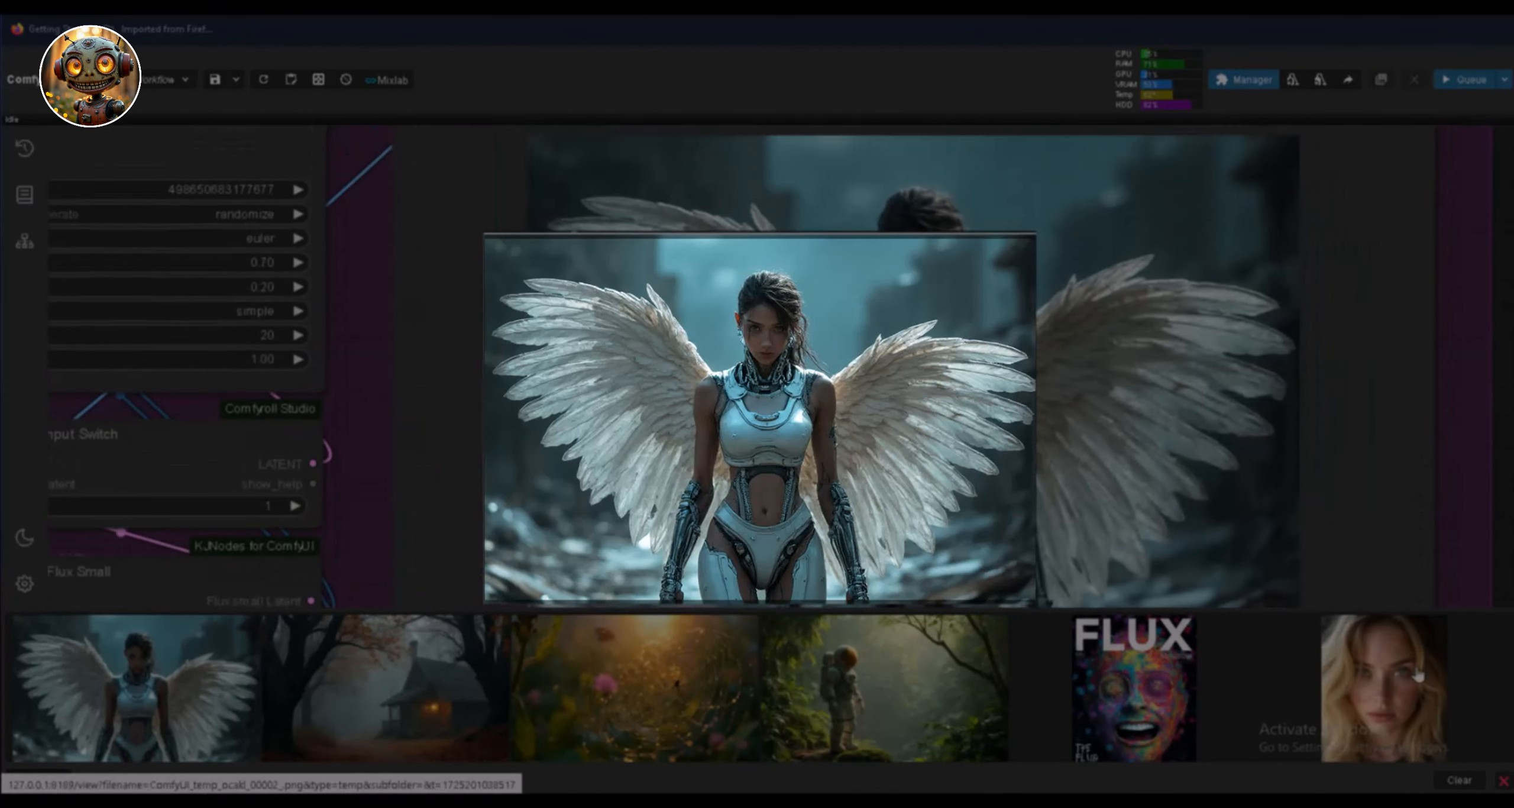
pyautogui.moveTo(1285, 318); pyautogui.dragTo(1284, 413)
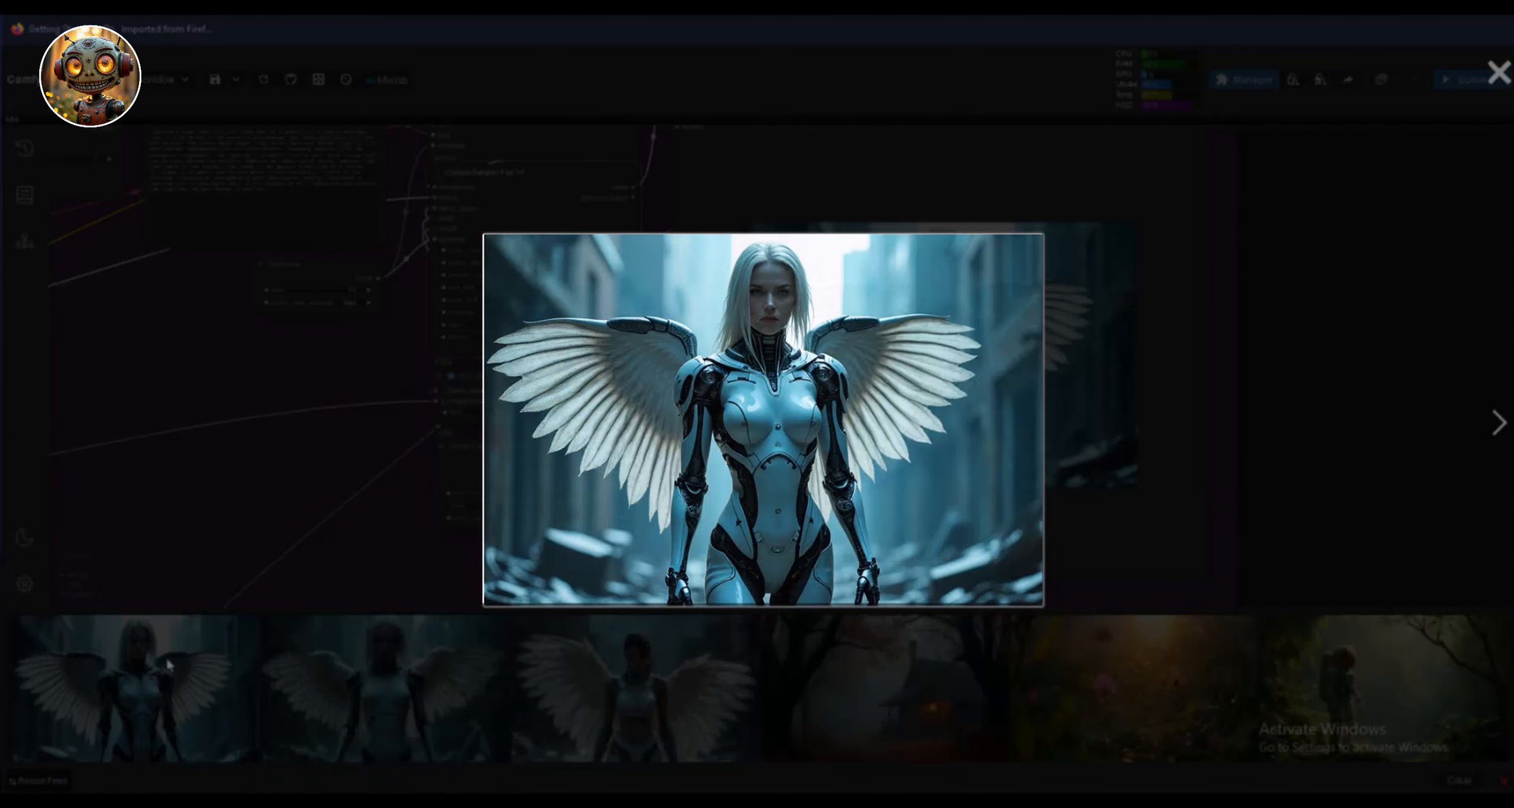
pyautogui.click(1319, 276)
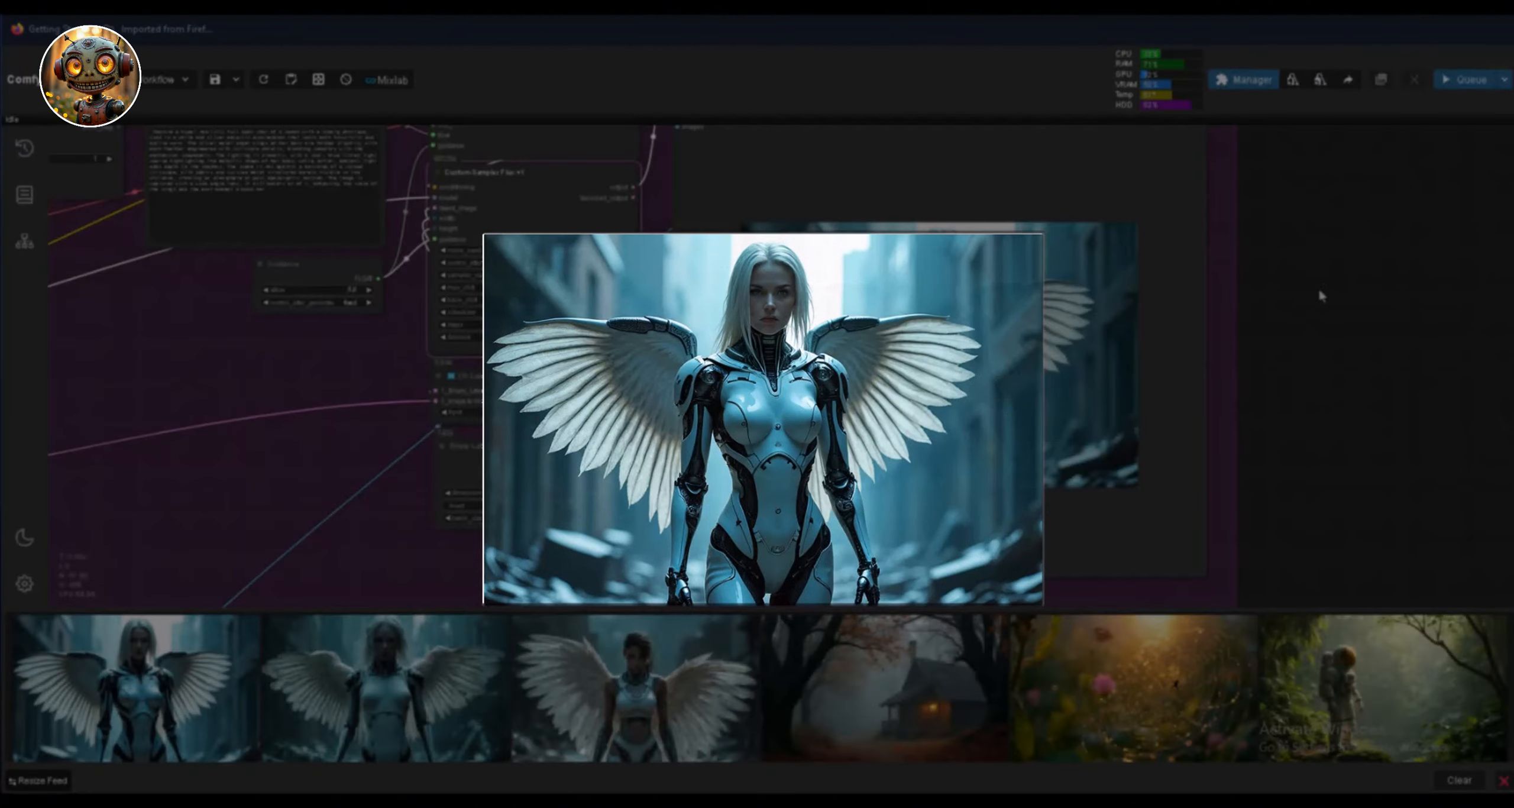
# Compare the generated winged cyborg images by reopening the first version enlarged and stepping through the newer ones.
pyautogui.click(1465, 483)
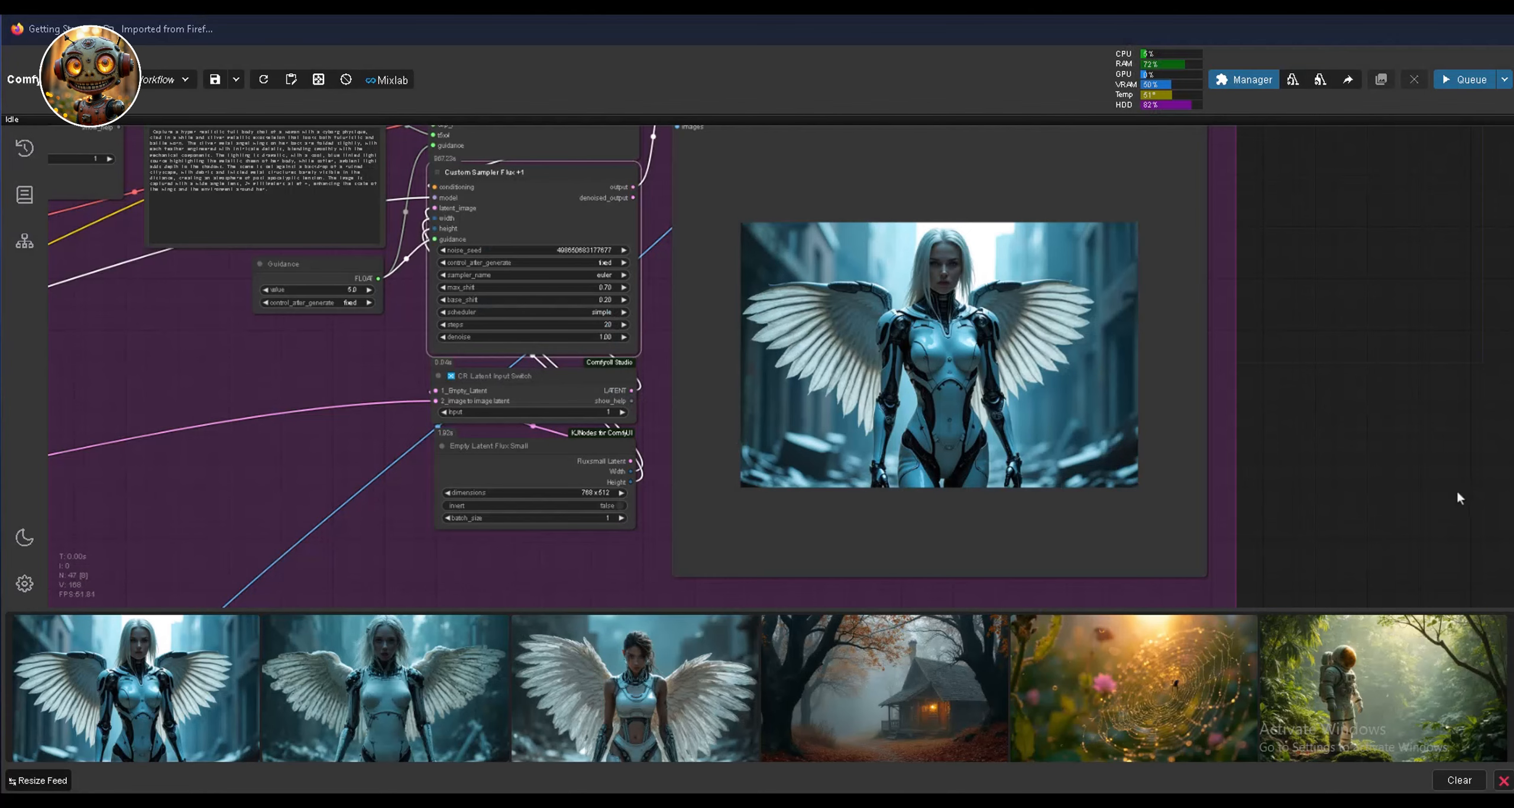
pyautogui.click(668, 713)
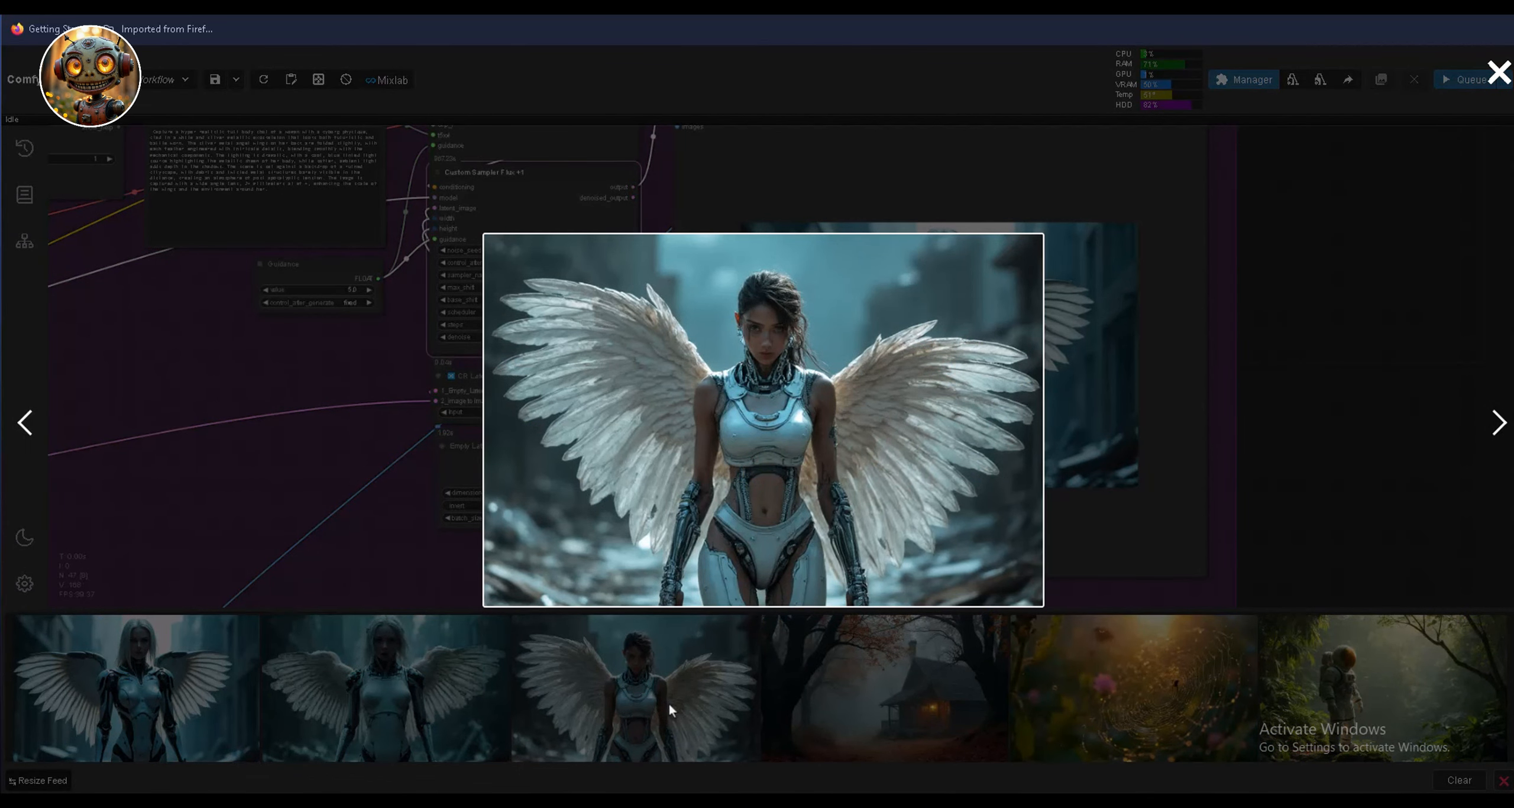
pyautogui.click(28, 430)
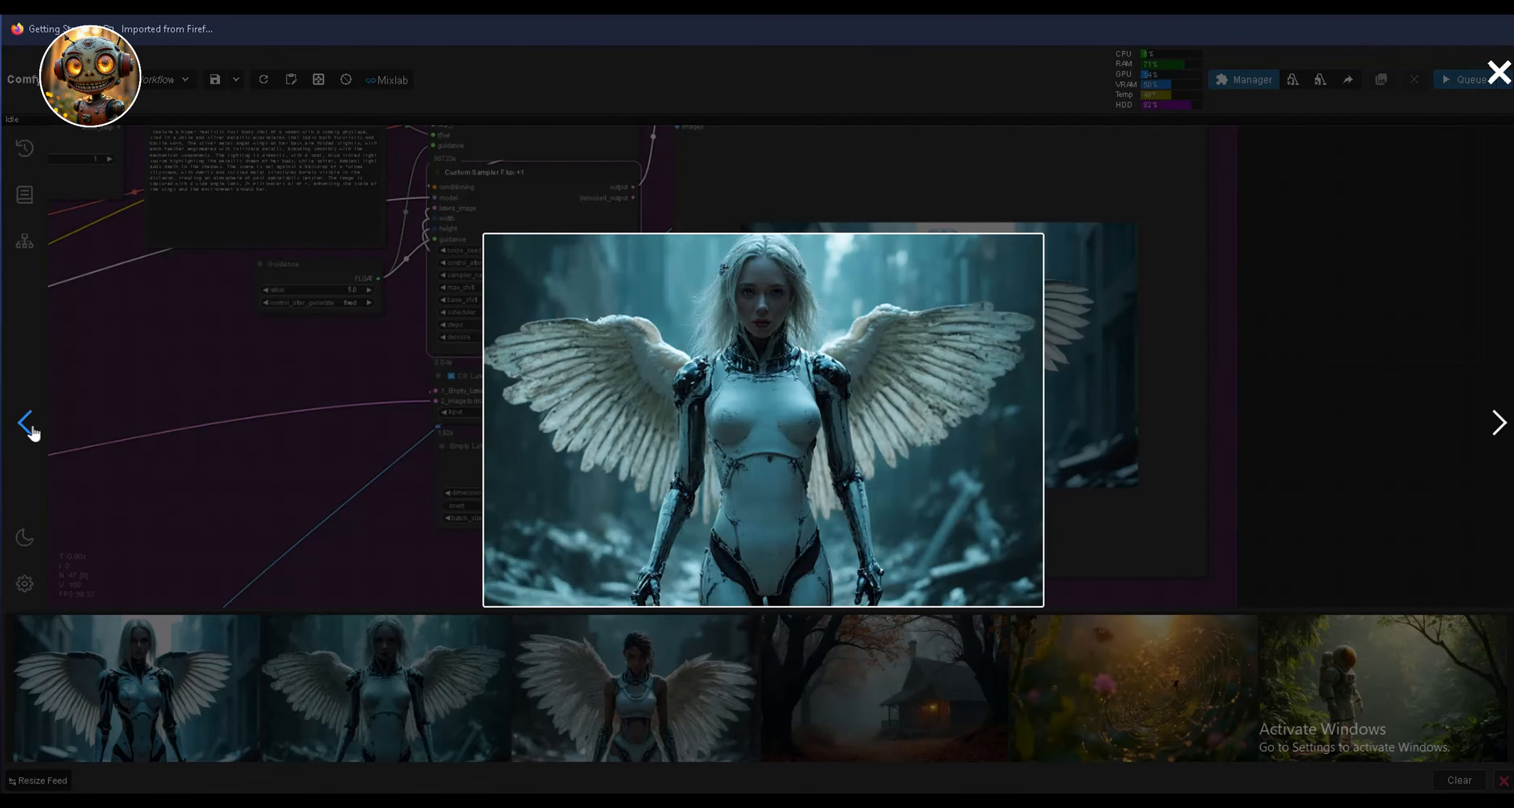
pyautogui.click(30, 429)
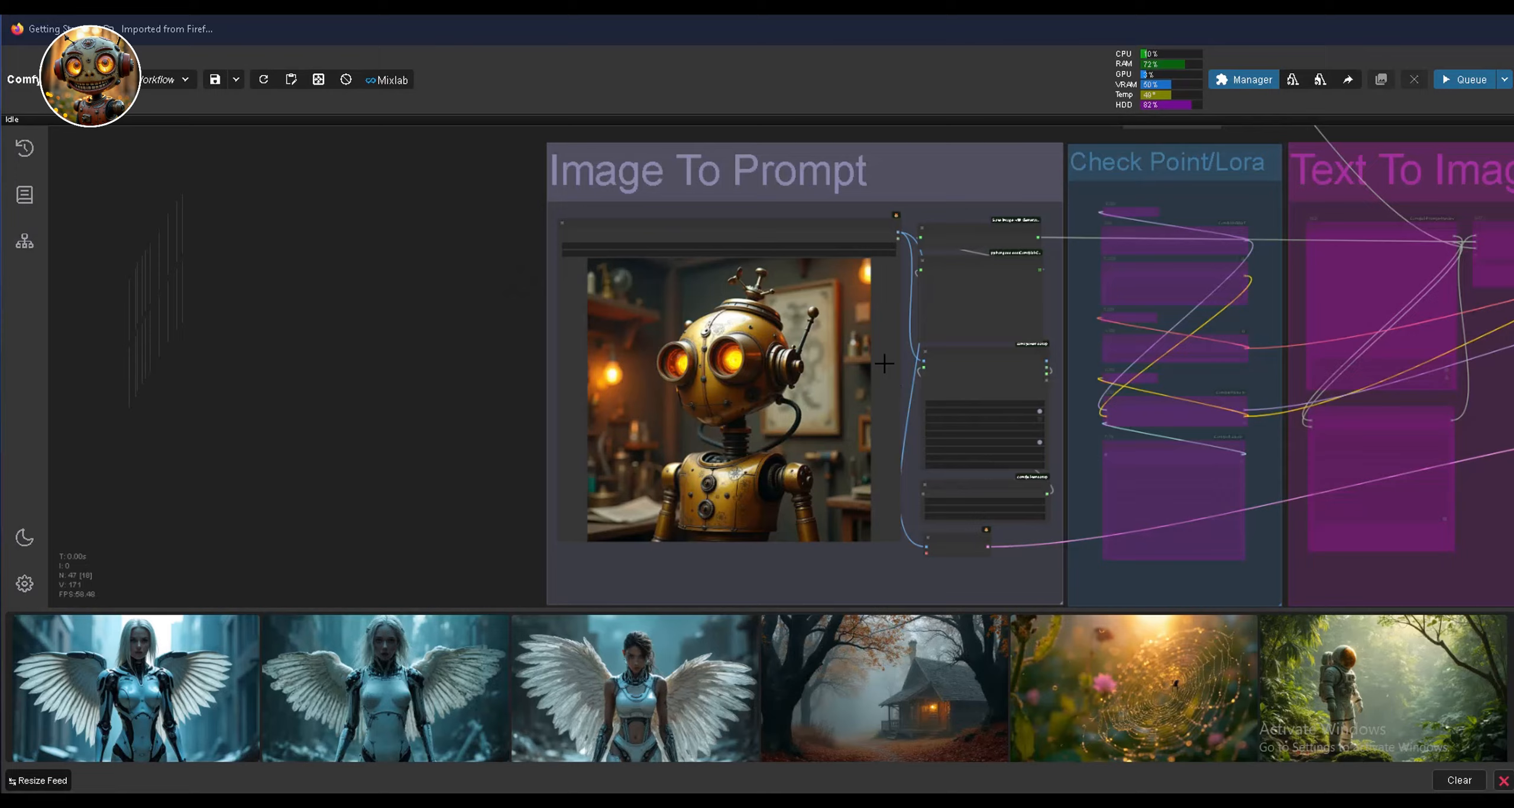
# Examine the Image To Prompt group's Load Image, Florence2Run and DownloadAndLoadFlorence2Model nodes and their settings.
pyautogui.scroll(8, 762, 240)
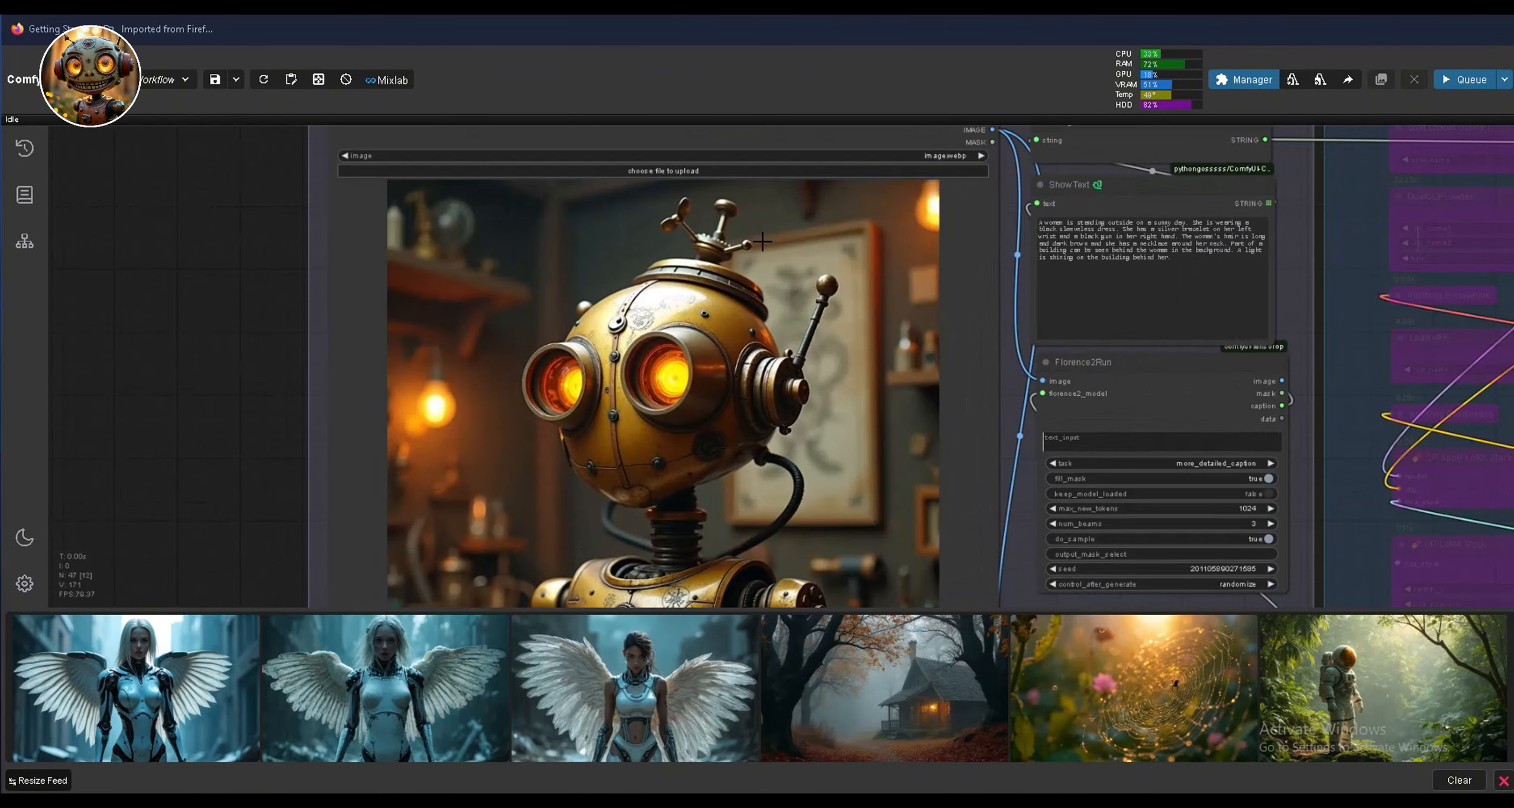
pyautogui.scroll(2, 762, 241)
pyautogui.scroll(-2, 763, 241)
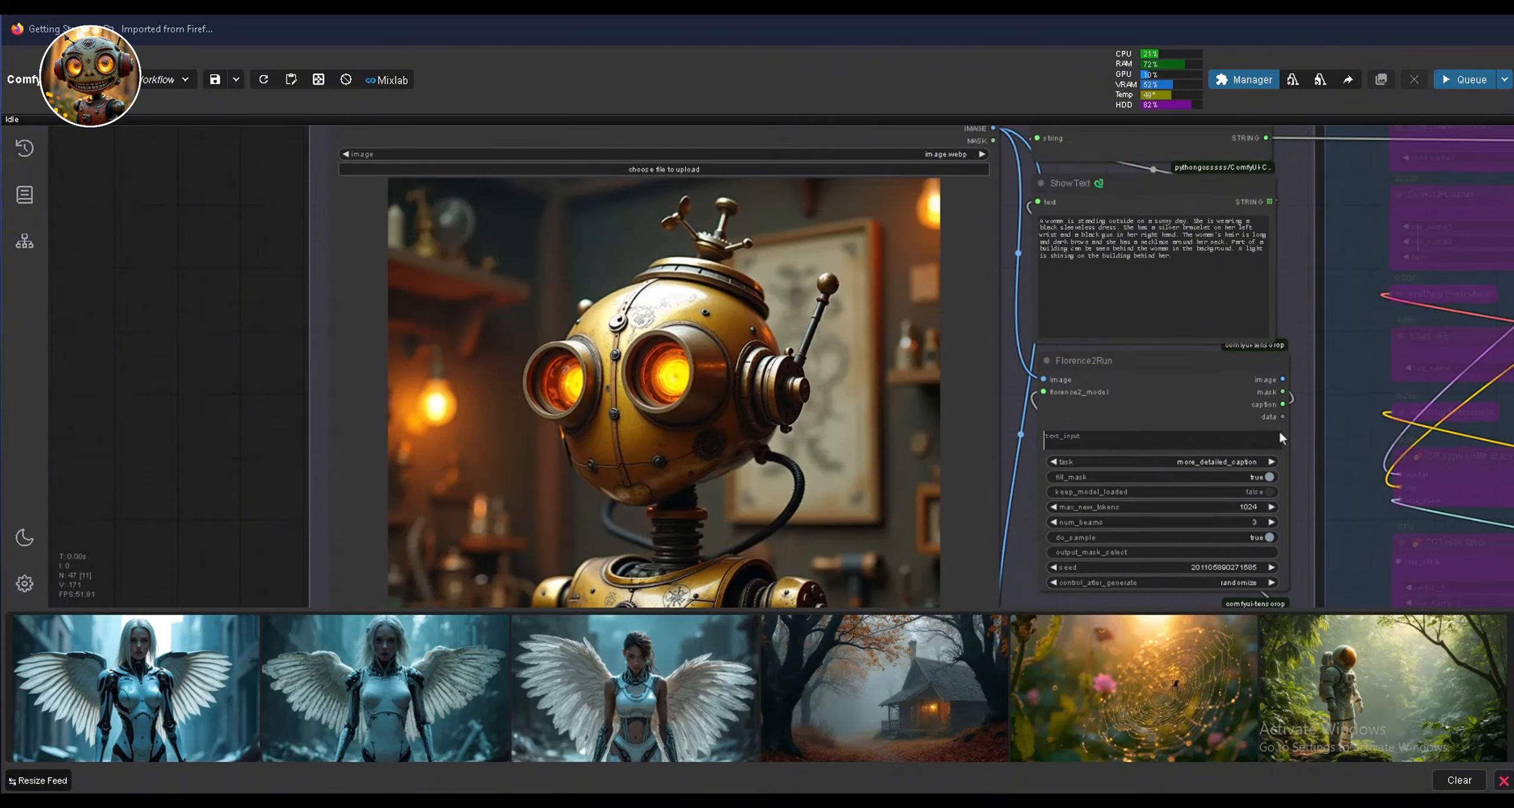
pyautogui.moveTo(1278, 428); pyautogui.dragTo(1205, 415)
pyautogui.scroll(6, 1103, 362)
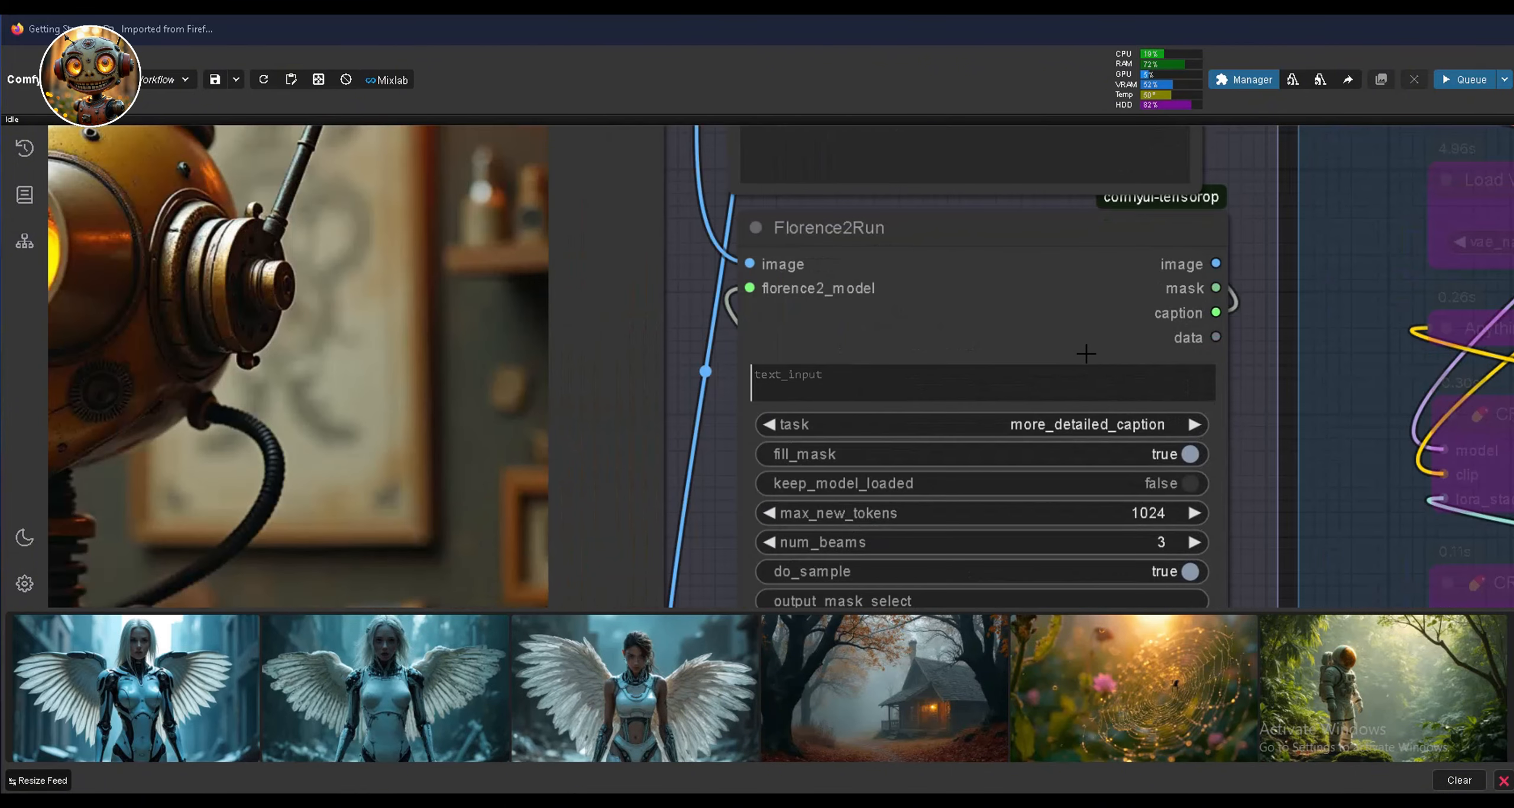
pyautogui.moveTo(1064, 339); pyautogui.dragTo(1058, 250)
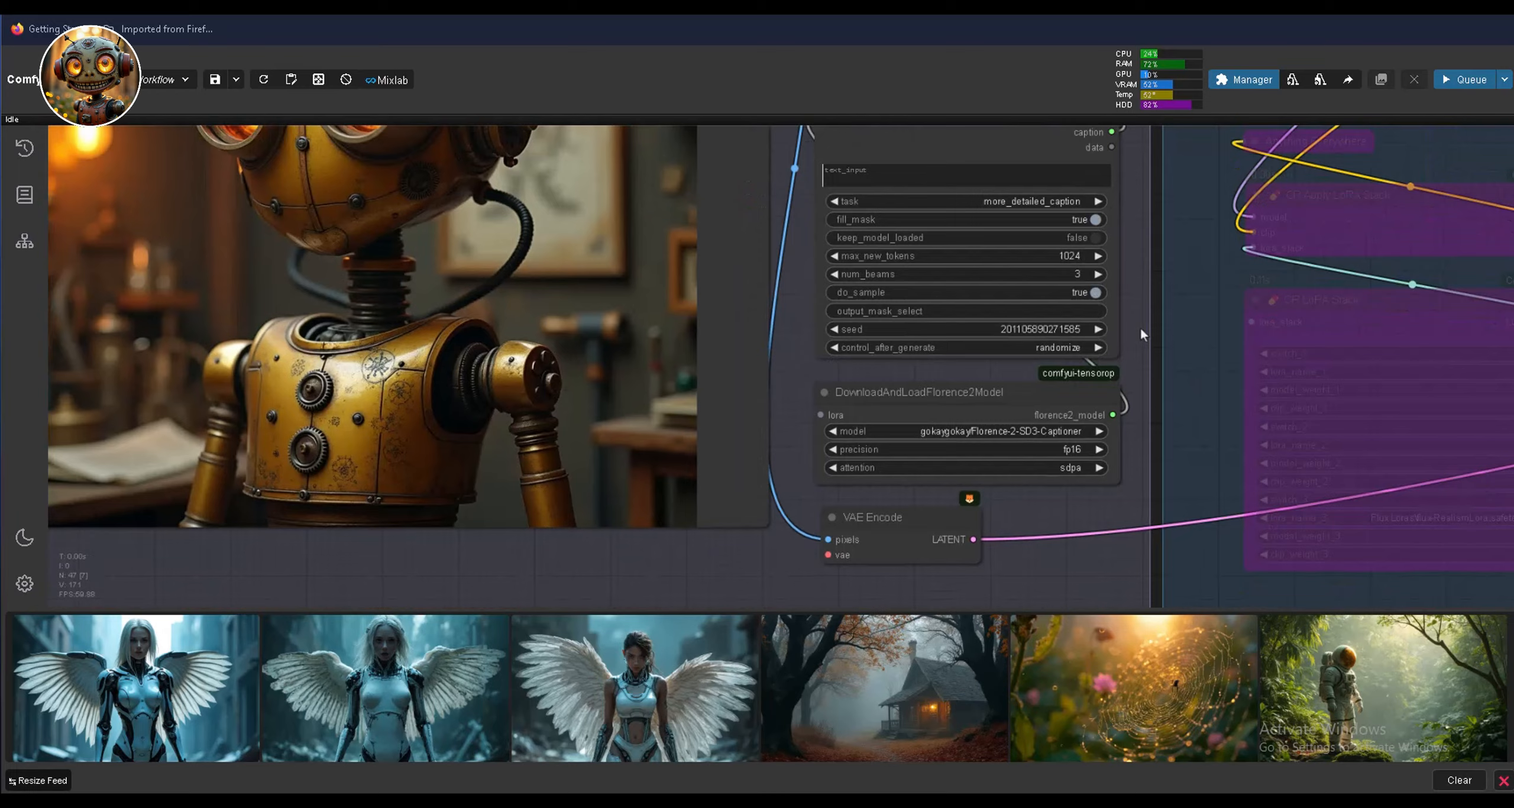
pyautogui.scroll(4, 1008, 357)
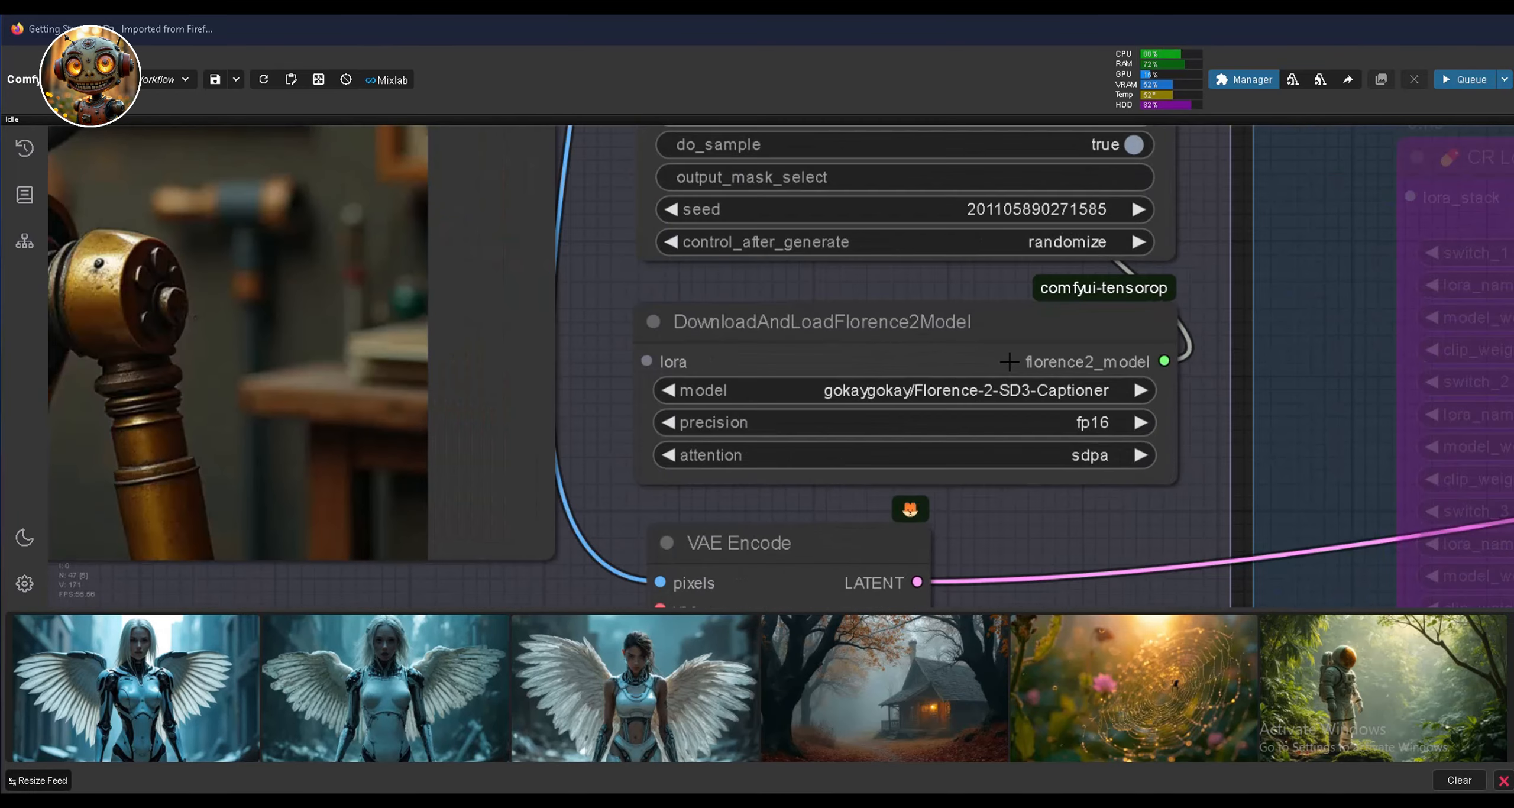
pyautogui.scroll(3, 1009, 357)
pyautogui.scroll(-9, 1009, 357)
pyautogui.moveTo(1009, 308); pyautogui.dragTo(827, 556)
pyautogui.moveTo(828, 556); pyautogui.dragTo(795, 579)
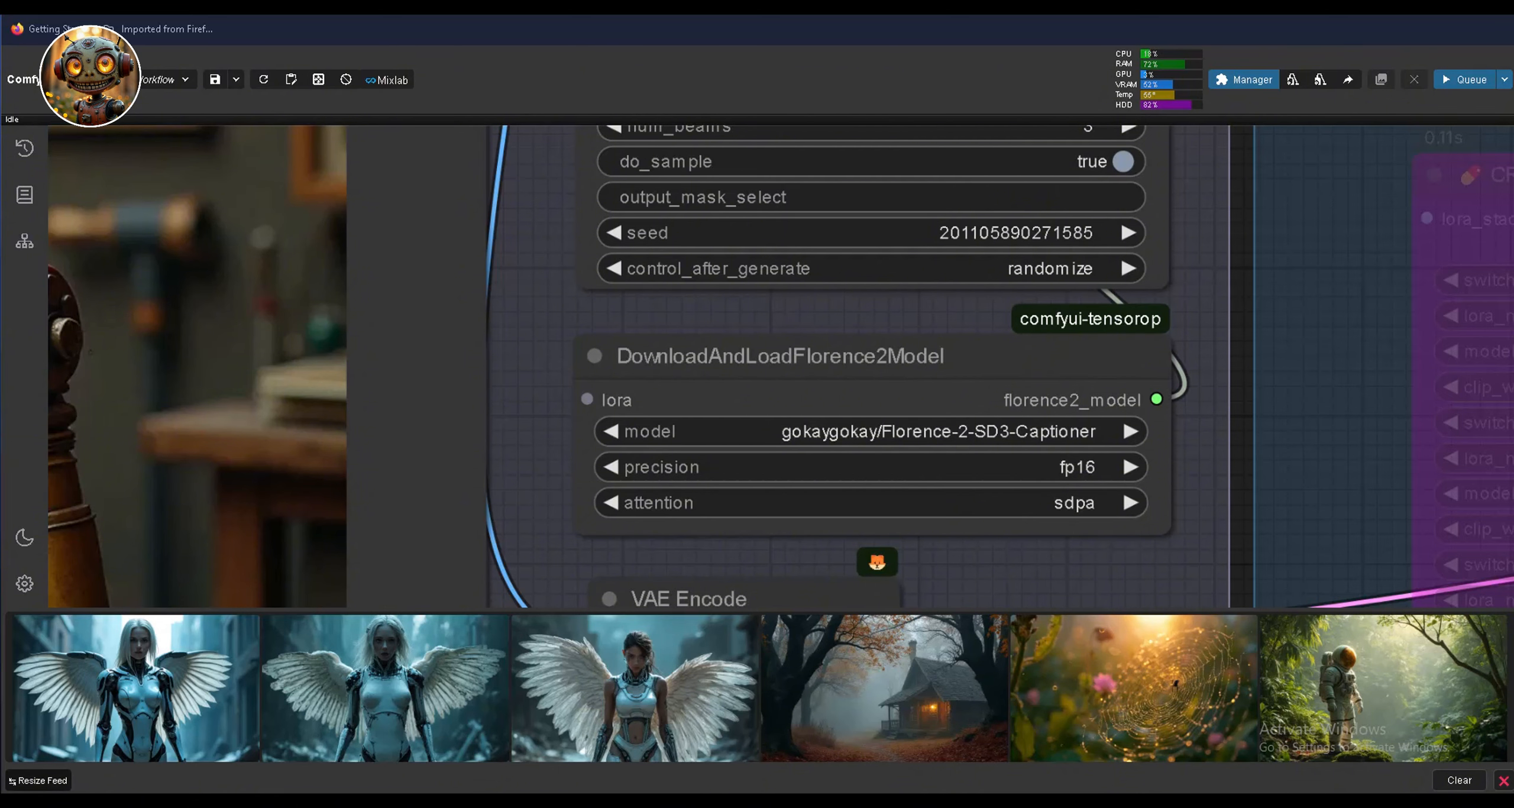
# Review the Florence2Run node's task, text input and caption settings together with its connected model loader.
pyautogui.scroll(-10, 731, 351)
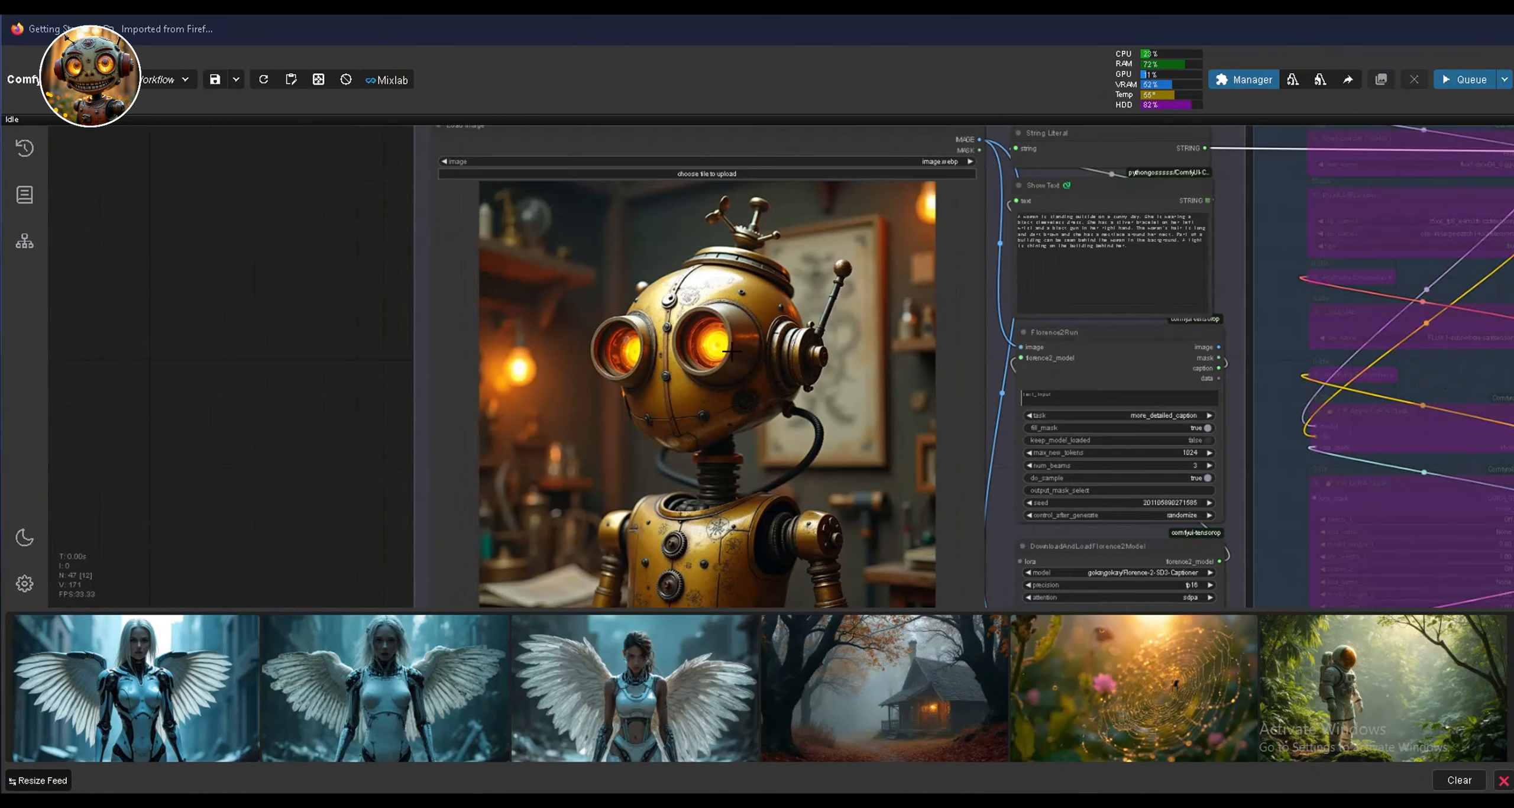
pyautogui.moveTo(1232, 416); pyautogui.dragTo(1103, 409)
pyautogui.scroll(8, 1081, 409)
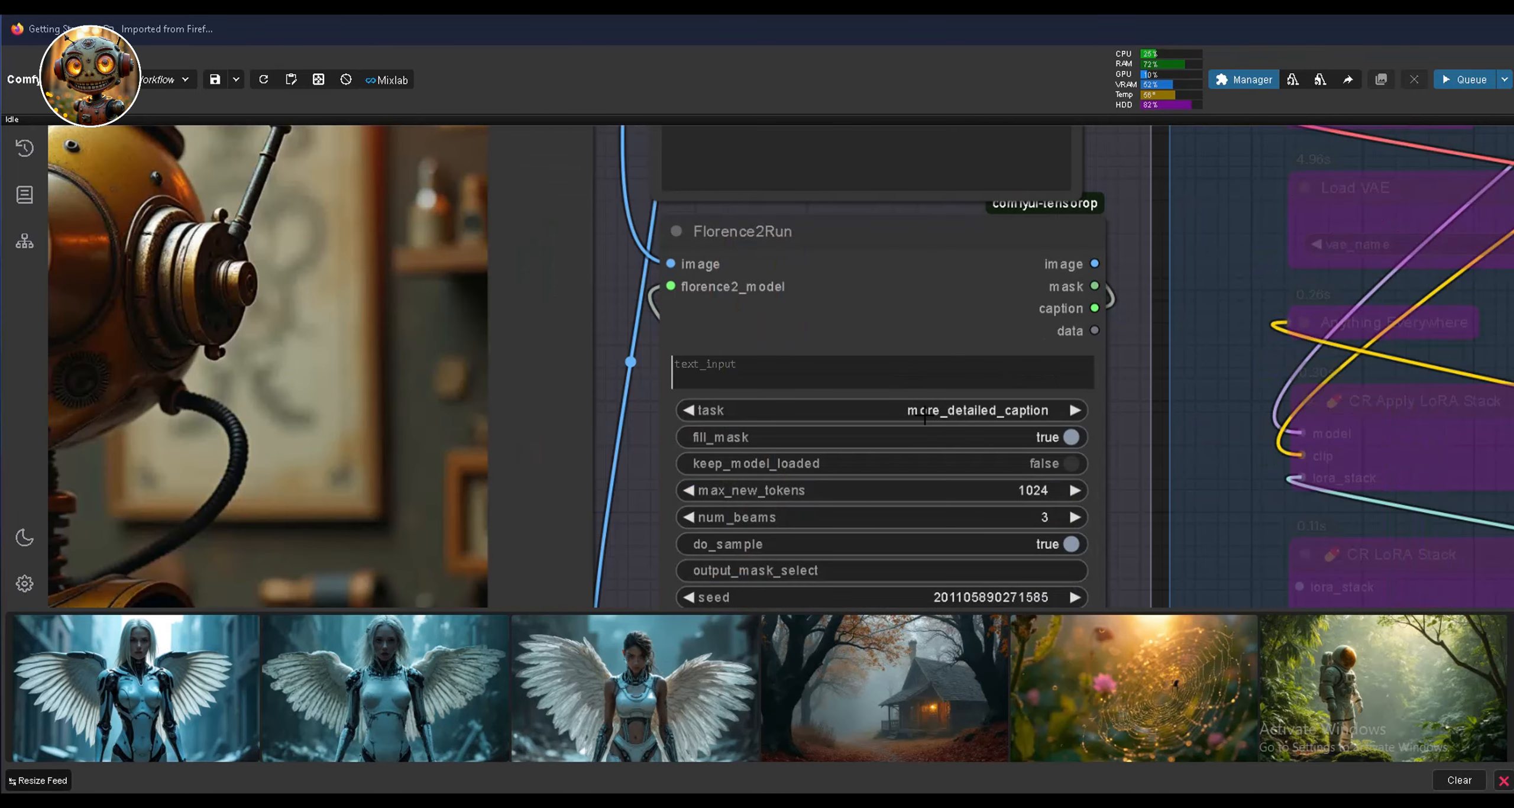
pyautogui.click(924, 414)
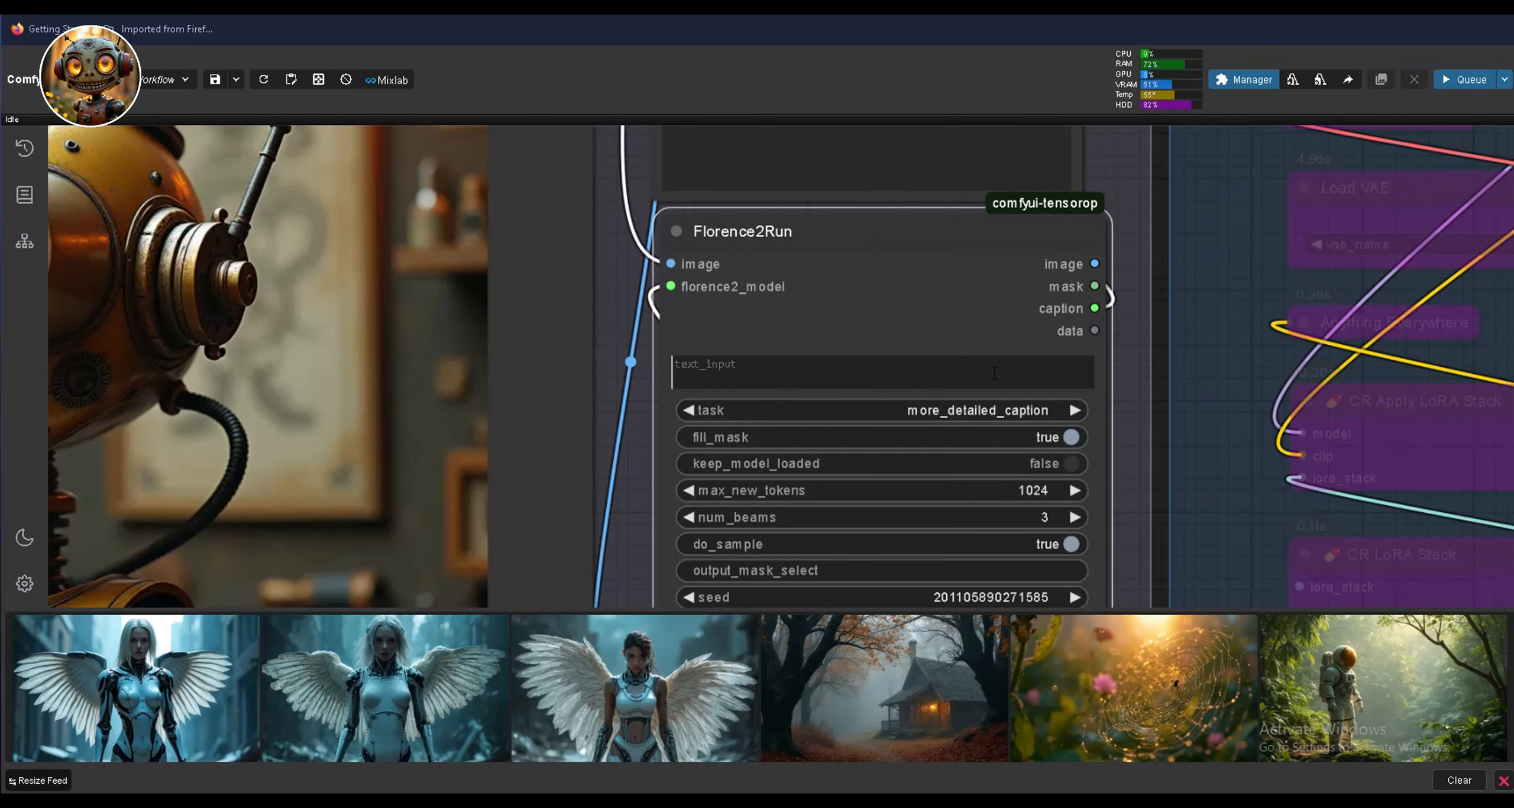
pyautogui.scroll(-4, 1157, 554)
pyautogui.scroll(-1, 1156, 532)
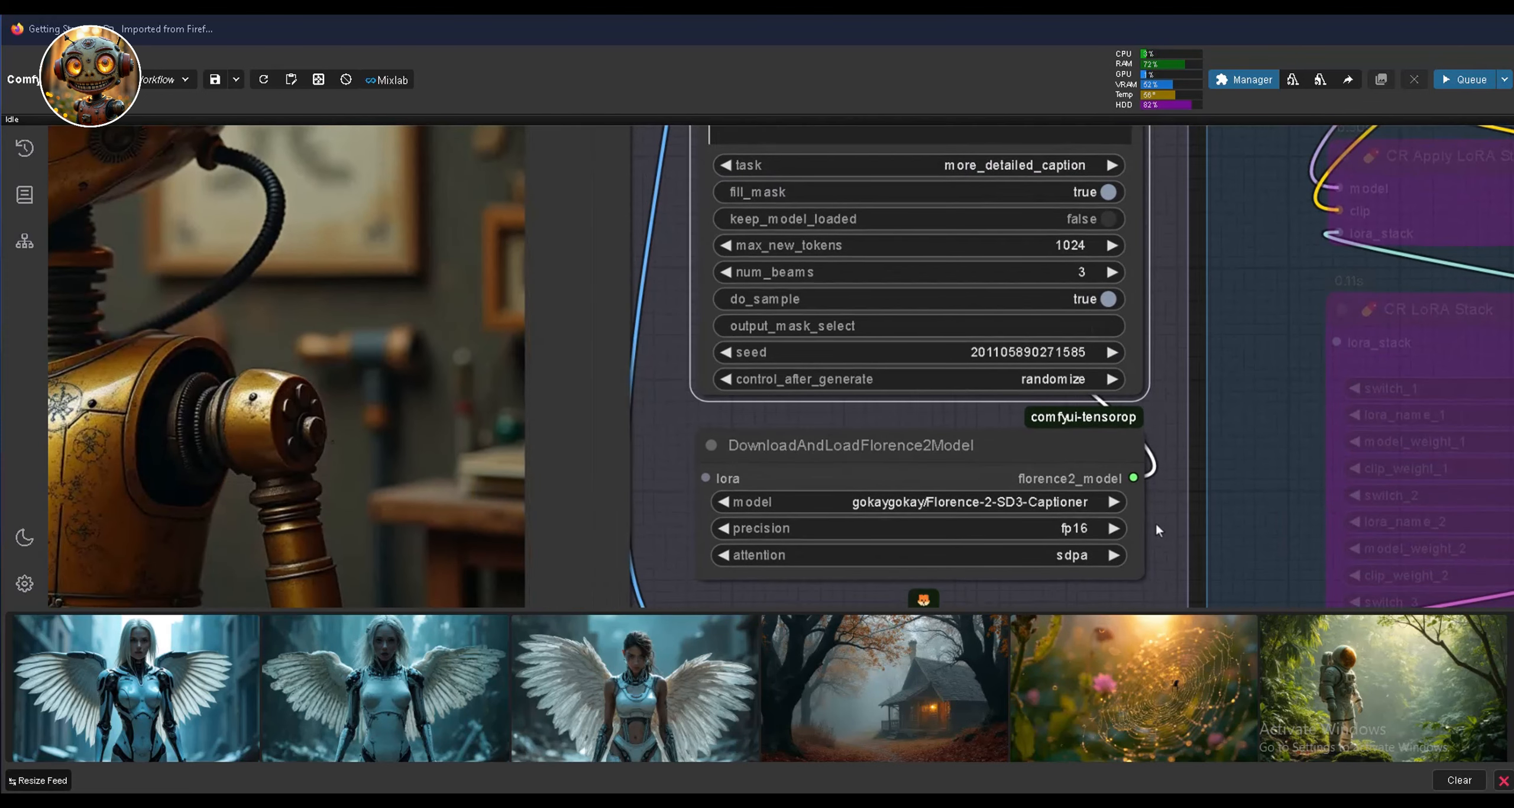
pyautogui.scroll(-10, 1154, 520)
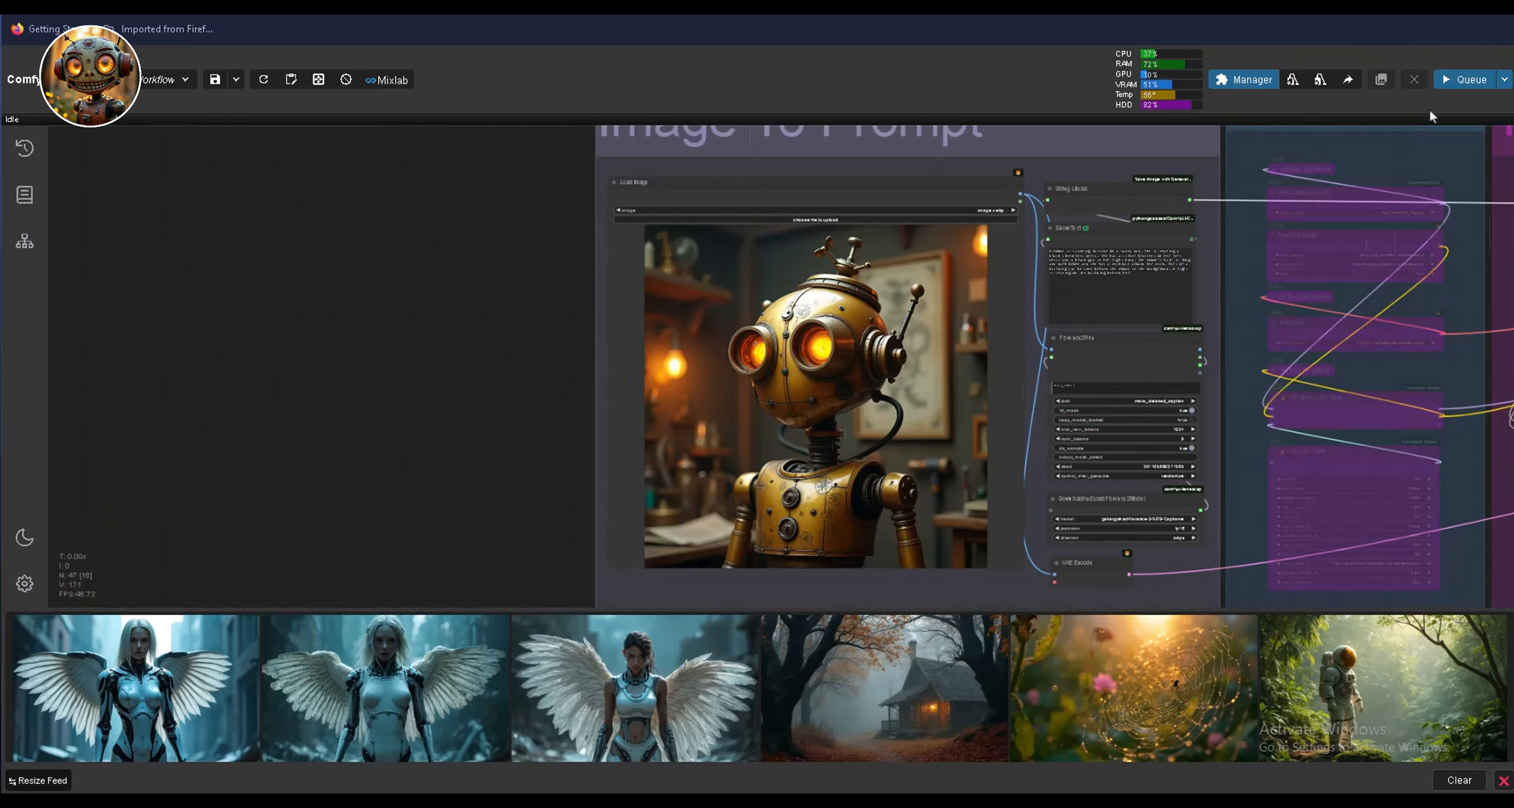
# Queue the Image To Prompt group for the golden robot image and read the generated caption in Show Text.
pyautogui.click(1456, 93)
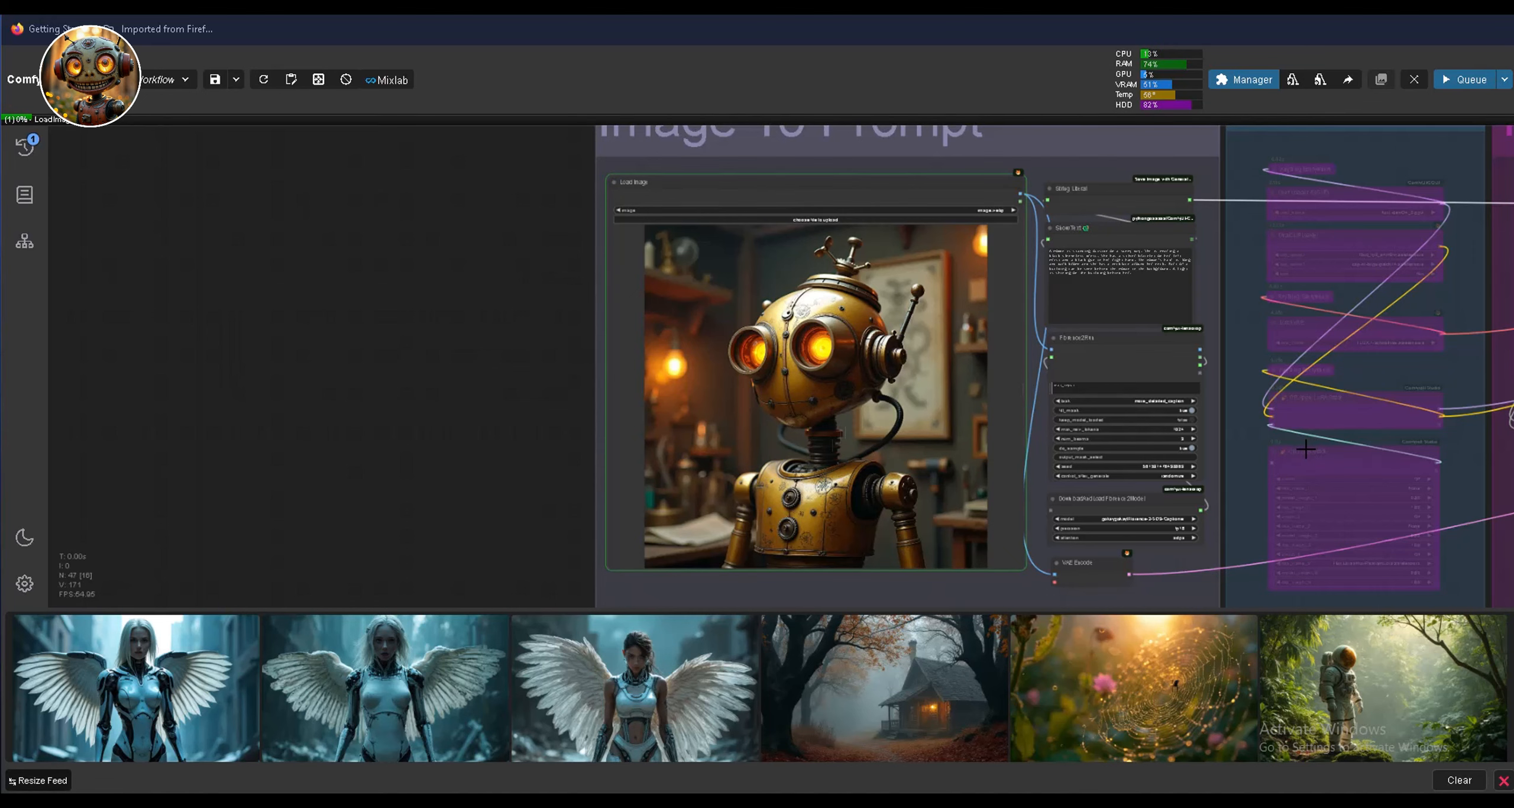
pyautogui.scroll(5, 965, 223)
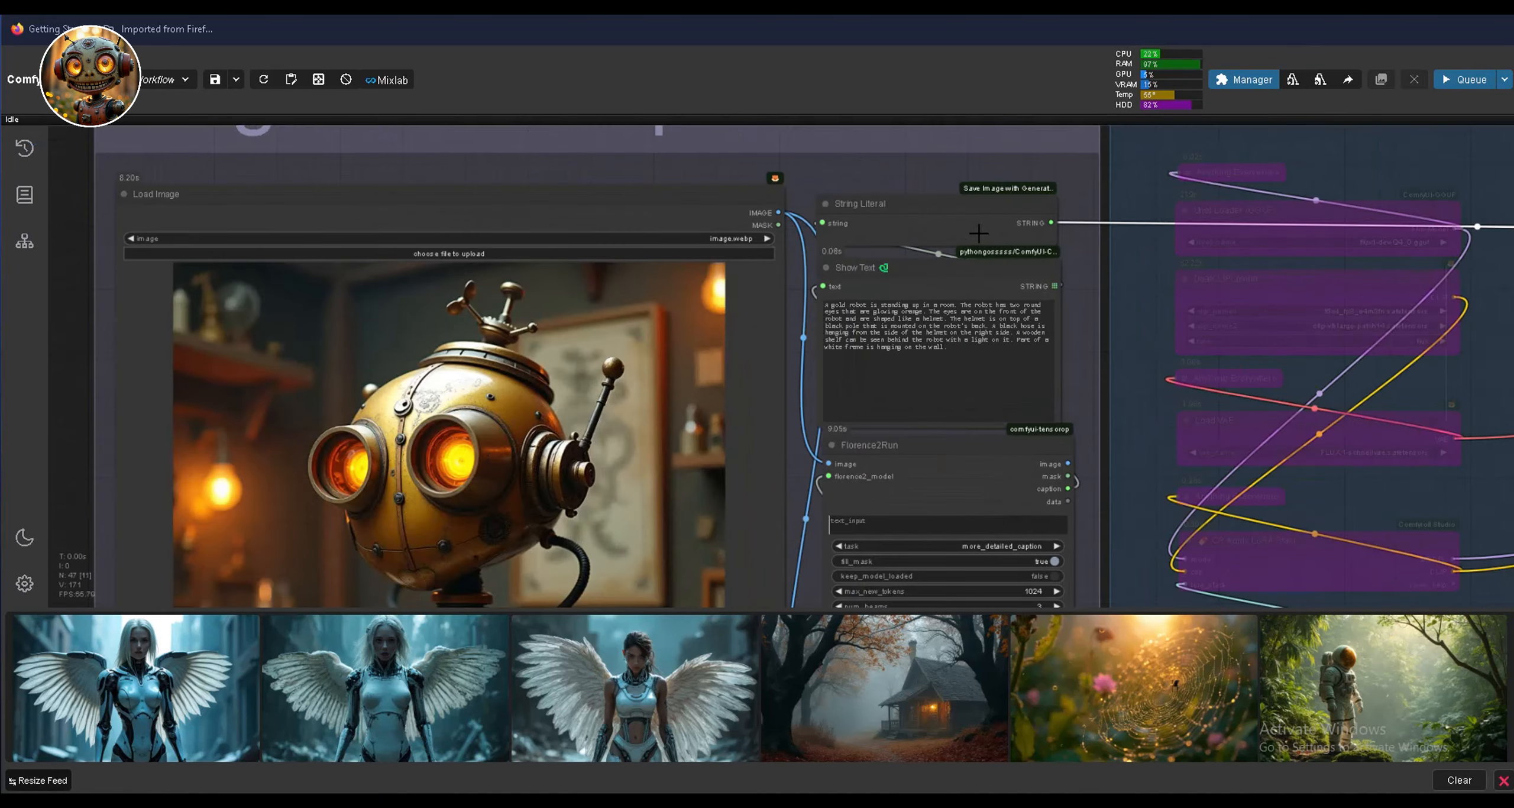
pyautogui.scroll(9, 846, 236)
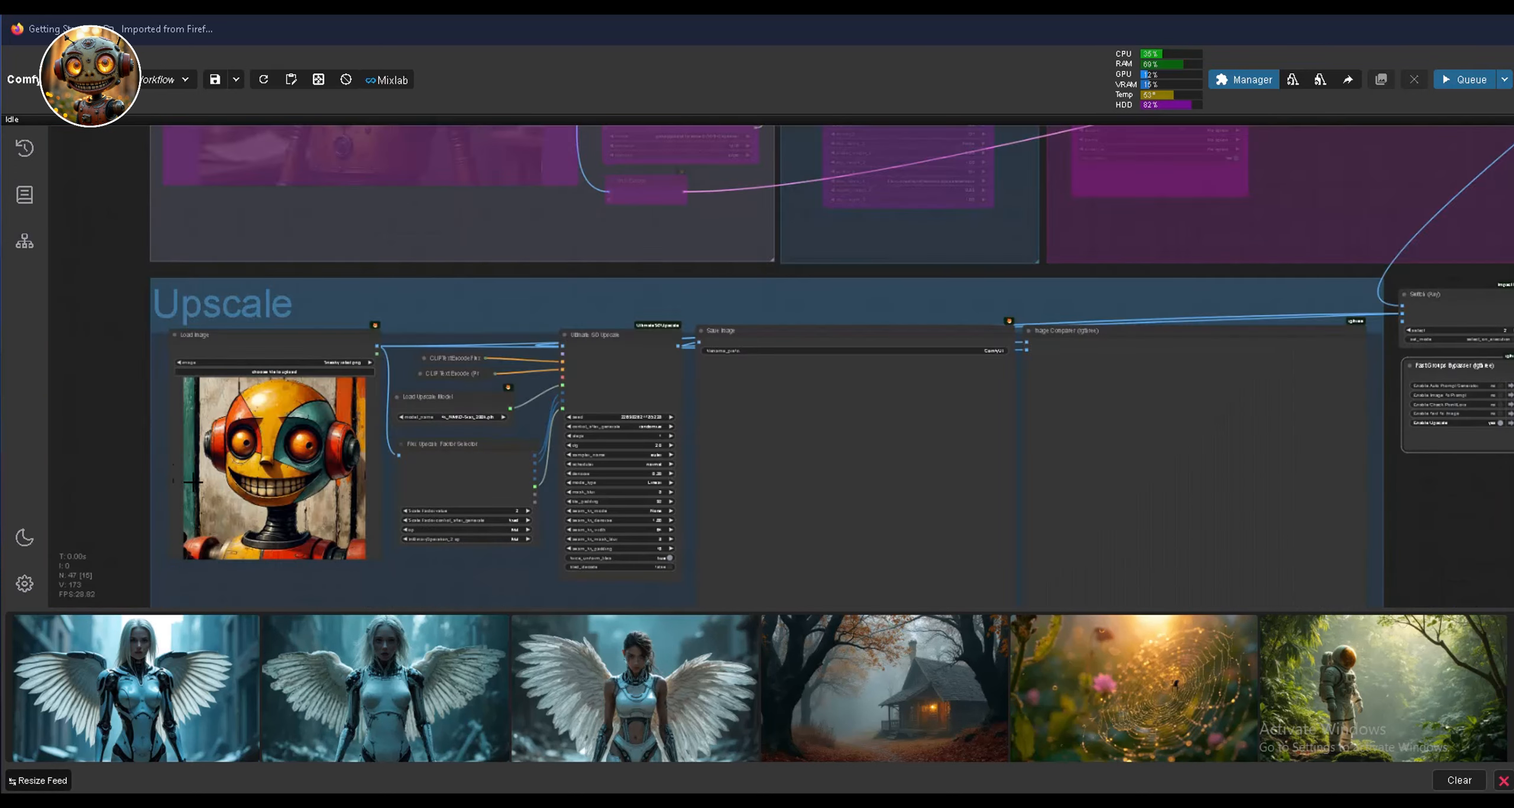
# Look over the Upscale group, expanding and collapsing its CLIPTextEncodeFlux and CLIP Text Encode nodes to check their prompts.
pyautogui.scroll(6, 127, 430)
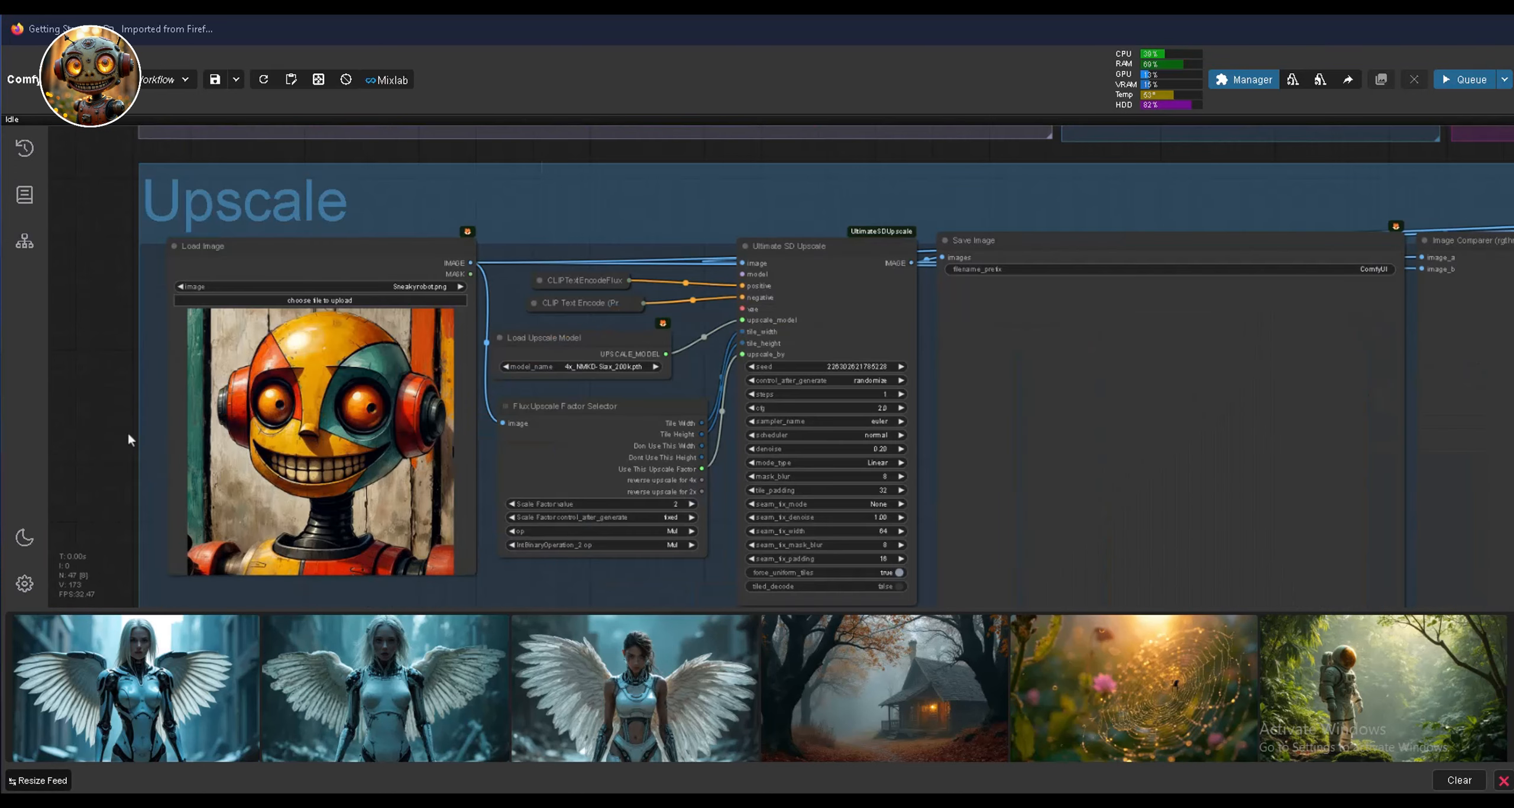
pyautogui.moveTo(134, 407); pyautogui.dragTo(61, 477)
pyautogui.scroll(-5, 630, 408)
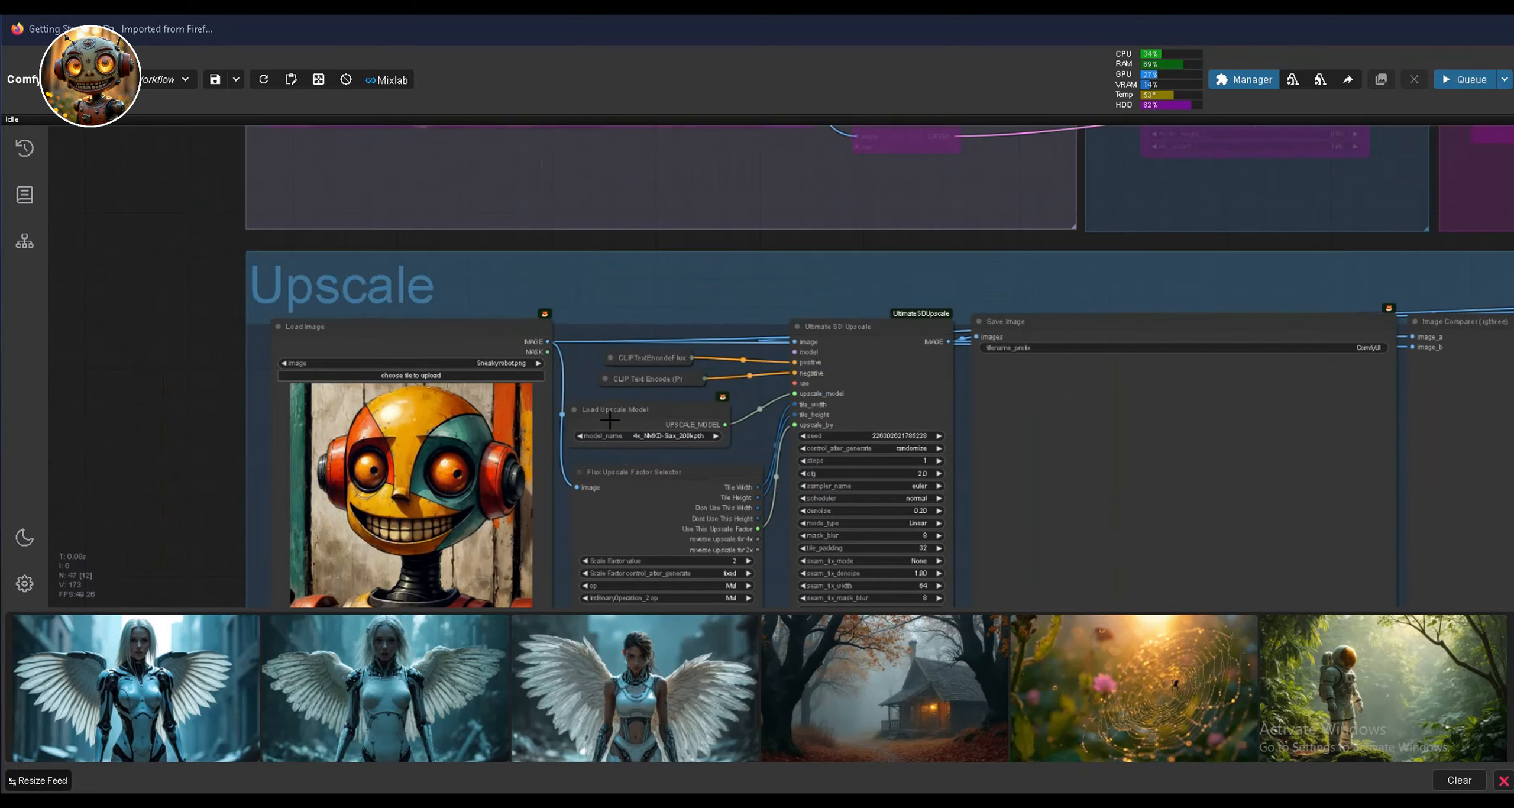
pyautogui.scroll(5, 630, 408)
pyautogui.scroll(2, 283, 445)
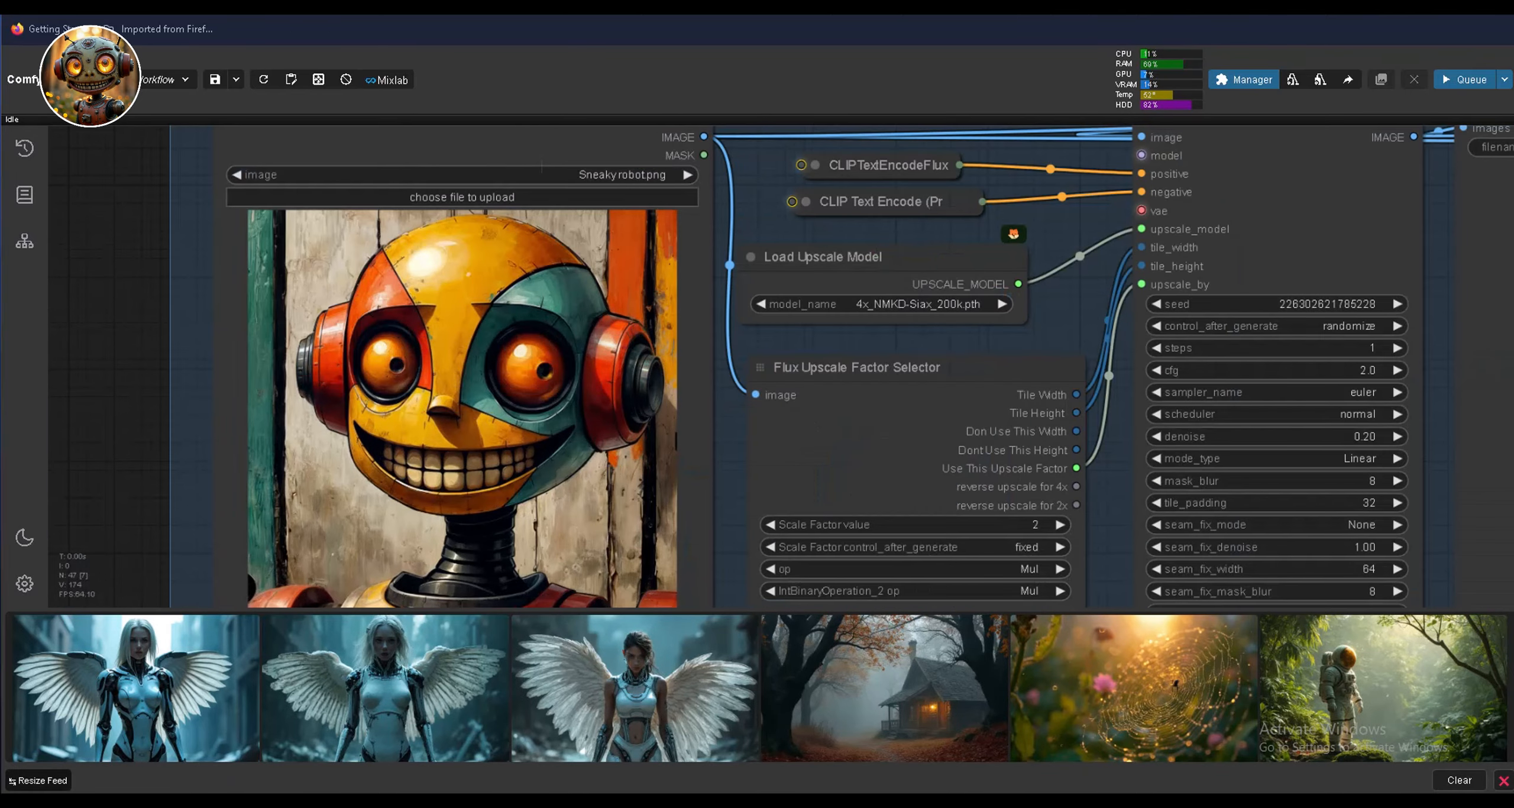
pyautogui.click(815, 165)
pyautogui.click(818, 165)
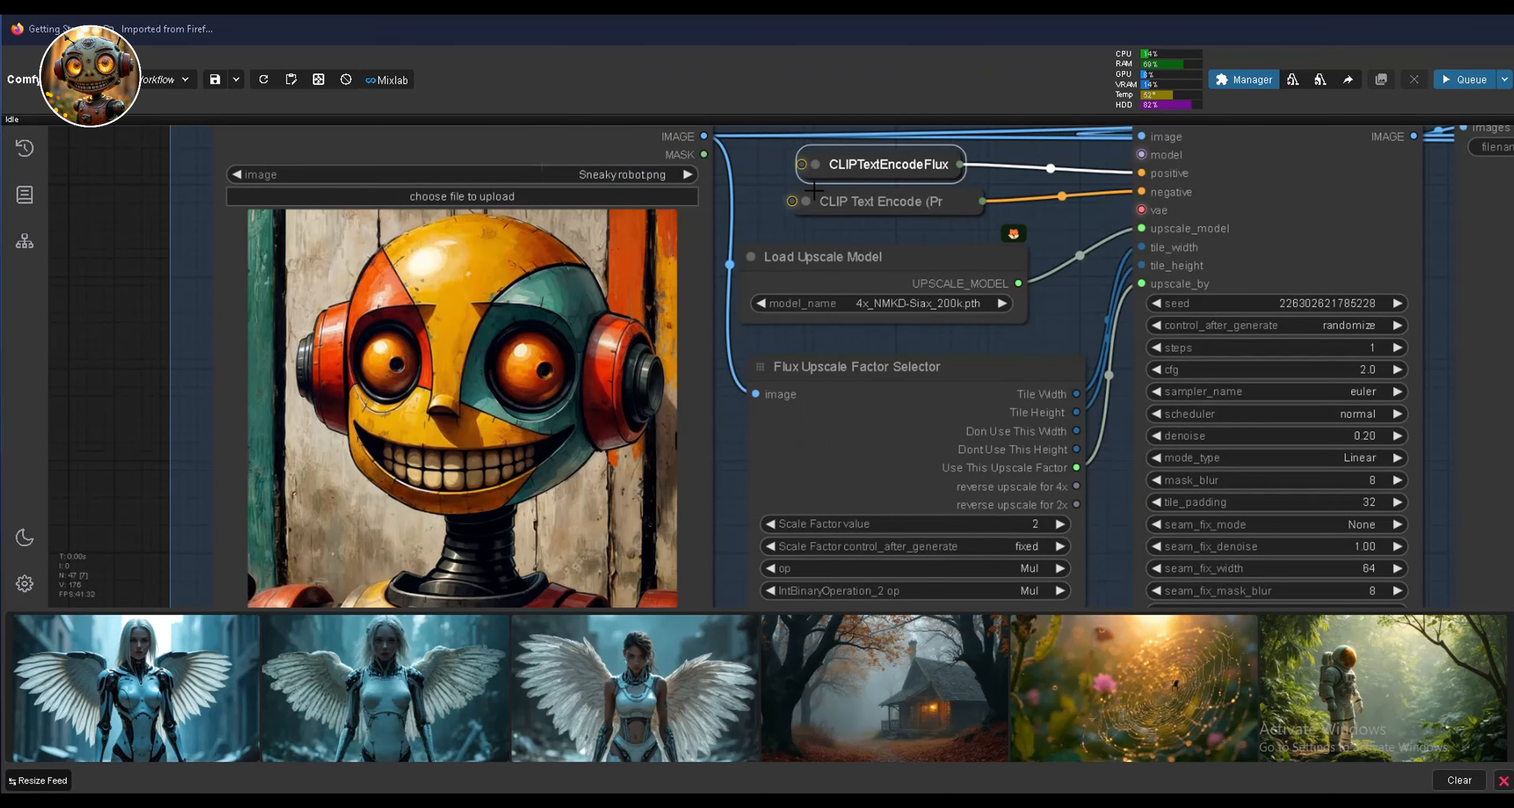
pyautogui.click(805, 198)
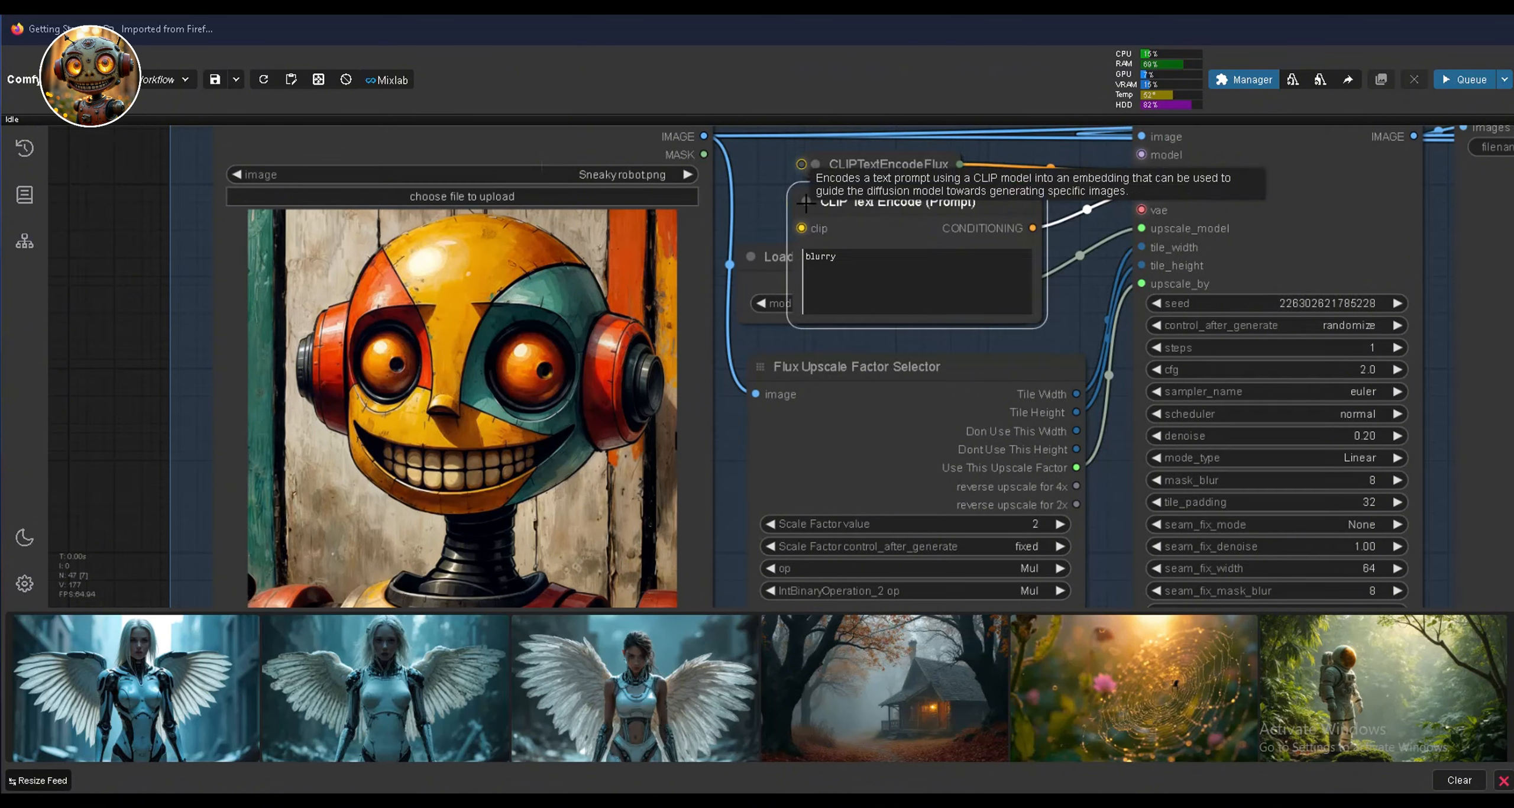
pyautogui.click(805, 201)
pyautogui.hscroll(3, 809, 319)
pyautogui.scroll(-1, 809, 319)
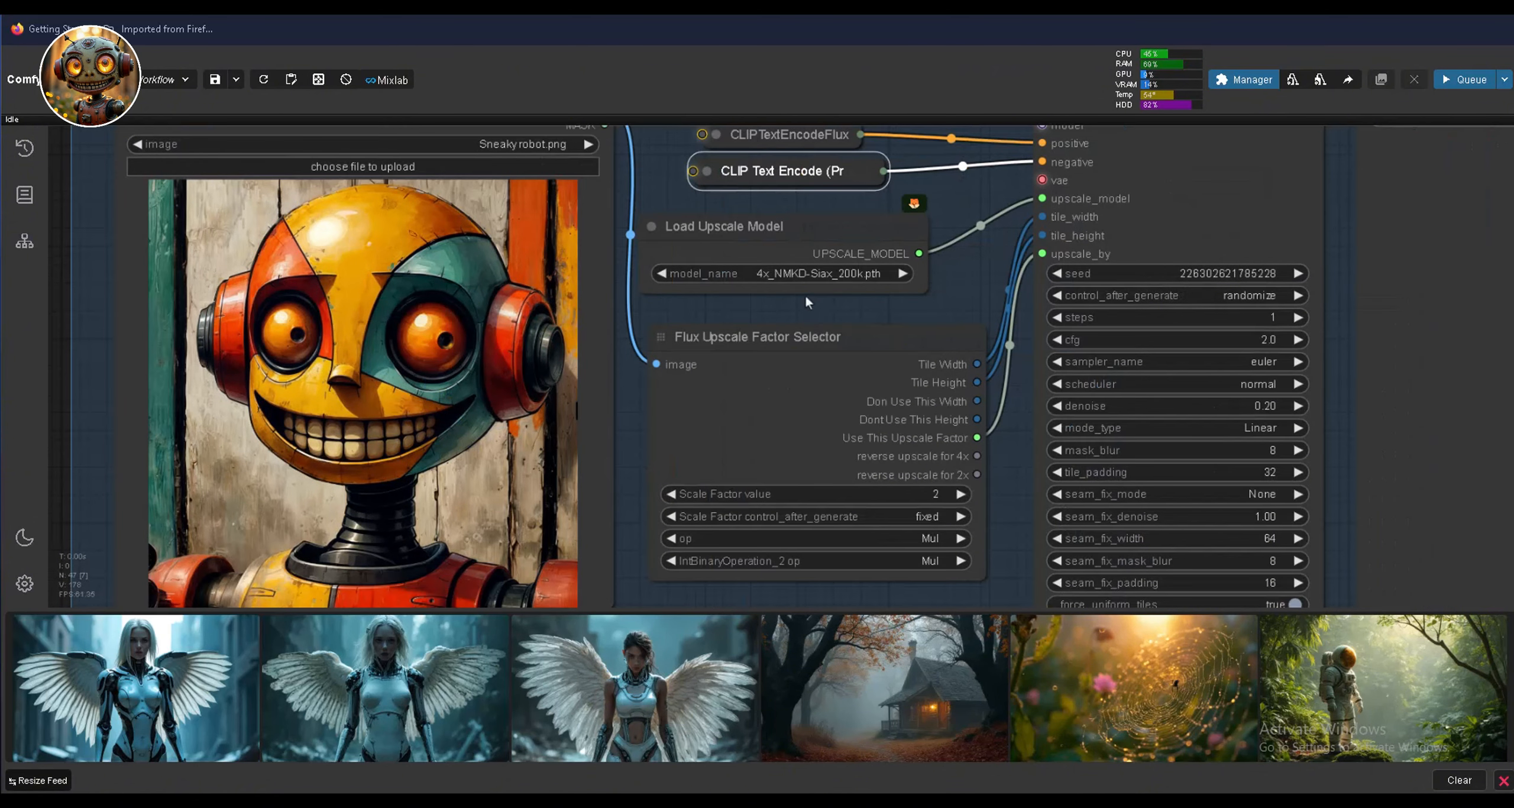
# Set the Load Upscale Model node to 4x-UltraSharp.pth and look over the Save Image and Image Comparer nodes.
pyautogui.click(802, 264)
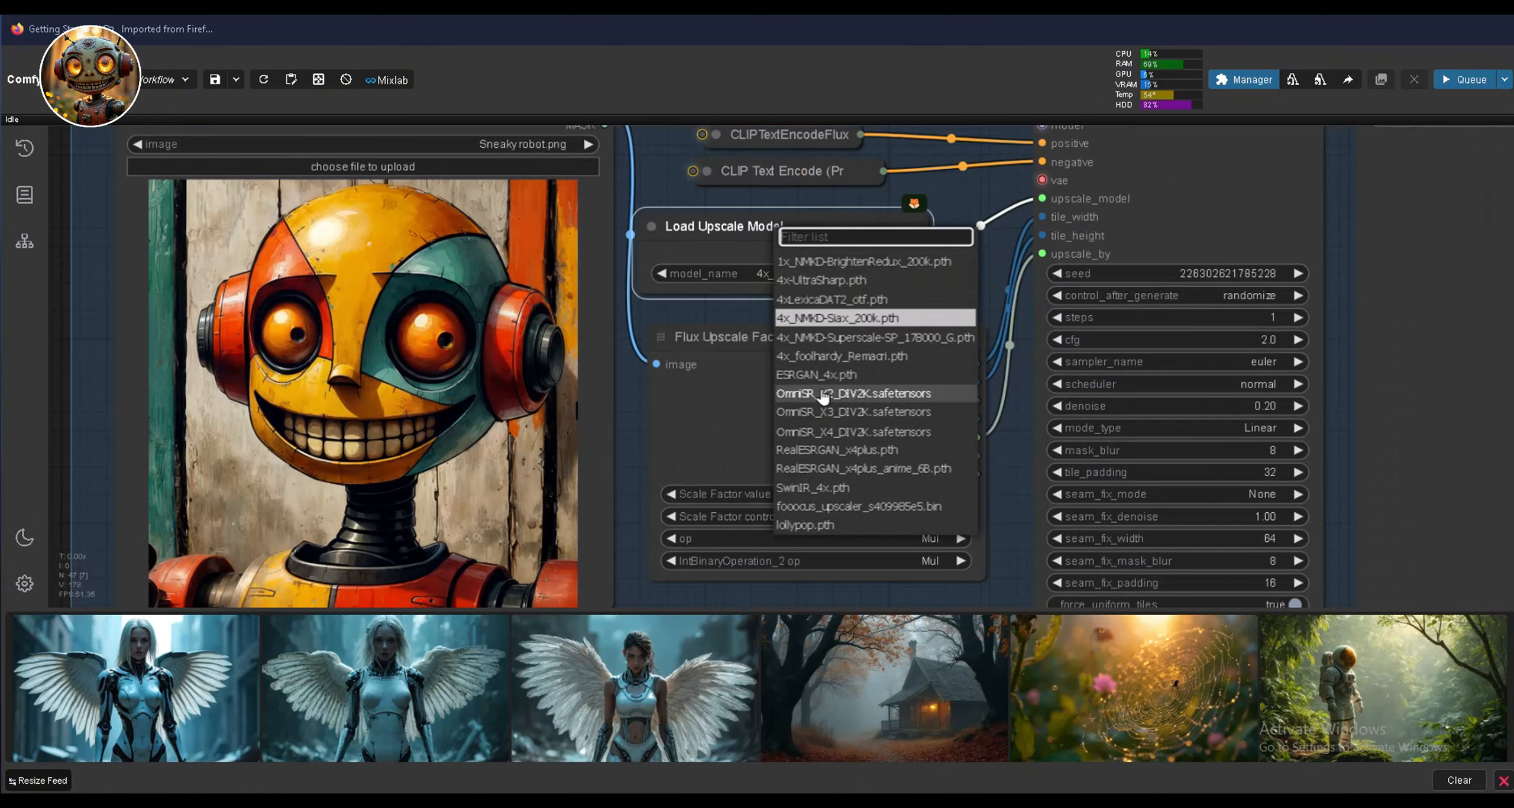
pyautogui.click(828, 284)
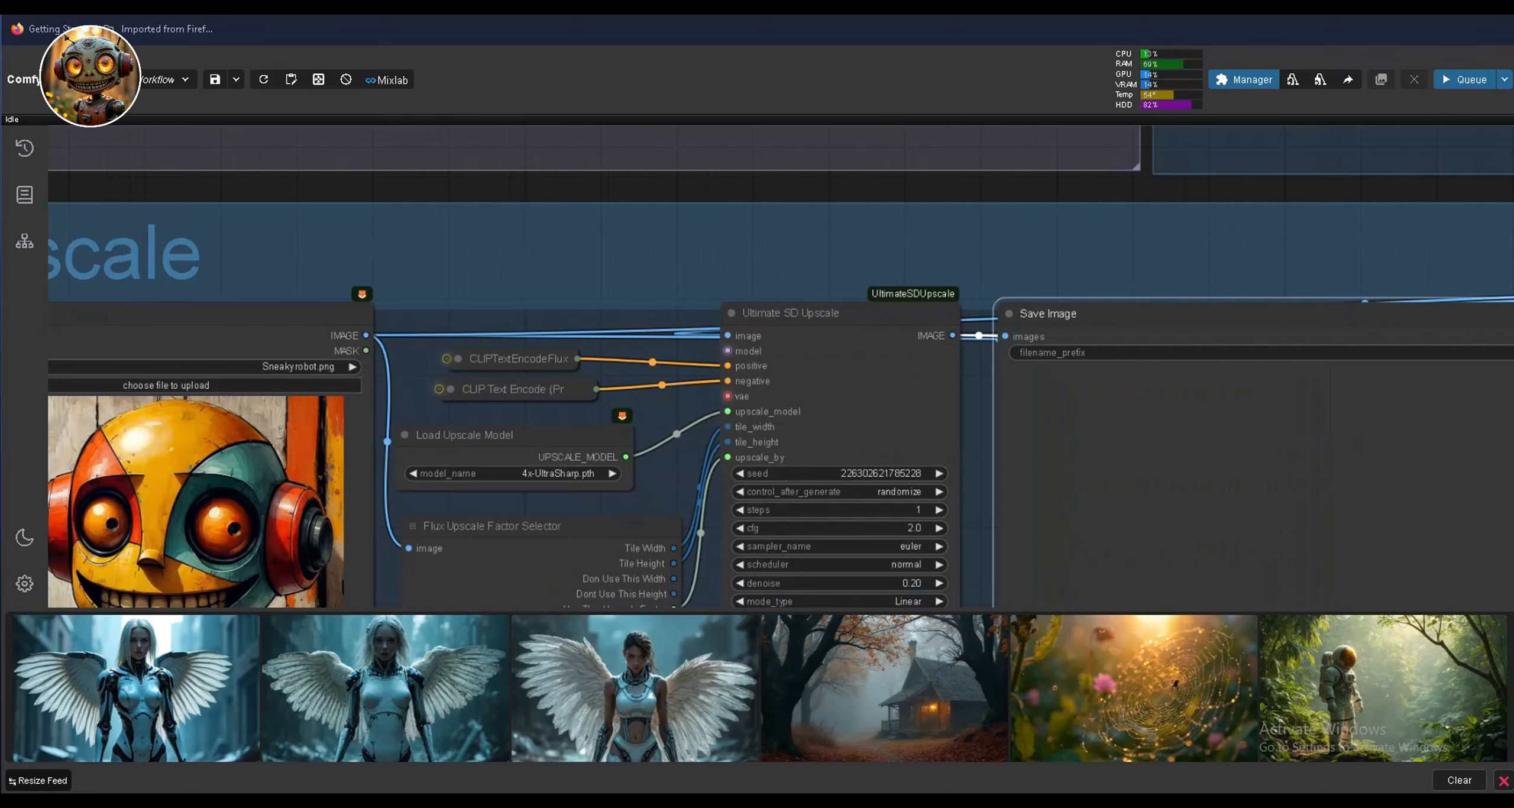
pyautogui.scroll(-2, 1246, 230)
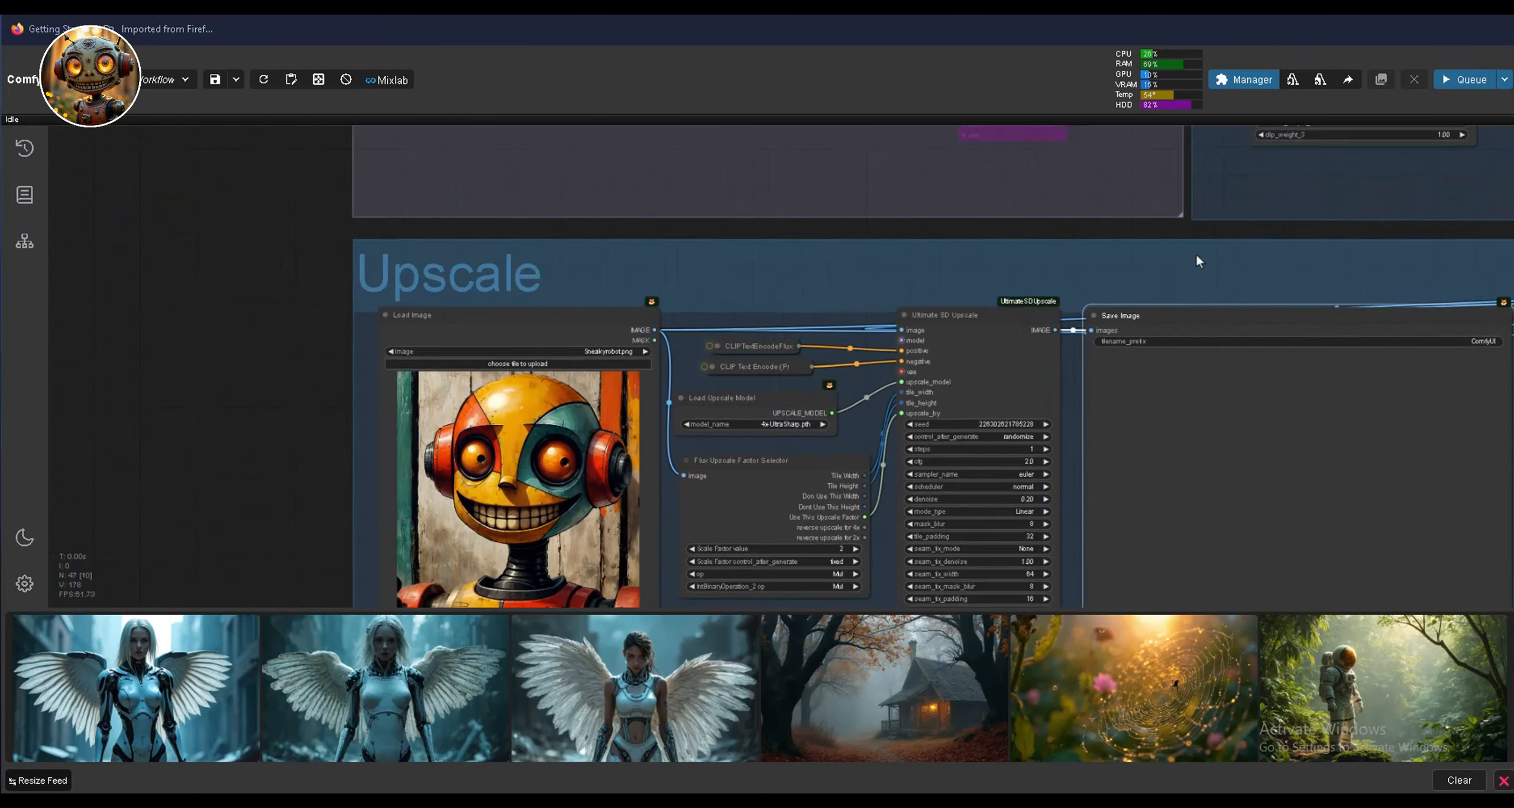
pyautogui.moveTo(1194, 252); pyautogui.dragTo(797, 279)
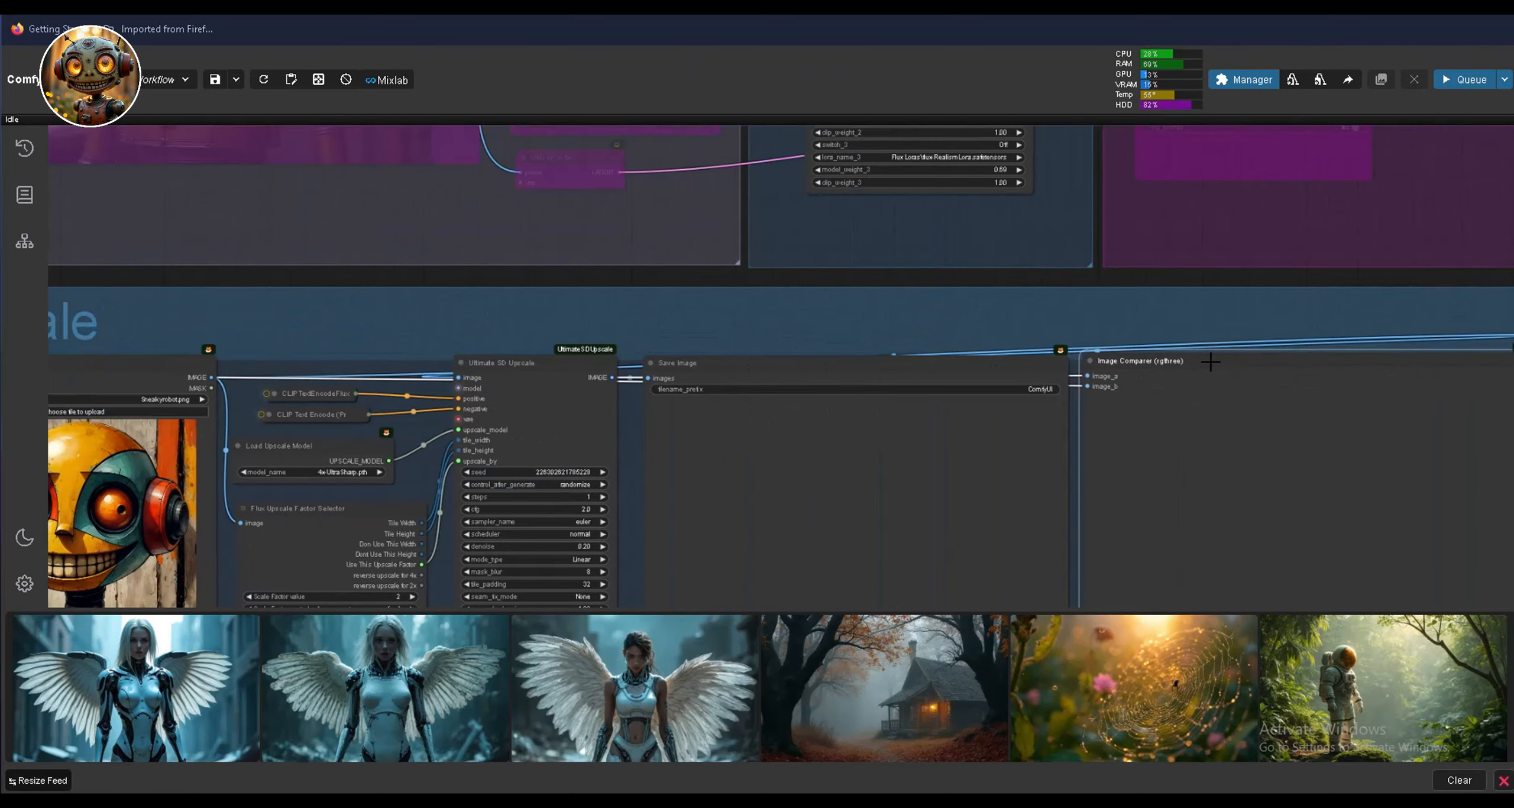
pyautogui.moveTo(1196, 360); pyautogui.dragTo(1205, 363)
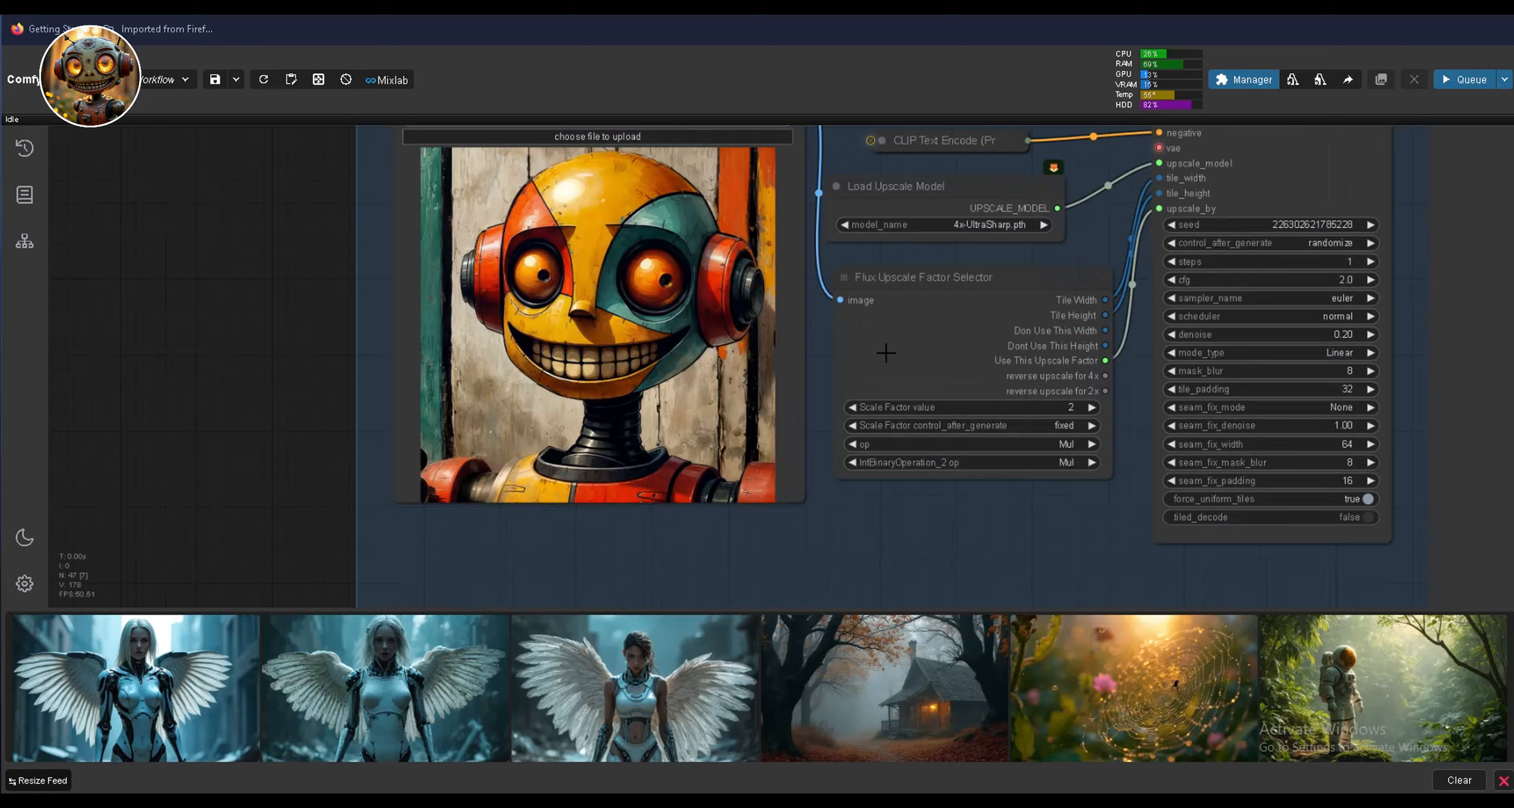
# Examine the Flux Upscale Factor Selector's settings and links to Ultimate SD Upscale, and place a copy of the selector below the original.
pyautogui.scroll(1, 879, 291)
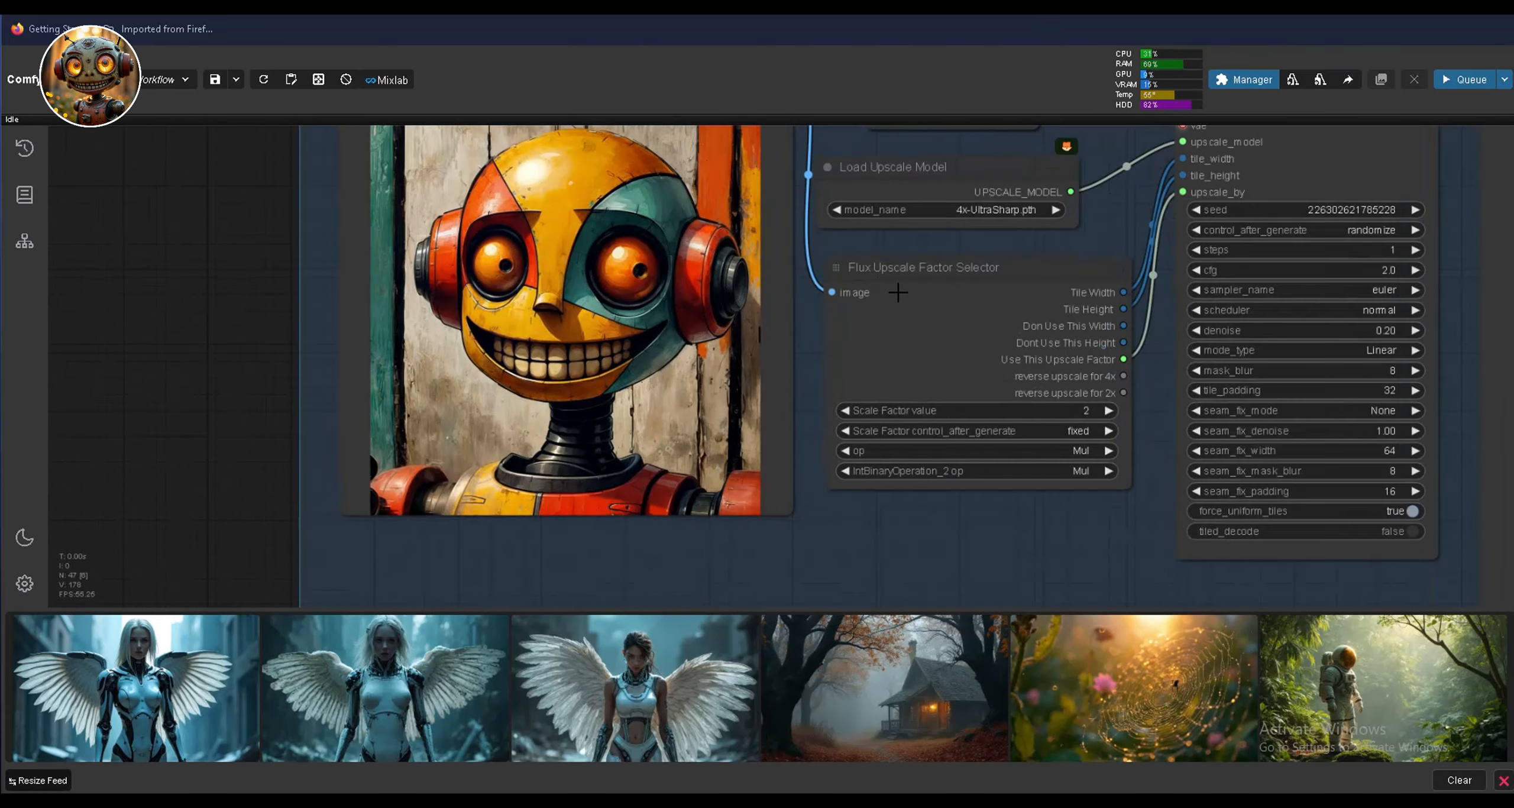
pyautogui.scroll(3, 910, 300)
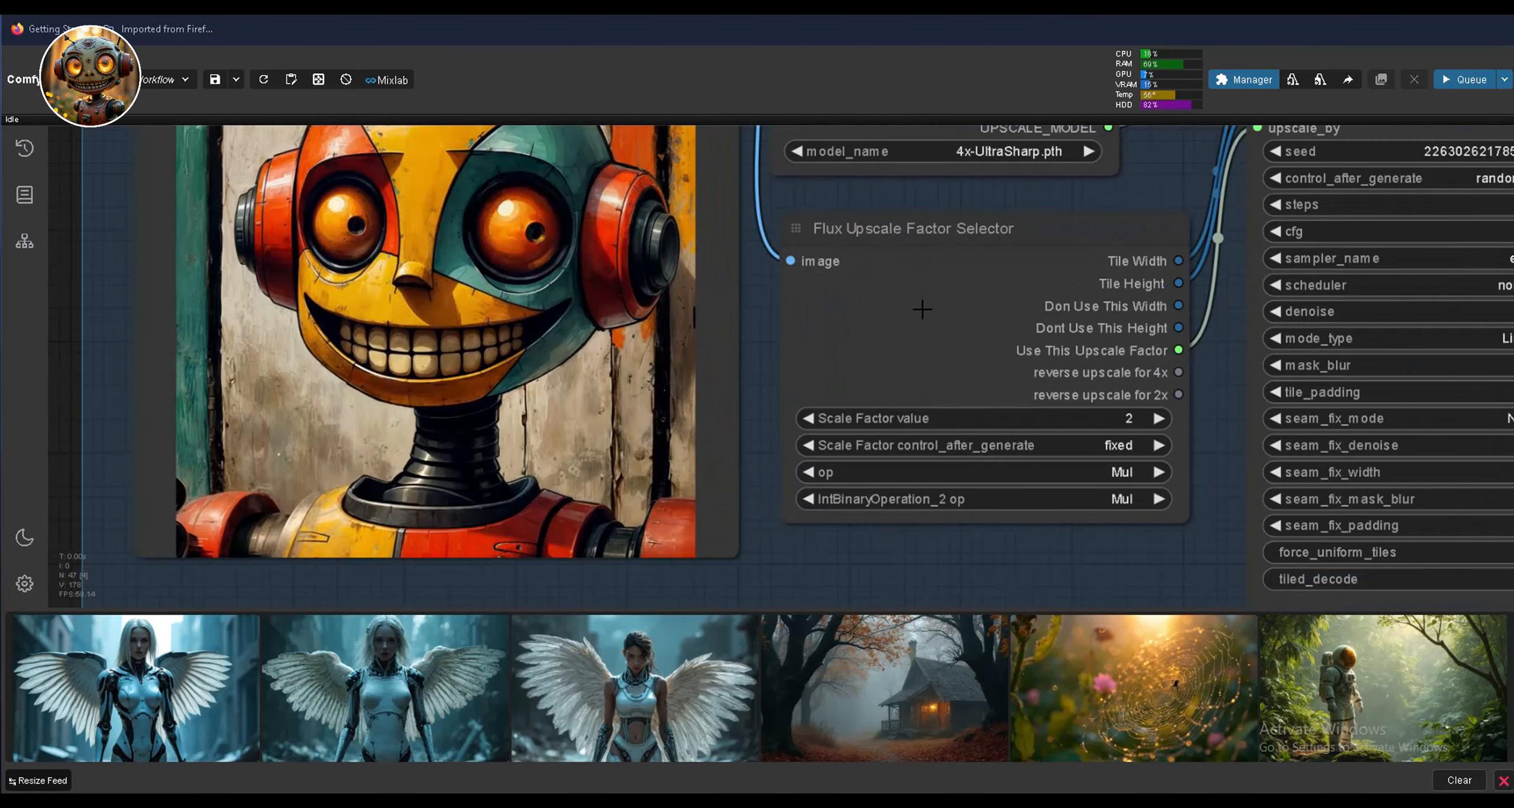
pyautogui.click(940, 310)
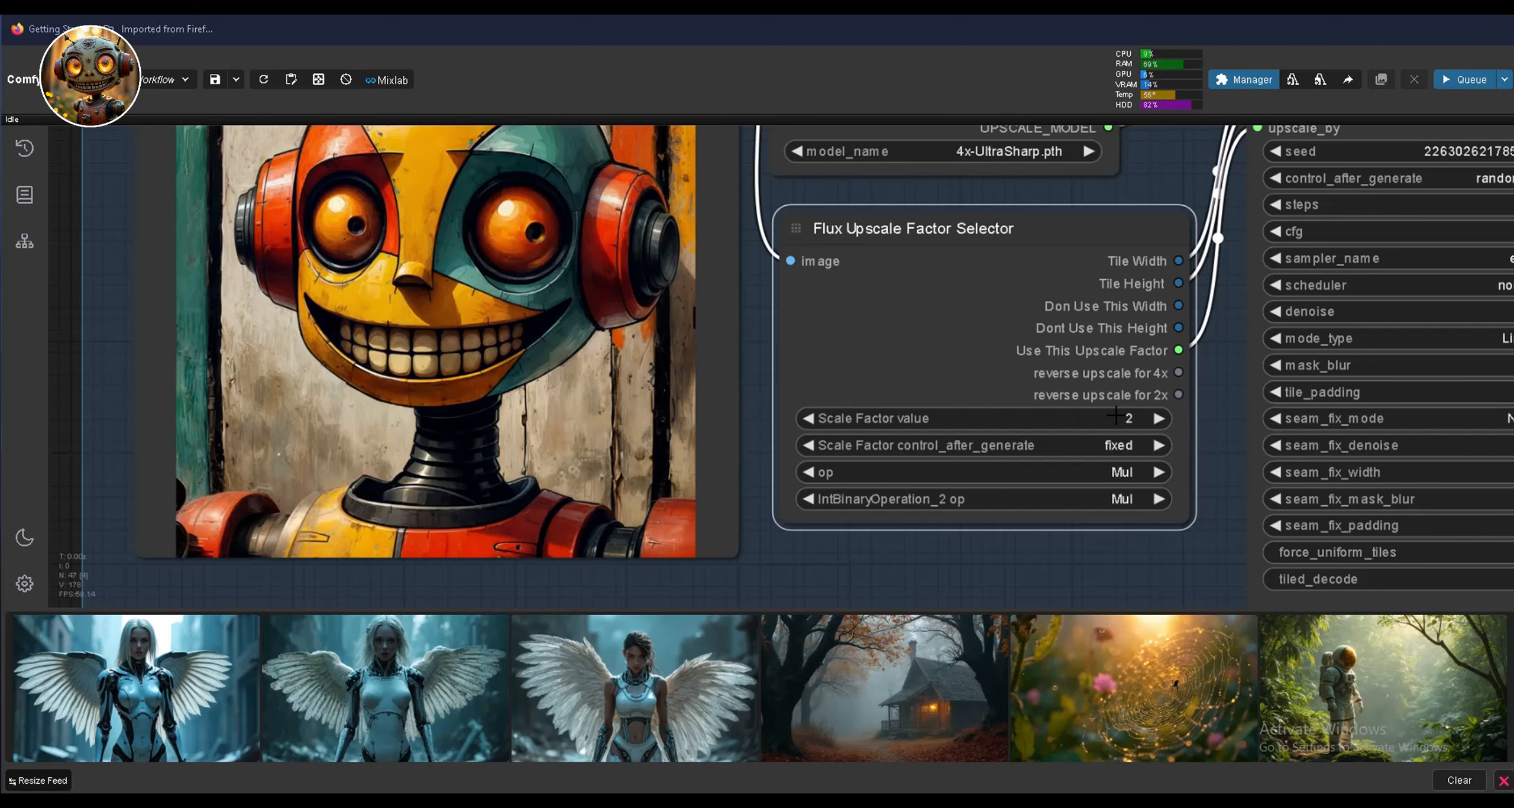
pyautogui.scroll(-5, 1116, 416)
pyautogui.scroll(7, 1229, 214)
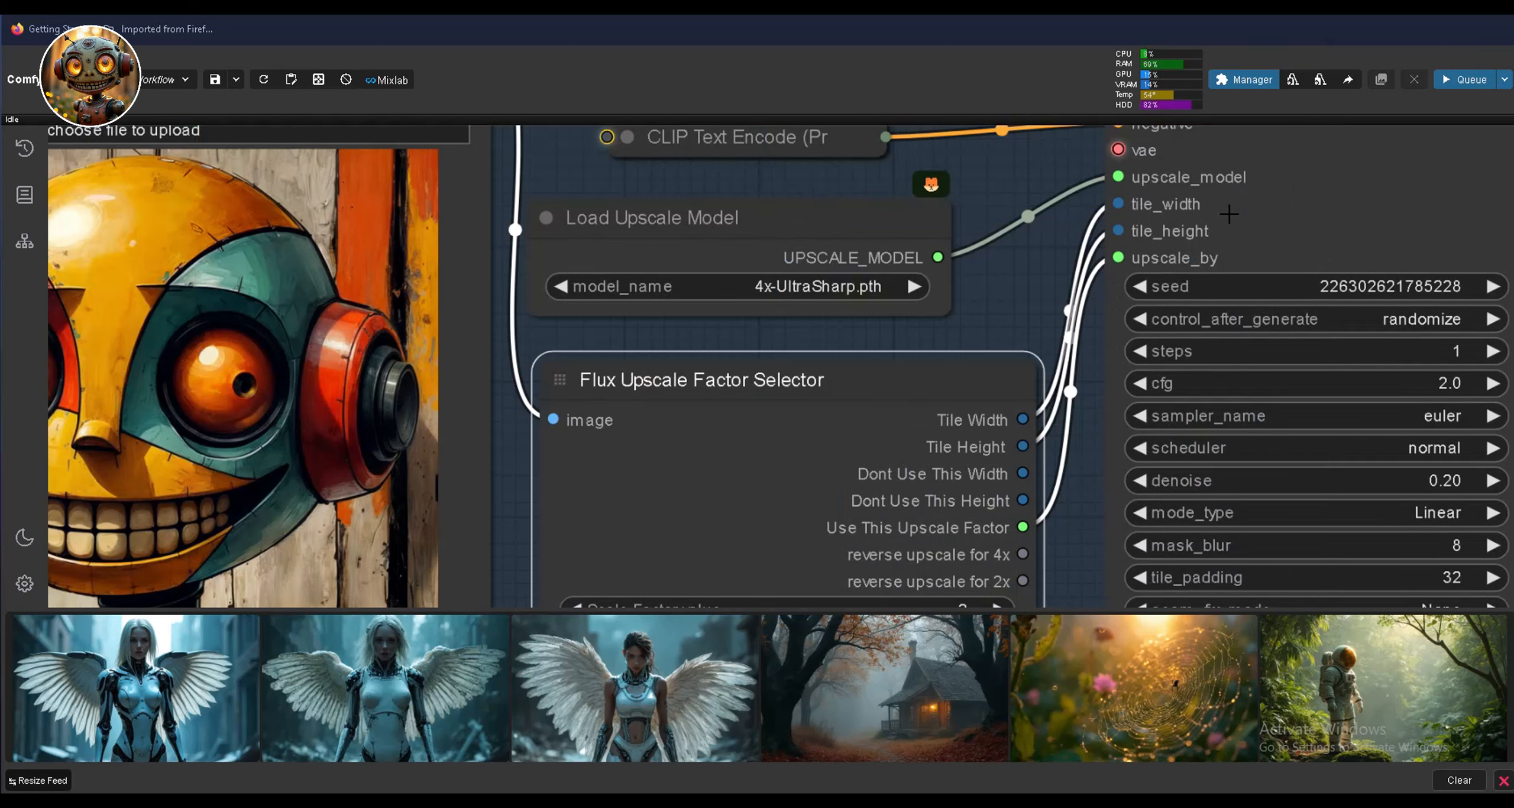
pyautogui.scroll(1, 1229, 213)
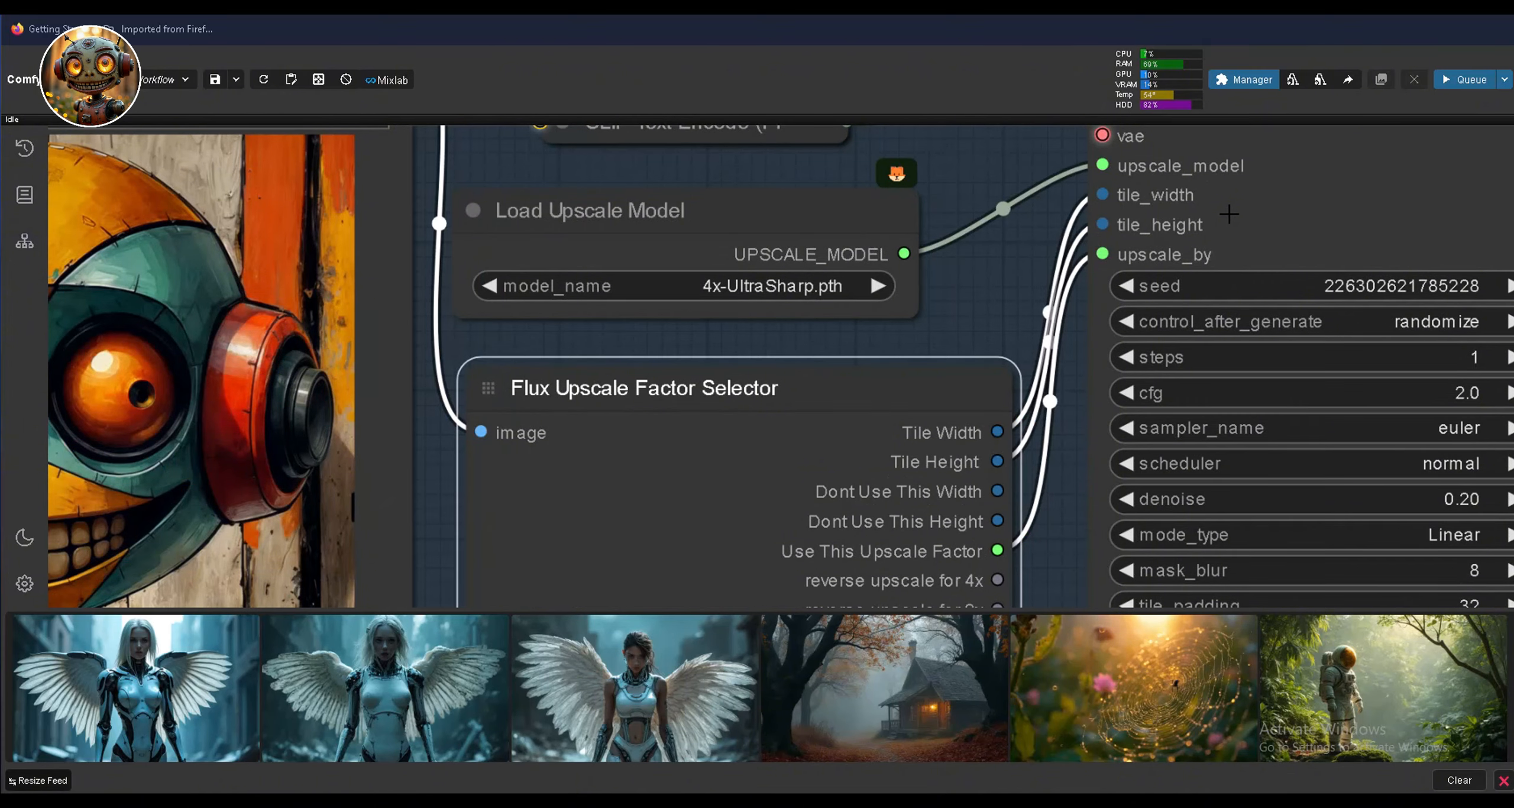
pyautogui.scroll(-3, 1229, 213)
pyautogui.moveTo(931, 421); pyautogui.dragTo(920, 412)
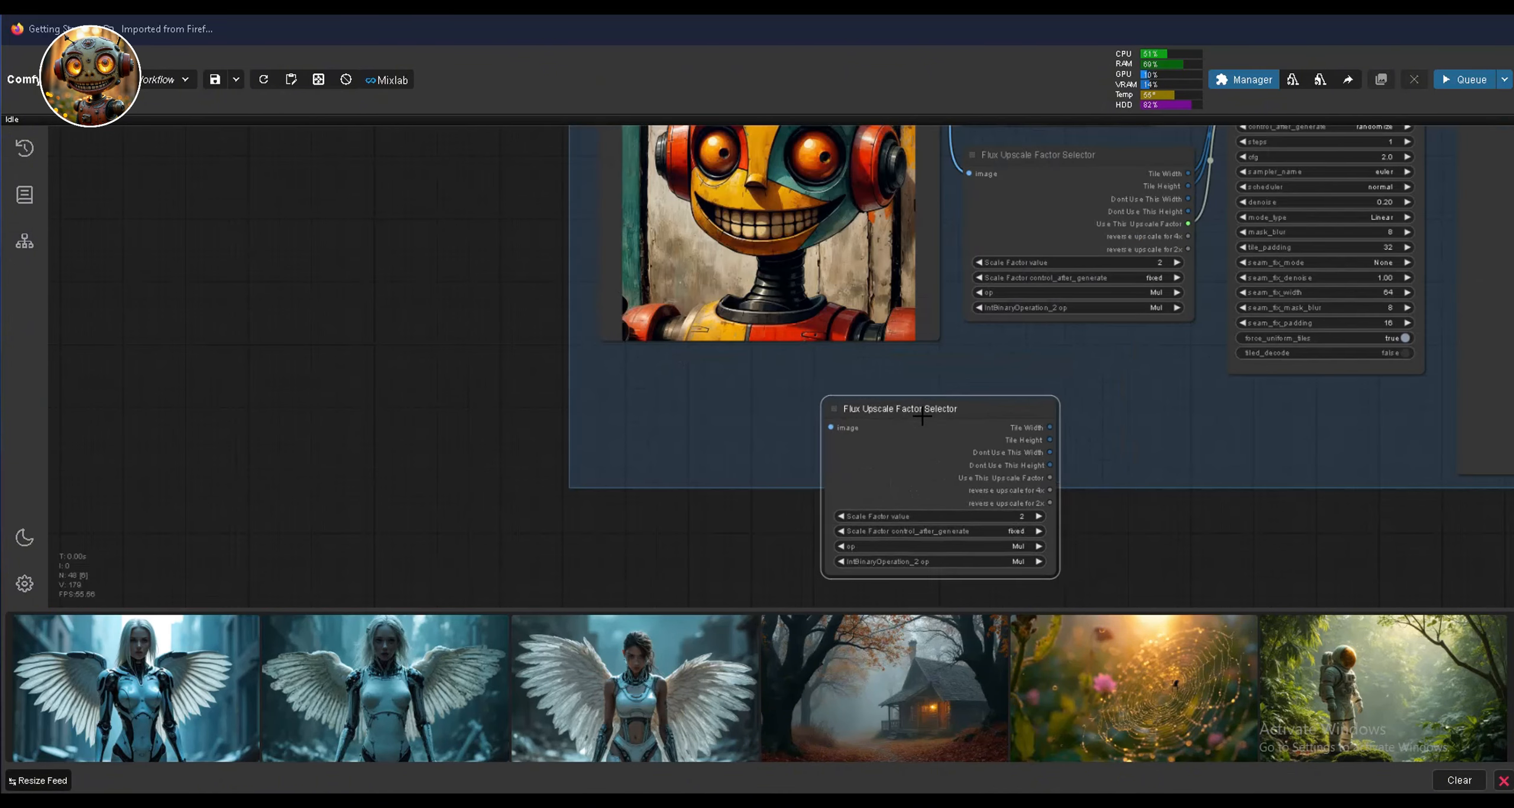
# Convert the copied Flux Upscale Factor Selector group node below the original into its individual nodes.
pyautogui.rightClick(920, 414)
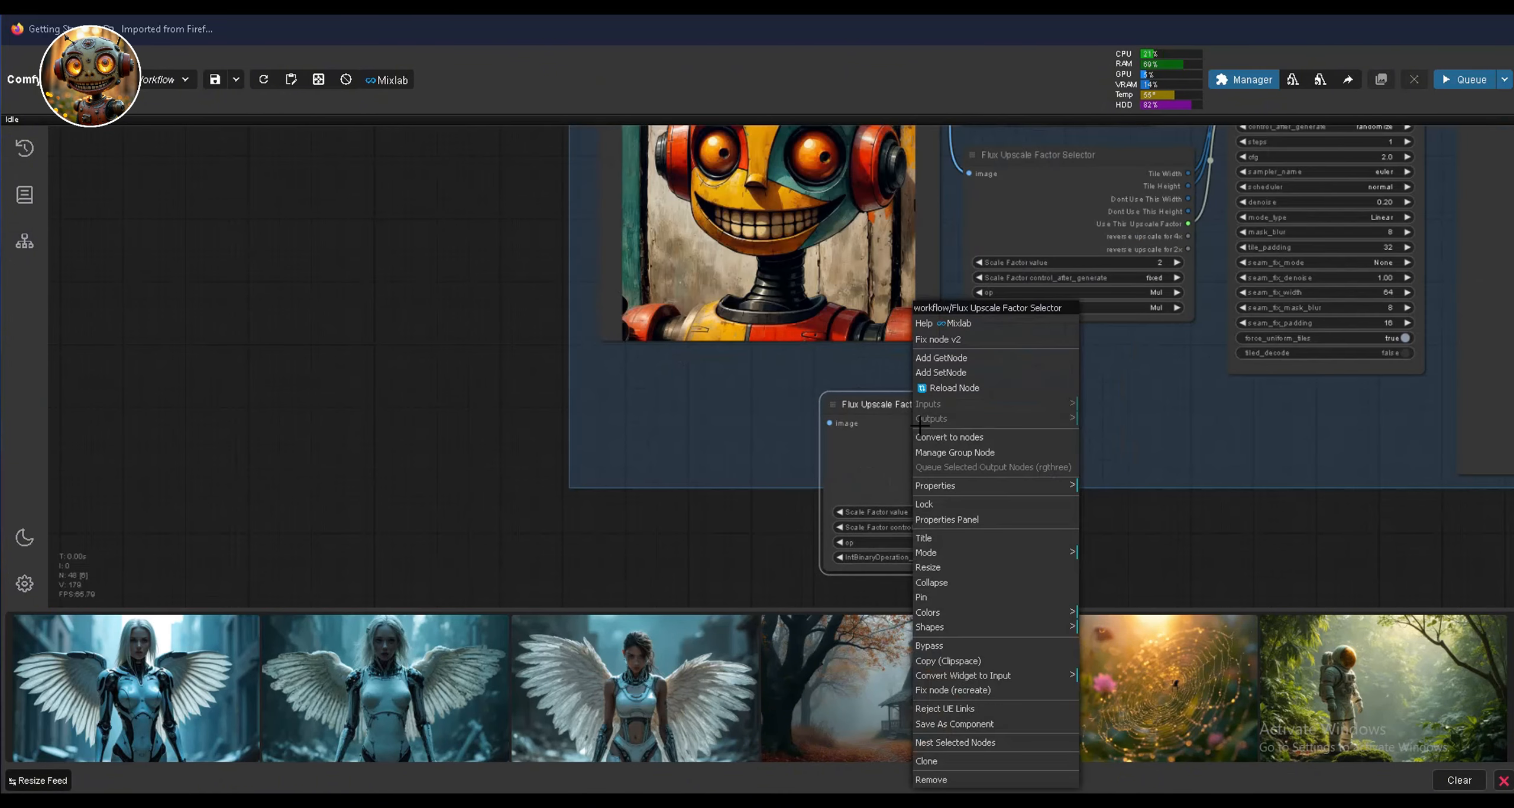
pyautogui.click(947, 438)
# Check the GPU's utilization and memory usage in the Task Manager performance view.
pyautogui.scroll(6, 1199, 338)
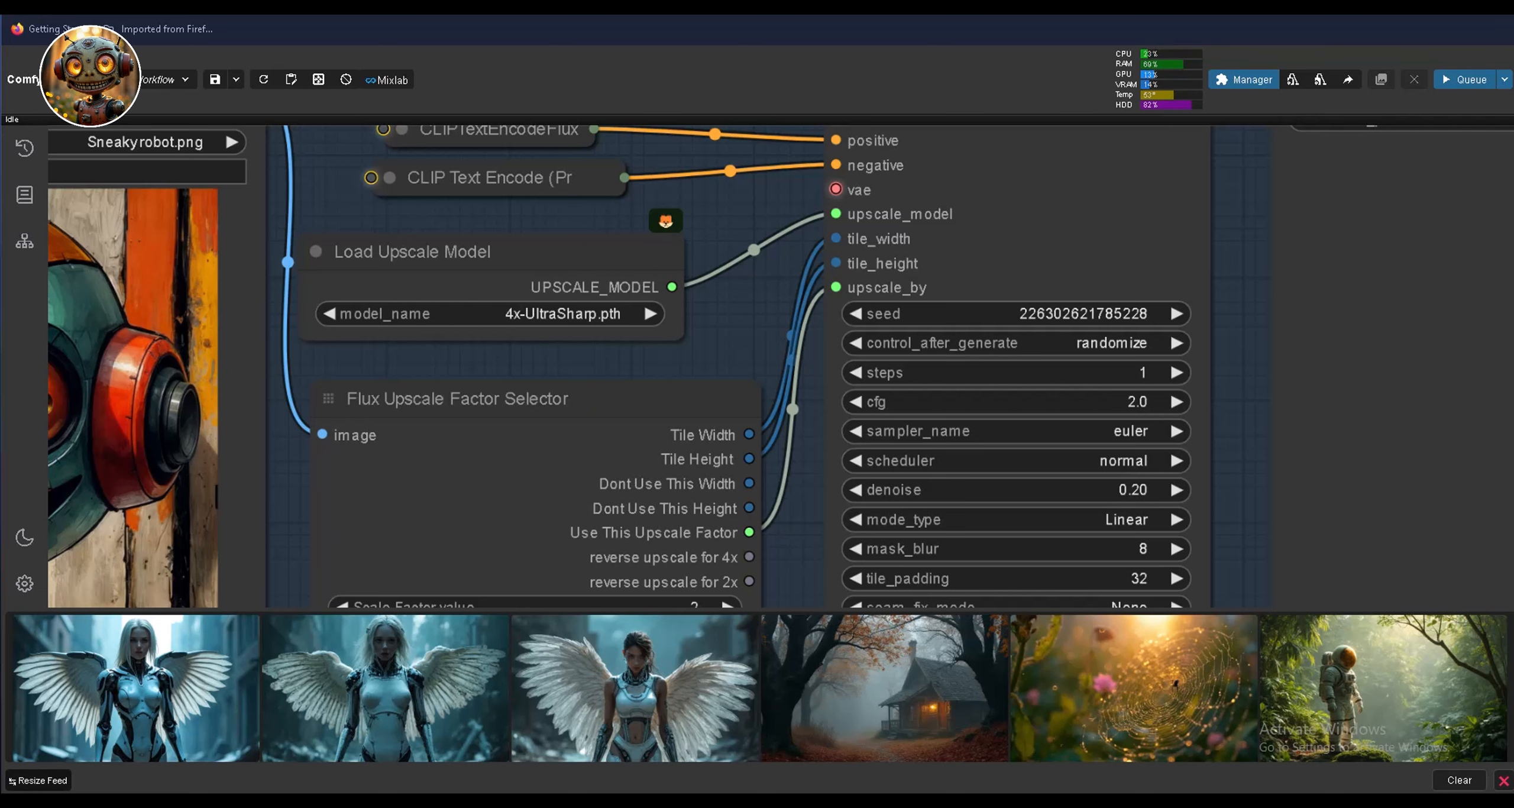
pyautogui.hotkey('ctrl', 'shift', 'Escape')
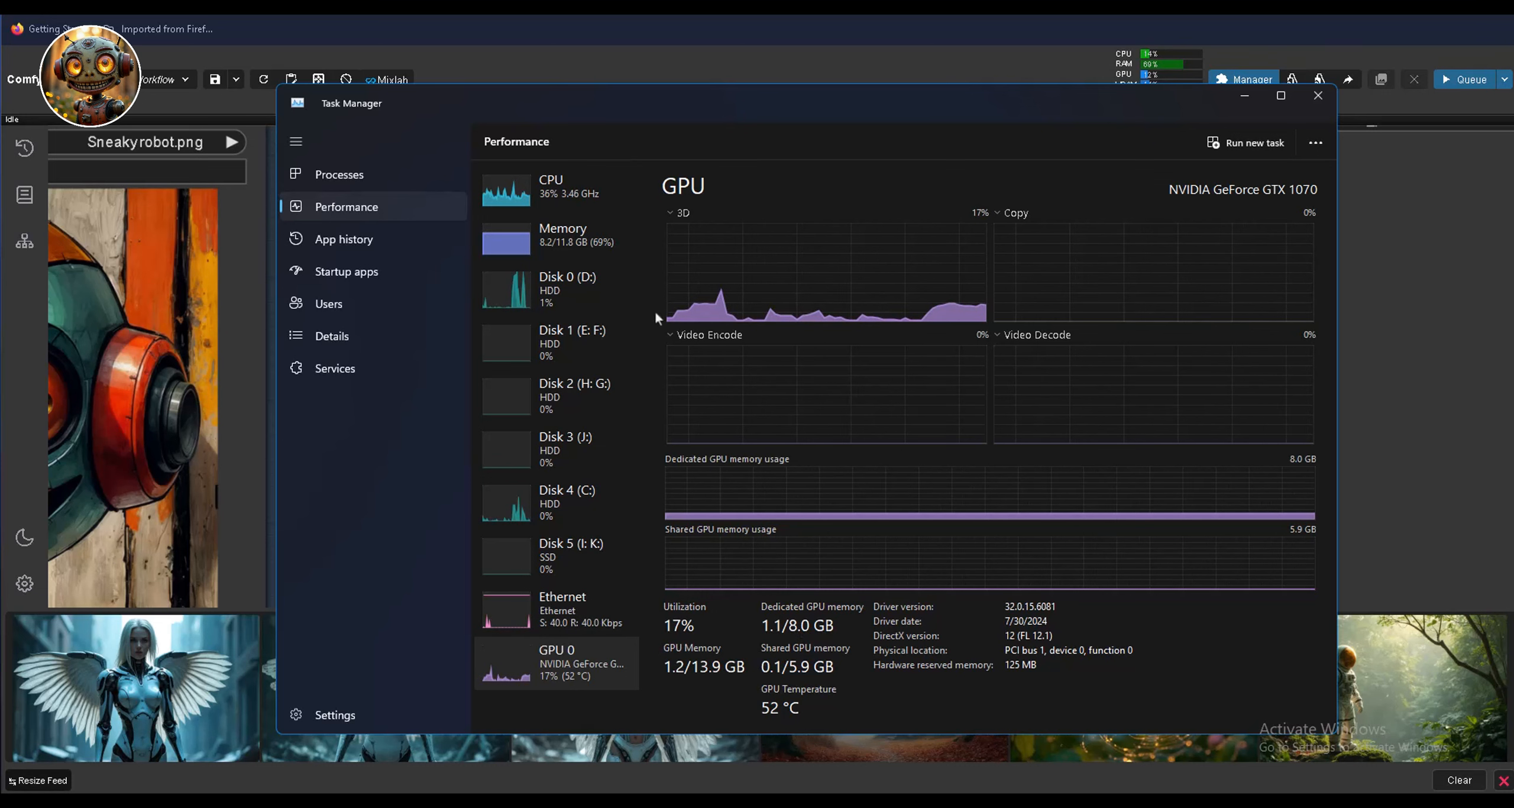
pyautogui.click(578, 261)
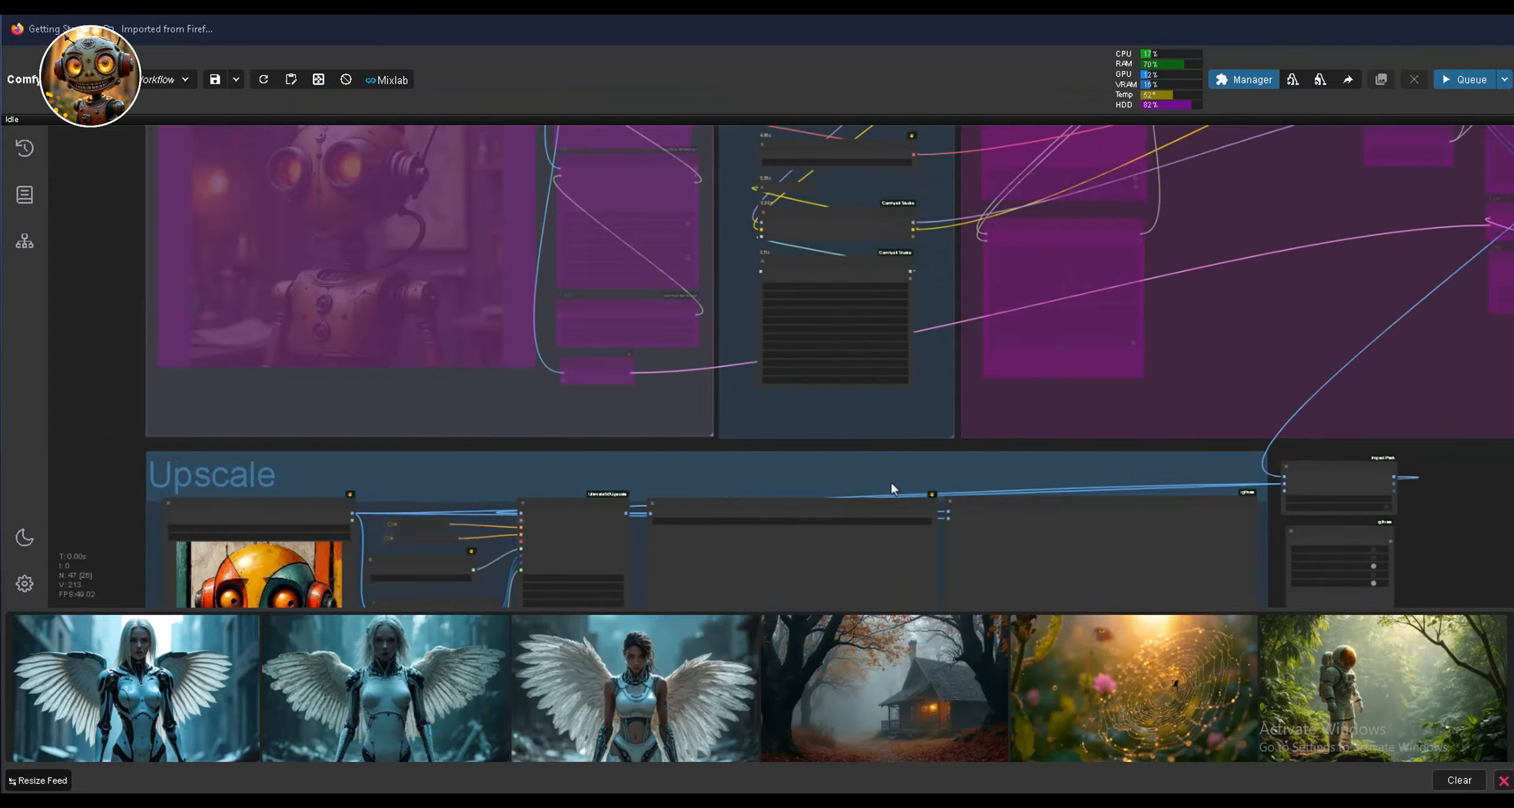
# Look over the Switch (Any) node beside the Upscale group, with its Text To Image and Image To Image inputs.
pyautogui.moveTo(891, 483); pyautogui.dragTo(722, 486)
pyautogui.scroll(6, 1171, 456)
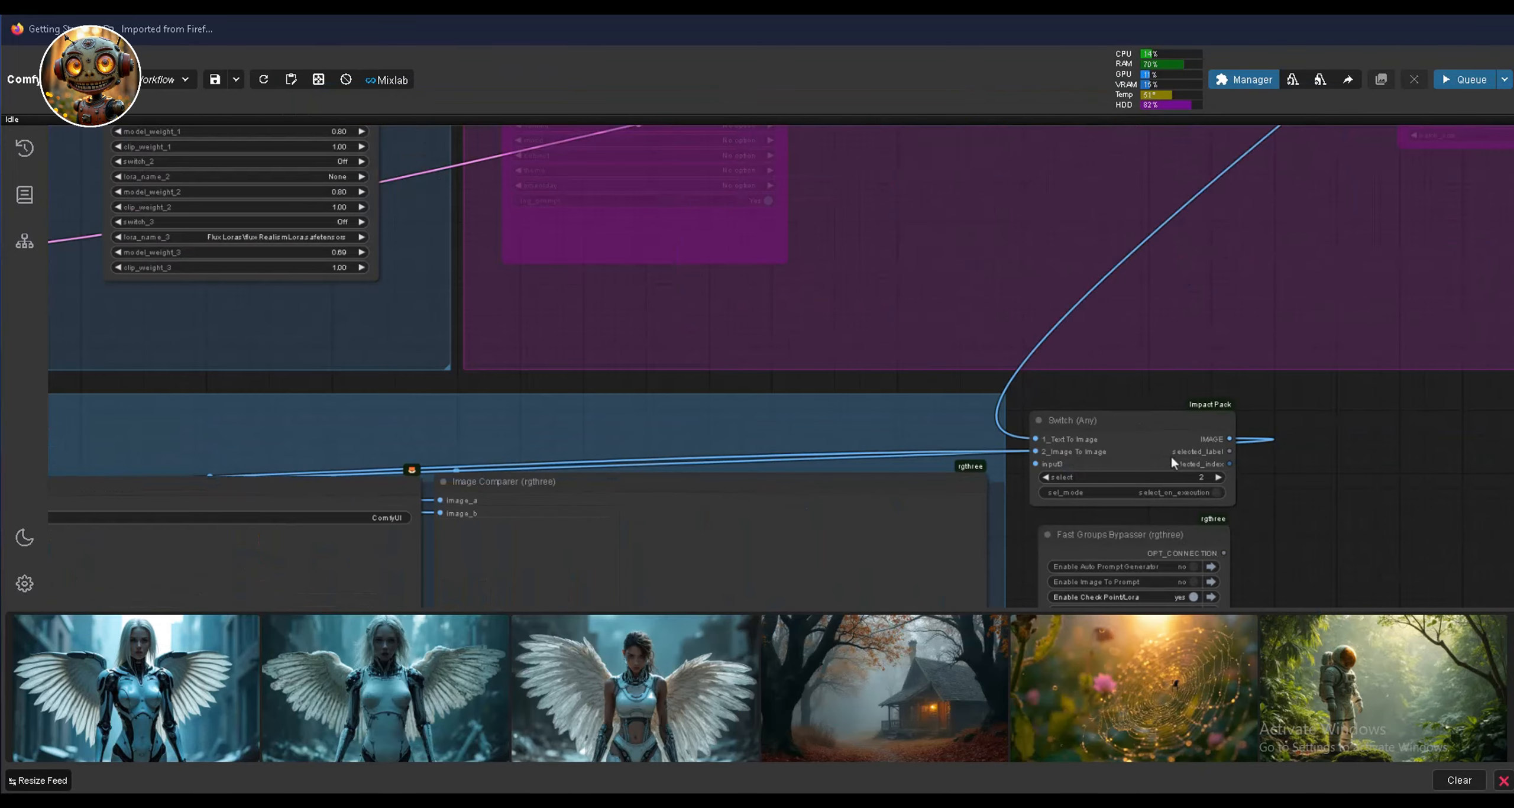
pyautogui.scroll(4, 1170, 456)
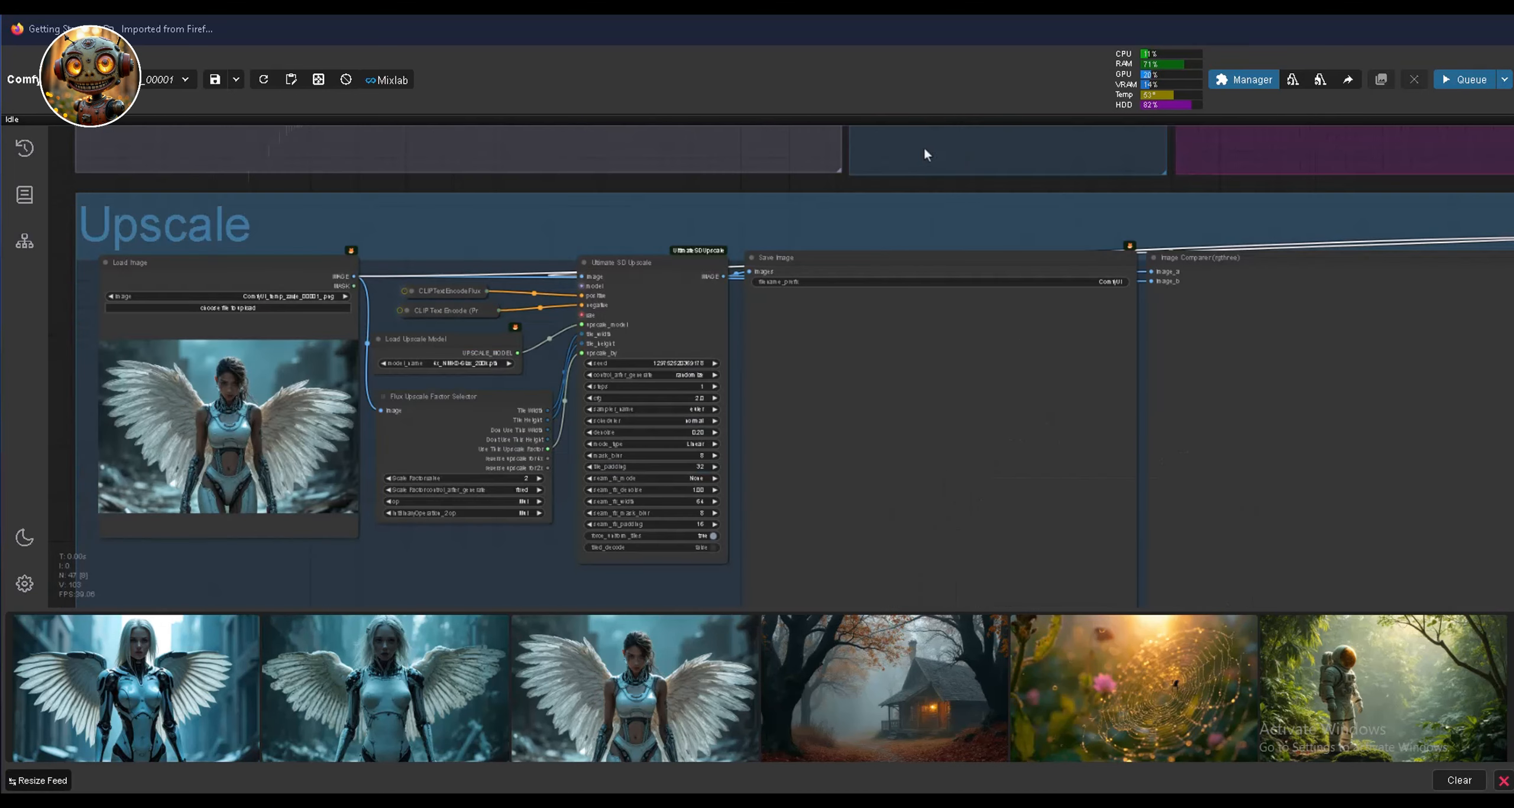
# Queue the upscale of the winged cyborg image with the 4x-UltraSharp.pth model and view the result enlarged.
pyautogui.scroll(2, 568, 238)
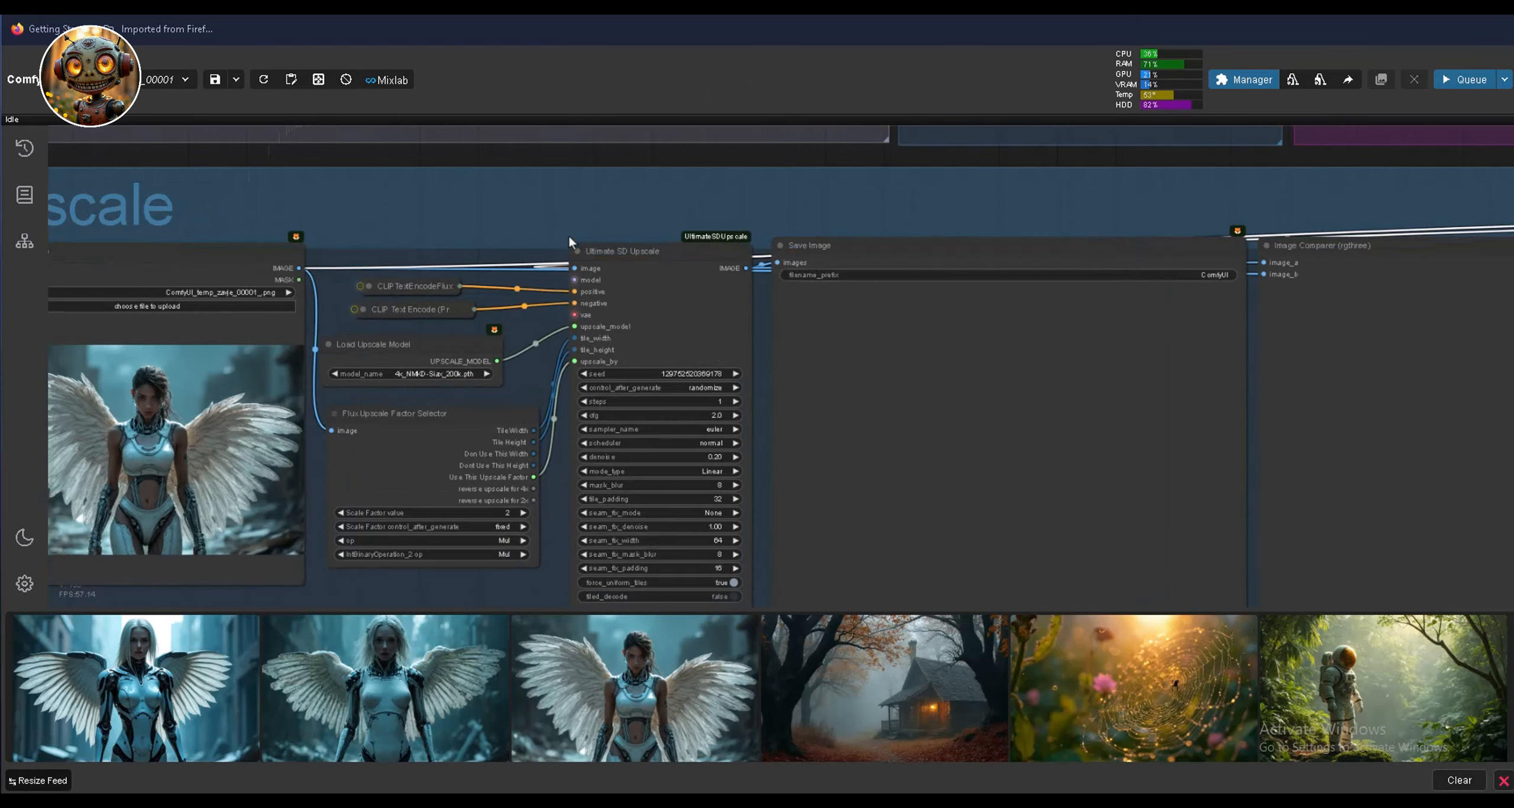
pyautogui.moveTo(566, 236); pyautogui.dragTo(612, 209)
pyautogui.click(1450, 80)
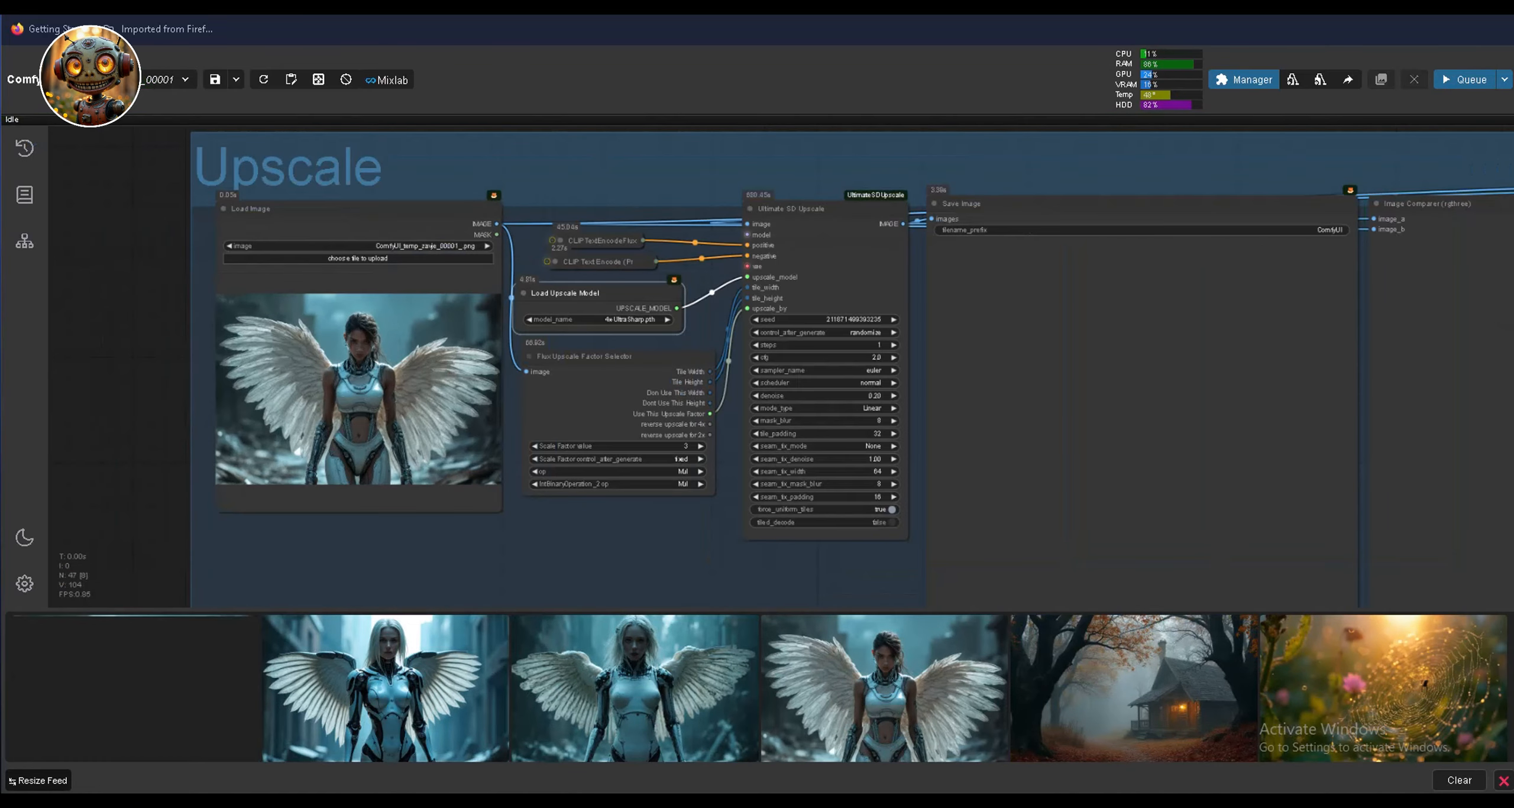
pyautogui.click(147, 686)
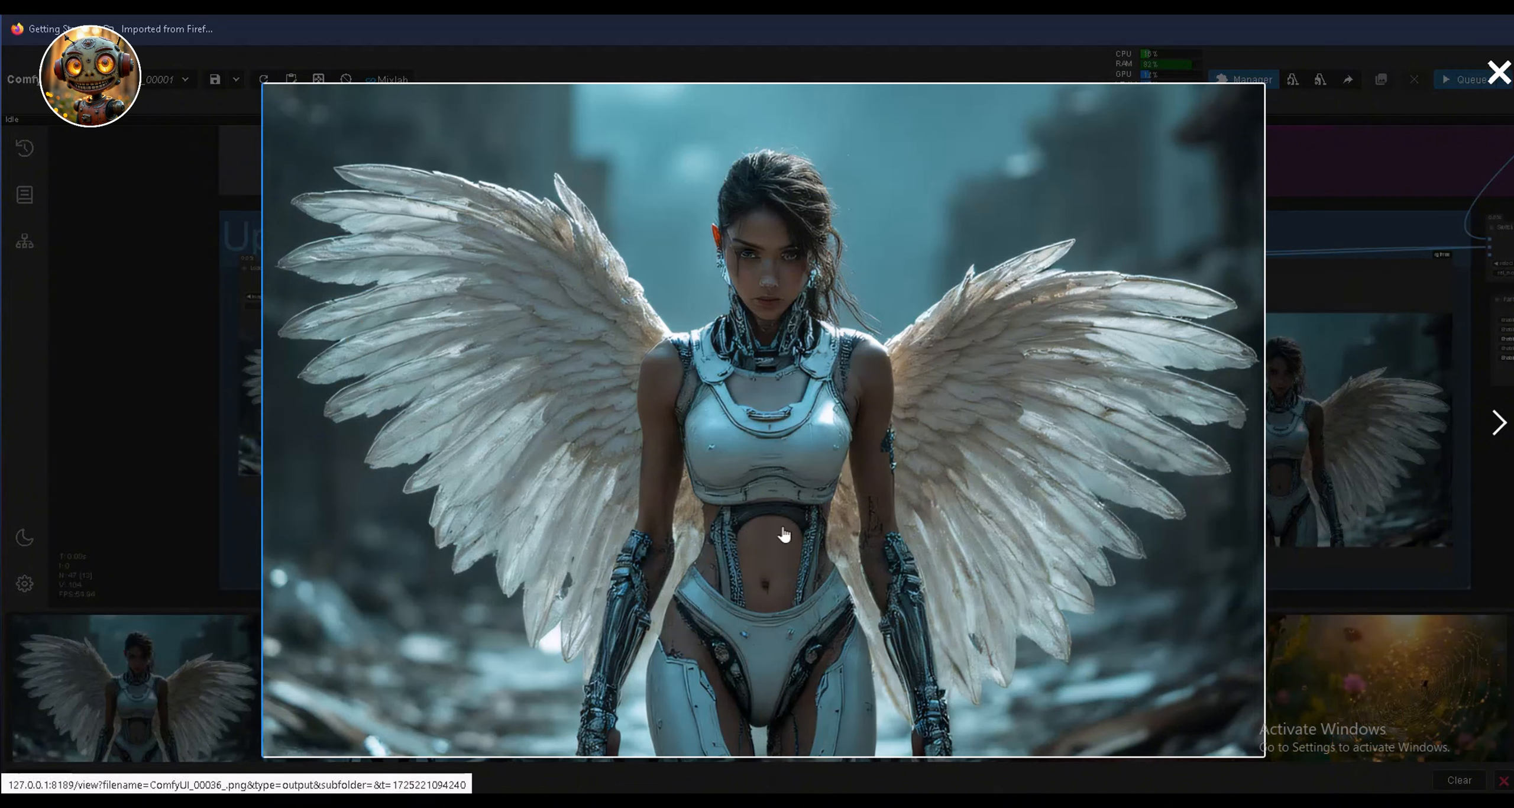
pyautogui.click(1379, 202)
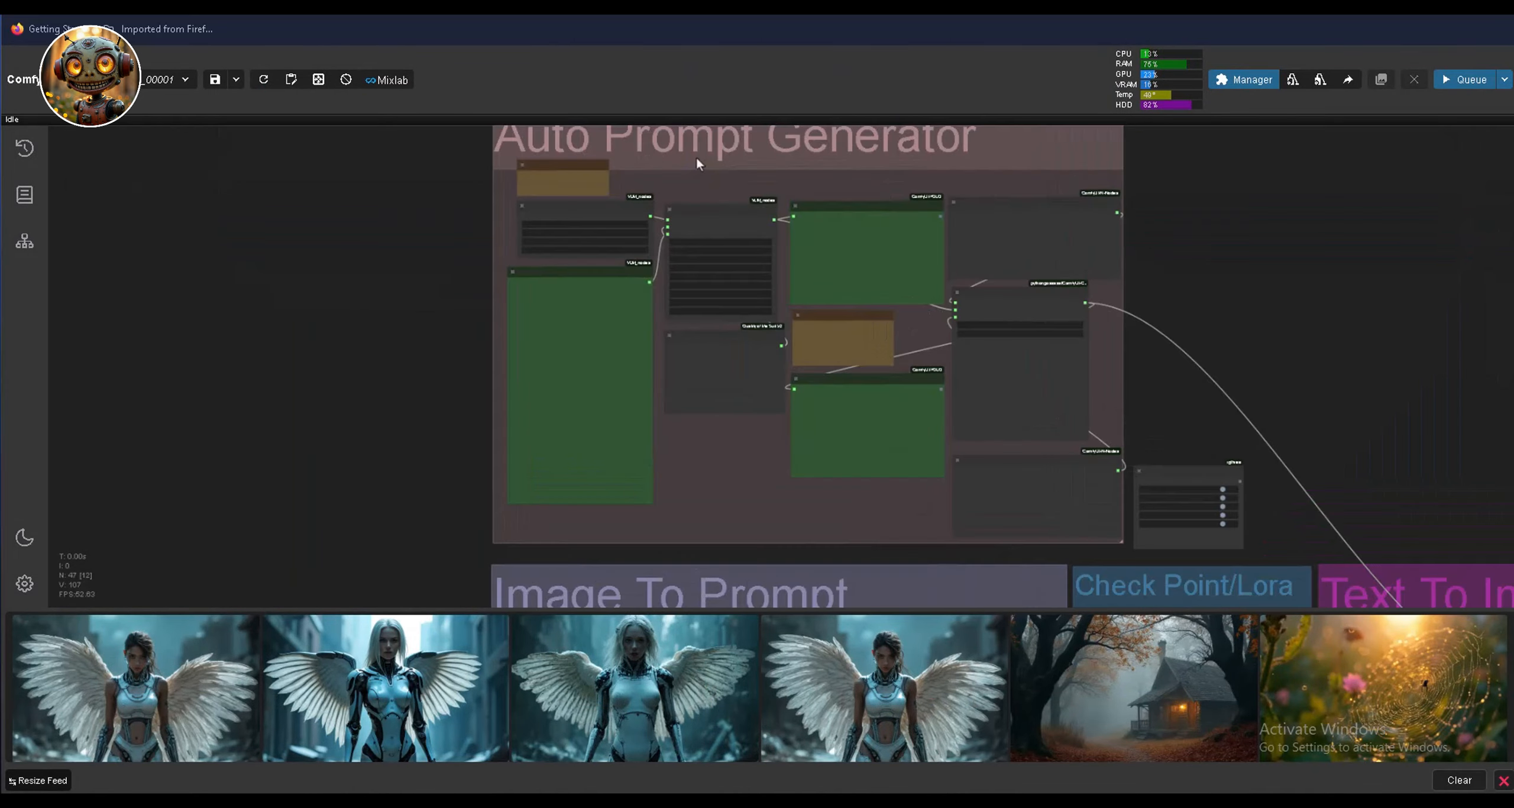
# Review the workflow's groups from Auto Prompt Generator through Image To Prompt, Check Point/Lora and Text To Image to Upscale.
pyautogui.scroll(5, 696, 161)
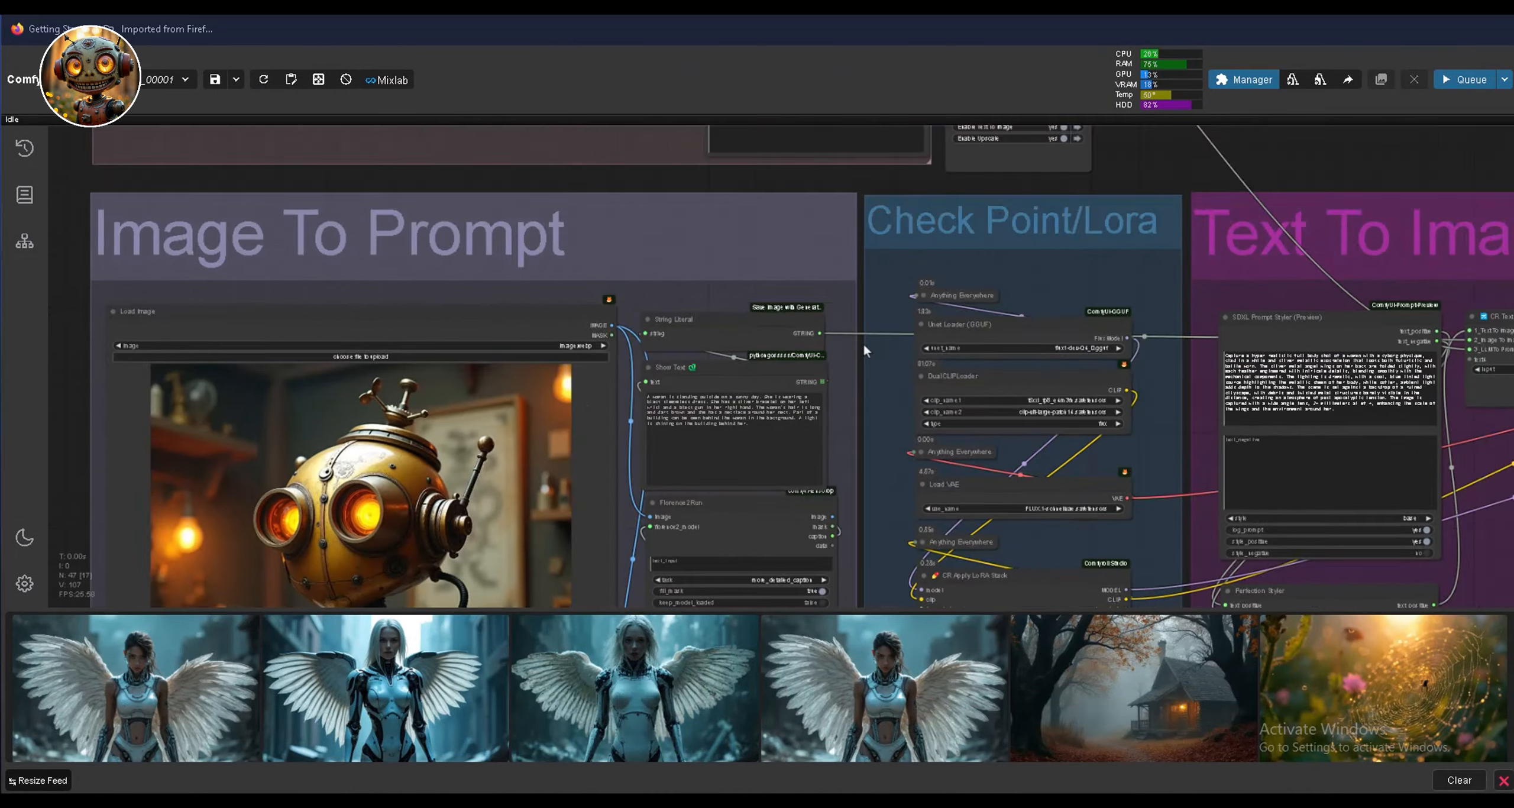
pyautogui.moveTo(862, 341); pyautogui.dragTo(962, 191)
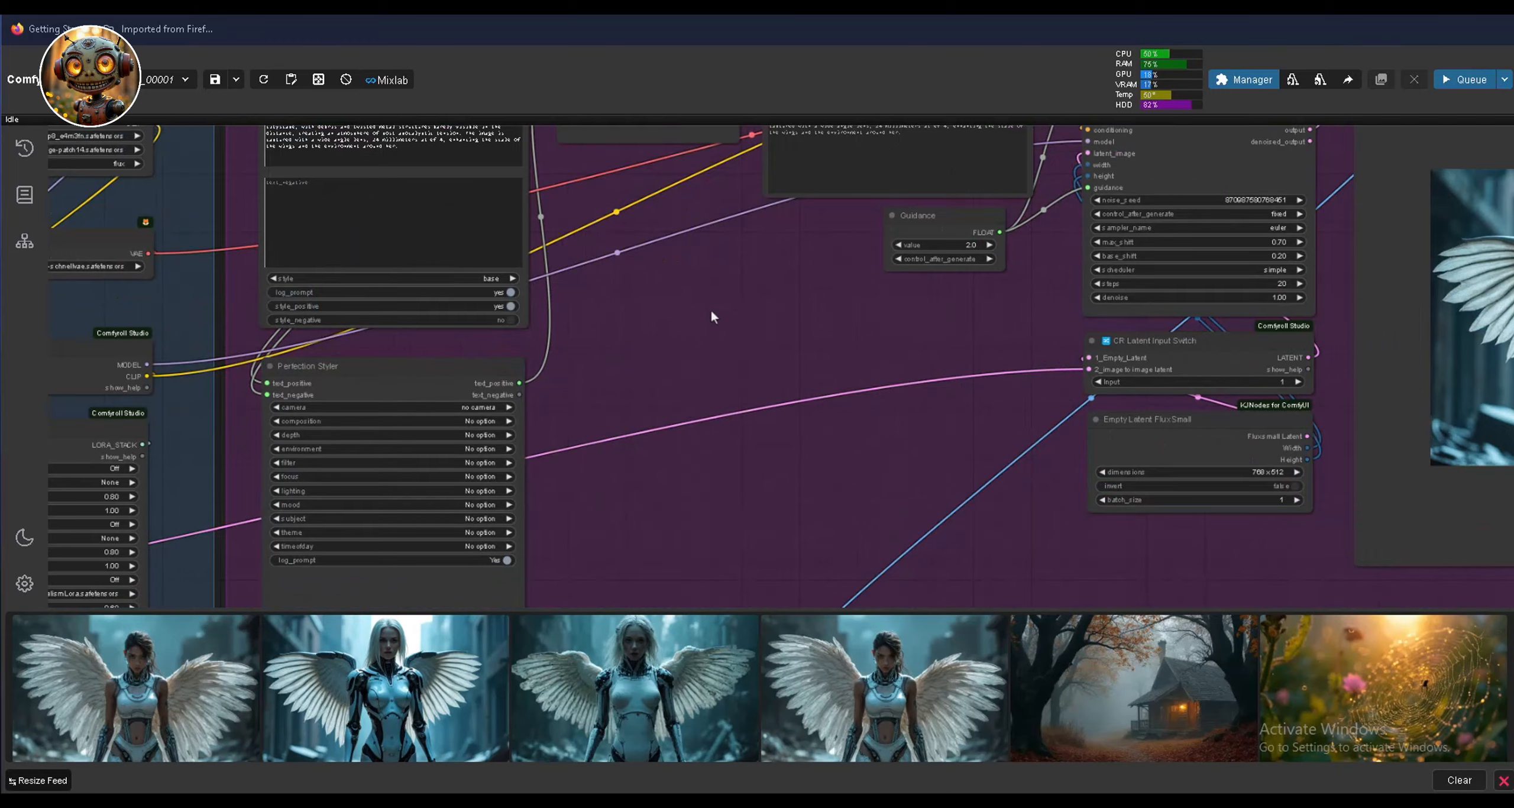
pyautogui.scroll(-3, 711, 314)
pyautogui.moveTo(688, 532); pyautogui.dragTo(1062, 127)
pyautogui.moveTo(501, 263); pyautogui.dragTo(630, 170)
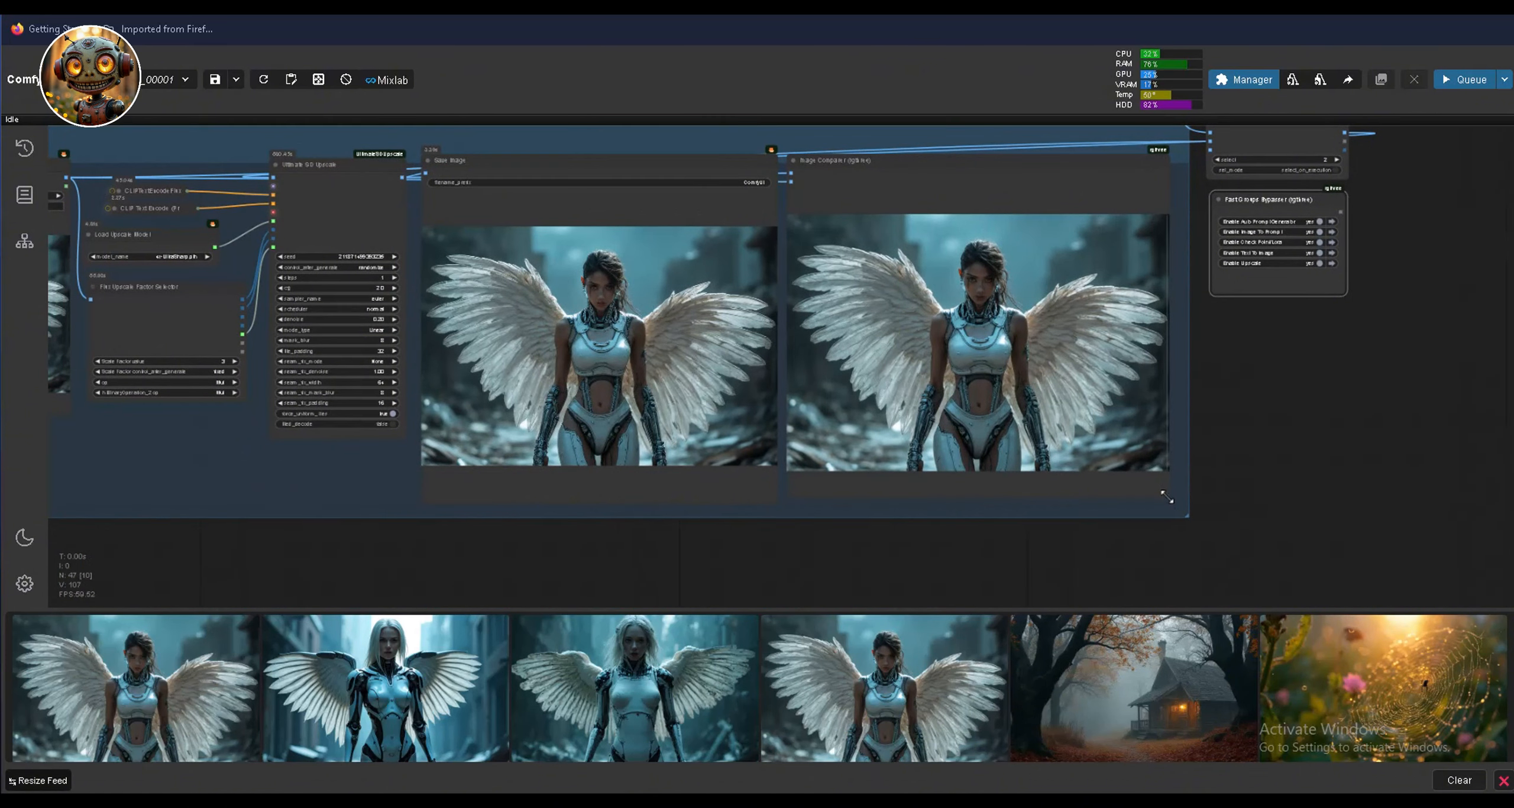
# Enlarge the Image Comparer node so that it extends well beyond the Upscale group's lower and outer edges.
pyautogui.moveTo(1167, 495); pyautogui.dragTo(1318, 603)
pyautogui.scroll(-1, 1327, 443)
pyautogui.moveTo(1327, 441); pyautogui.dragTo(1195, 239)
pyautogui.moveTo(1183, 384); pyautogui.dragTo(1396, 611)
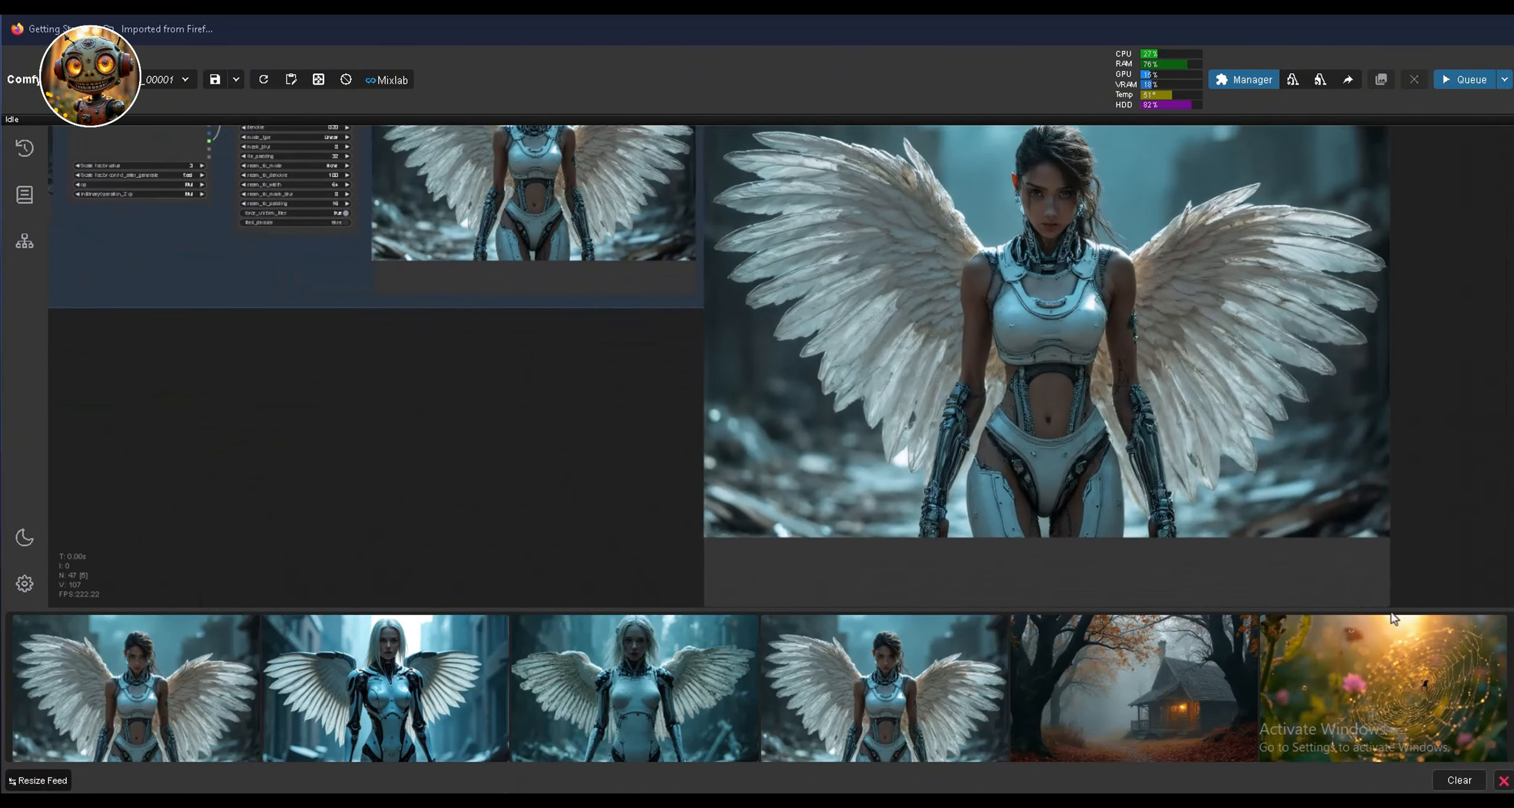
pyautogui.scroll(-2, 1419, 501)
pyautogui.scroll(-2, 776, 495)
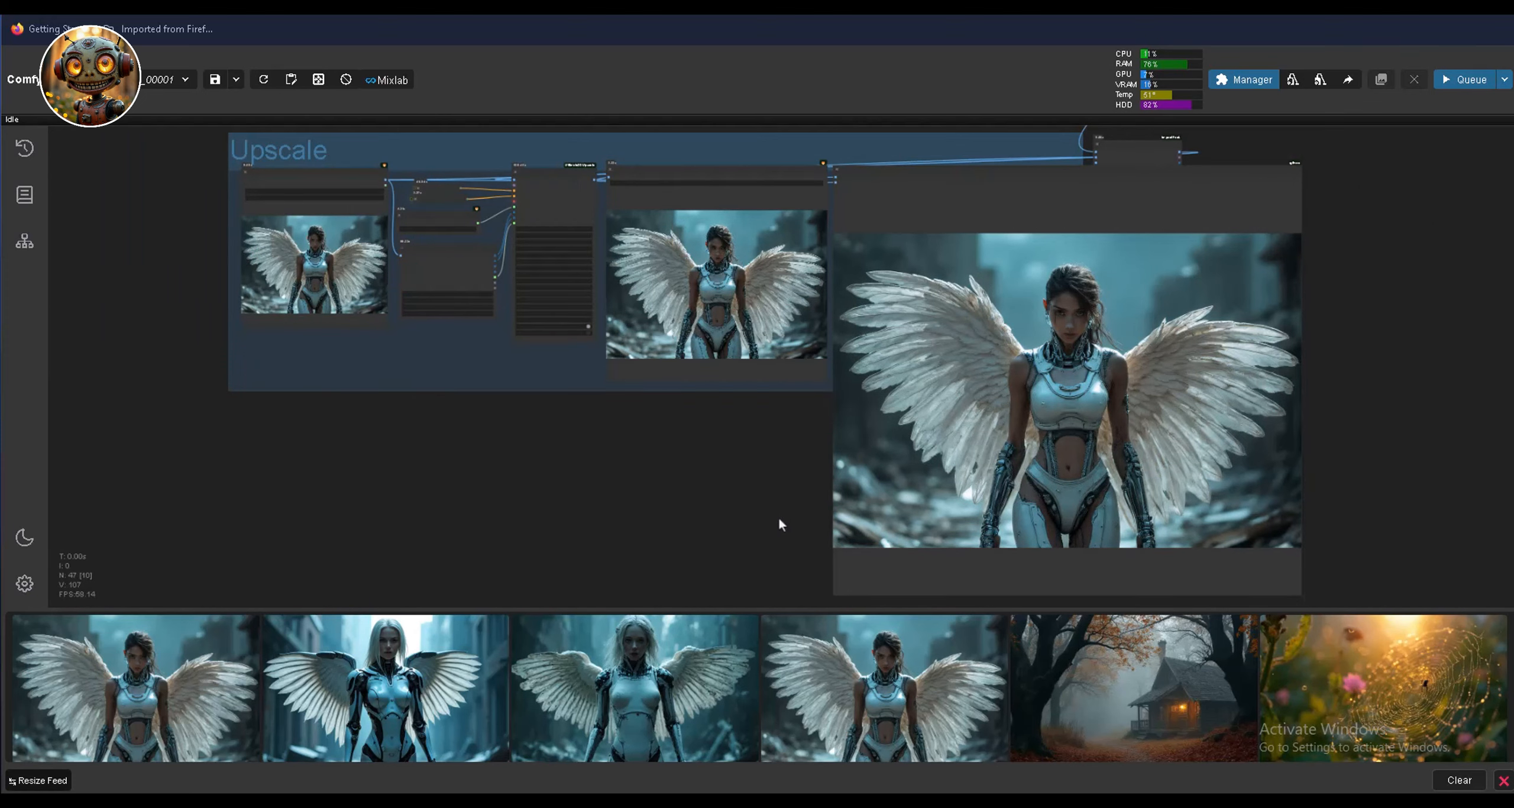
pyautogui.scroll(-2, 637, 478)
pyautogui.moveTo(631, 477); pyautogui.dragTo(609, 479)
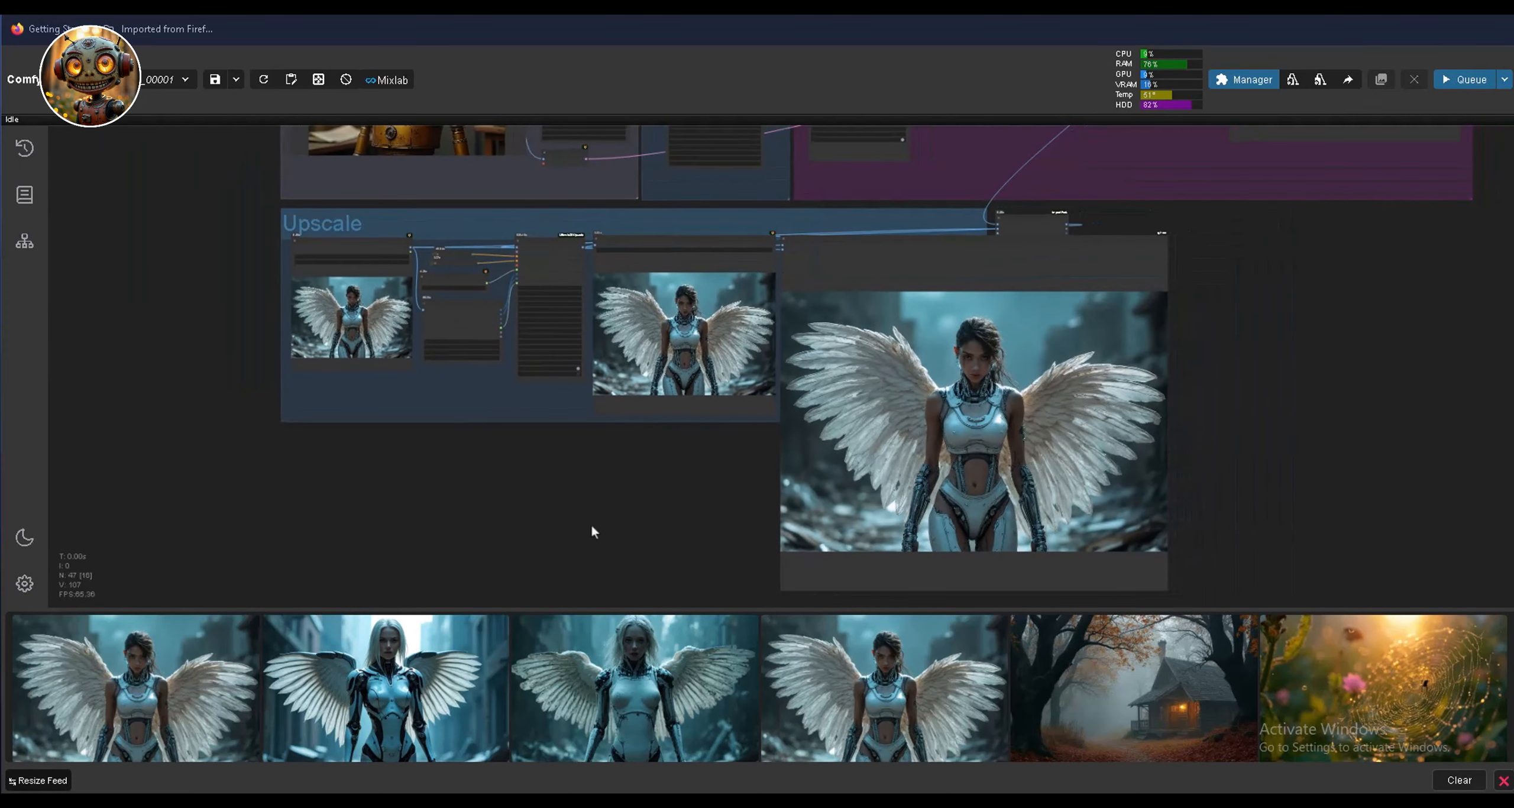
pyautogui.moveTo(1272, 464); pyautogui.dragTo(1368, 451)
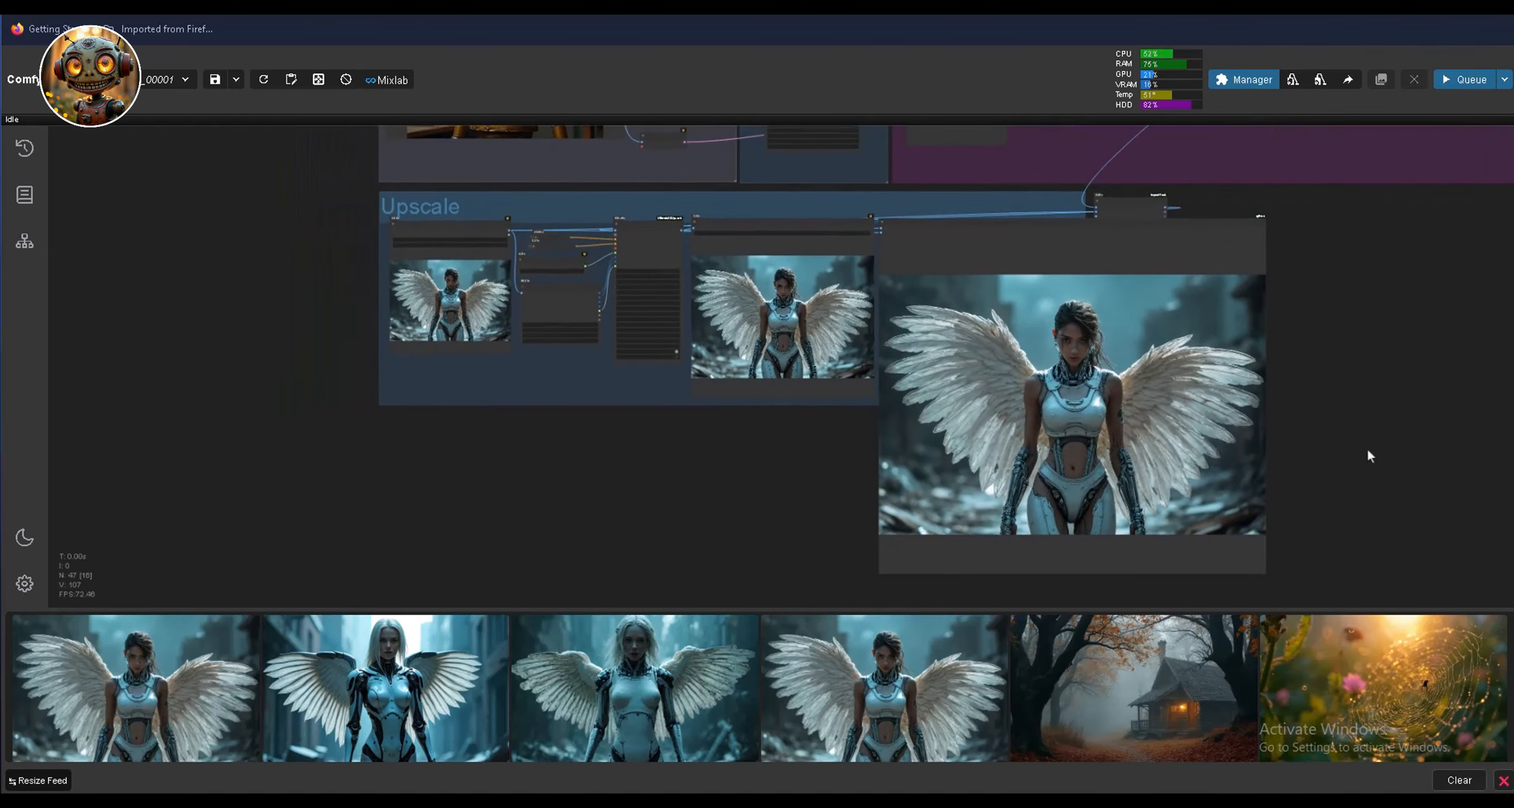